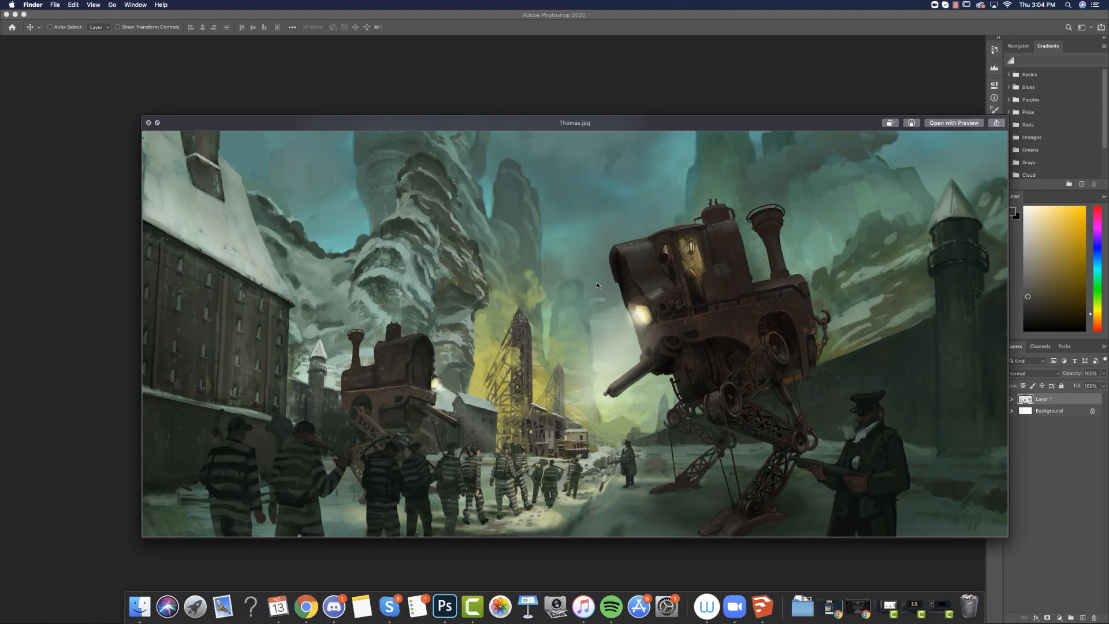
Examine the challenge paintings in the Jan 2020 - 19th Century Mine folder one after another in the file preview.
key("Down")
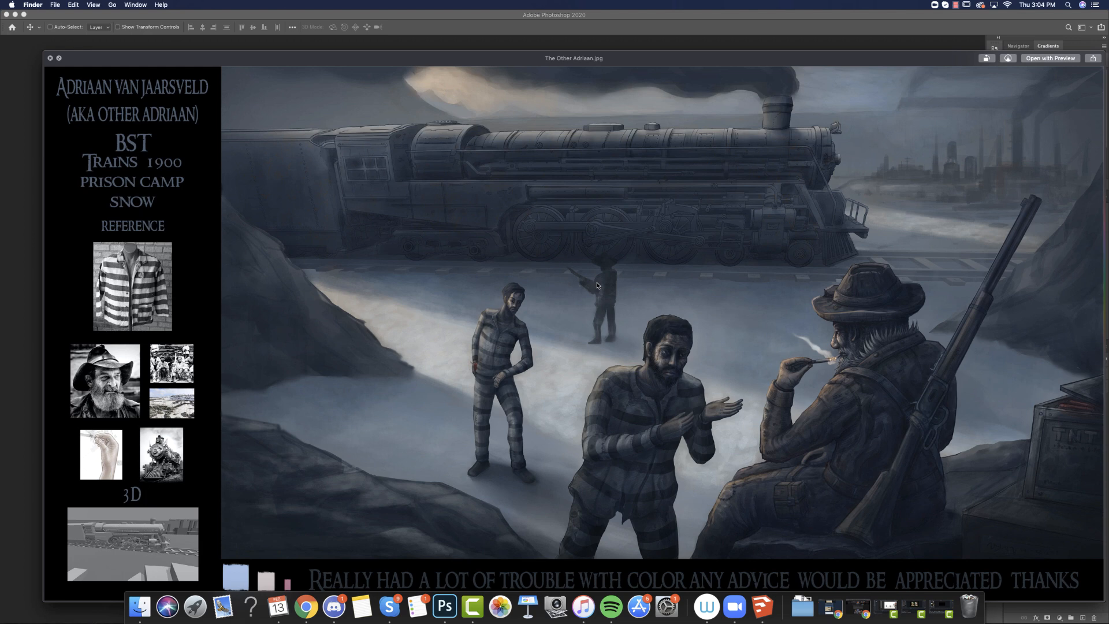
key("Down")
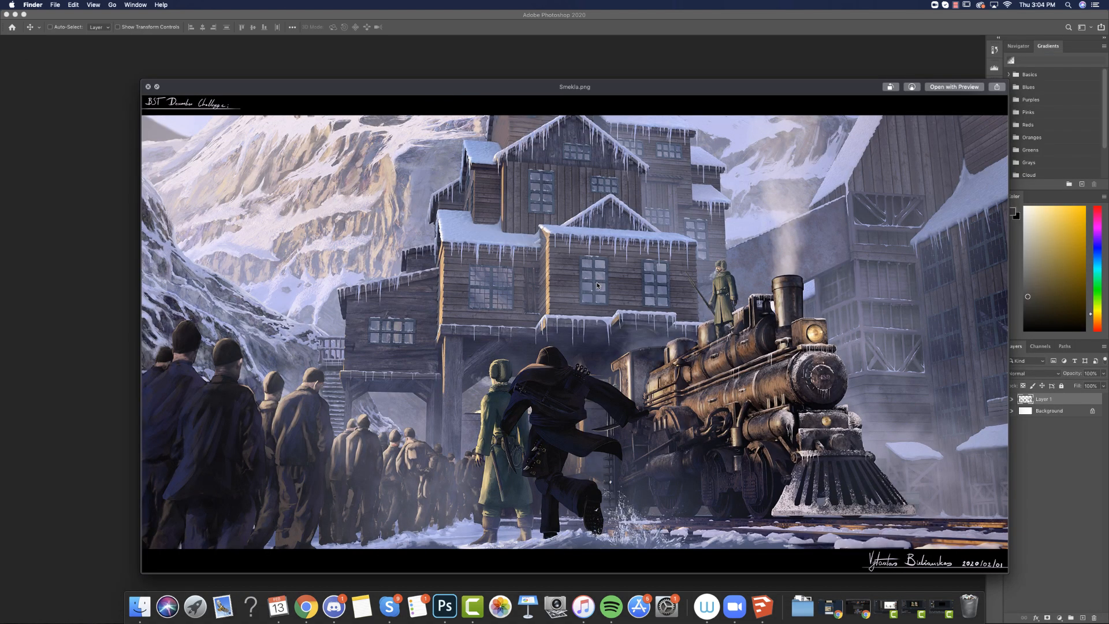
key("Down")
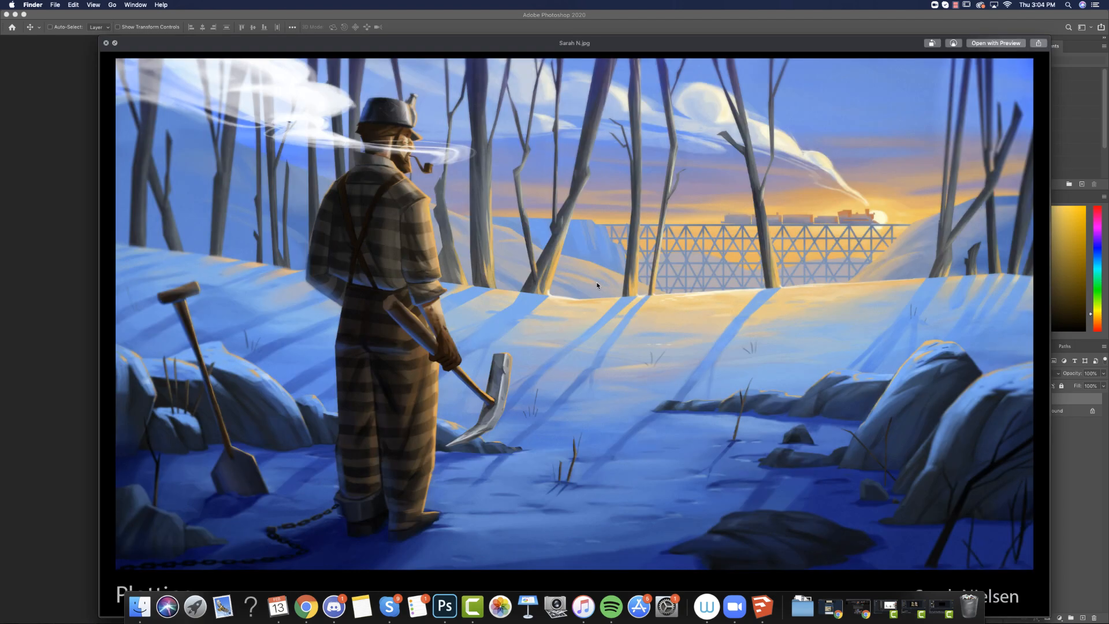
key("Down")
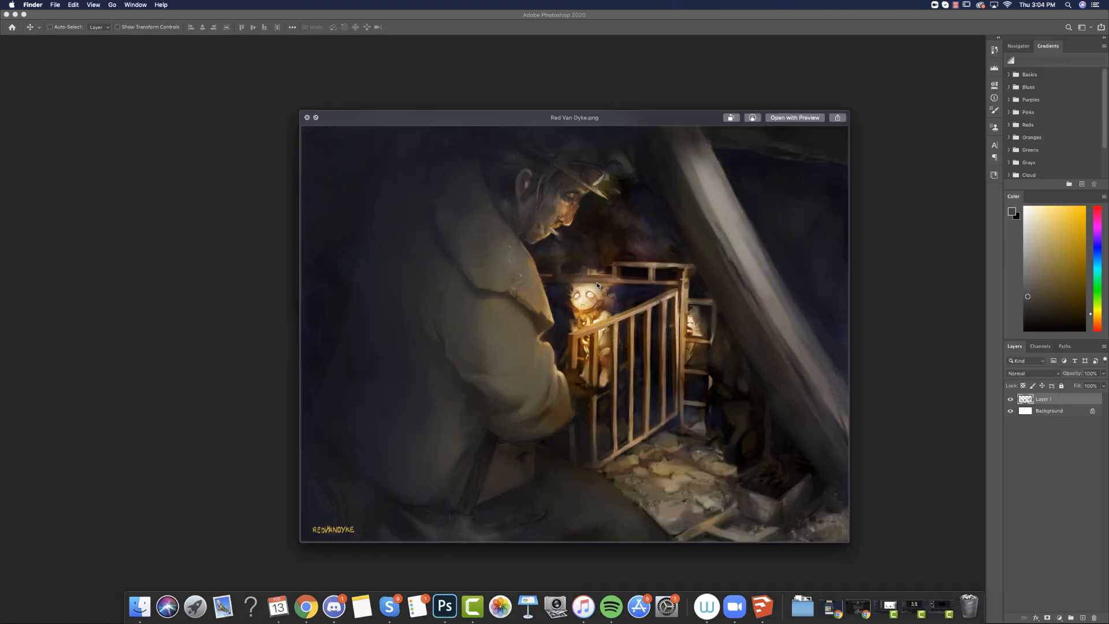
key("Down")
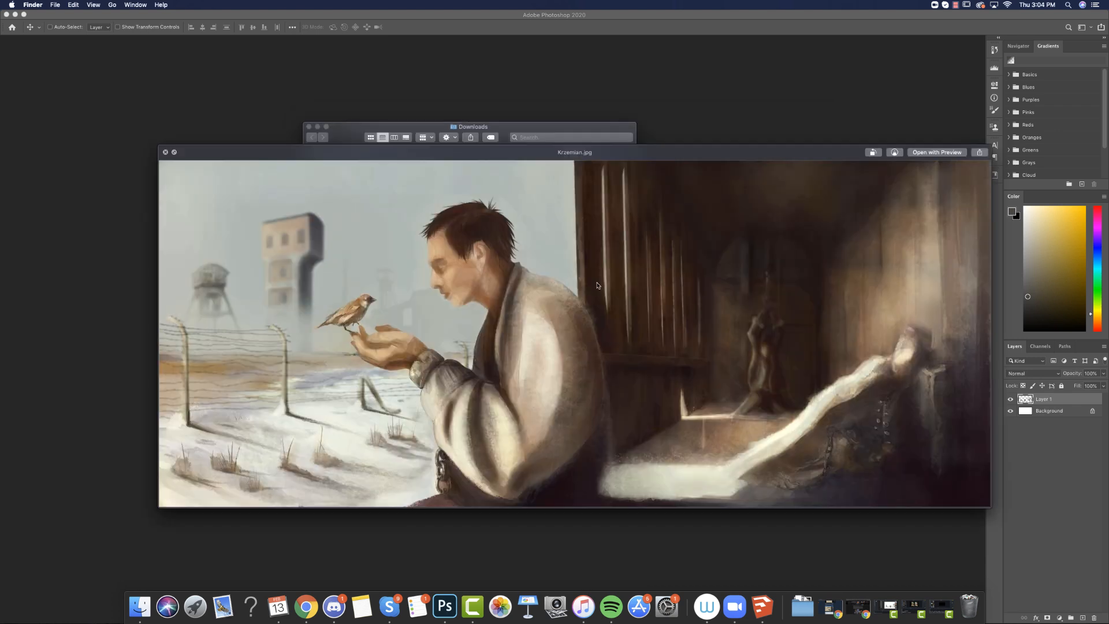
key("Down")
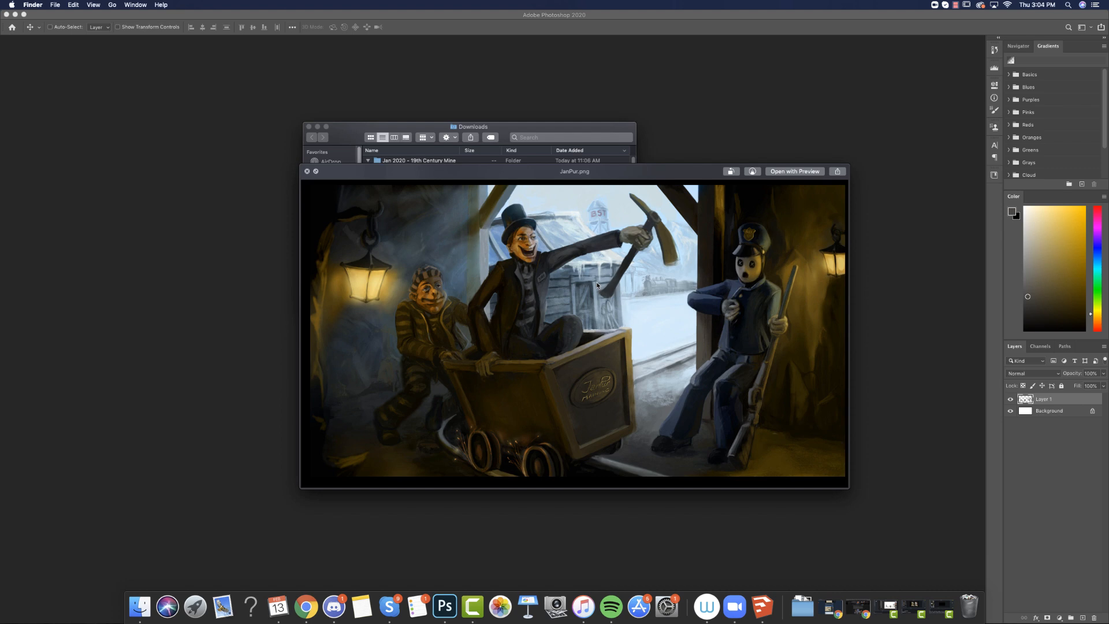
key("Down")
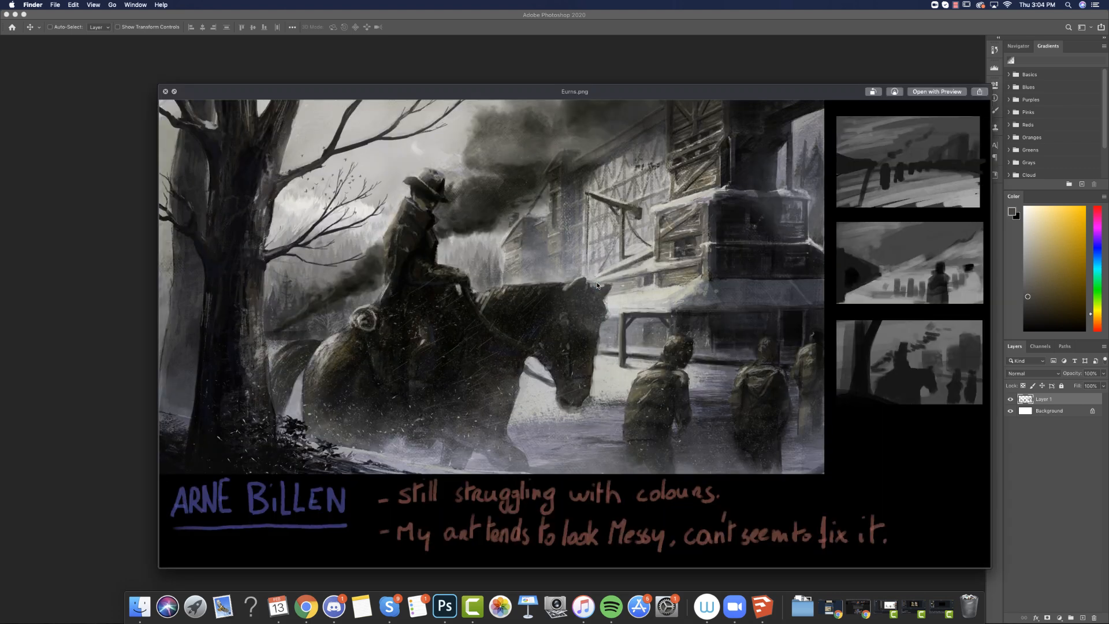
key("Down")
key("Down")
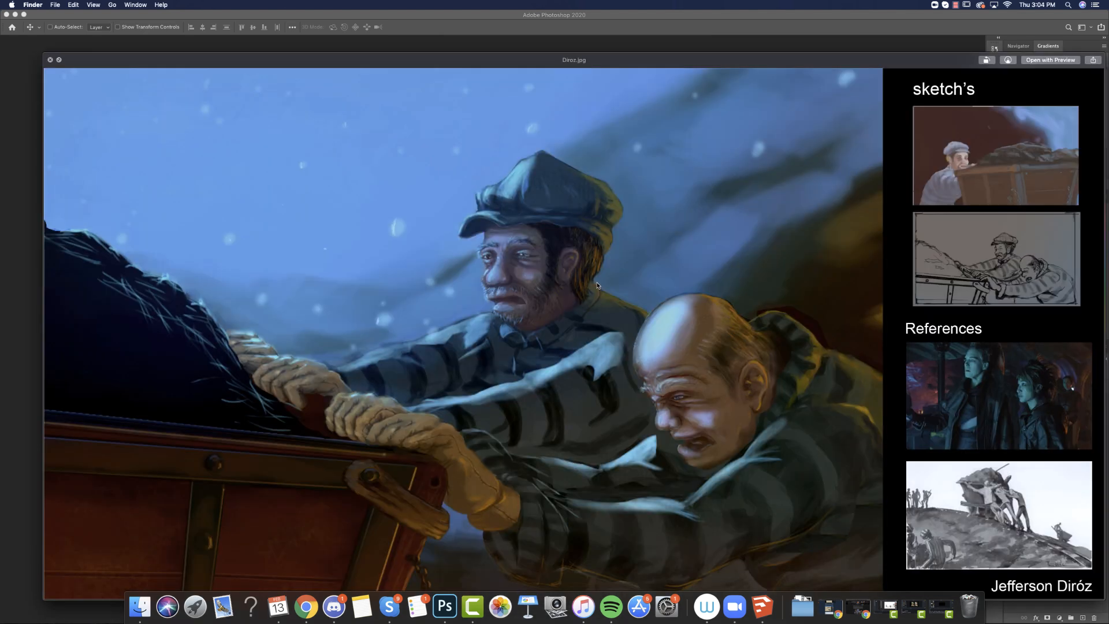
key("Down")
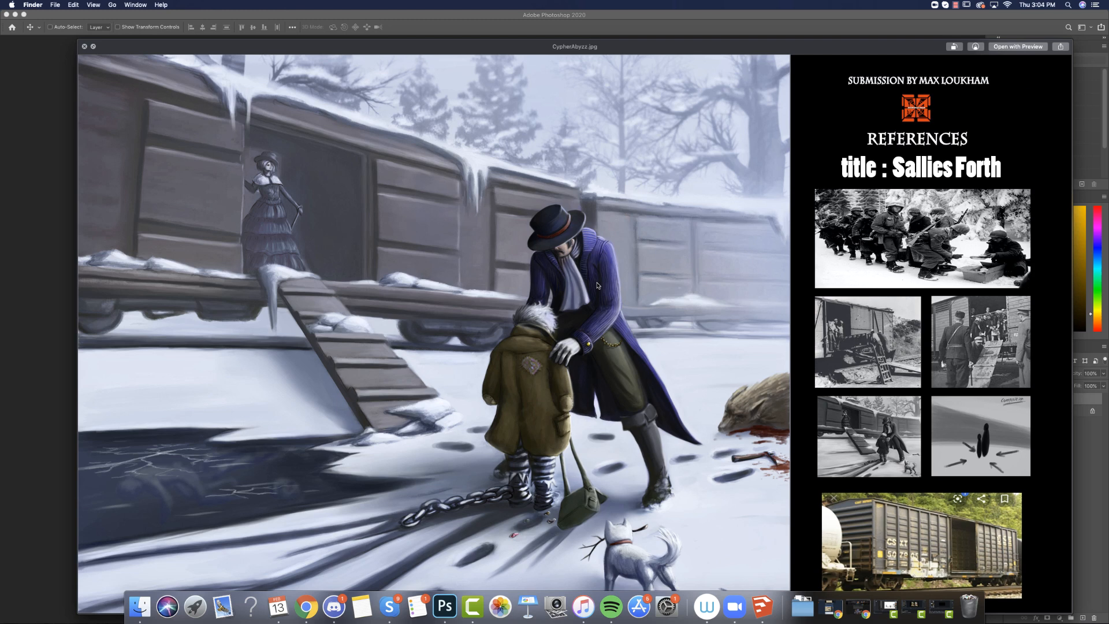
key("Down")
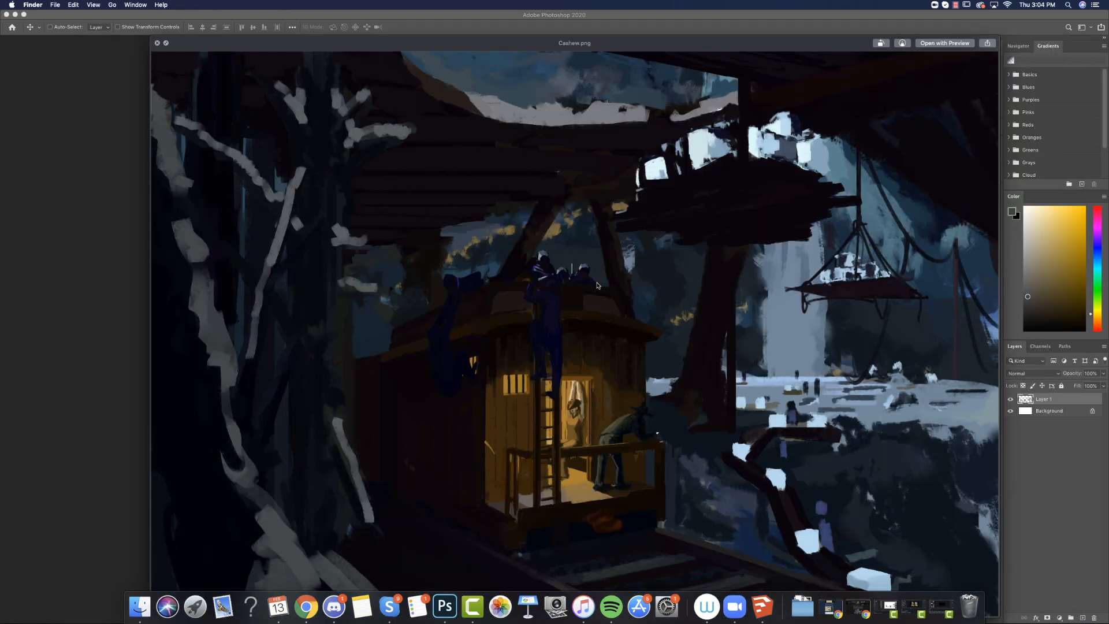
key("Down")
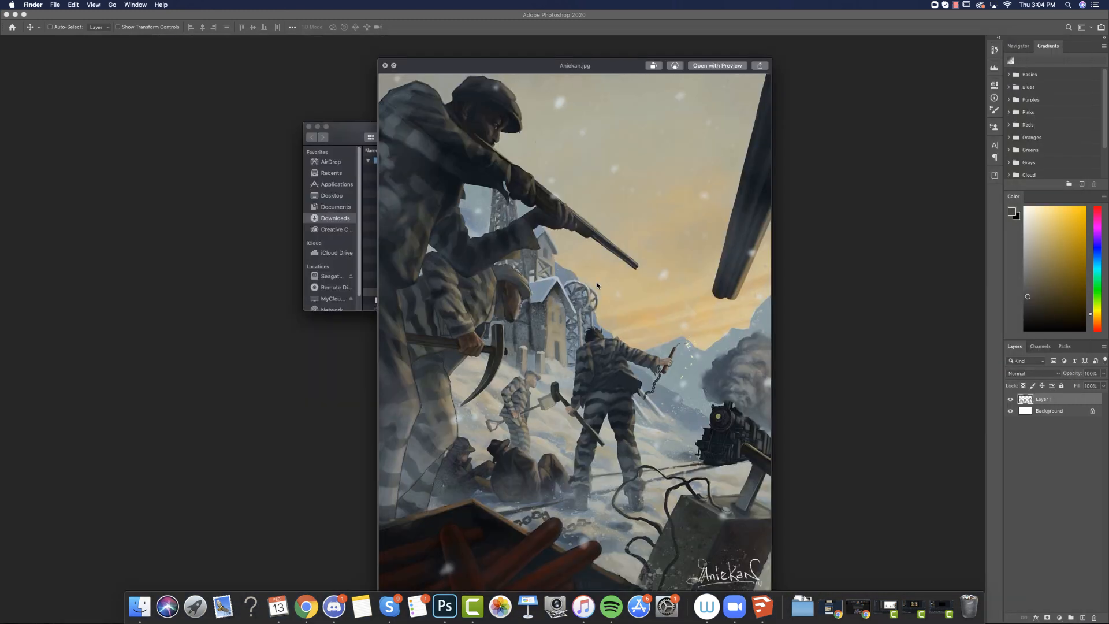
key("Down")
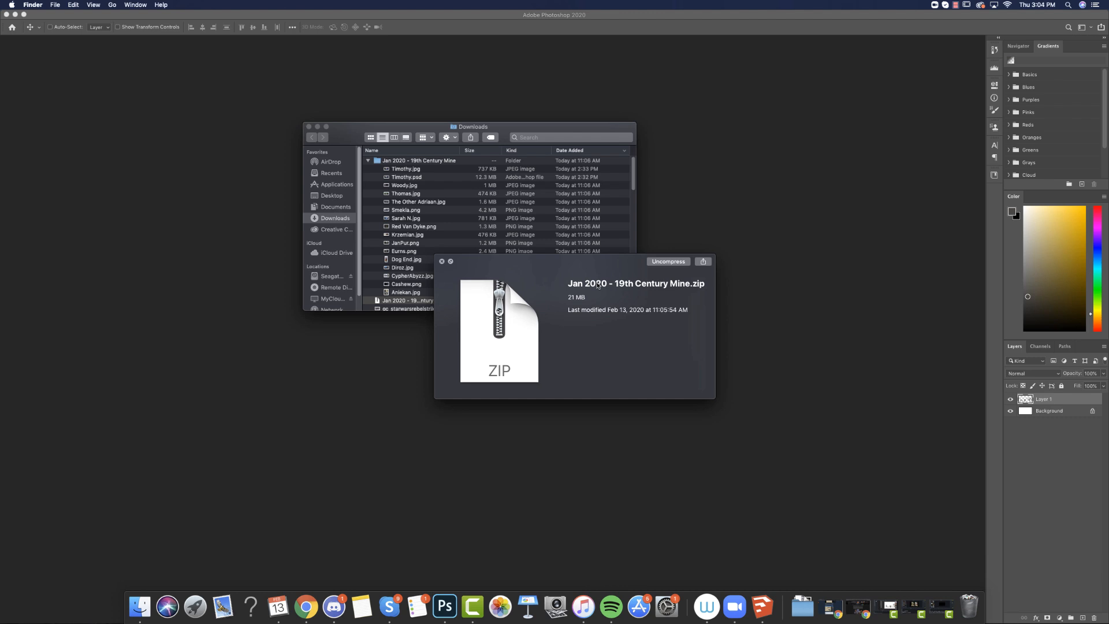
Close the Downloads window and the leftover file preview.
left_click(308, 127)
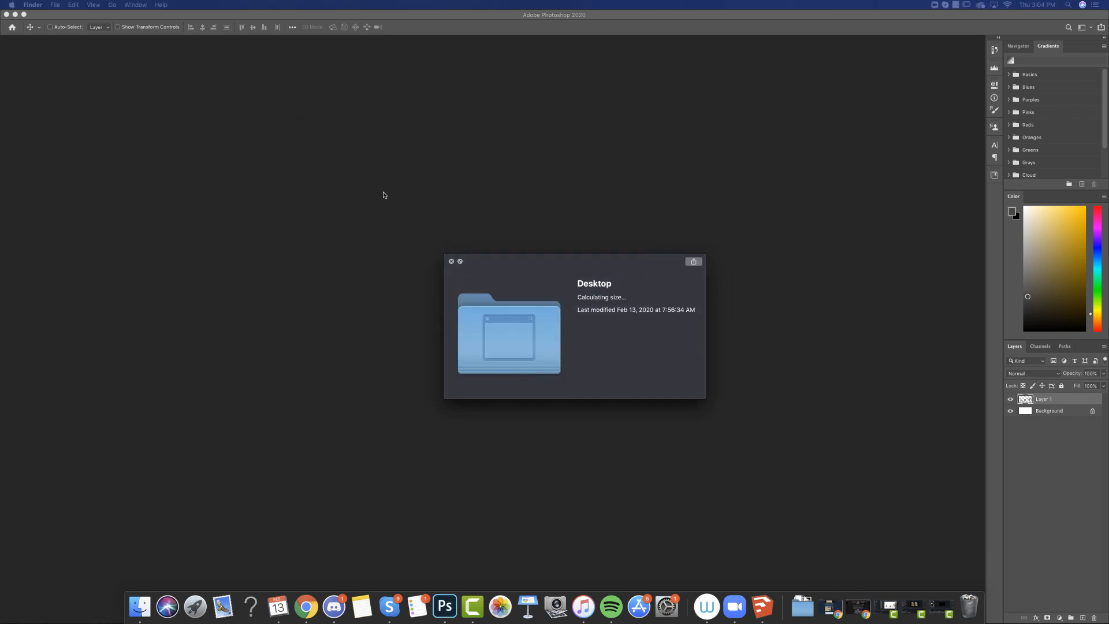
left_click(450, 260)
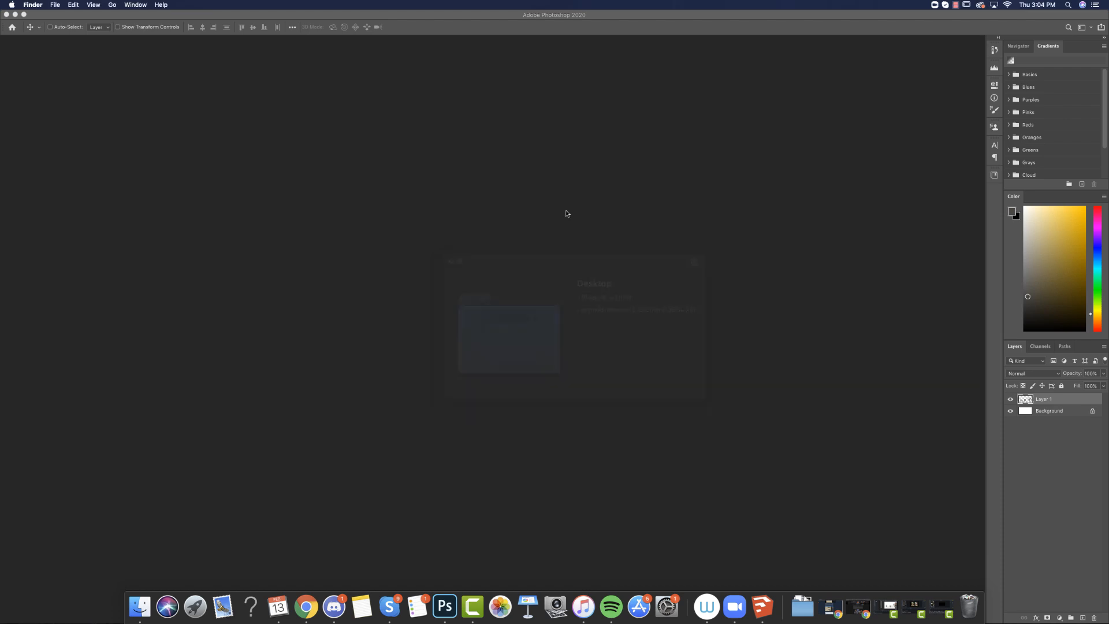
left_click(956, 5)
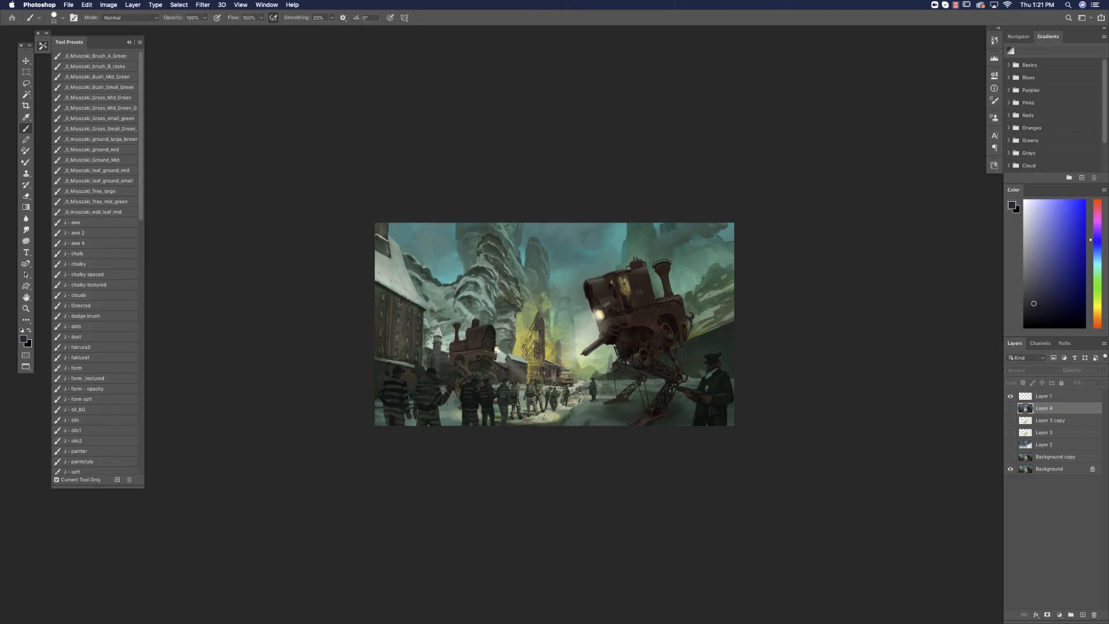
key("Tab")
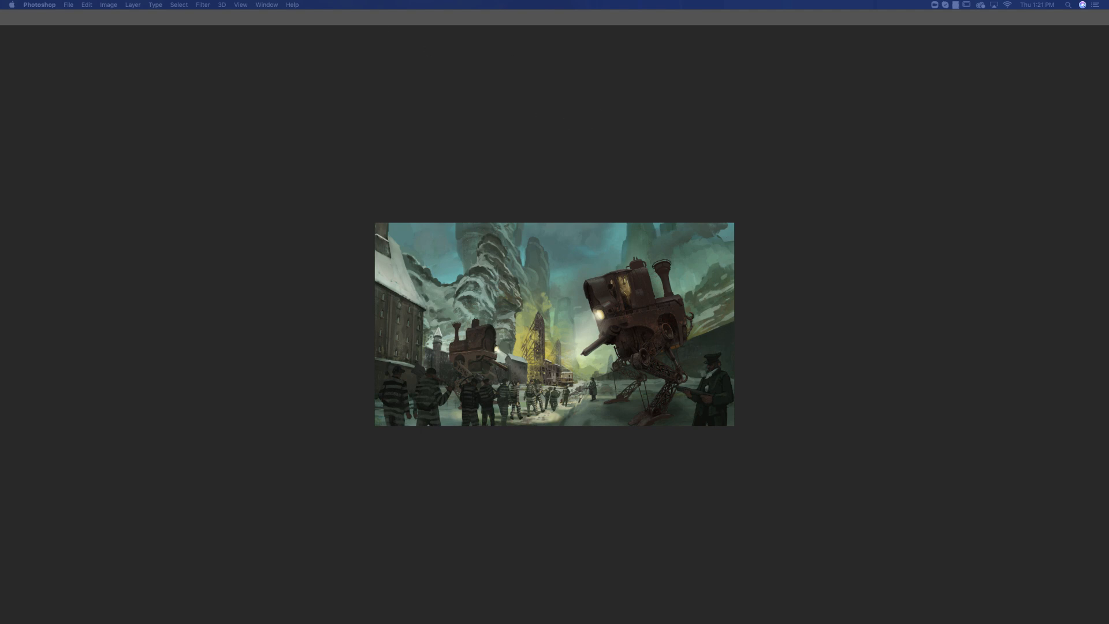
key("Tab")
key("super+0")
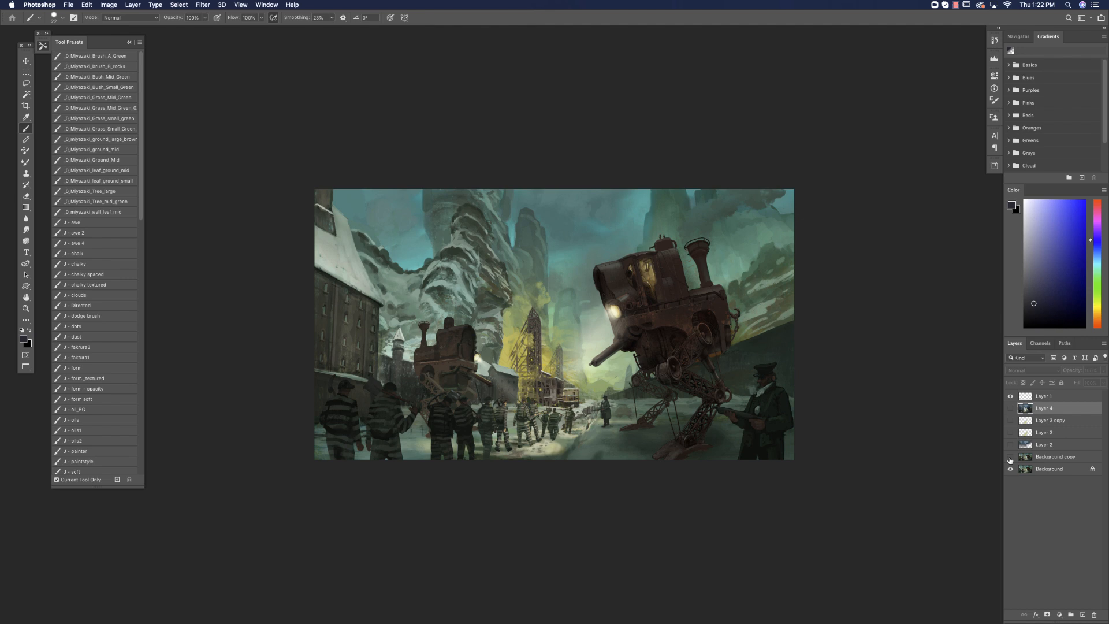
Set the foreground colour to a strong pink and make the Background layer active.
left_click(1097, 210)
left_click(1076, 236)
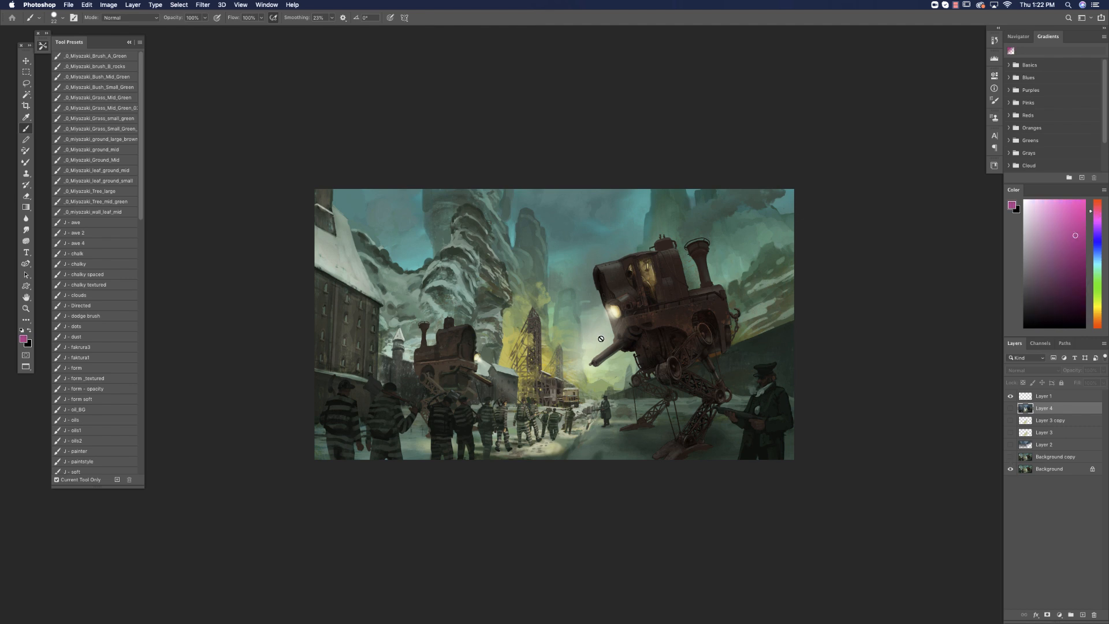
left_click(1035, 469)
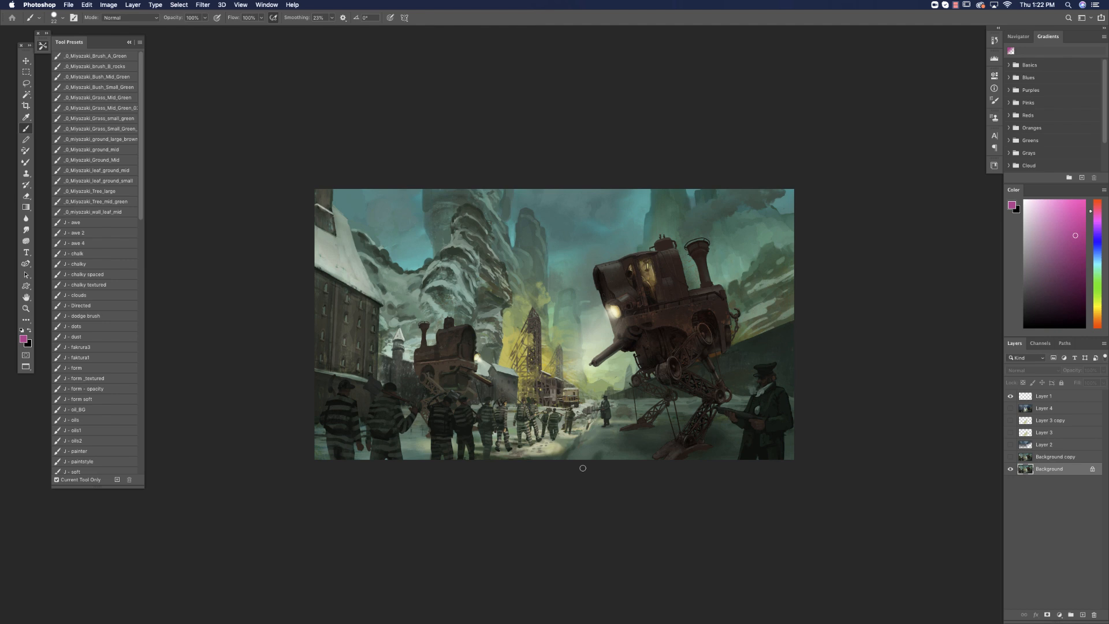
Circle the foreground prisoners and the distant prisoners, mark the snowy cliff in pink, and undo all the marks.
mouse_move(455, 393)
left_mouse_down()
mouse_move(491, 428)
mouse_move(456, 398)
left_mouse_up()
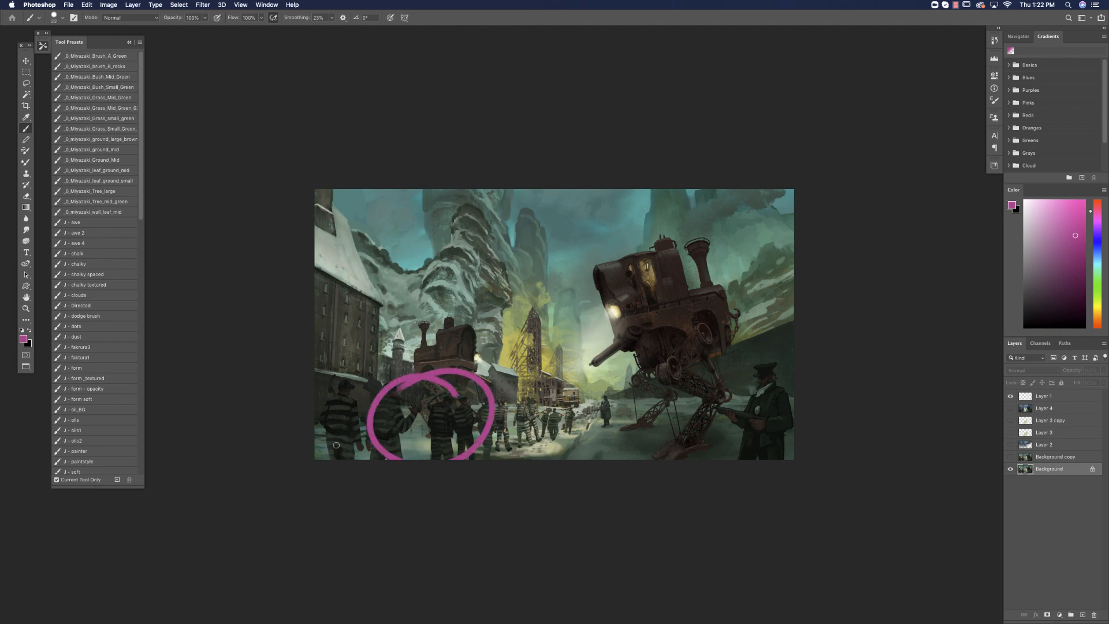
mouse_move(560, 403)
left_mouse_down()
mouse_move(606, 417)
mouse_move(564, 442)
left_mouse_up()
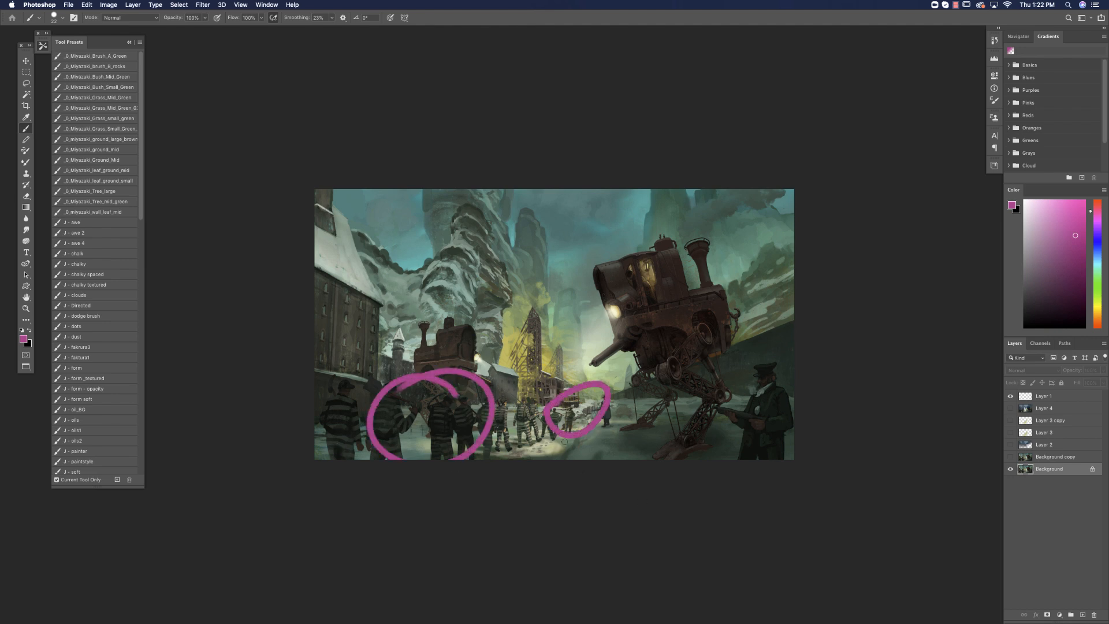
key("super+z")
key("super+z")
mouse_move(442, 270)
left_mouse_down()
mouse_move(486, 240)
mouse_move(450, 289)
left_mouse_up()
key("super+z")
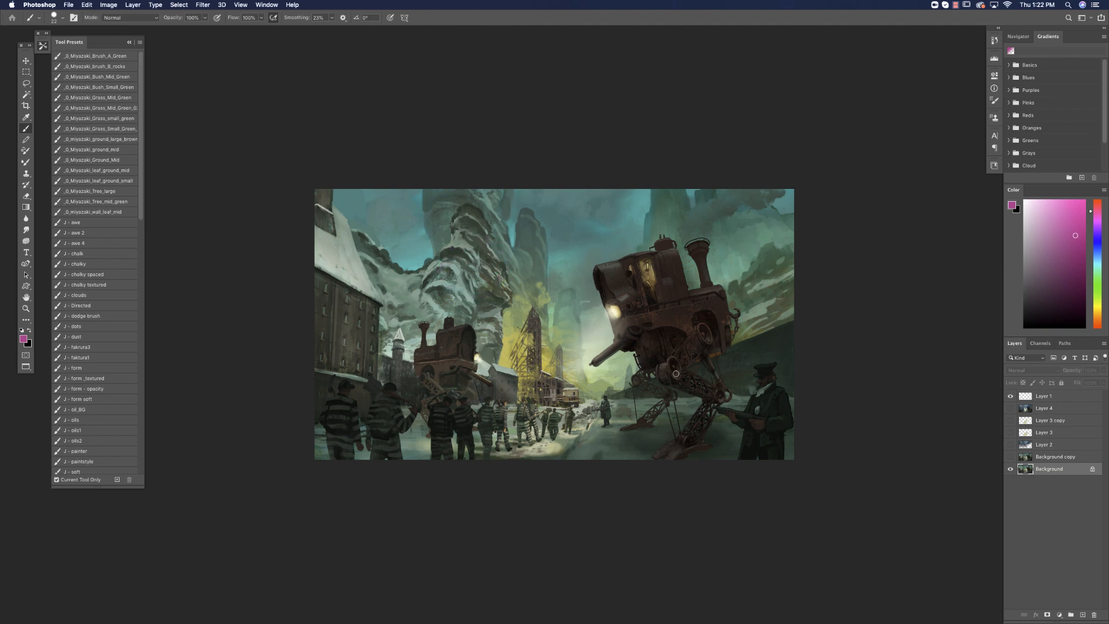
Make Background copy, Layer 2, Layer 3, Layer 3 copy and Layer 4 visible, with Layer 2 as the active layer.
left_click(1025, 459)
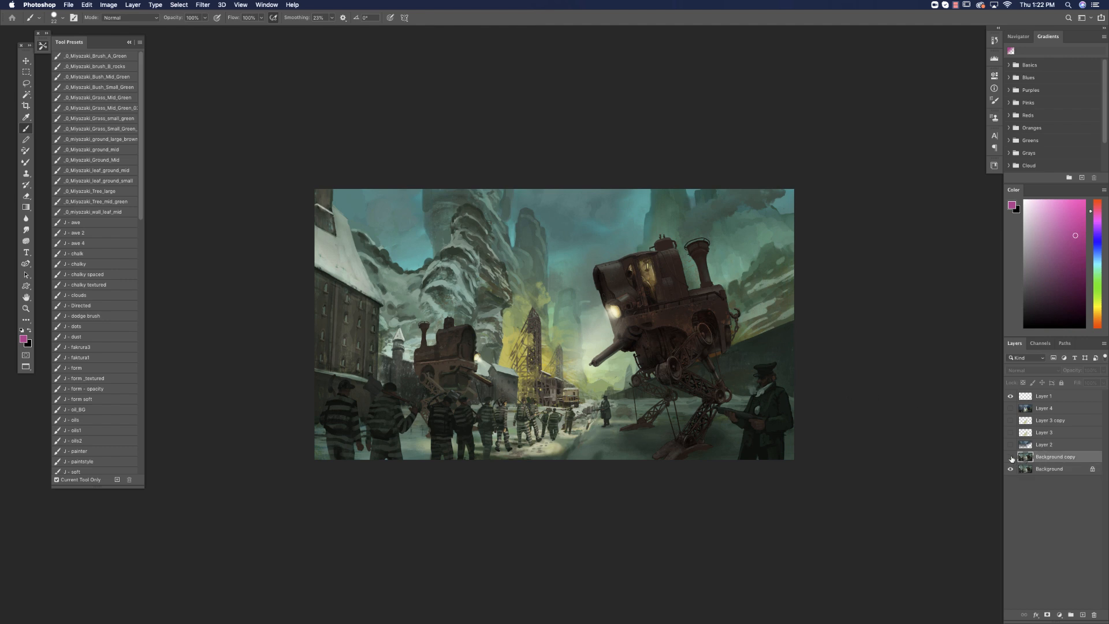
left_click(1011, 457)
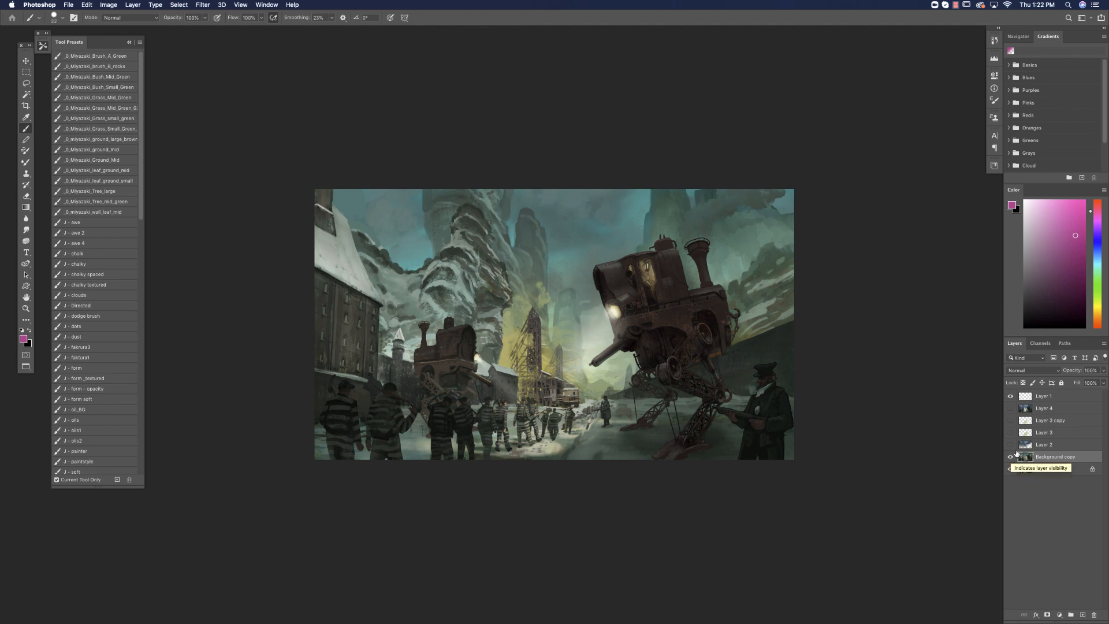
left_click(1009, 444)
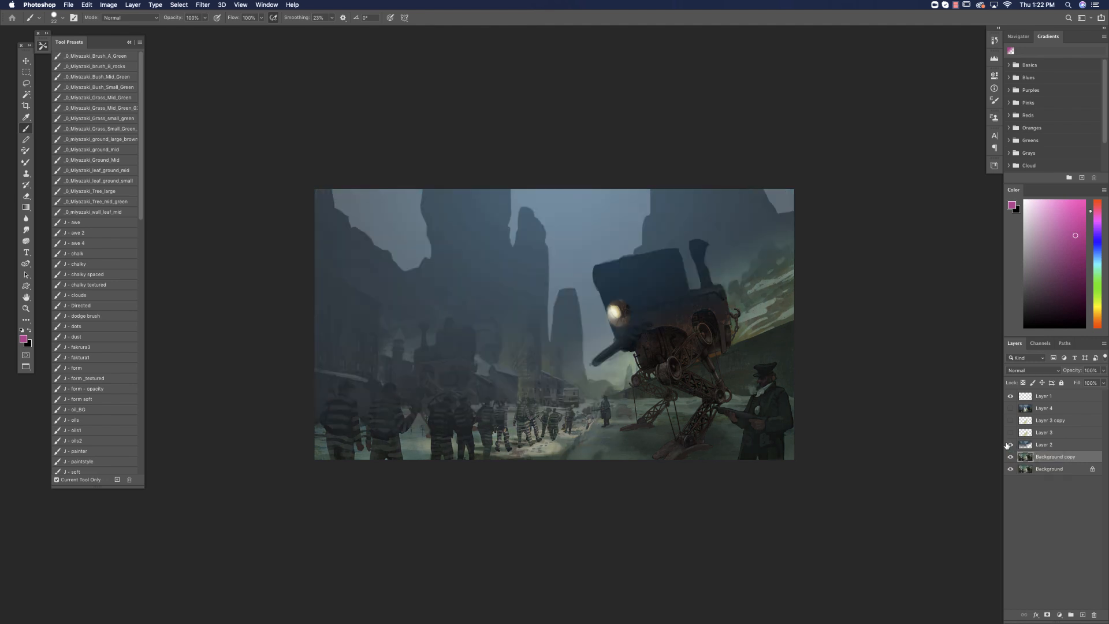
left_click(1060, 446)
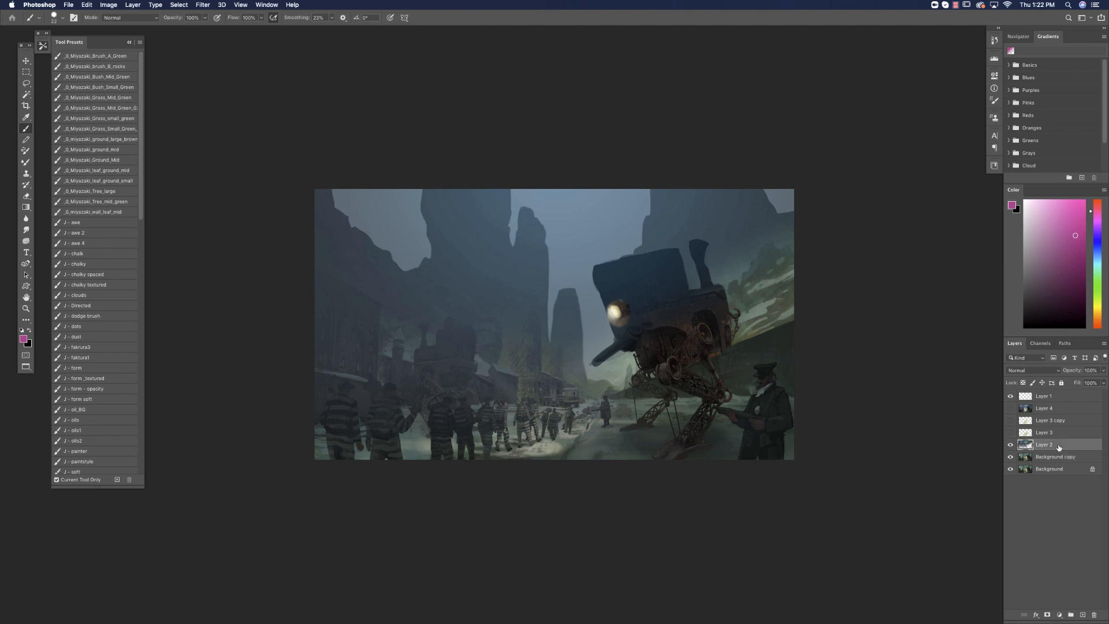
left_click(1010, 432)
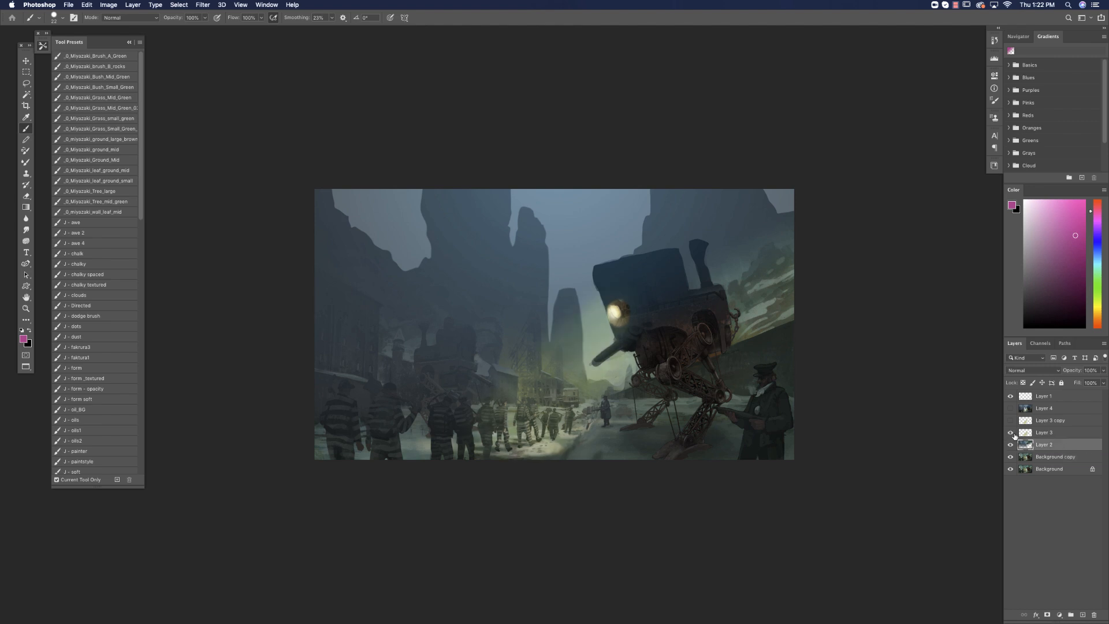
left_click(1011, 421)
left_click(1010, 408)
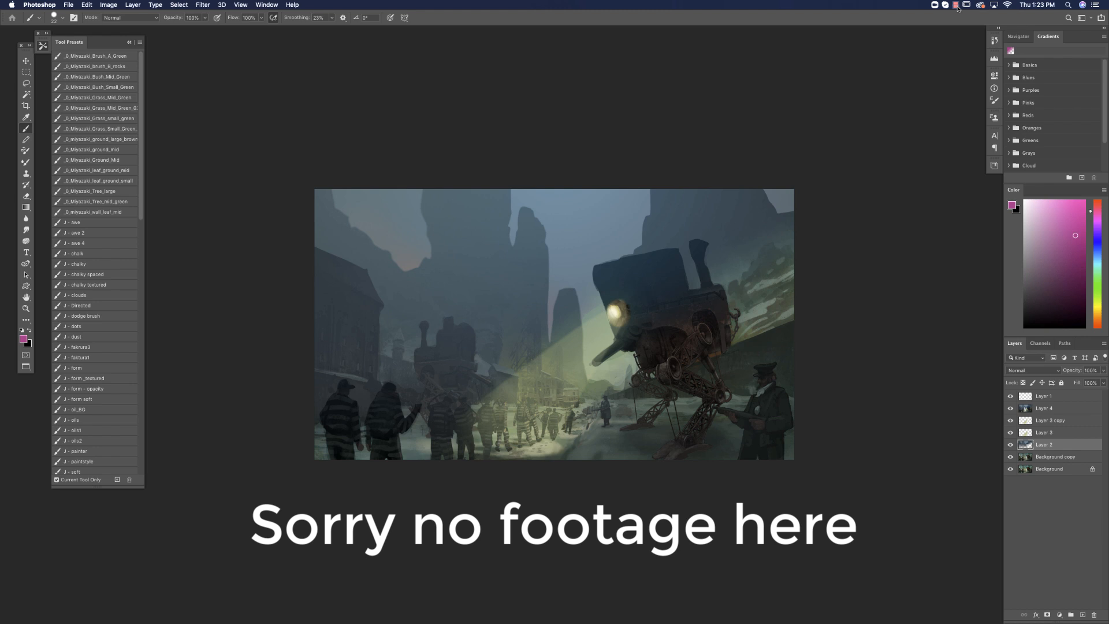
left_click(955, 5)
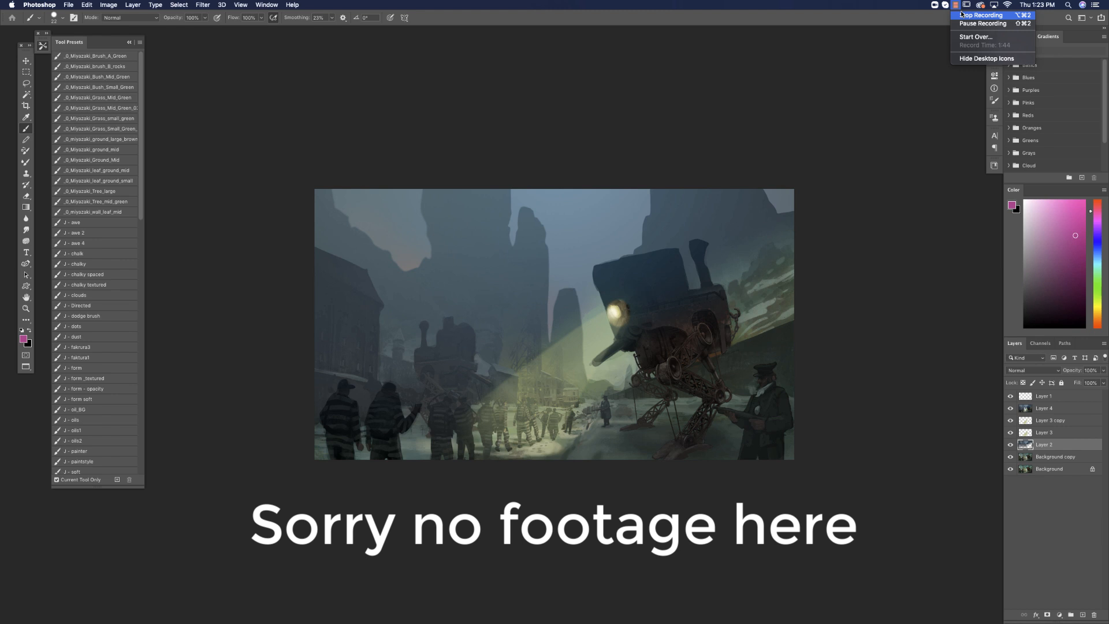
left_click(961, 15)
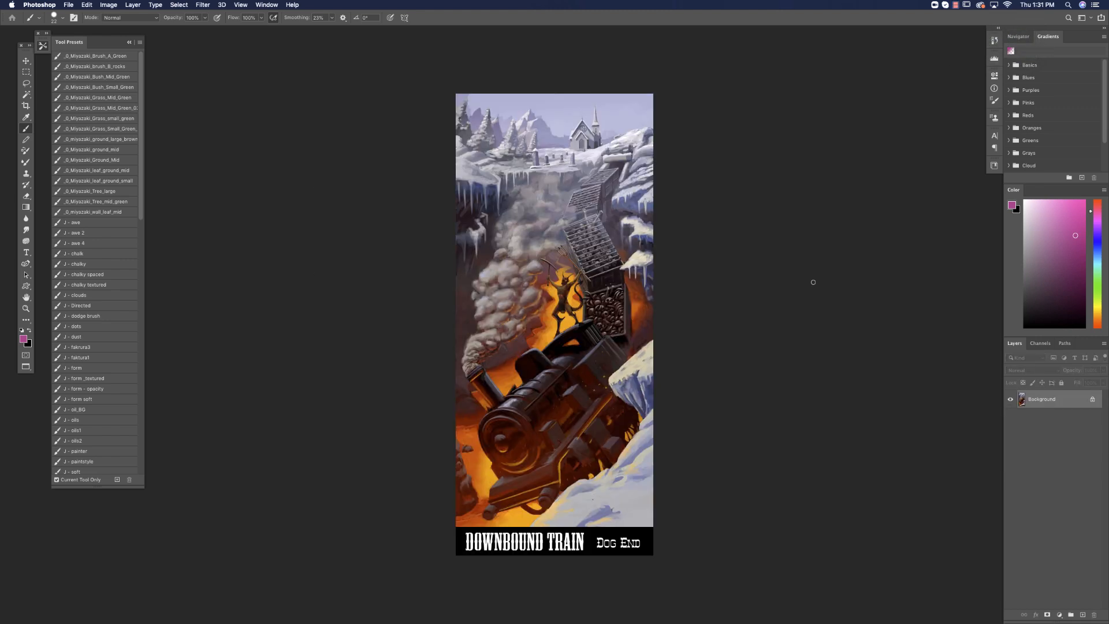
Choose a different brush tip and enlarge the brush to 41 px.
right_click(642, 315)
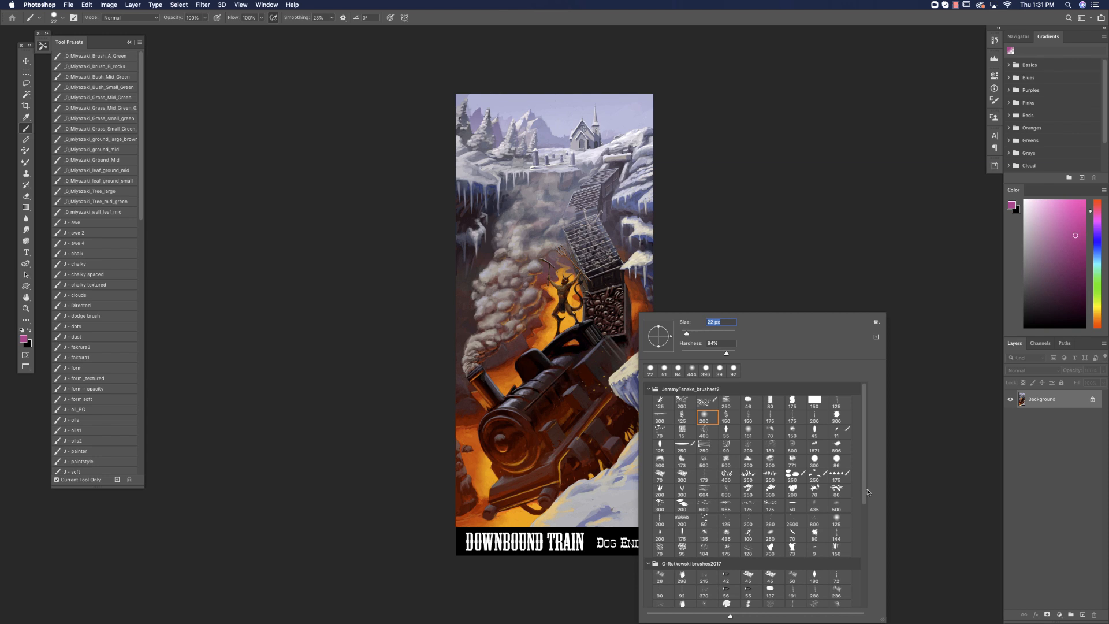
scroll(751, 491, "down", 5)
left_click(682, 512)
left_click_drag(686, 333, 691, 334)
Repaint the yellowish snowy ledge on the right cliff with sampled pale grey-lavender, covering its dark gaps and icicles.
left_click(638, 258, "alt")
left_click_drag(637, 259, 666, 248)
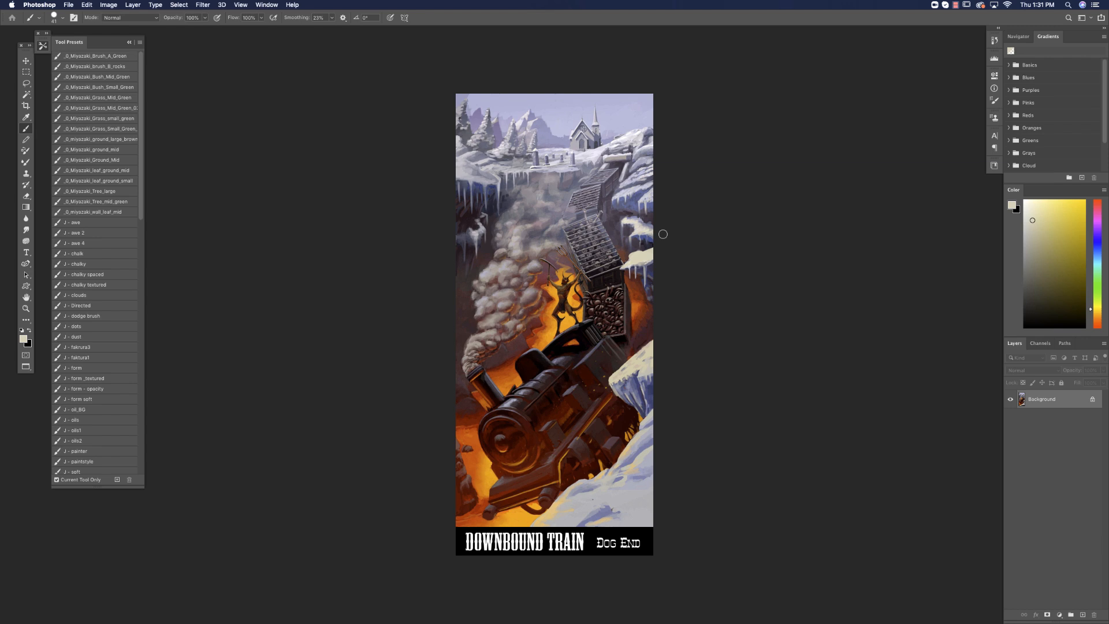
left_click(650, 227, "alt")
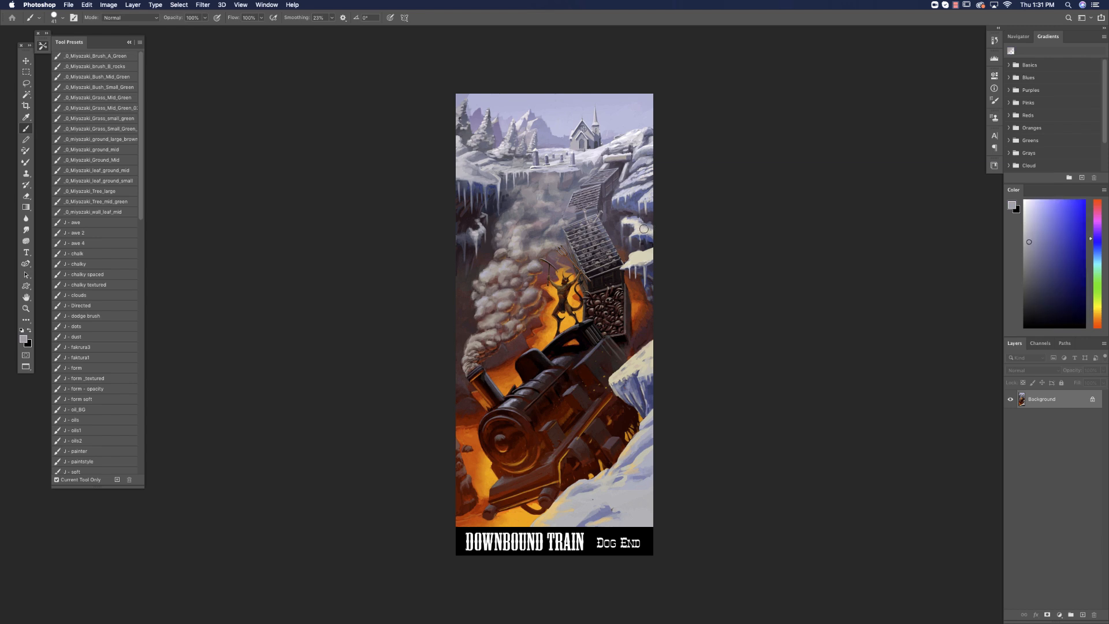
left_click_drag(643, 242, 638, 260)
mouse_move(628, 265)
left_mouse_down()
mouse_move(662, 234)
mouse_move(630, 221)
left_mouse_up()
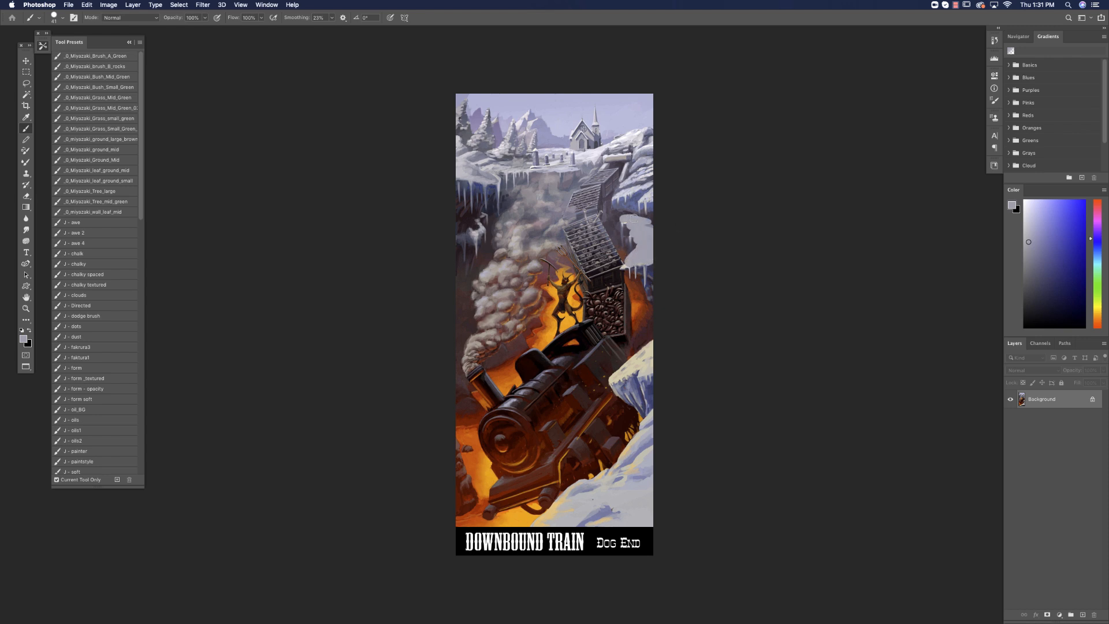
Repaint the upper right cliff with sampled snow greys and shadow blues, simplifying the rock face into broad light and dark planes.
left_click(637, 204, "alt")
left_click(634, 179, "alt")
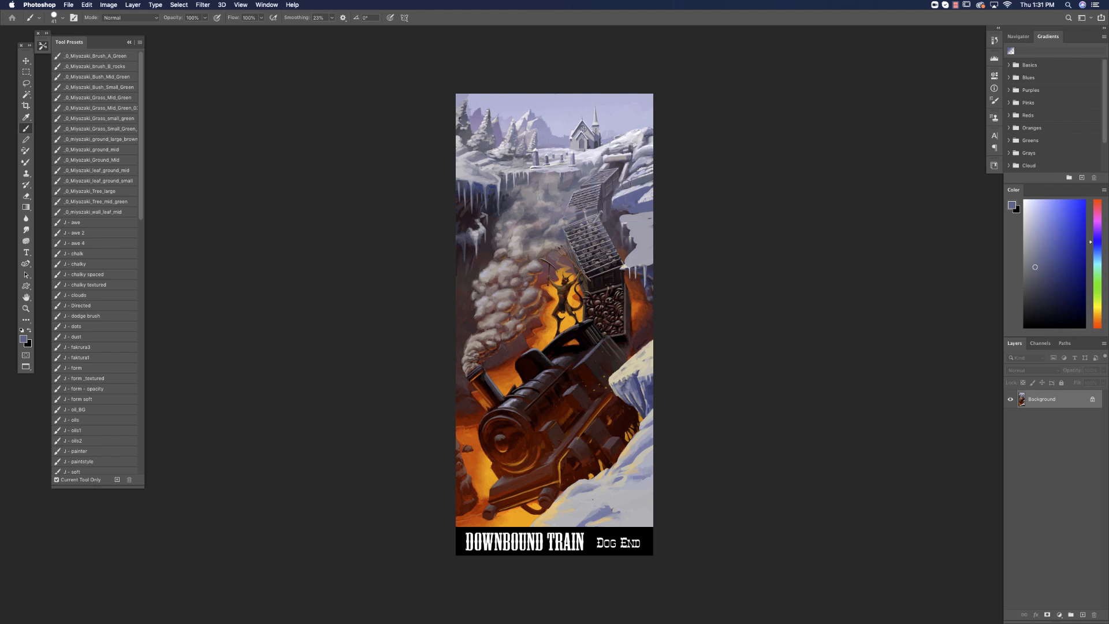
left_click(645, 195, "alt")
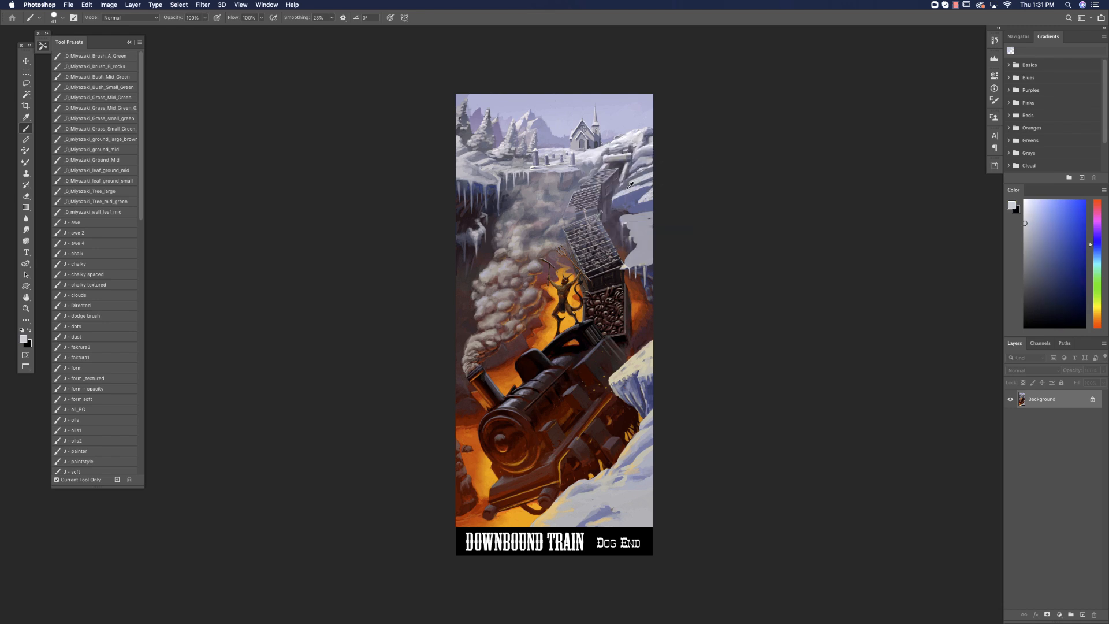
left_click(630, 184, "alt")
left_click_drag(626, 213, 692, 207)
left_click(646, 282, "alt")
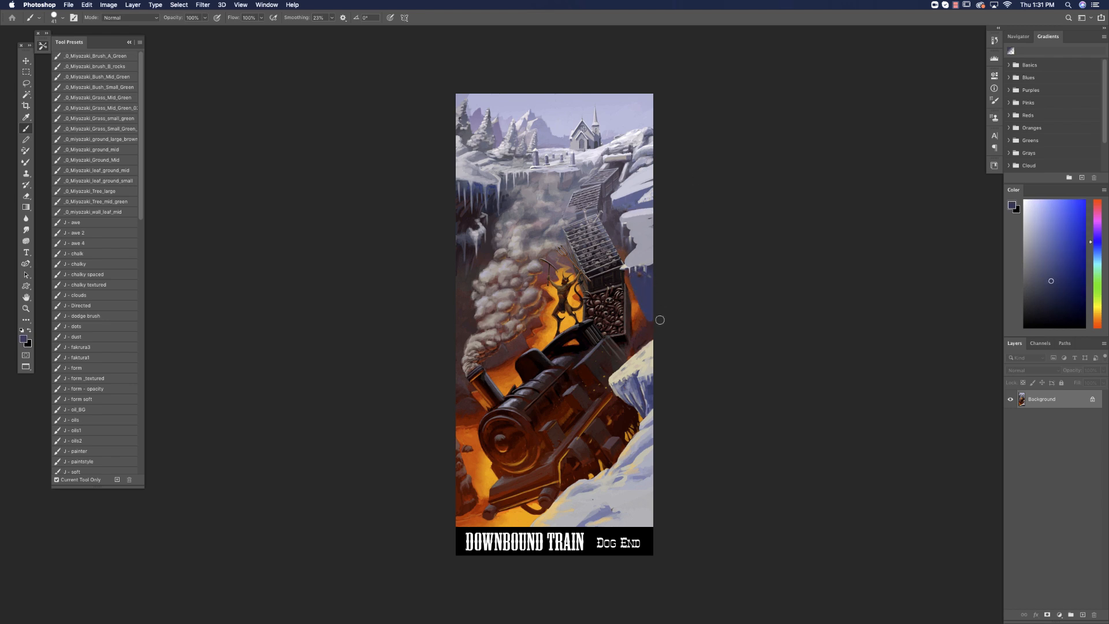
Lasso the background area behind the locomotive, including the figure, coal car and smoke, and add a new layer.
left_click(27, 87)
left_click_drag(625, 269, 651, 342)
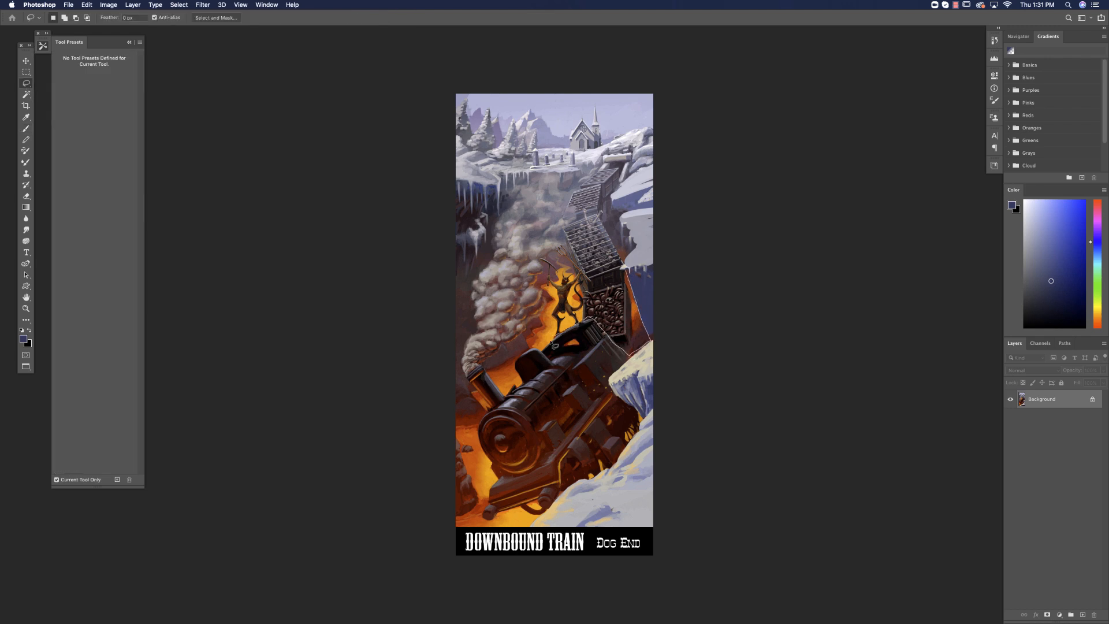
mouse_move(511, 386)
left_mouse_down()
mouse_move(695, 220)
mouse_move(705, 255)
left_mouse_up()
left_click(1082, 615)
Paint a hazy red-orange glow inside the selection with the large 444 px soft brush, and deselect.
left_click(26, 128)
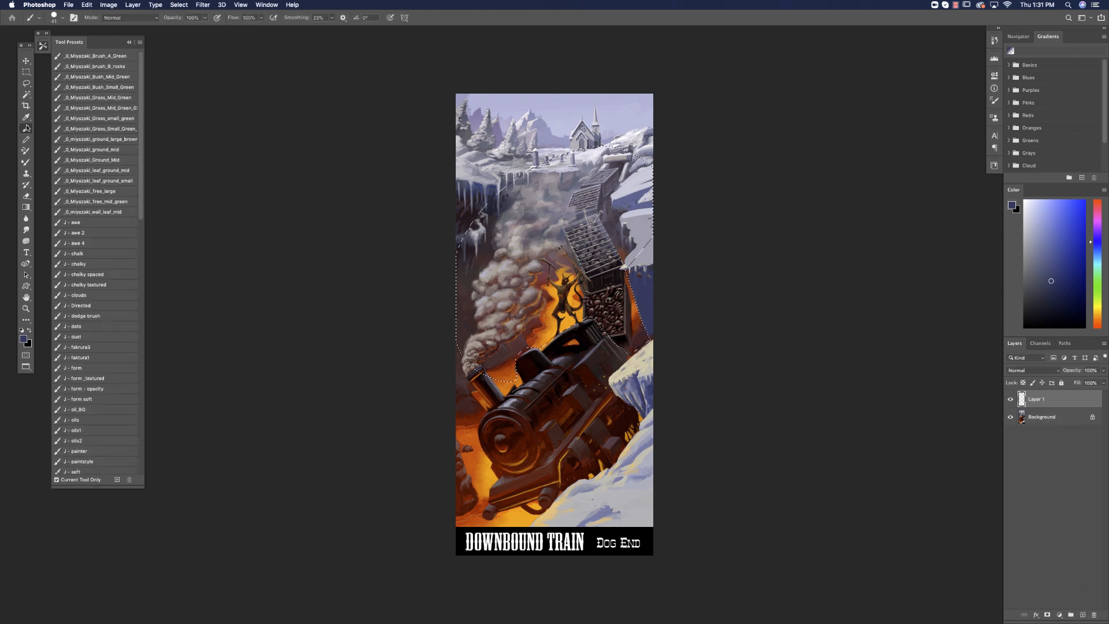
right_click(607, 340)
left_click(673, 370)
left_click(570, 318, "alt")
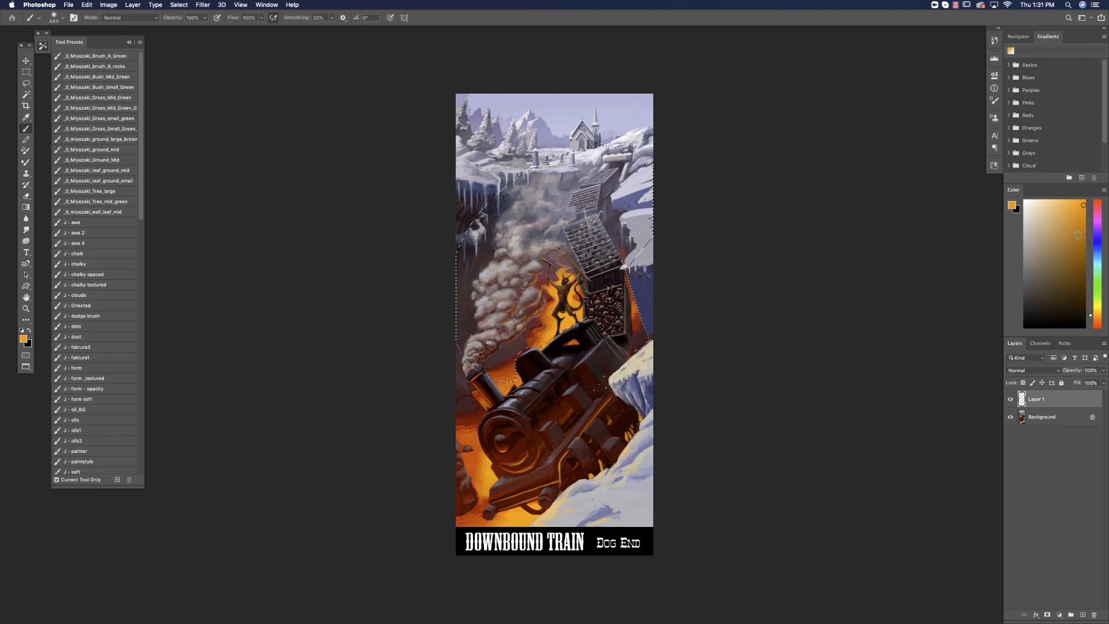
left_click_drag(1090, 316, 1088, 321)
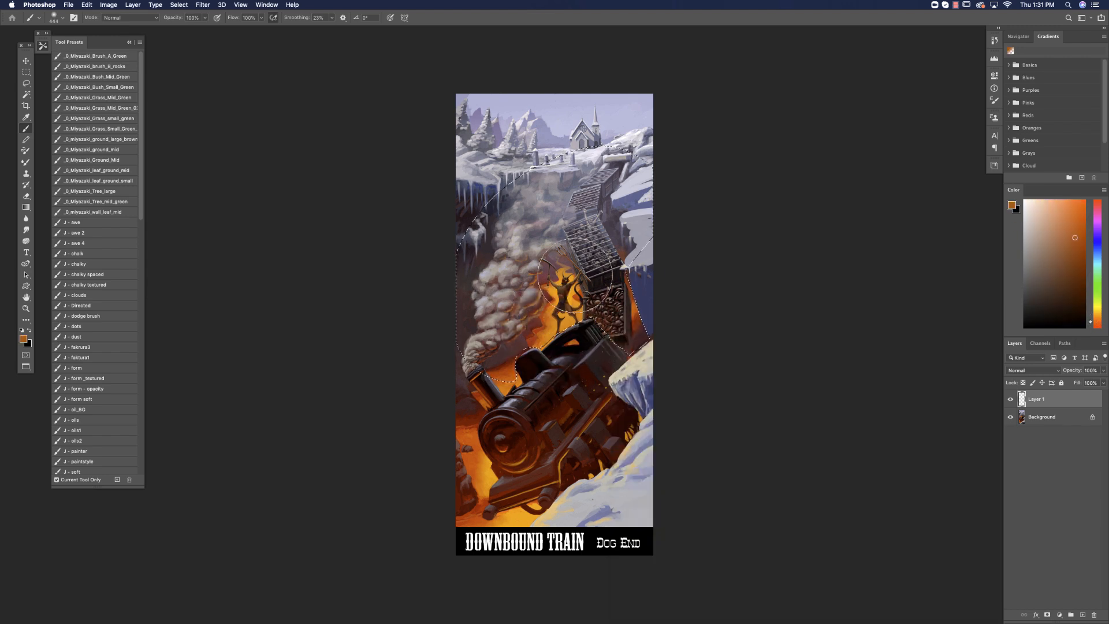
left_click(1091, 323)
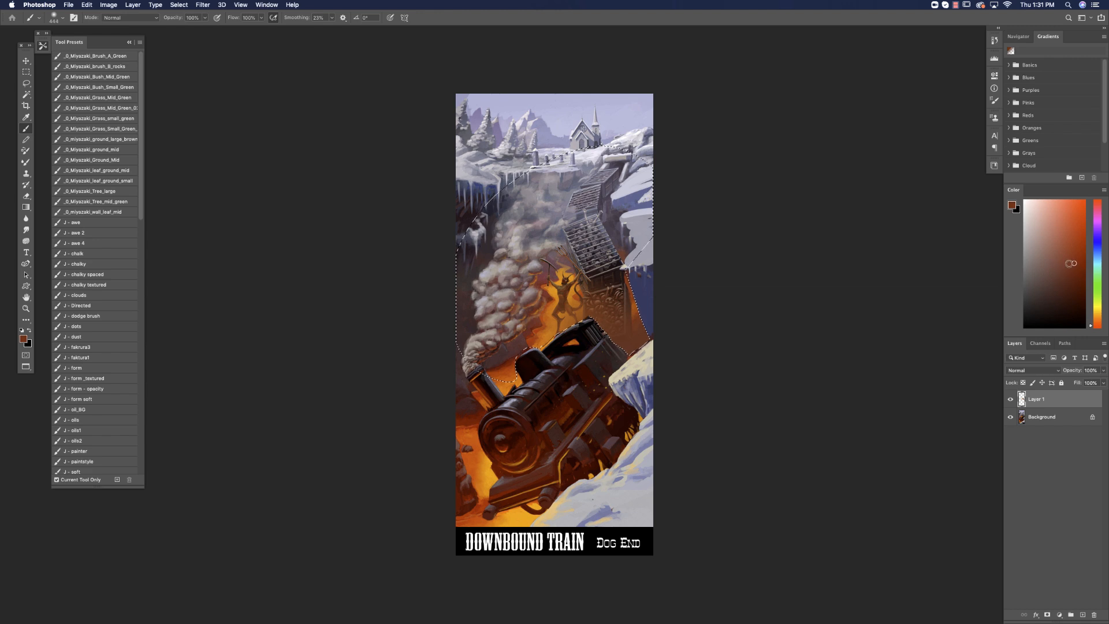
left_click_drag(557, 262, 535, 332)
key("super+d")
Set Layer 1's blend mode to Lighten.
left_click(1041, 358)
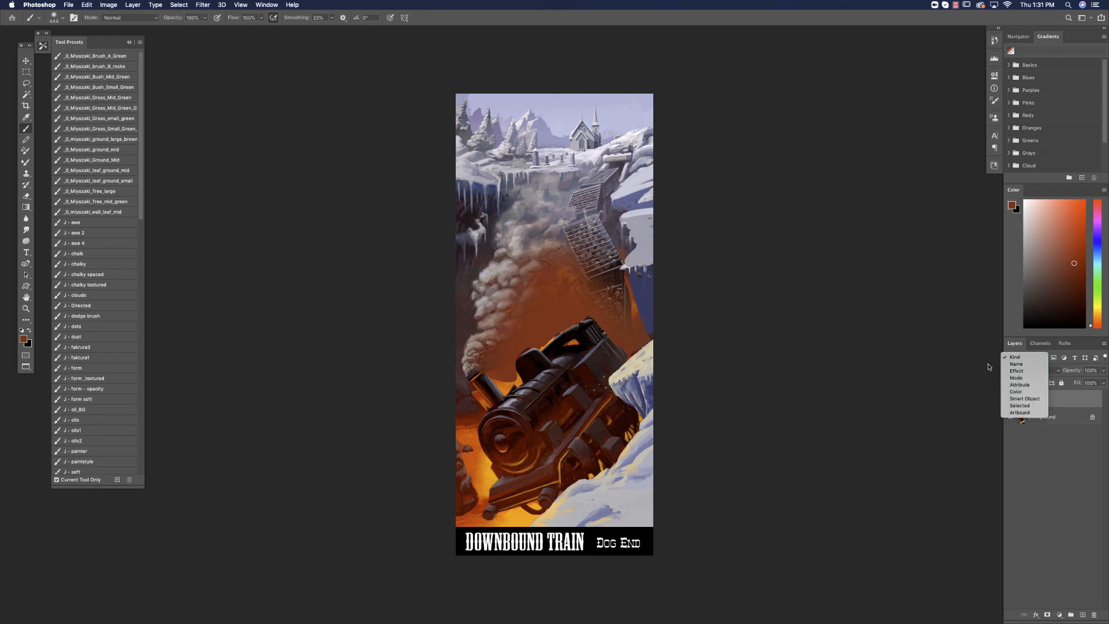
left_click(958, 378)
left_click(1040, 371)
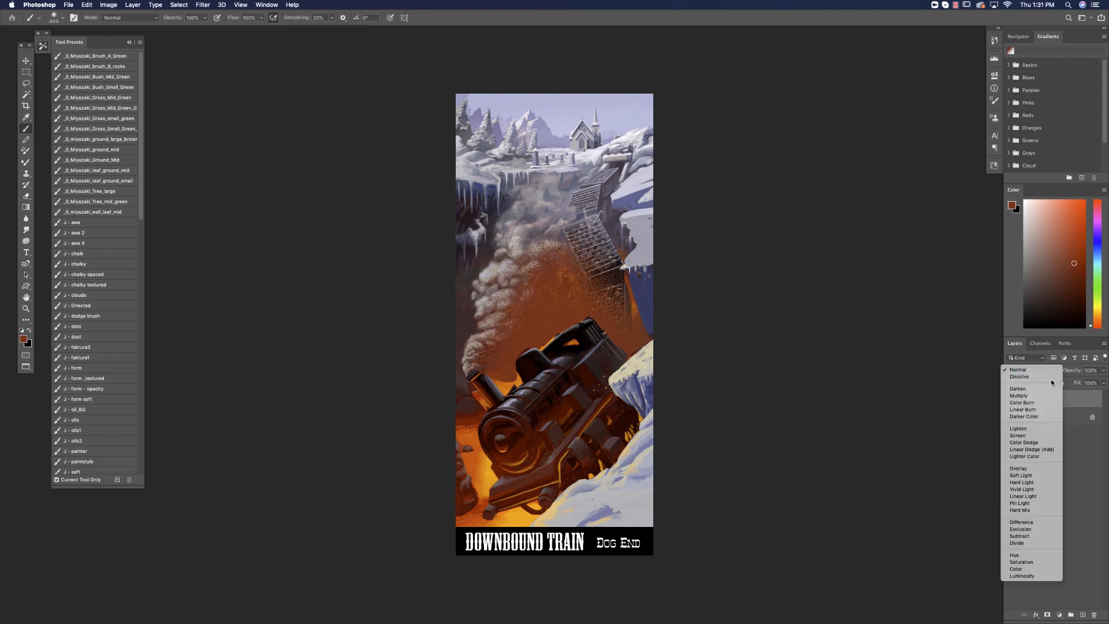
left_click(1032, 430)
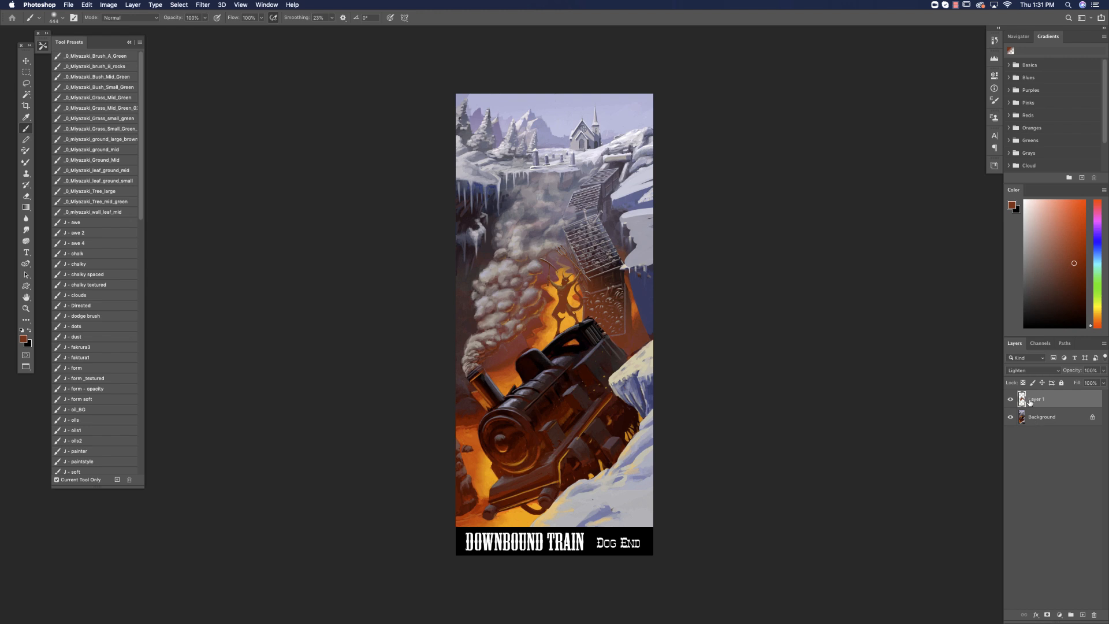
Lasso the demon figure on top of the train and delete the glow covering it on Layer 1.
left_click(26, 84)
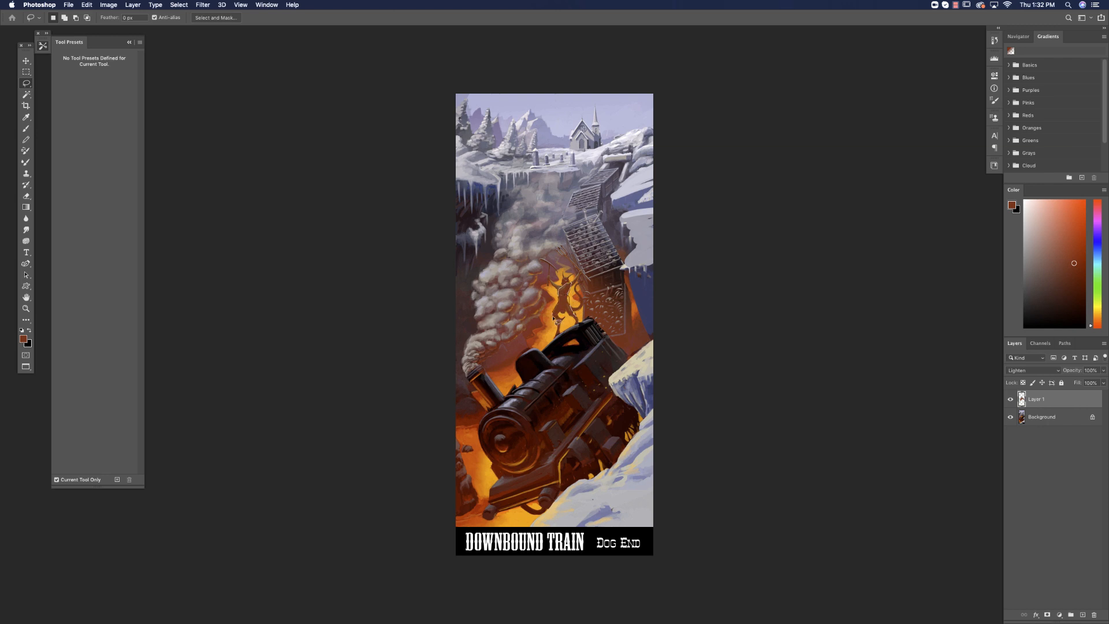
left_click_drag(580, 325, 581, 325)
key("Delete")
Reduce the brush size and paint sampled dark tones over the icicles and rock of the left cliff on Layer 1.
key("b")
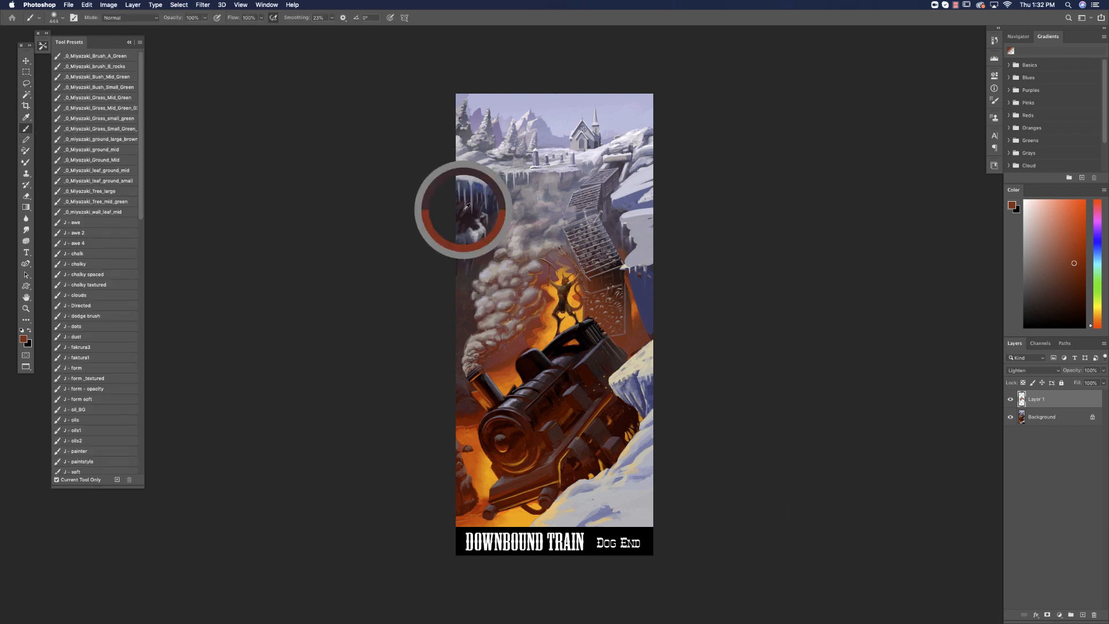
left_click(470, 191, "alt")
right_click(484, 232)
type("100")
key("Return")
left_click_drag(458, 276, 460, 219)
left_click(460, 212, "alt")
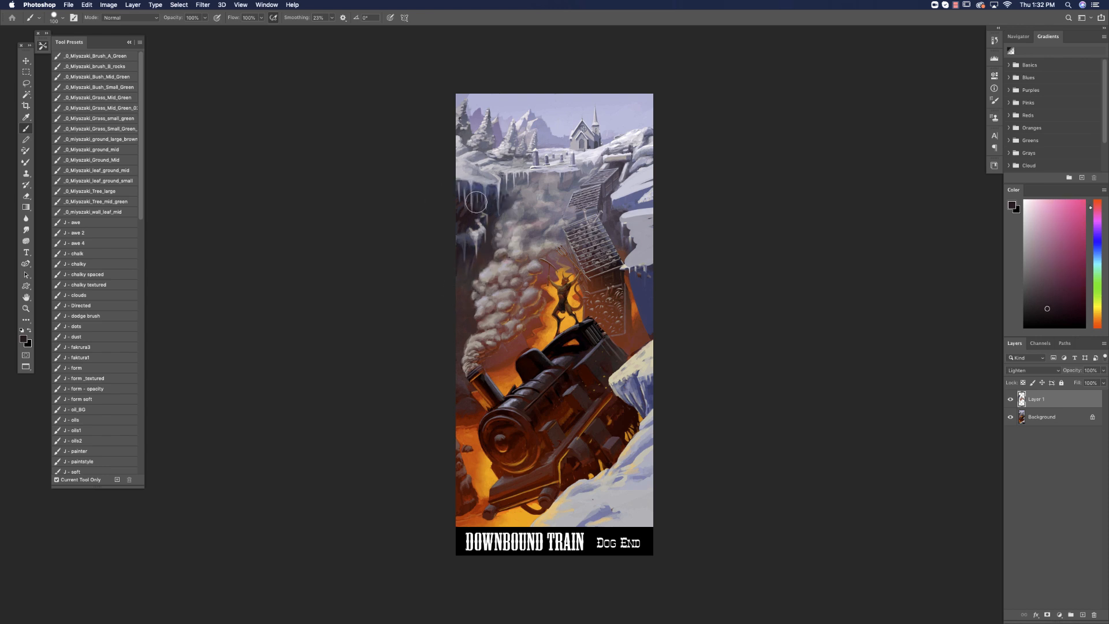
Add a new normal-mode layer and paint the left cliff's icicles into flat dark purple and reddish shadow.
left_click(1083, 615)
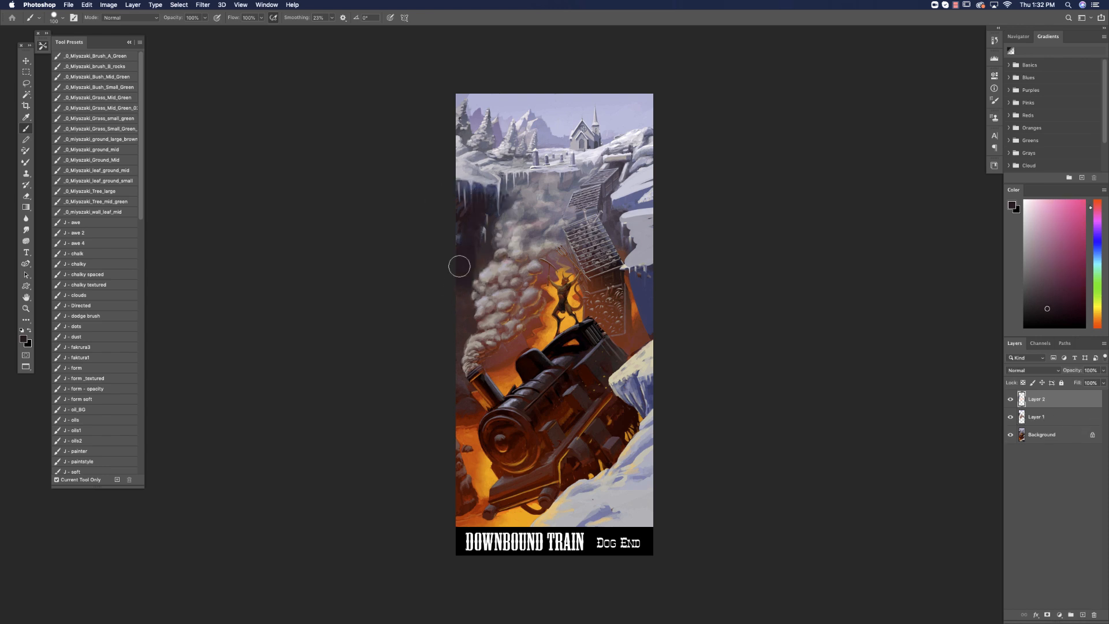
left_click(476, 191, "alt")
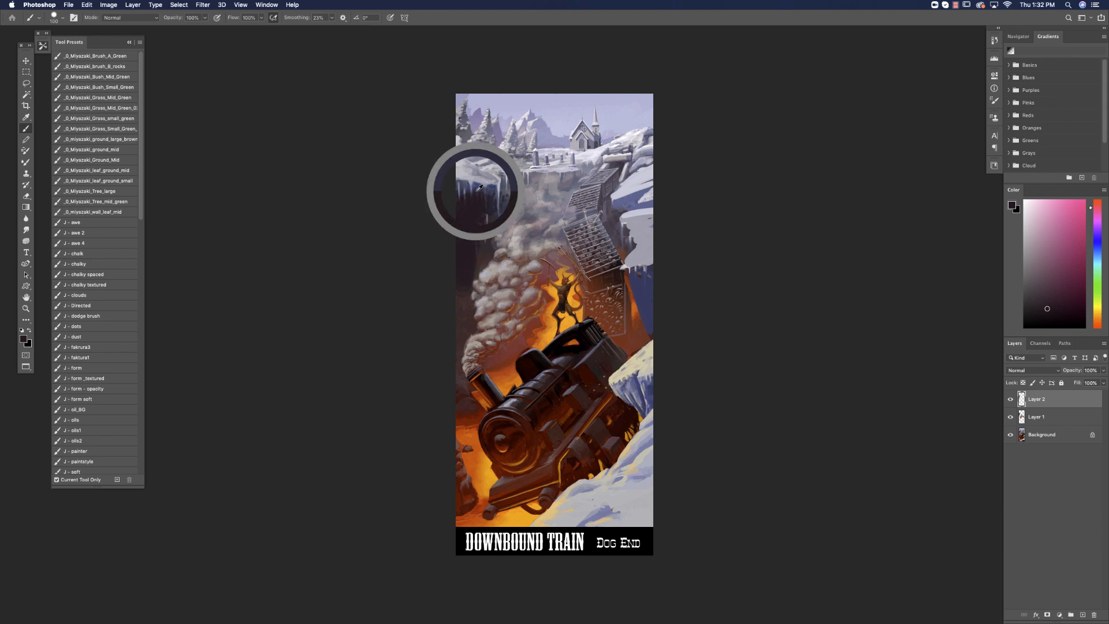
left_click(461, 269, "alt")
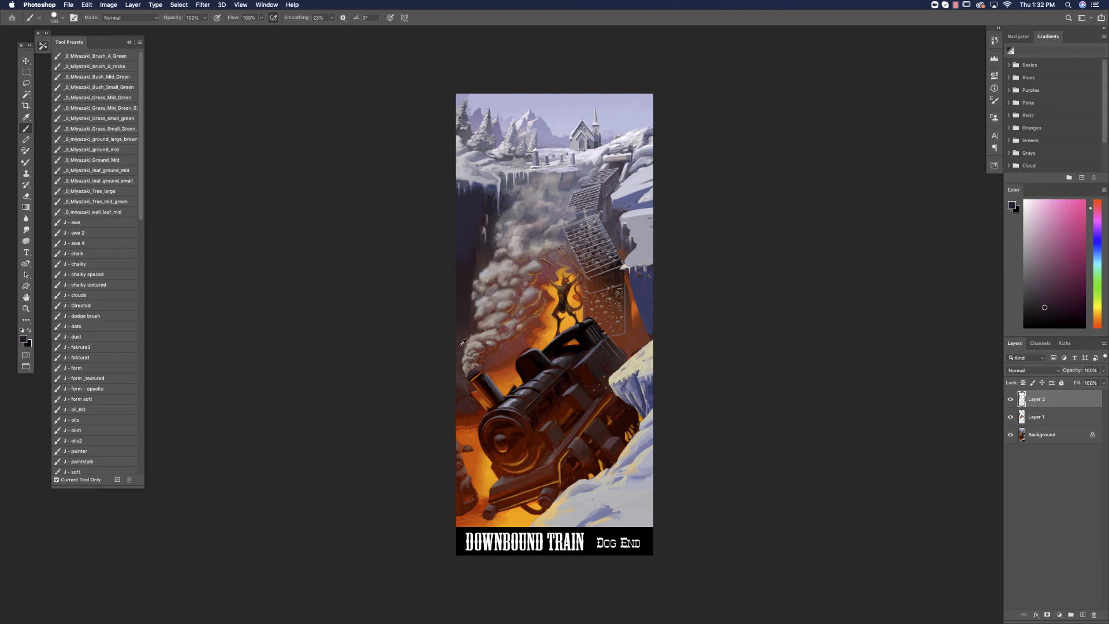
mouse_move(464, 328)
left_mouse_down()
mouse_move(487, 204)
mouse_move(480, 265)
left_mouse_up()
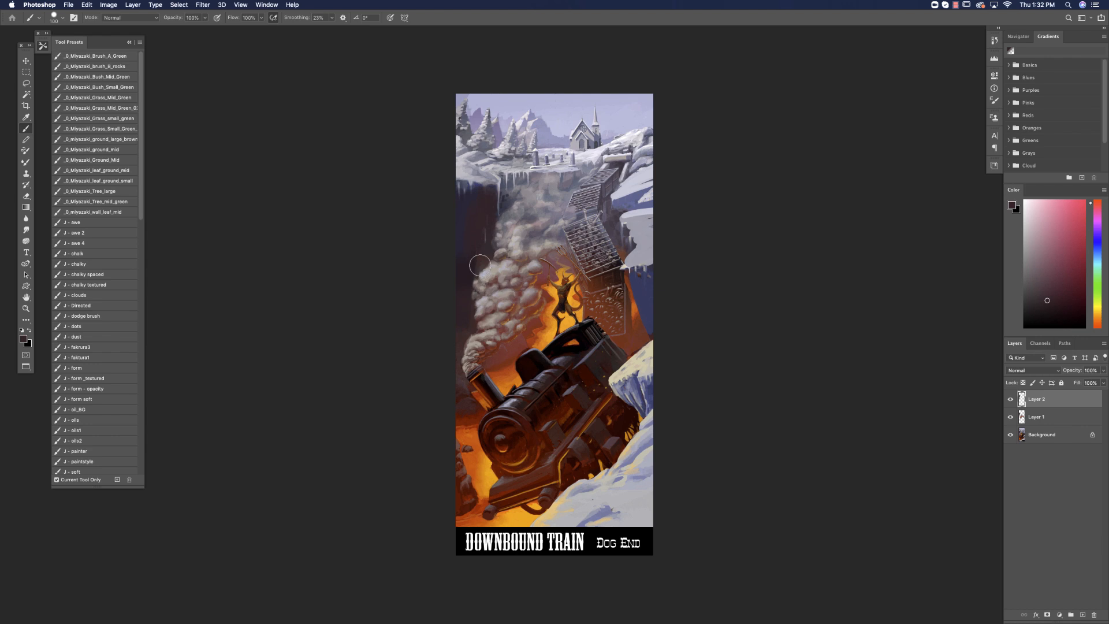
Add another layer and paint over the puffy steam plume with soft grey-purple smoke using an irregular cloud-like brush tip.
left_click(1083, 615)
right_click(536, 359)
left_click_drag(758, 524, 745, 438)
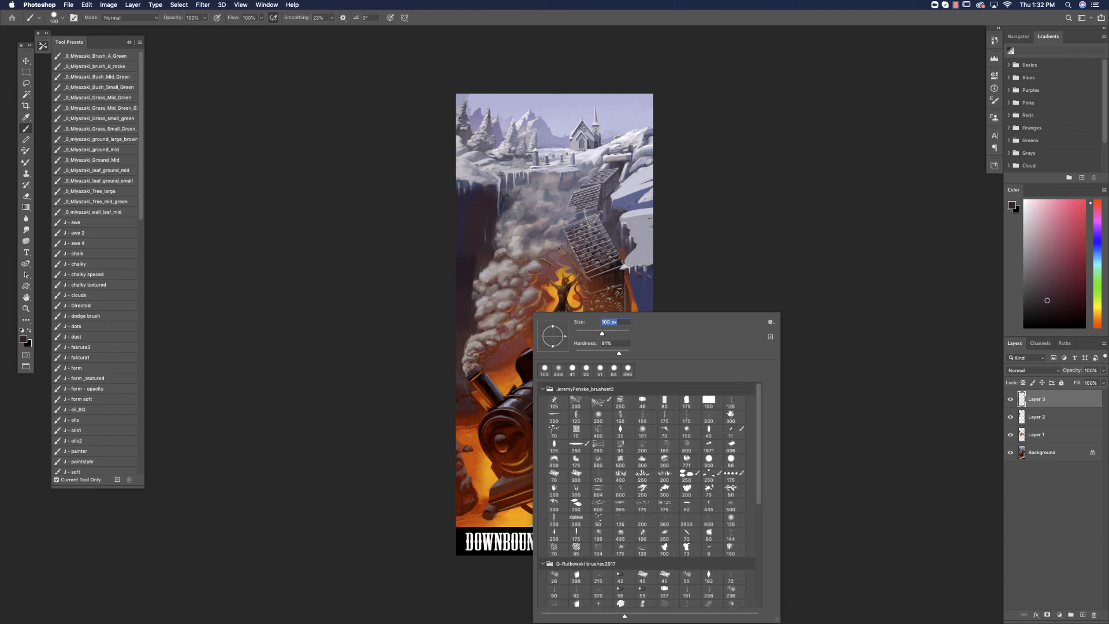
left_click(555, 459)
left_click(538, 229, "alt")
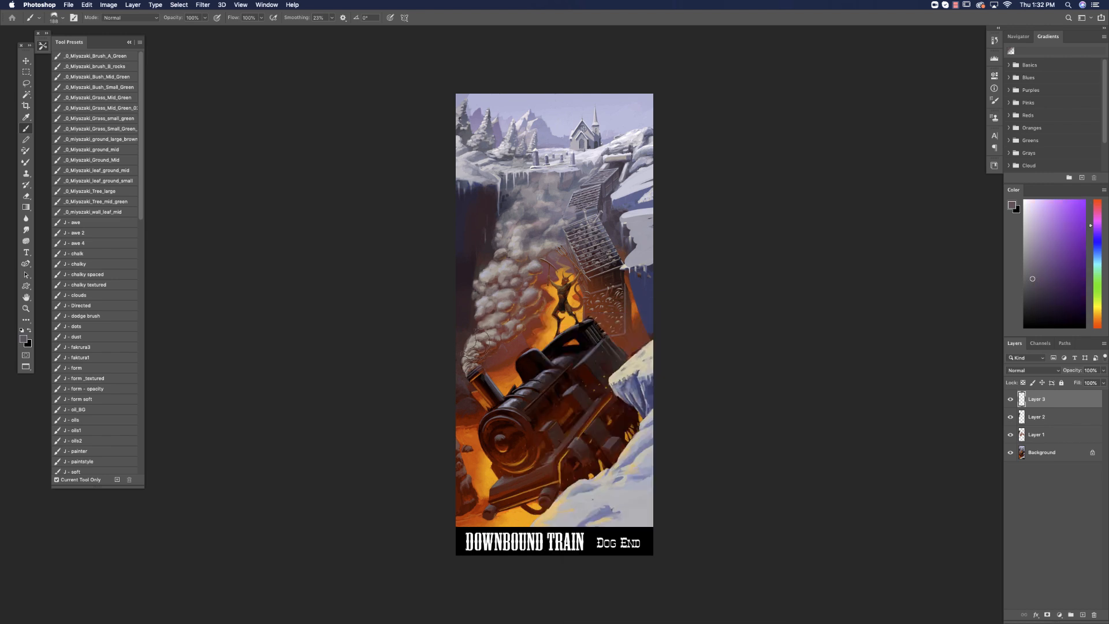
mouse_move(510, 309)
left_mouse_down()
mouse_move(497, 297)
mouse_move(526, 301)
mouse_move(514, 271)
left_mouse_up()
mouse_move(479, 319)
left_mouse_down()
mouse_move(520, 295)
mouse_move(509, 277)
mouse_move(479, 295)
mouse_move(522, 267)
mouse_move(488, 274)
mouse_move(521, 242)
mouse_move(508, 220)
mouse_move(549, 199)
left_mouse_up()
left_click(516, 218, "alt")
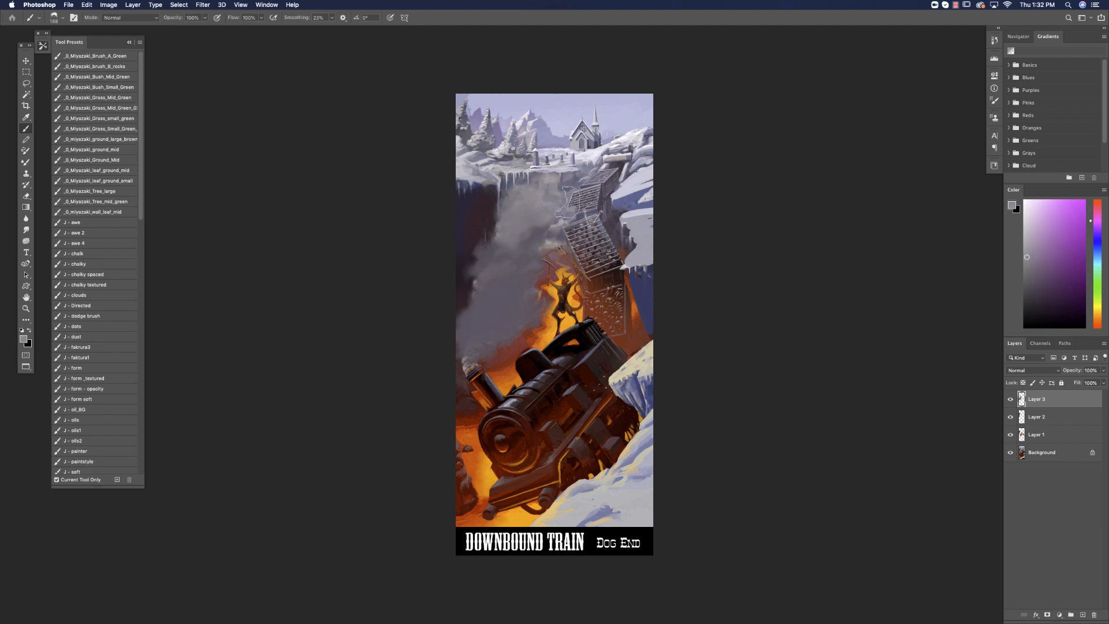
Pick a darker muted purple and paint shadow masses into the middle and lower parts of the smoke plume.
left_click(1035, 268)
left_click(1099, 227)
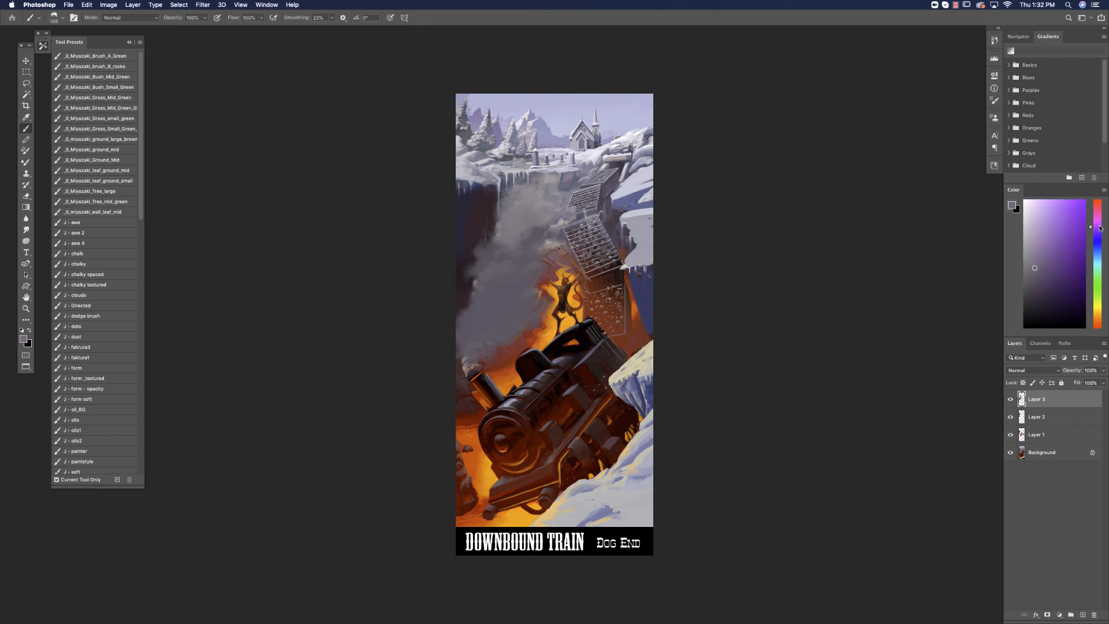
mouse_move(508, 231)
left_mouse_down()
mouse_move(540, 234)
mouse_move(490, 256)
mouse_move(462, 346)
mouse_move(496, 300)
mouse_move(485, 272)
mouse_move(520, 263)
left_mouse_up()
left_click(465, 273, "alt")
left_click(497, 303, "alt")
mouse_move(501, 315)
left_mouse_down()
mouse_move(482, 335)
mouse_move(505, 306)
left_mouse_up()
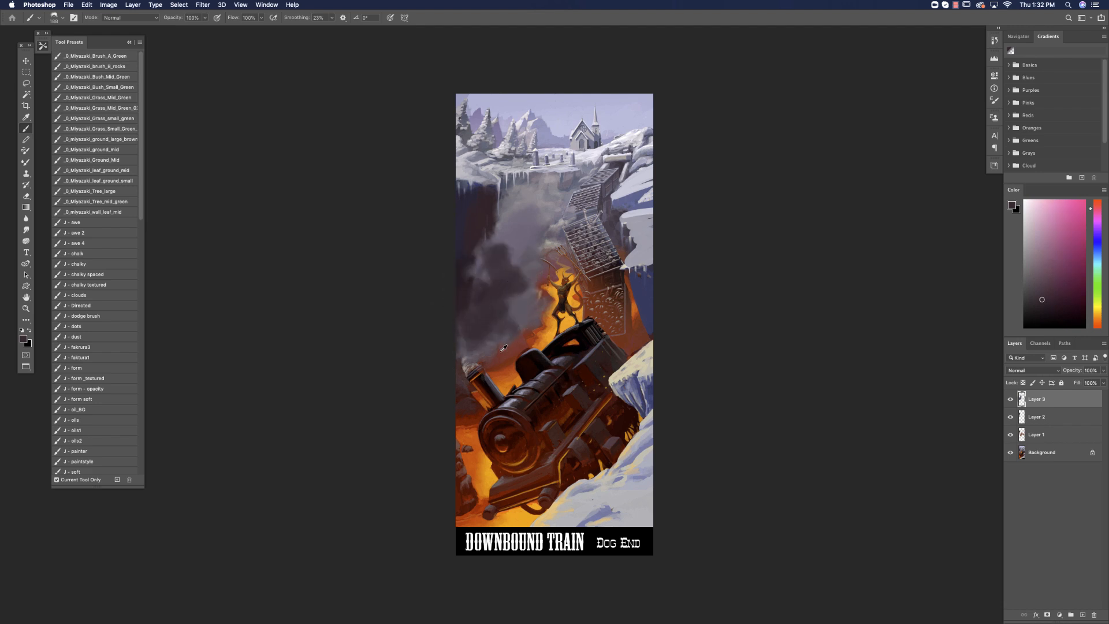
Darken the smoke near the chimney with near-black brown and blend its lower edge with sampled dark red.
left_click(474, 400, "alt")
mouse_move(488, 347)
left_mouse_down()
mouse_move(479, 355)
mouse_move(522, 311)
mouse_move(467, 353)
left_mouse_up()
mouse_move(511, 291)
left_mouse_down()
mouse_move(467, 336)
mouse_move(498, 333)
mouse_move(469, 338)
mouse_move(478, 303)
mouse_move(507, 268)
mouse_move(462, 309)
mouse_move(526, 257)
mouse_move(479, 284)
mouse_move(456, 333)
left_mouse_up()
left_click(498, 285, "alt")
left_click(482, 329, "alt")
left_click(512, 309, "alt")
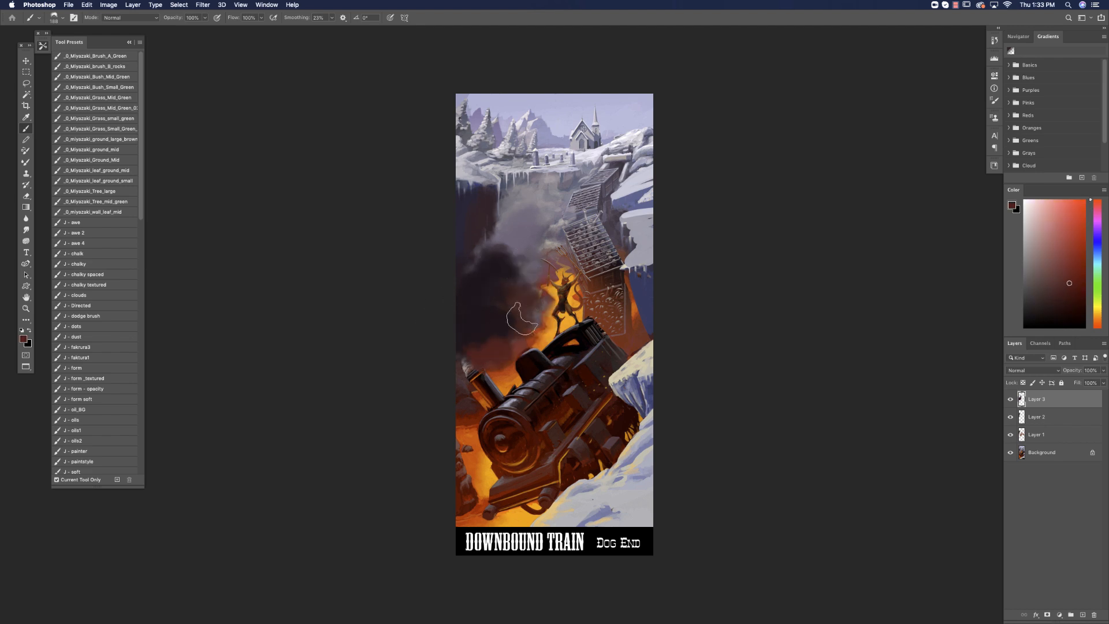
left_click(490, 334, "alt")
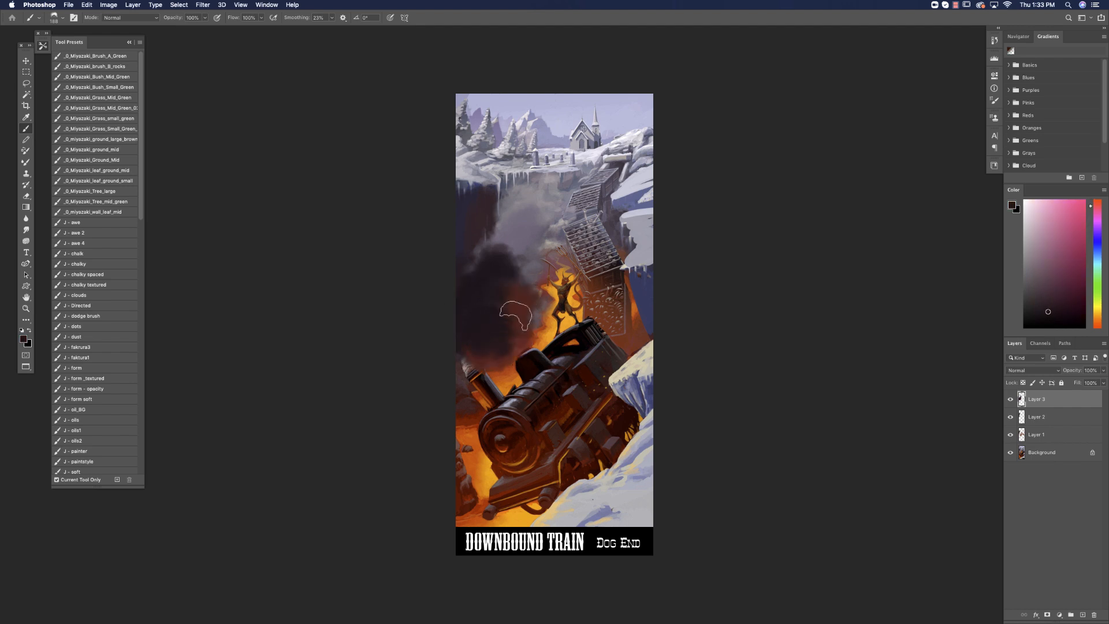
Blend the dark lower smoke into the lighter upper plume with sampled dark and mid grey-purple strokes.
left_click(514, 263, "alt")
mouse_move(536, 270)
left_mouse_down()
mouse_move(512, 254)
mouse_move(499, 281)
mouse_move(524, 263)
mouse_move(473, 277)
mouse_move(522, 257)
mouse_move(479, 288)
mouse_move(498, 243)
mouse_move(488, 304)
mouse_move(484, 288)
mouse_move(455, 302)
mouse_move(478, 280)
mouse_move(502, 289)
left_mouse_up()
left_click(499, 282, "alt")
left_click(519, 260, "alt")
left_click(485, 302, "alt")
left_click(497, 259, "alt")
mouse_move(505, 235)
left_mouse_down()
mouse_move(548, 232)
mouse_move(525, 241)
mouse_move(534, 278)
left_mouse_up()
left_click(520, 263, "alt")
left_click(549, 206, "alt")
Choose the neighbouring irregular brush tip and break up the smoke plume's upper part with dark and grey billows.
right_click(526, 262)
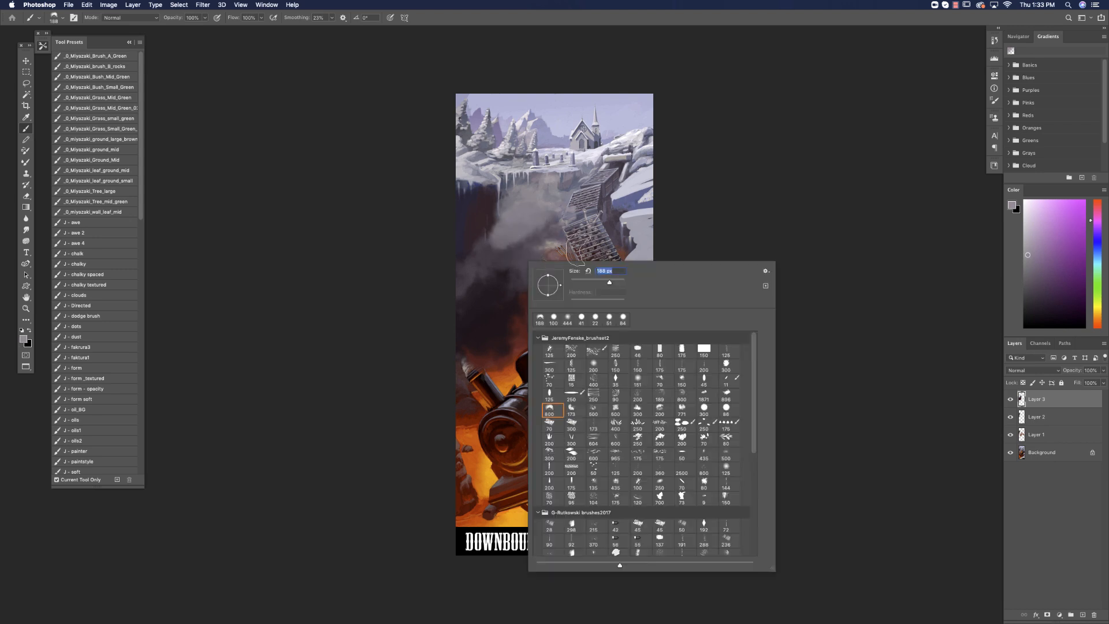
left_click(571, 410)
left_click(507, 269, "alt")
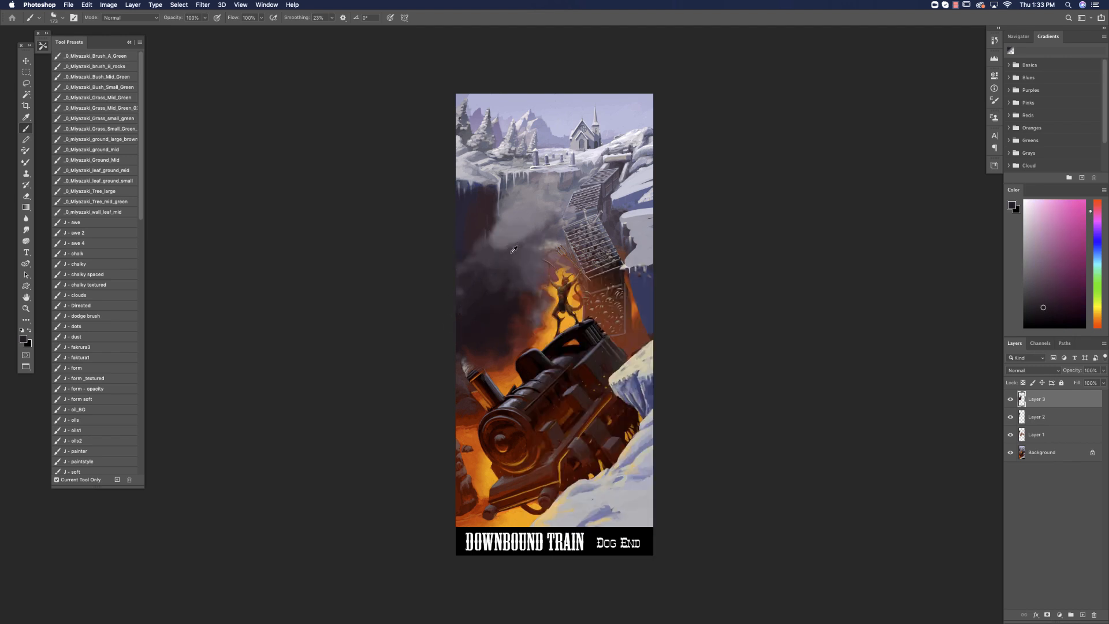
left_click(530, 237, "alt")
mouse_move(499, 253)
left_mouse_down()
mouse_move(502, 230)
mouse_move(512, 204)
left_mouse_up()
left_click(517, 221, "alt")
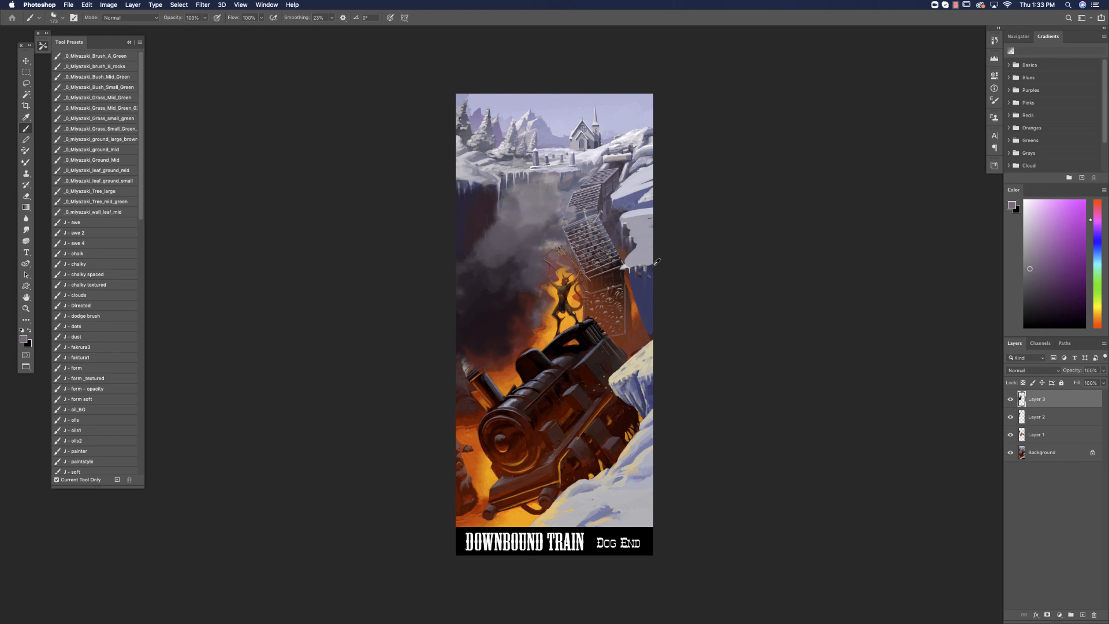
Sample a dark red-brown from the smoke's edge and extend the smoke across the demon figure's upper body.
left_click(532, 300, "alt")
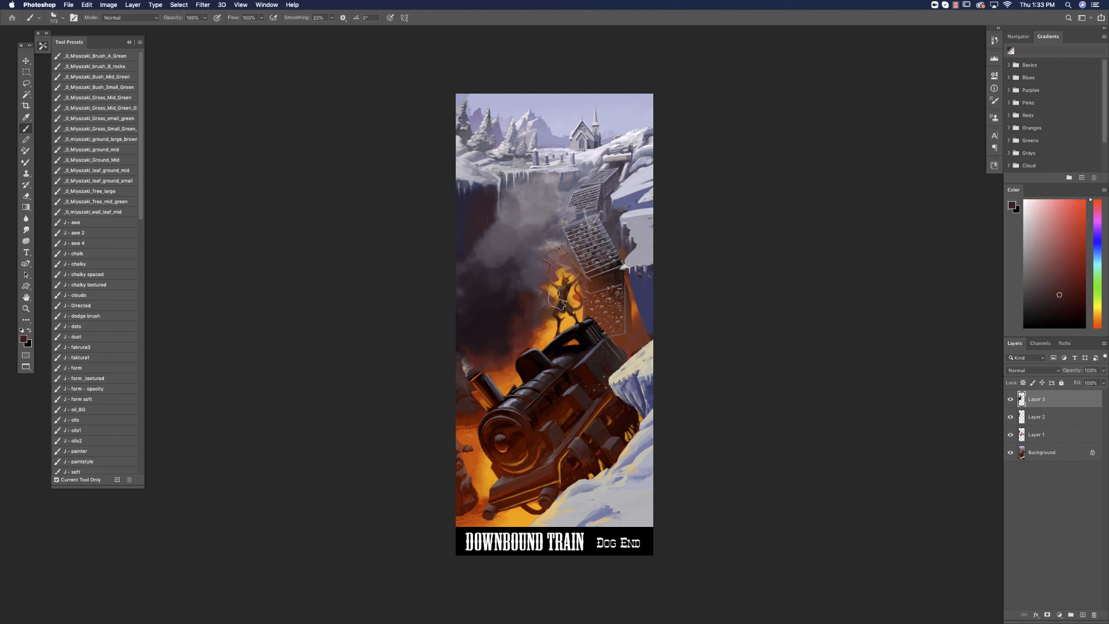
left_click(533, 291, "alt")
mouse_move(574, 284)
left_mouse_down()
mouse_move(538, 294)
mouse_move(550, 263)
mouse_move(525, 292)
mouse_move(524, 260)
mouse_move(517, 292)
left_mouse_up()
left_click(538, 246, "alt")
left_click(528, 279, "alt")
Enlarge the brush and soften the middle of the smoke plume with sampled dark grey-purple.
right_click(530, 288)
left_click_drag(609, 310, 614, 311)
left_click(523, 264, "alt")
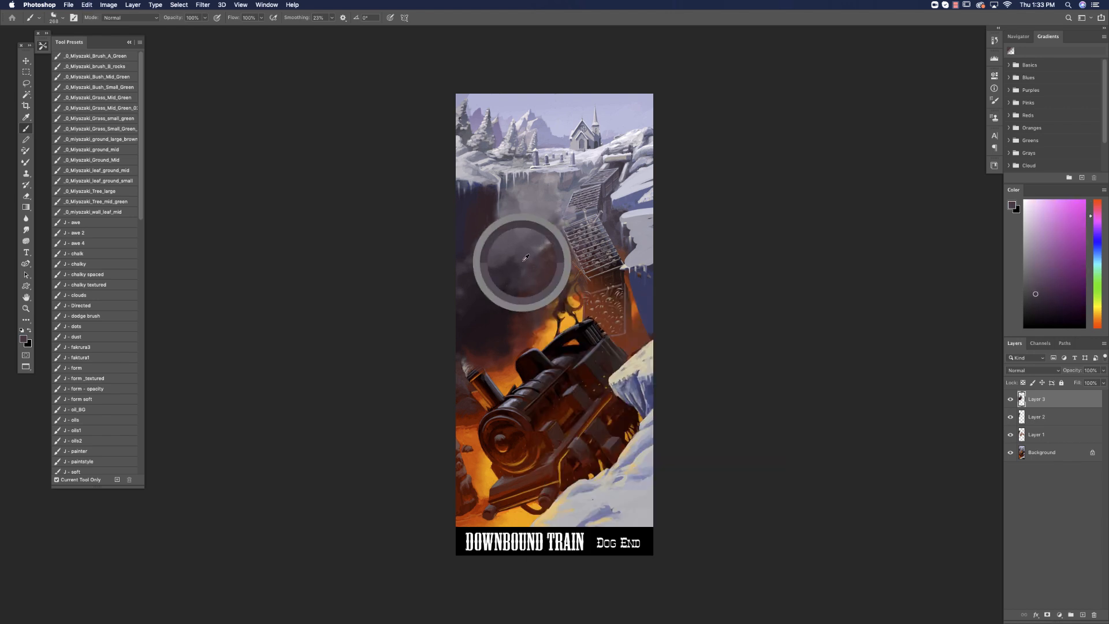
mouse_move(542, 269)
left_mouse_down()
mouse_move(572, 260)
mouse_move(527, 249)
left_mouse_up()
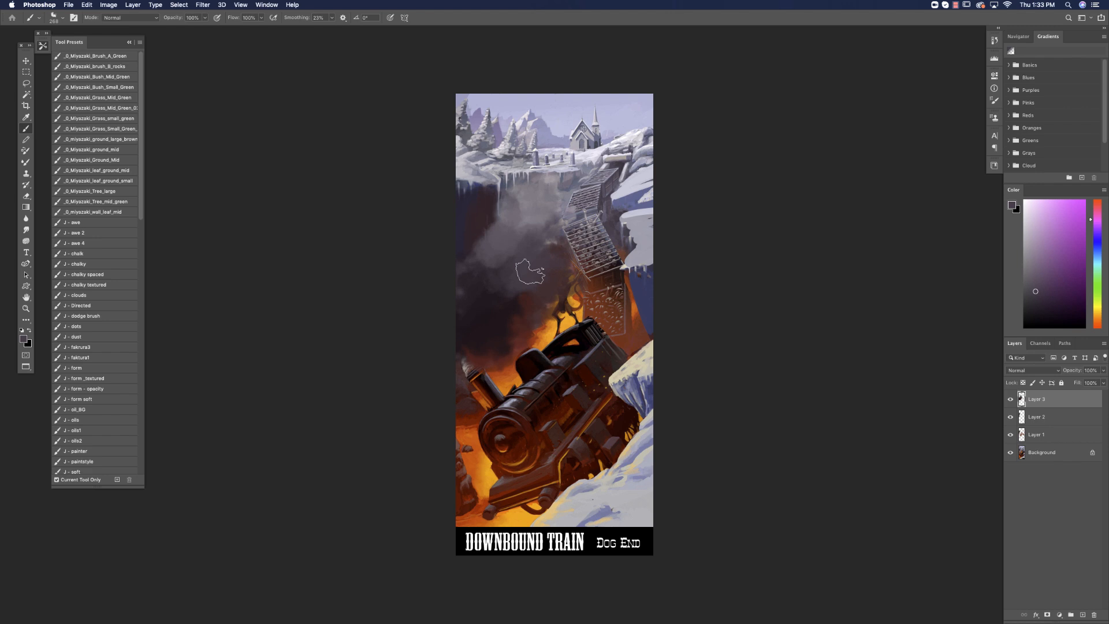
Choose a soft round brush at 200 px with 0% hardness and blend the lower smoke toward the demon figure with sampled dark tones.
left_click(26, 84)
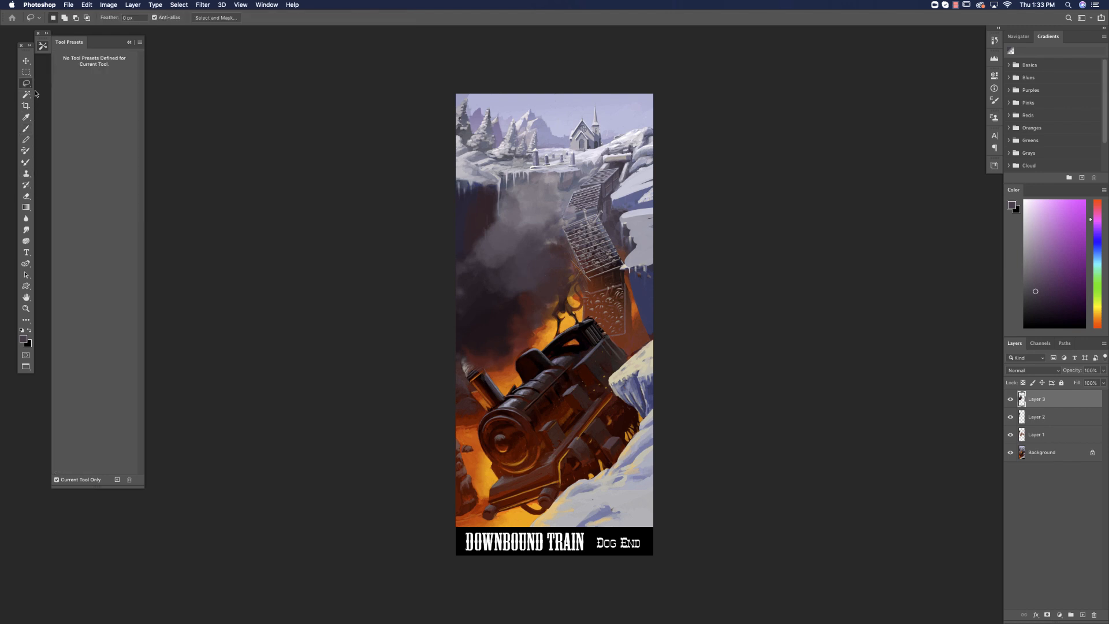
left_click(26, 128)
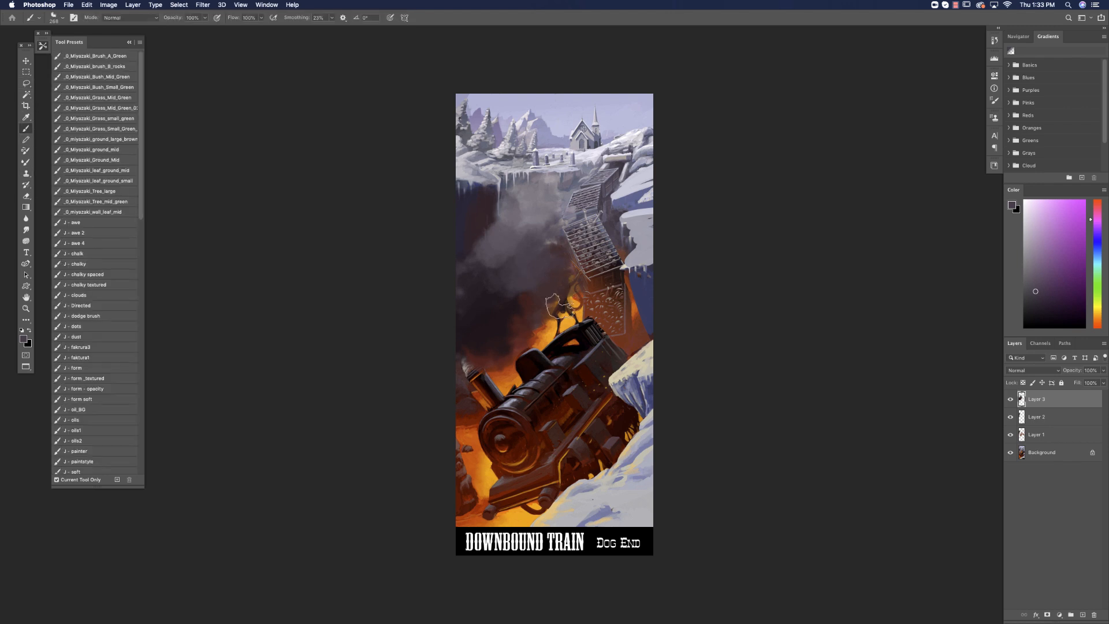
right_click(601, 314)
left_click(657, 414)
left_click(519, 343, "alt")
mouse_move(571, 268)
left_mouse_down()
mouse_move(572, 337)
mouse_move(568, 275)
mouse_move(548, 326)
mouse_move(538, 292)
mouse_move(542, 302)
mouse_move(574, 281)
left_mouse_up()
left_click(535, 295, "alt")
left_click(522, 309, "alt")
left_click(514, 346, "alt")
Glaze a soft red glow over the smoke's lower middle and the edge nearest the broken trestle, using a more saturated colour.
left_click_drag(530, 325, 558, 277)
left_click(1070, 259)
left_click_drag(523, 325, 563, 279)
left_click(527, 295, "alt")
mouse_move(521, 317)
left_mouse_down()
mouse_move(501, 300)
mouse_move(512, 322)
mouse_move(542, 295)
mouse_move(540, 260)
left_mouse_up()
left_click(508, 300, "alt")
left_click(520, 283, "alt")
left_click(504, 292, "alt")
Choose an irregular brush tip, reduce it to 137 px, and paint dark billows back into the smoke's lower half.
right_click(568, 264)
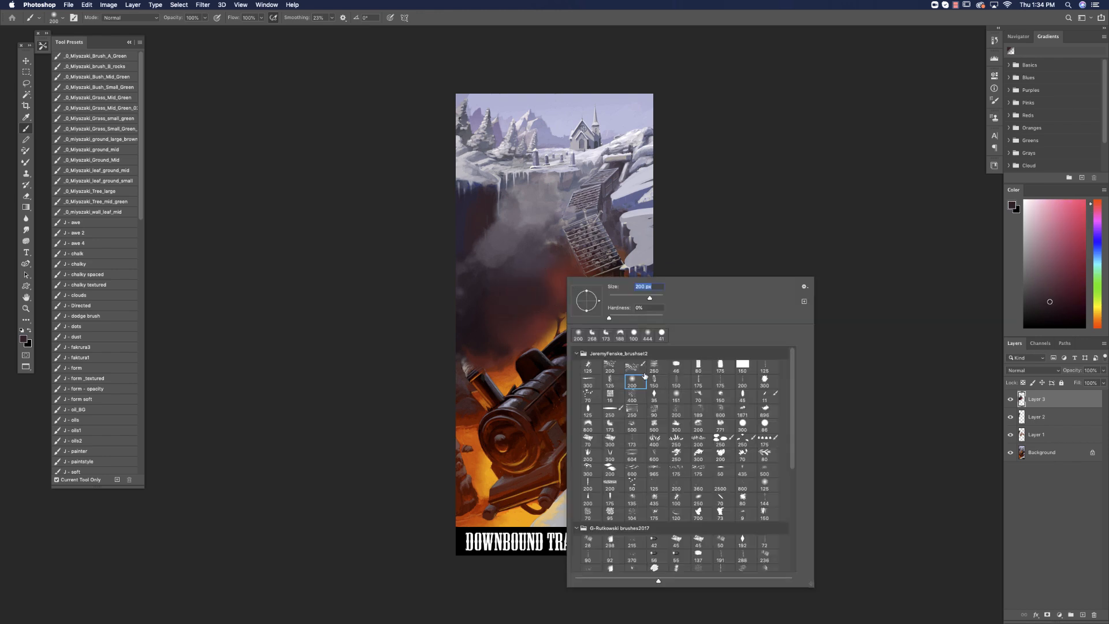
left_click(697, 423)
left_click(590, 422)
left_click(507, 292, "alt")
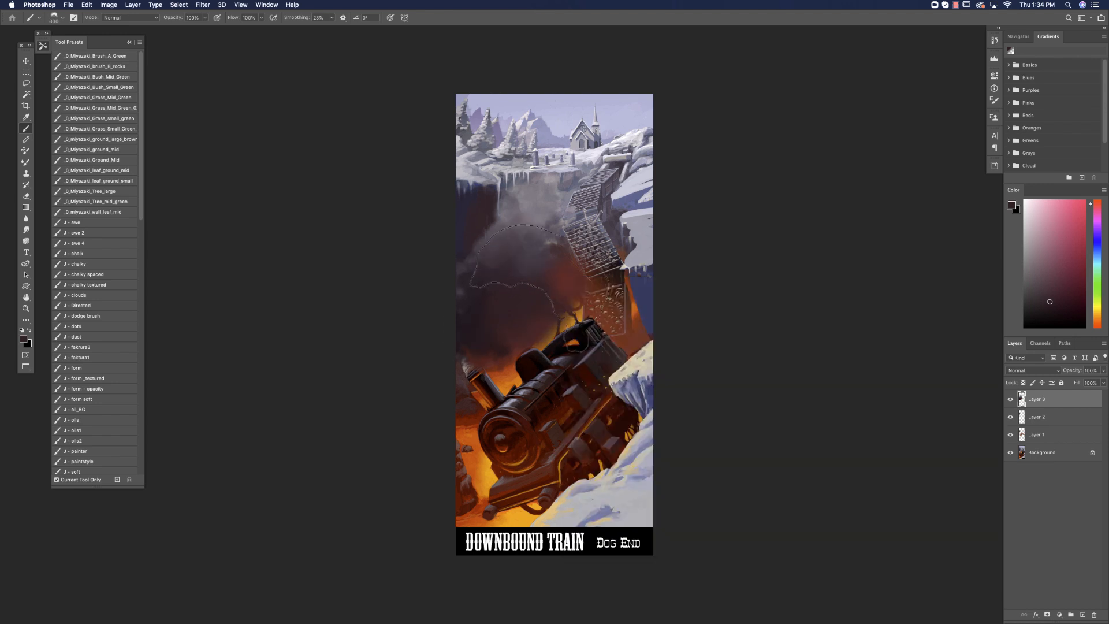
right_click(528, 289)
left_click(603, 307)
key("super+z")
left_click(488, 315, "alt")
left_click_drag(527, 291, 553, 258)
Lasso the demon figure, clear the smoke paint covering it on Layer 3, compare with the layer hidden, and drop the selection.
left_click(27, 83)
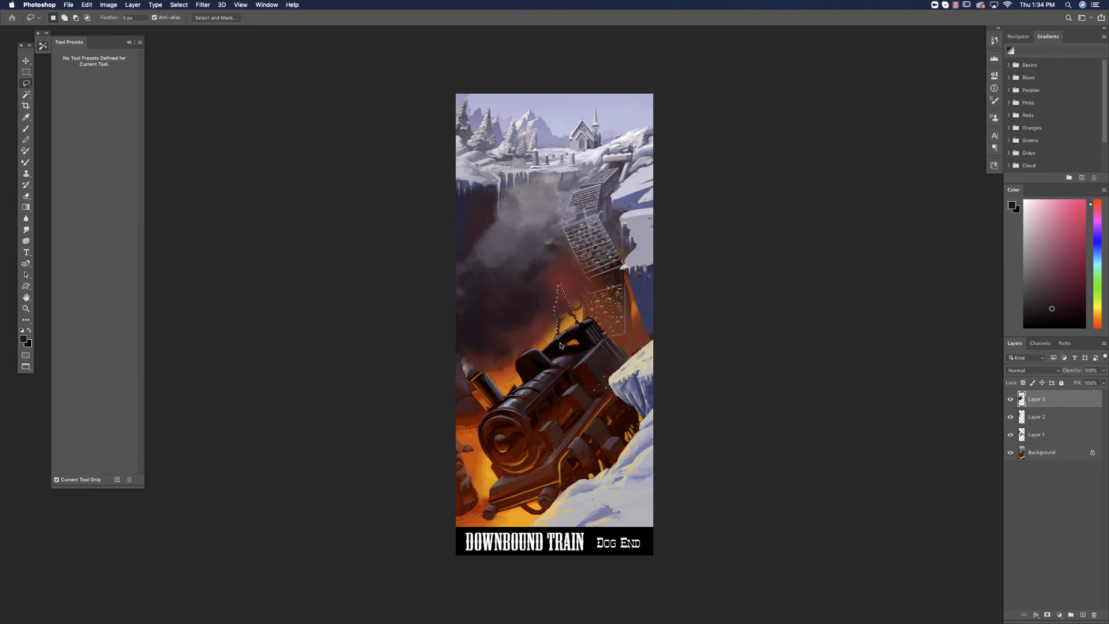
left_click(1009, 399)
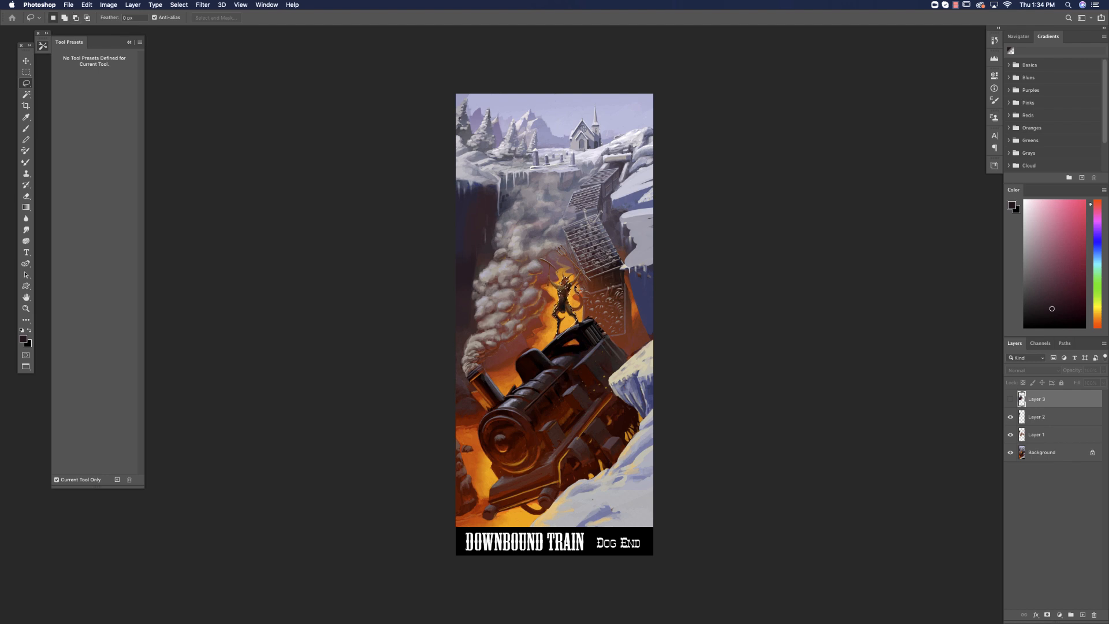
left_click(1011, 400)
key("super+d")
Choose a small hard round brush and repaint the demon's head and raised arms with sampled dark brown and red-brown.
left_click(25, 128)
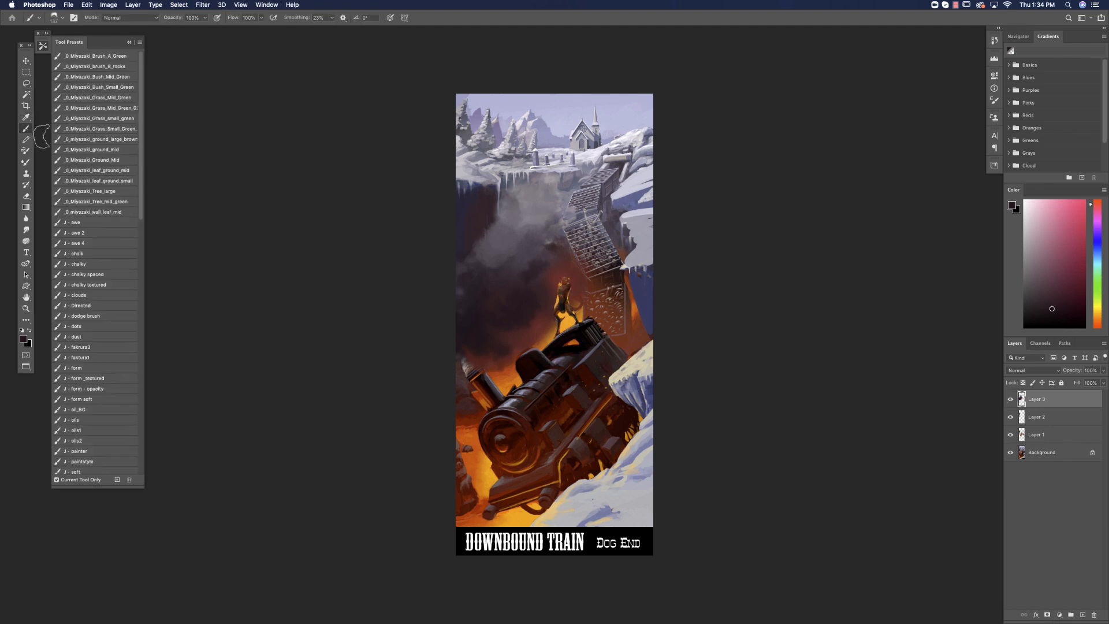
right_click(580, 326)
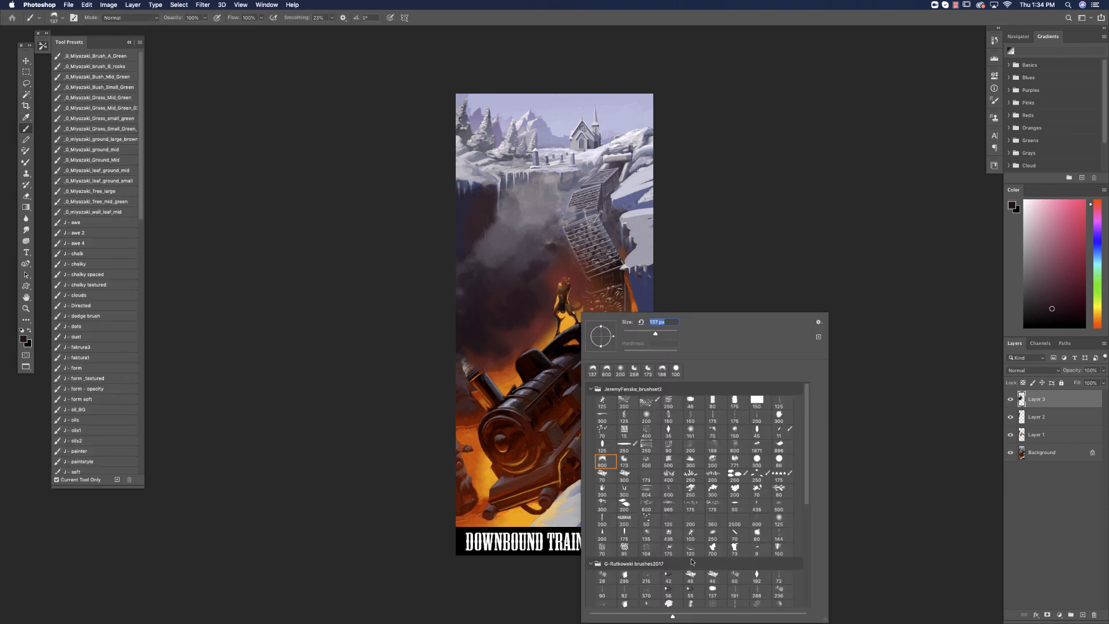
scroll(805, 495, "down", 5)
left_click(624, 509)
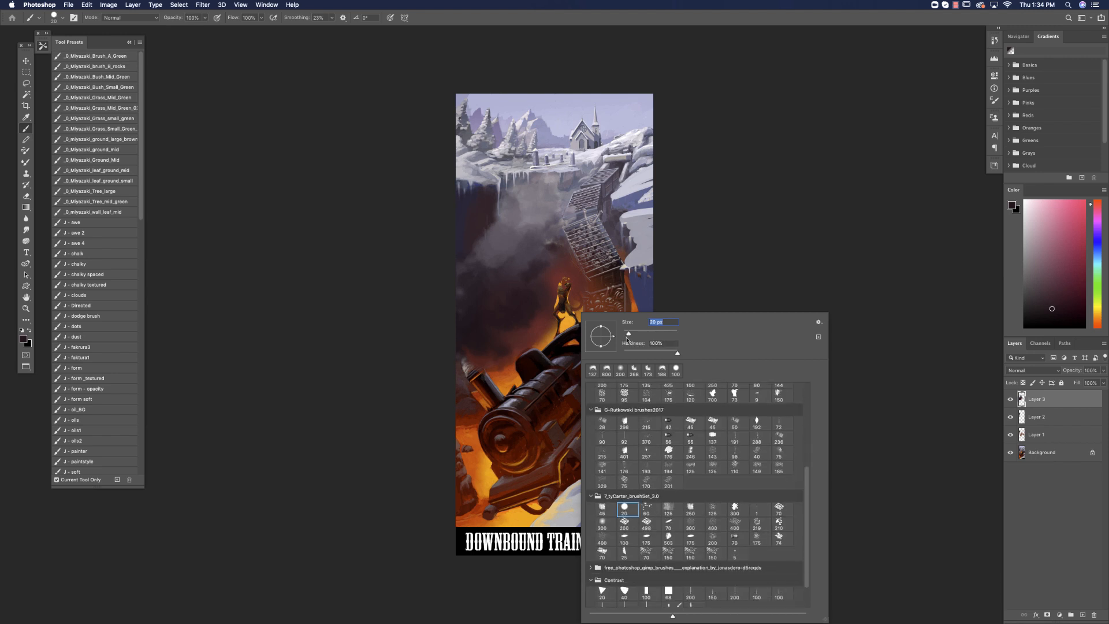
left_click(563, 292, "alt")
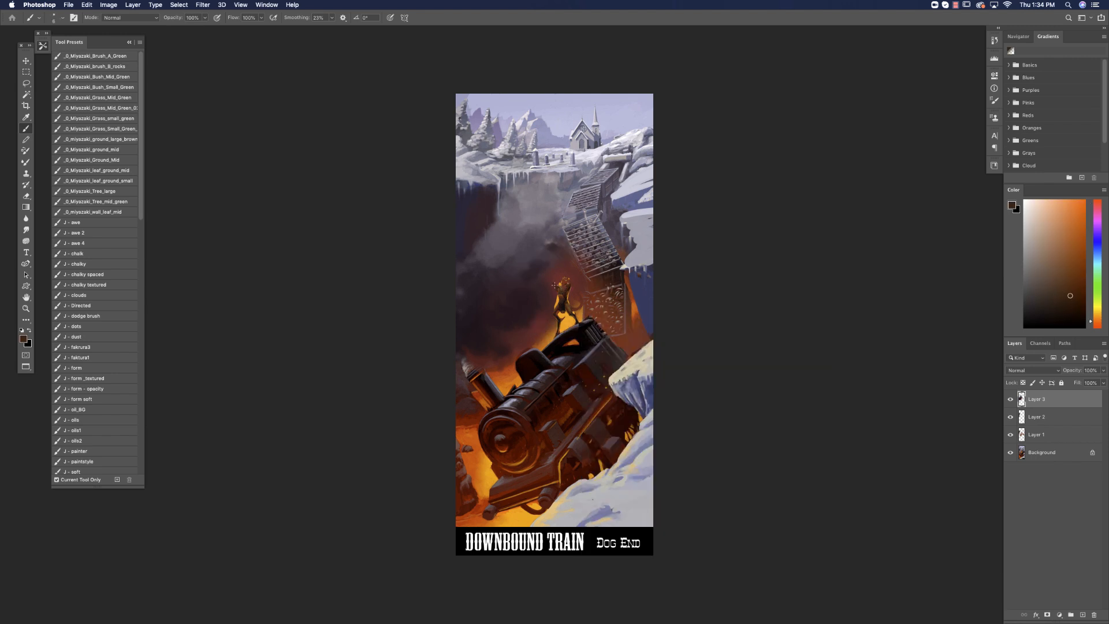
left_click(554, 314, "alt")
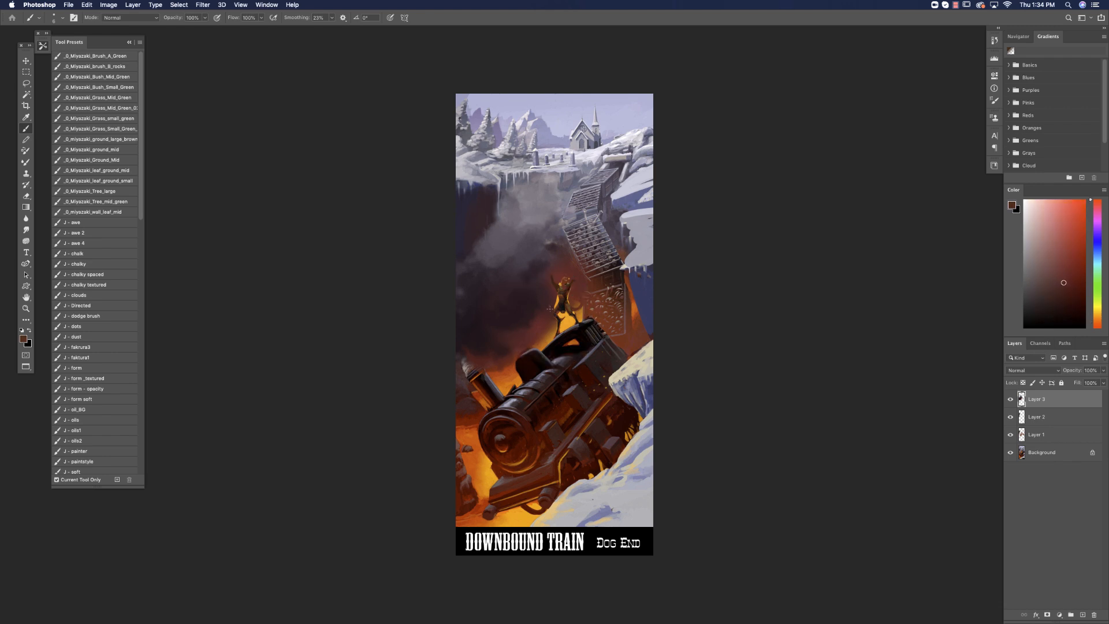
Cover the yellow gap between the demon's legs using a 25 px brush, then add pale cream horn and hand accents at 4 px.
right_click(600, 297)
left_click(550, 321, "alt")
left_click(562, 283, "alt")
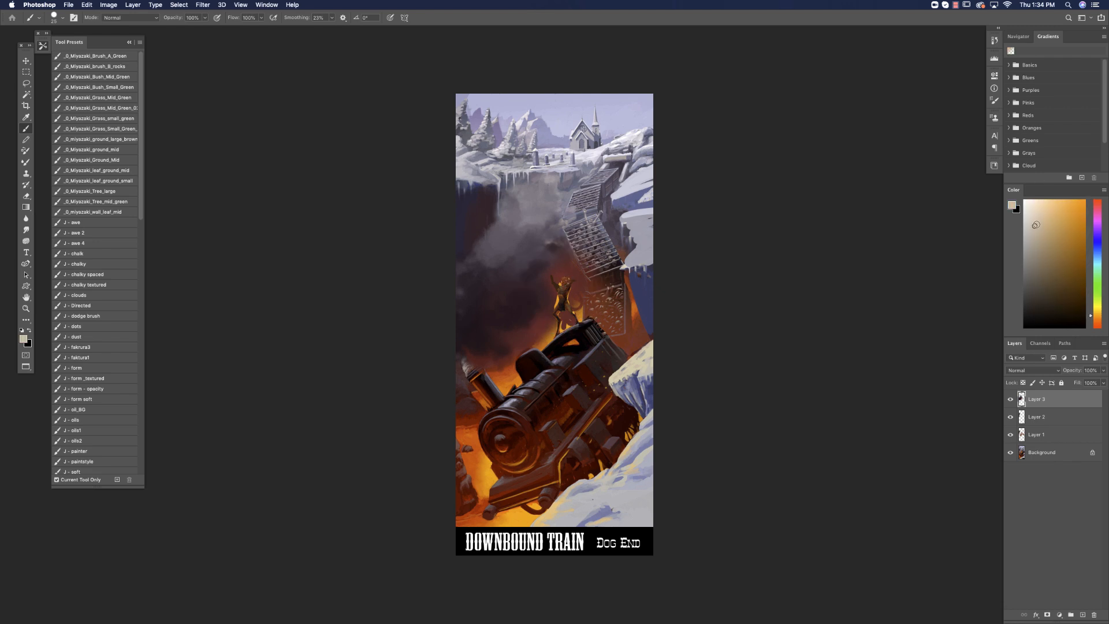
right_click(563, 284)
key("Return")
left_click(558, 304, "alt")
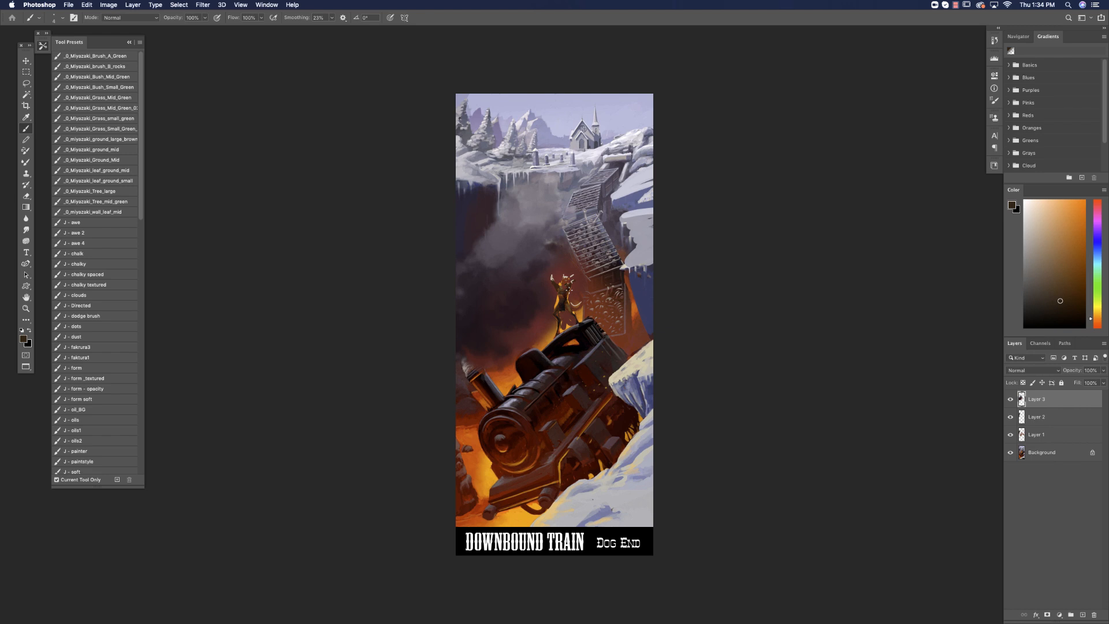
Enlarge the hard round brush to 100 px, sample the pale lavender sky, and paint out the distant mountains and snowy trees.
right_click(702, 444)
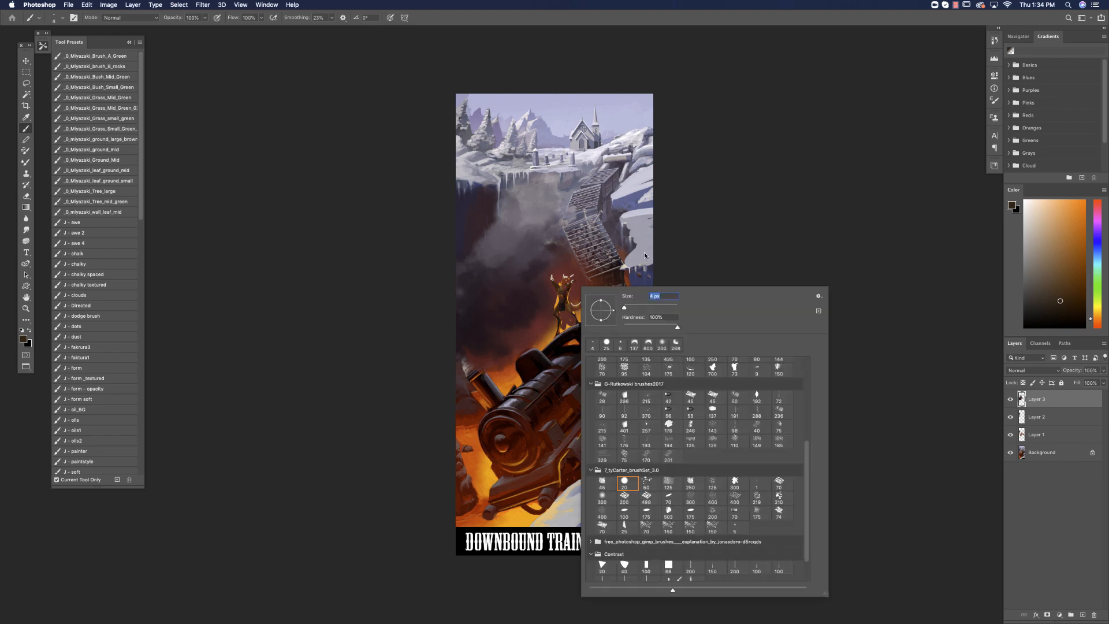
left_click(565, 125, "alt")
mouse_move(564, 136)
left_mouse_down()
mouse_move(467, 135)
mouse_move(497, 106)
mouse_move(511, 116)
mouse_move(419, 114)
left_mouse_up()
left_click_drag(544, 131, 400, 136)
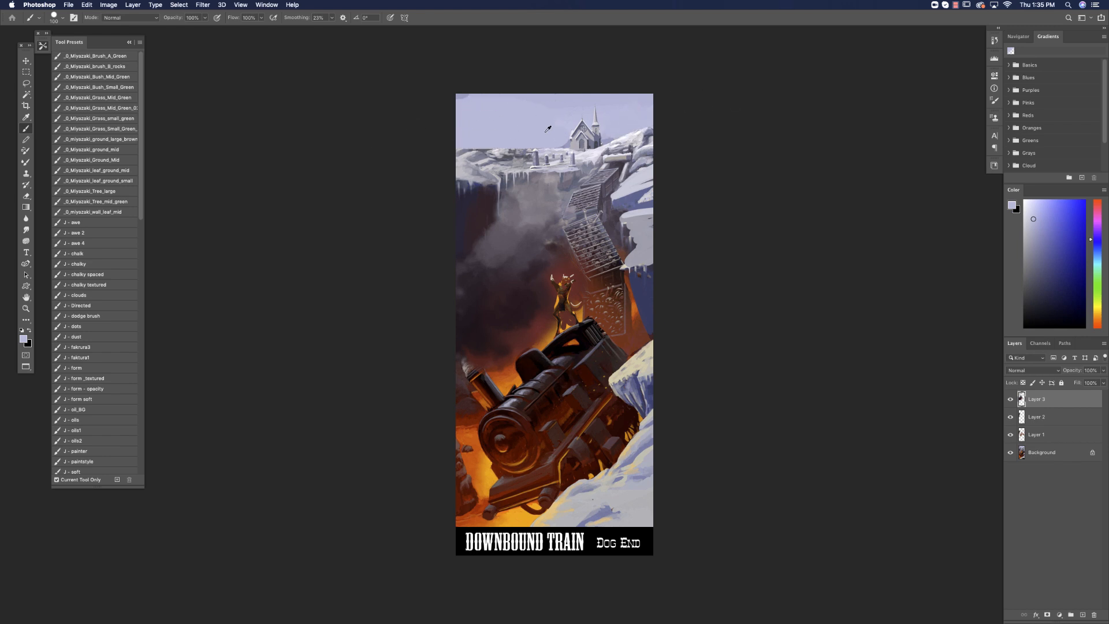
Add a new layer and paint a deeper purple haze along the horizon with the soft 200 px brush.
left_click(1098, 228)
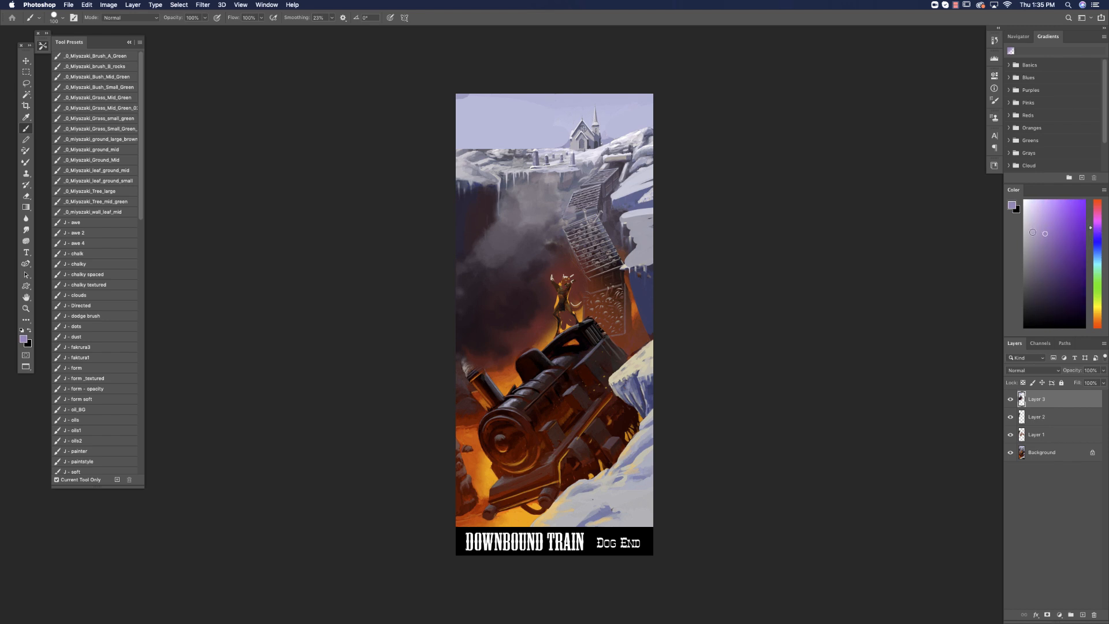
right_click(558, 300)
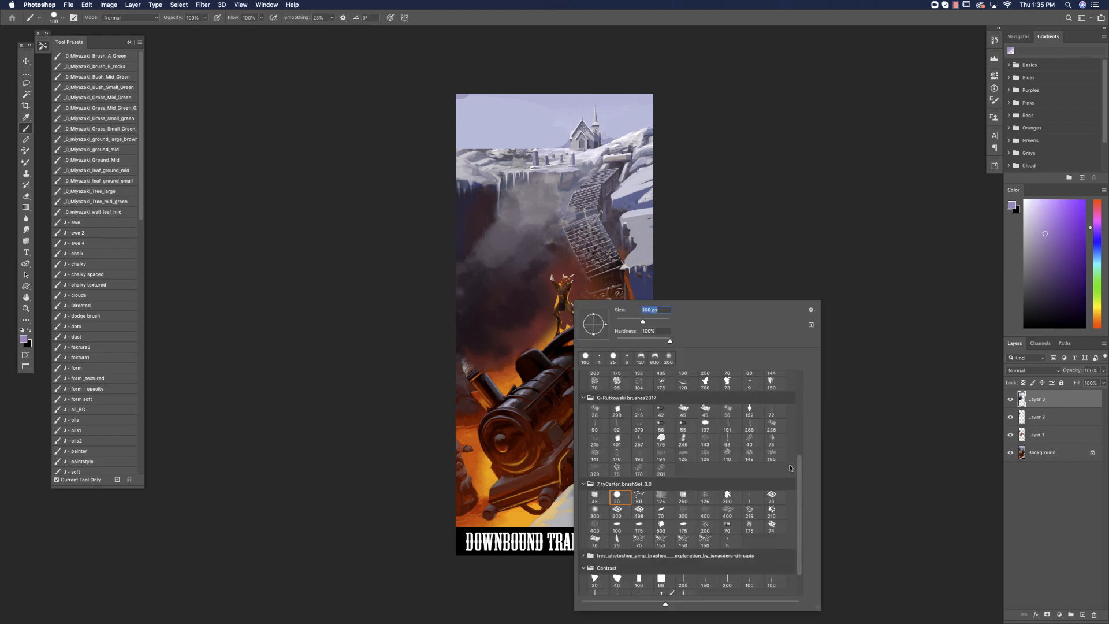
scroll(788, 467, "up", 5)
left_click(639, 404)
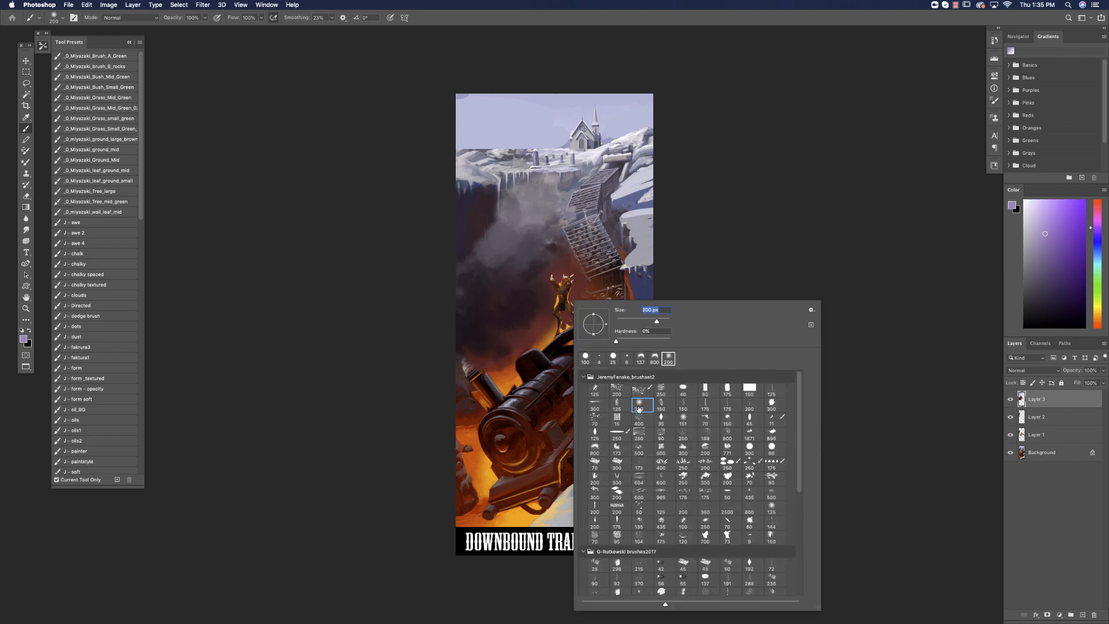
left_click(1082, 615)
left_click_drag(459, 148, 722, 154)
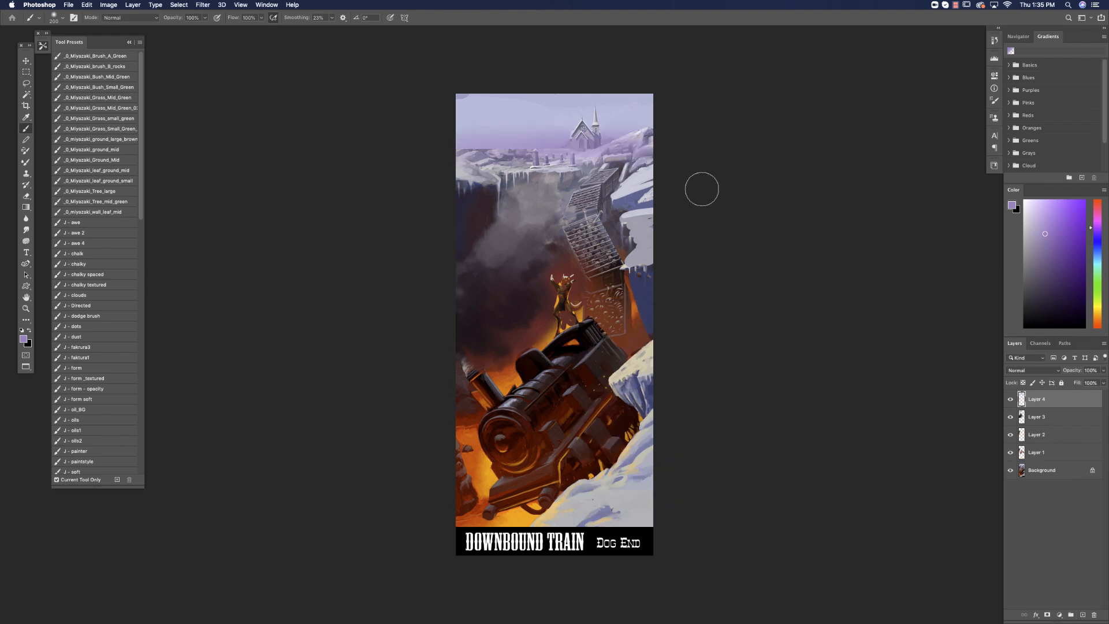
Enlarge the soft brush and spread darker purple across the whole sky and over the church.
right_click(654, 231)
left_click_drag(633, 223, 638, 224)
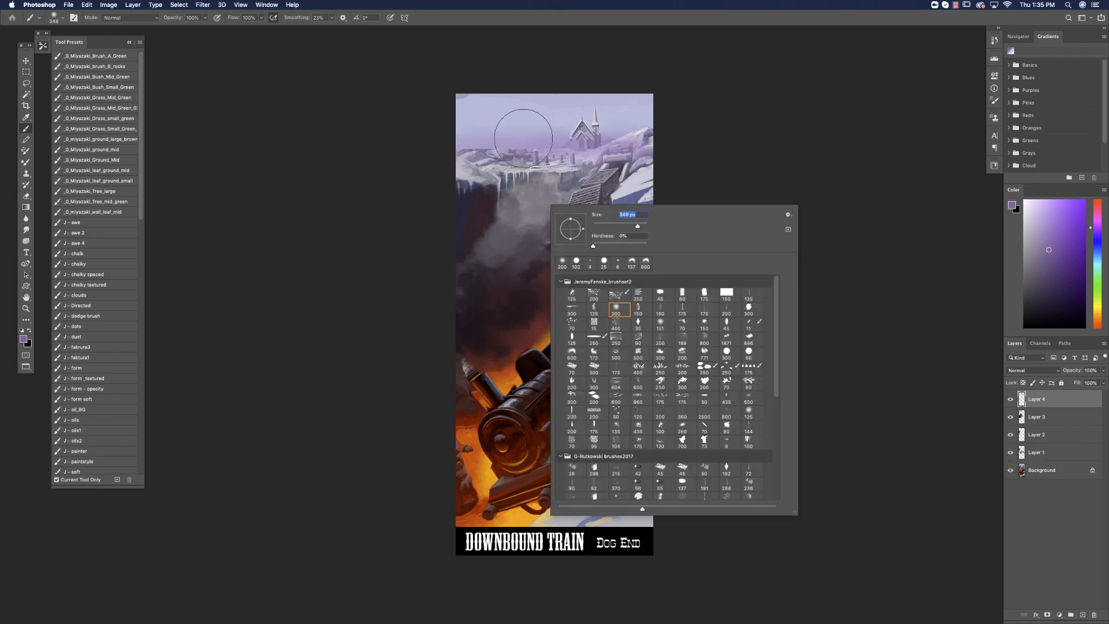
left_click_drag(444, 144, 747, 128)
left_click(536, 129, "alt")
mouse_move(436, 120)
left_mouse_down()
mouse_move(638, 101)
mouse_move(462, 104)
left_mouse_up()
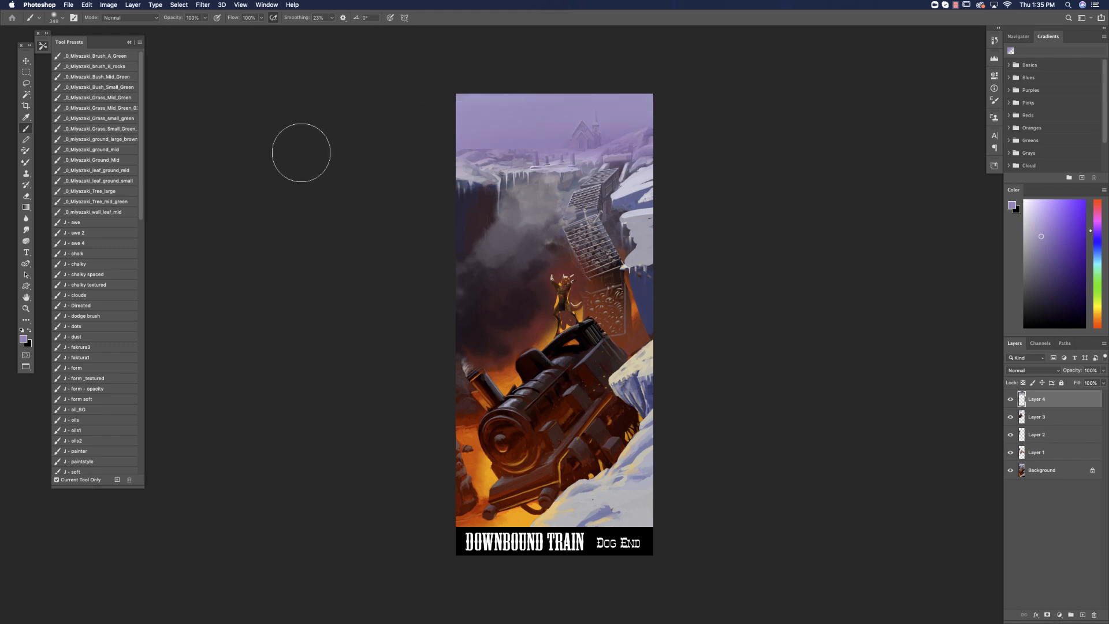
Tint the sky above the horizon red-brown, then sample the mauve blend and sweep it across the church.
left_click(1097, 324)
left_click(1060, 257)
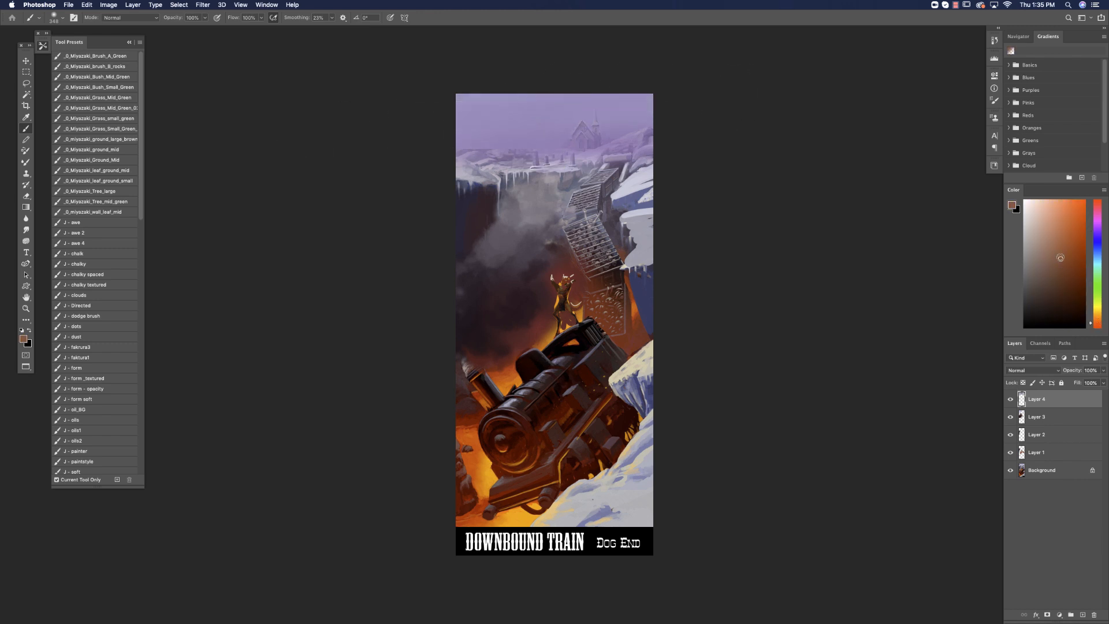
mouse_move(404, 138)
left_mouse_down()
mouse_move(629, 136)
mouse_move(543, 137)
mouse_move(594, 134)
left_mouse_up()
key("super+z")
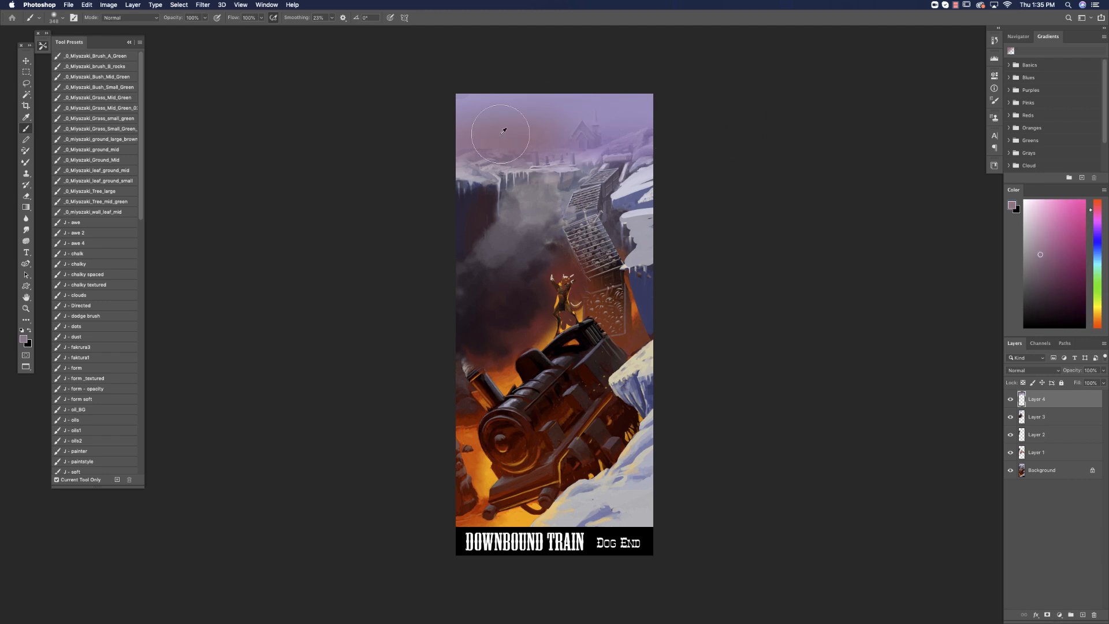
left_click_drag(497, 137, 641, 133)
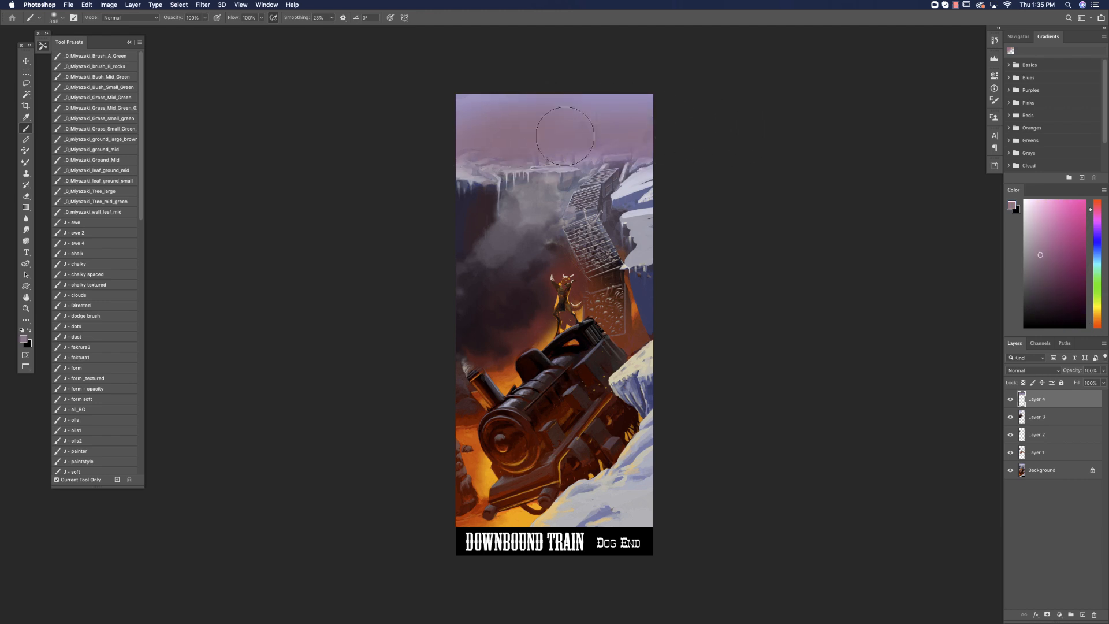
Shift the colour to a darker violet and deepen the sky's upper right corner.
left_click(1045, 264)
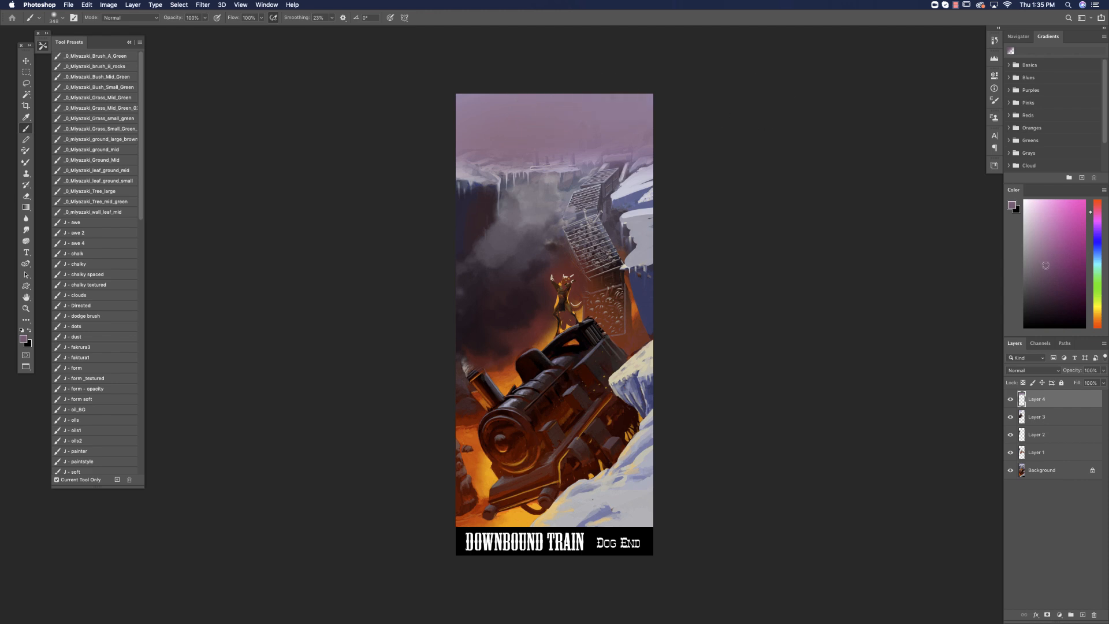
left_click_drag(1098, 237, 1098, 221)
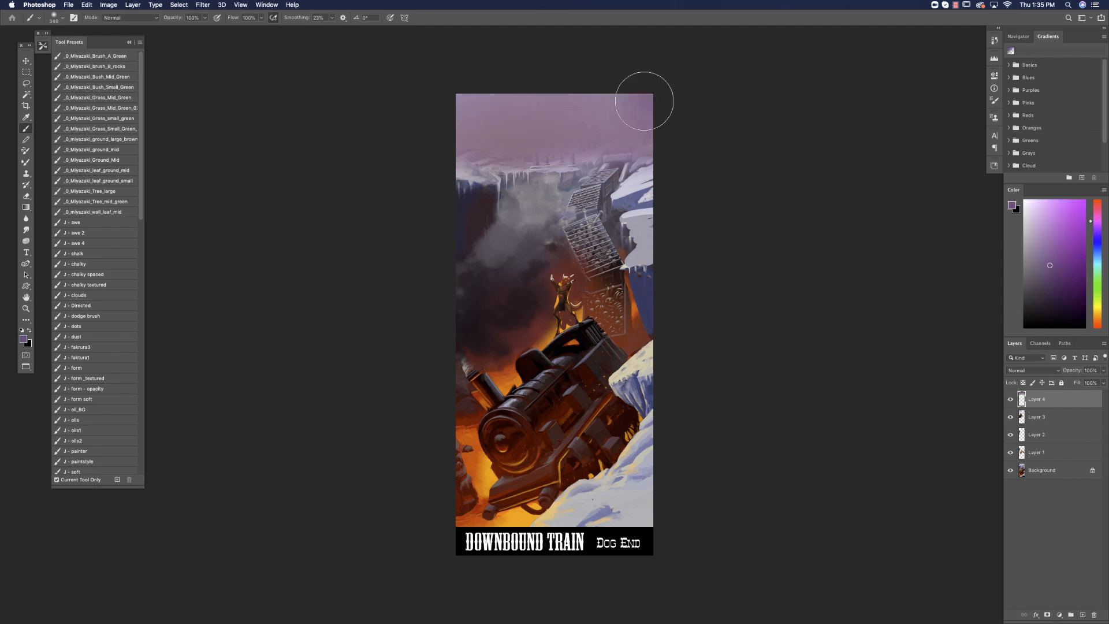
left_click(614, 116, "alt")
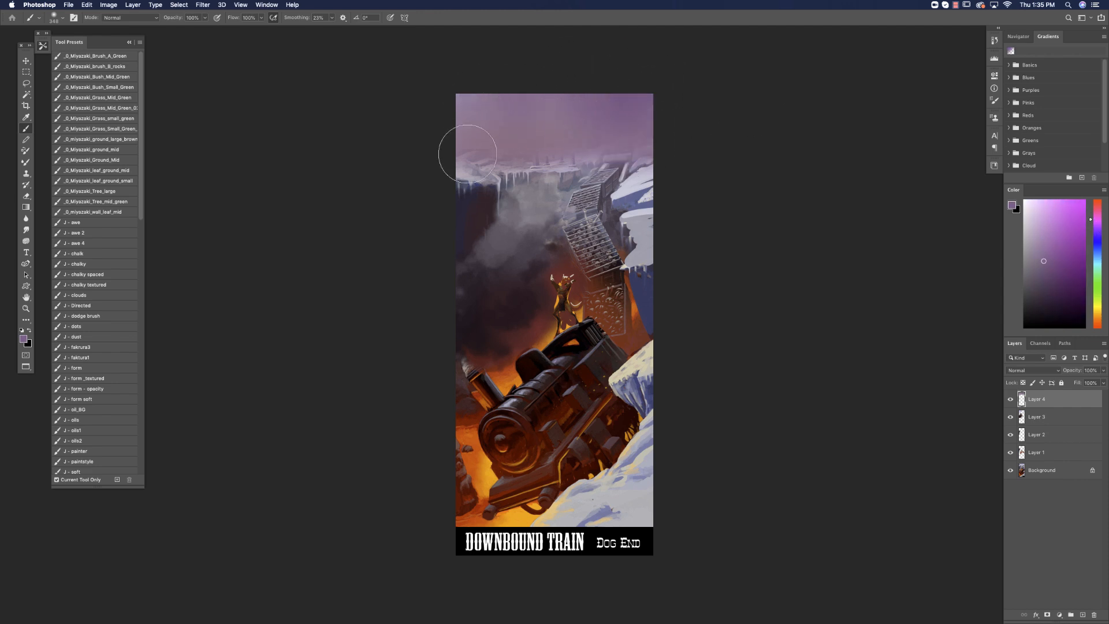
Paint an ochre-orange glow low in the sky above the icy ledge and blend it into the purple with sampled colours.
left_click(1097, 316)
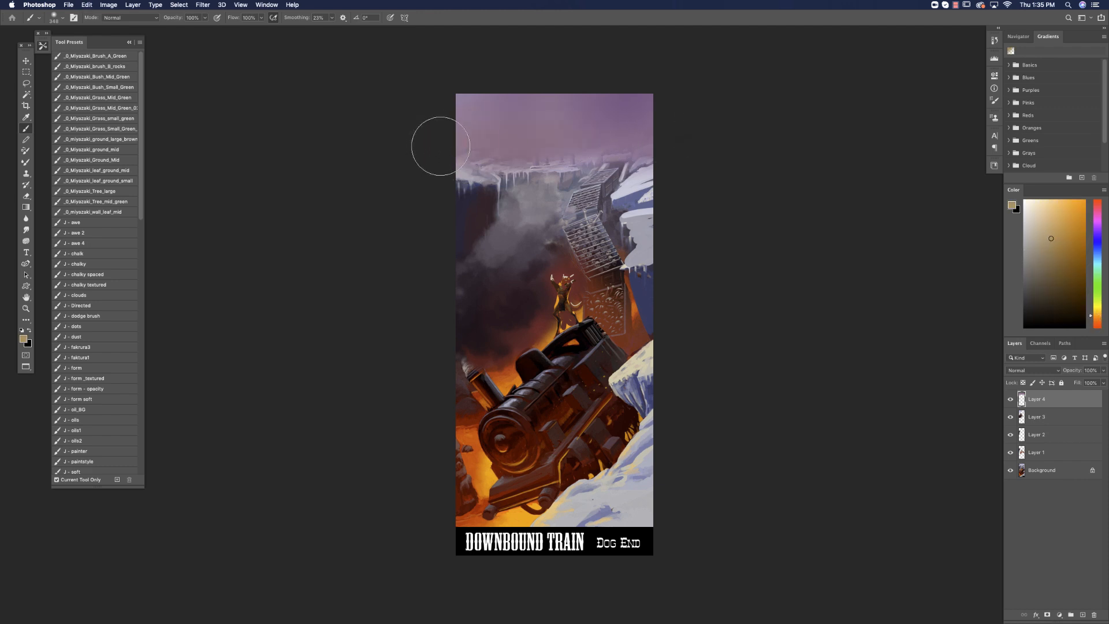
left_click(1097, 319)
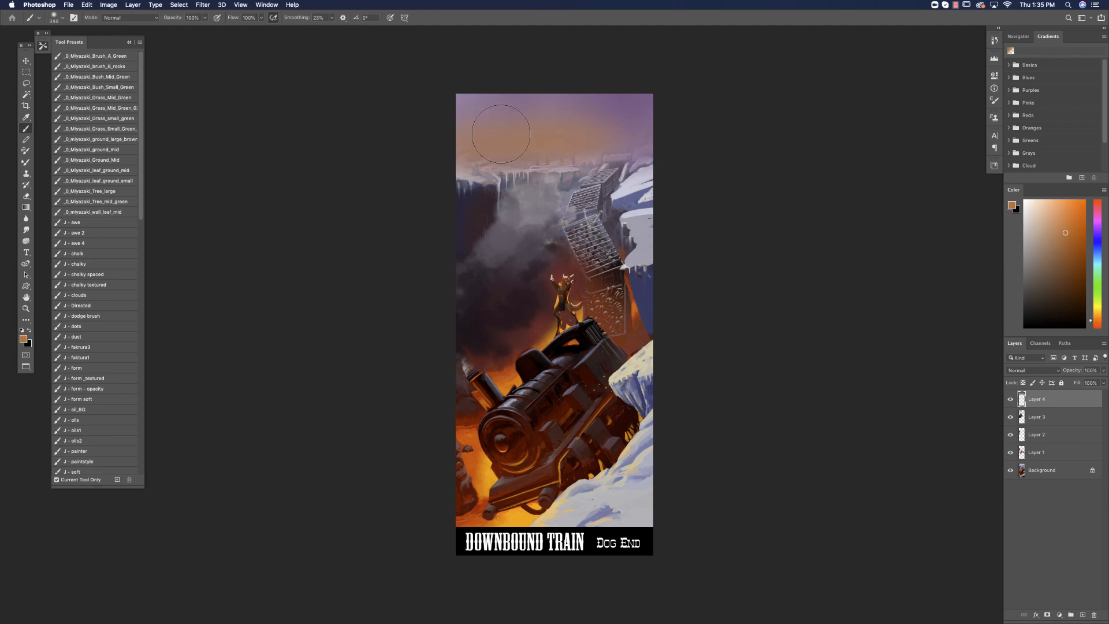
left_click(547, 116, "alt")
left_click(531, 110, "alt")
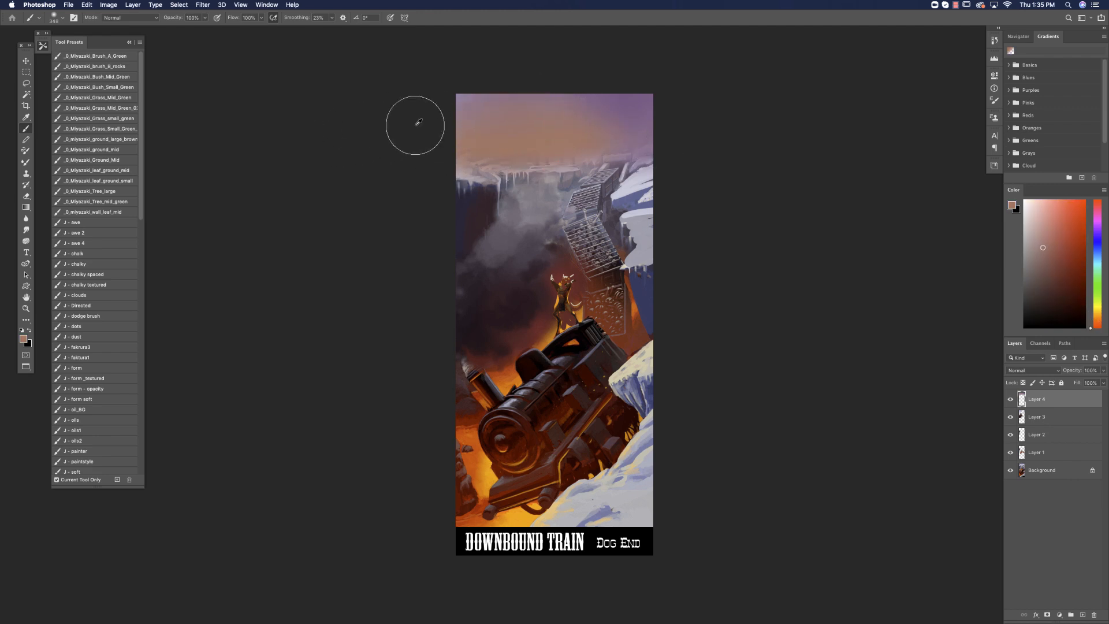
left_click(631, 124, "alt")
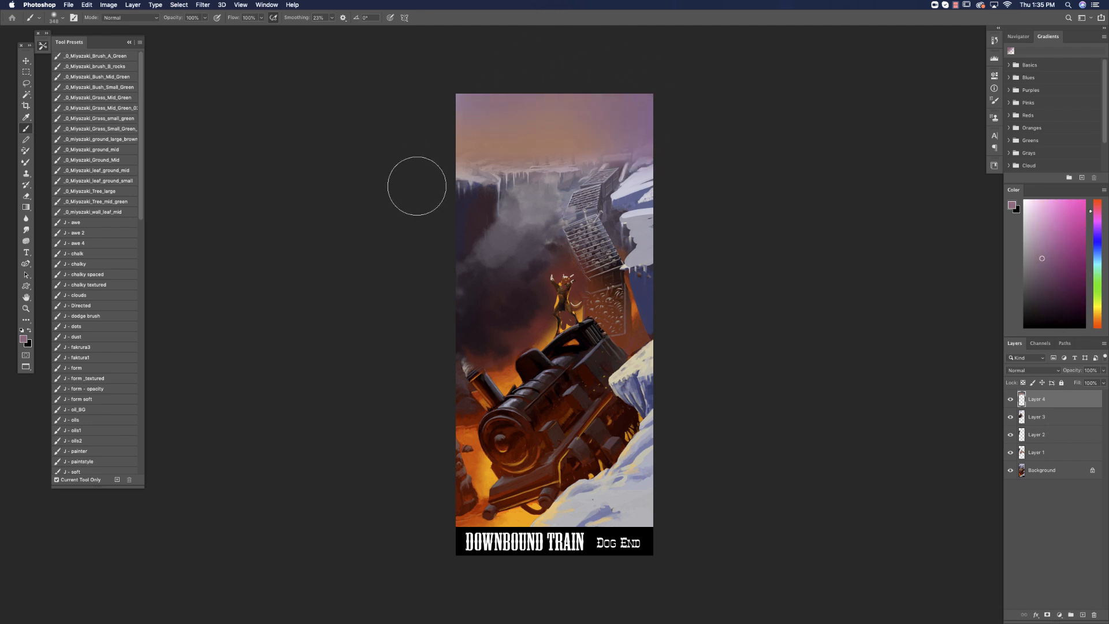
Set the brush's blending mode to Overlay and warm the sky and horizon with a golden ochre.
left_click(143, 18)
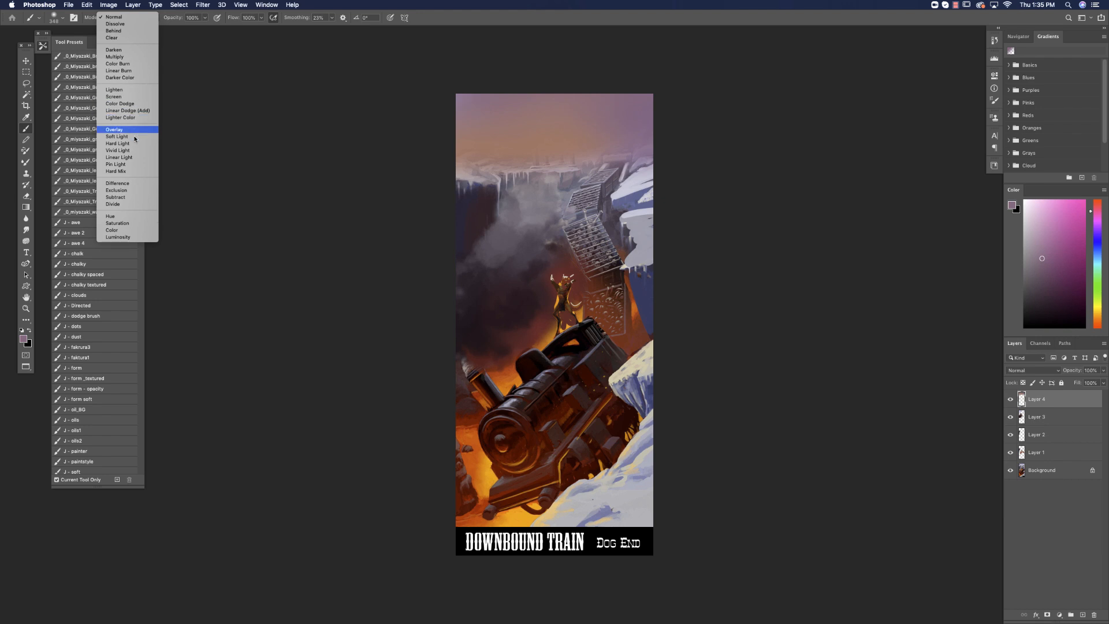
left_click(124, 130)
left_click(1096, 306)
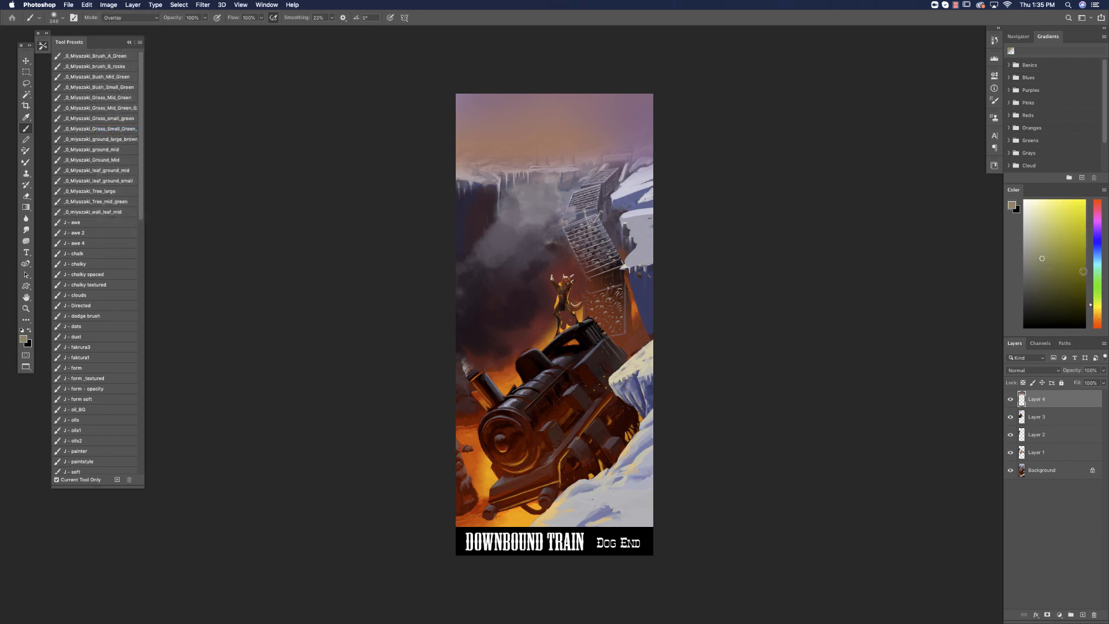
left_click(1070, 272)
left_click(1094, 312)
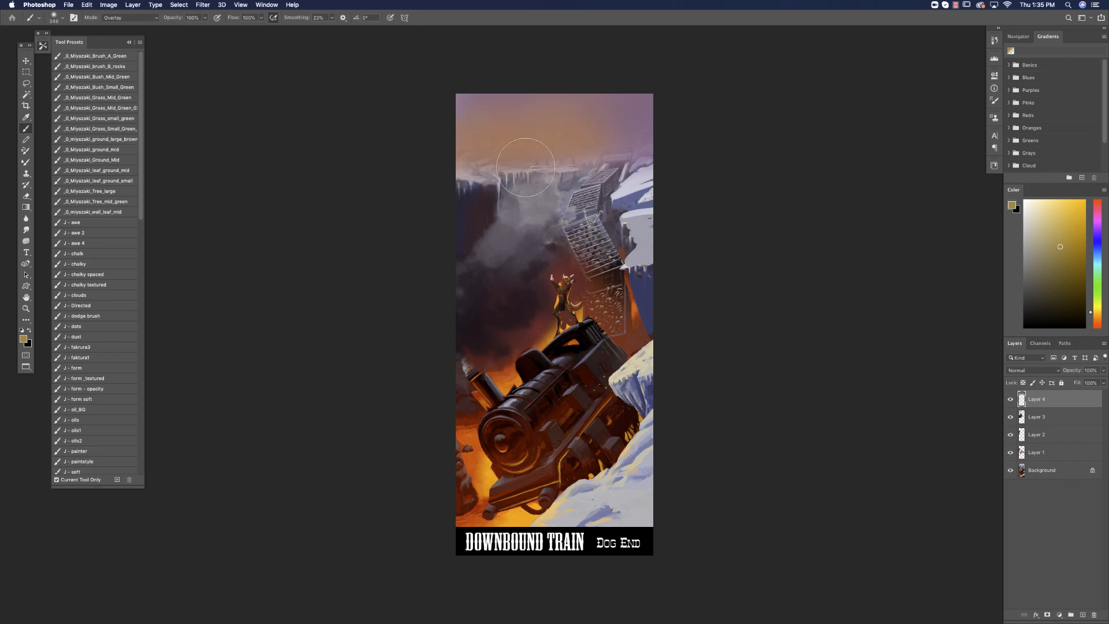
left_click(26, 83)
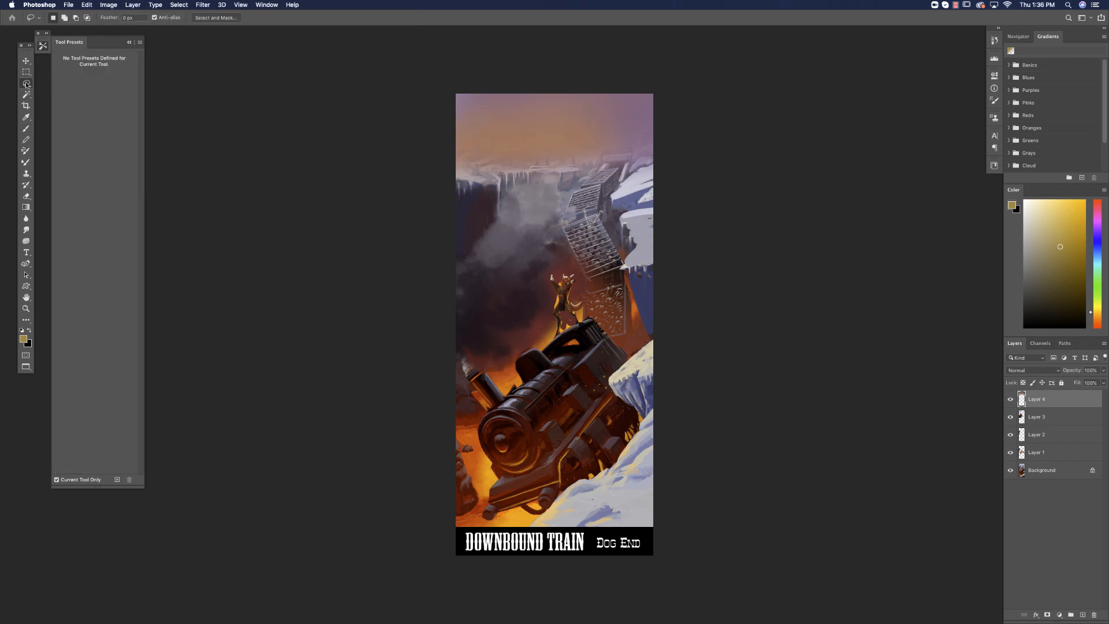
Hide Layer 4 to lasso the church and ground along the skyline, then show it and clear its sky paint inside the selection.
left_click(1010, 399)
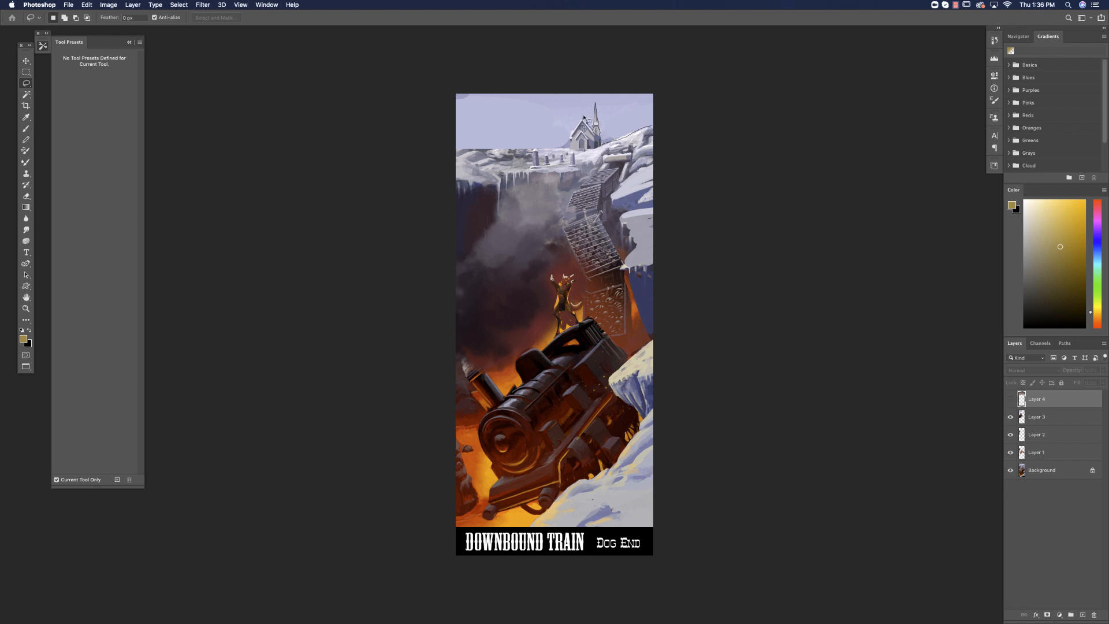
mouse_move(443, 157)
left_mouse_down()
mouse_move(401, 291)
mouse_move(577, 414)
mouse_move(824, 275)
left_mouse_up()
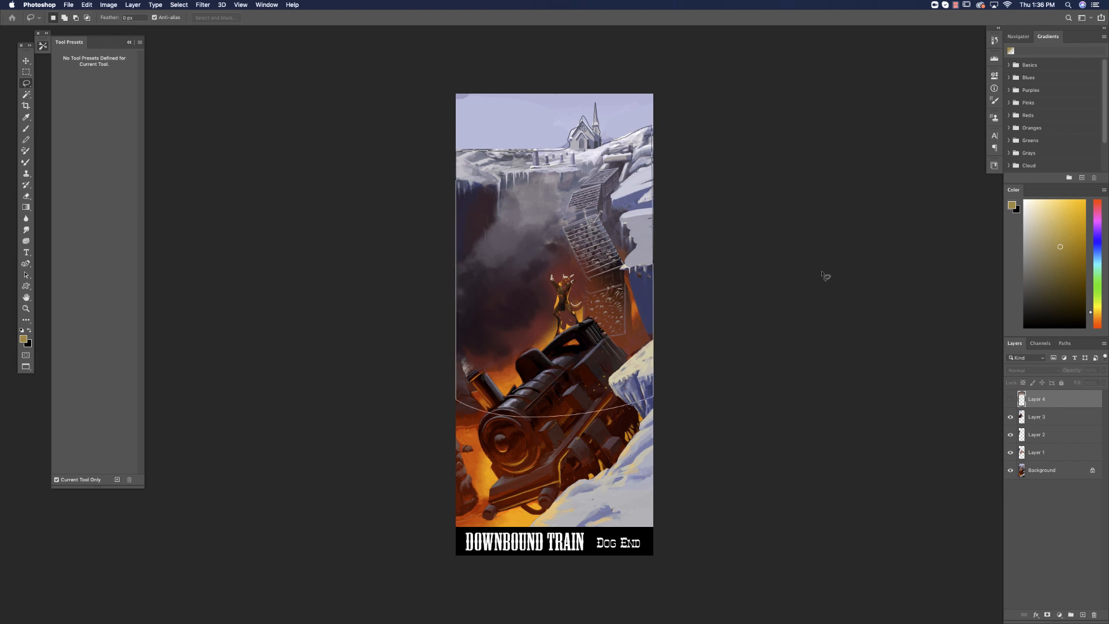
left_click(1010, 399)
left_click(26, 129)
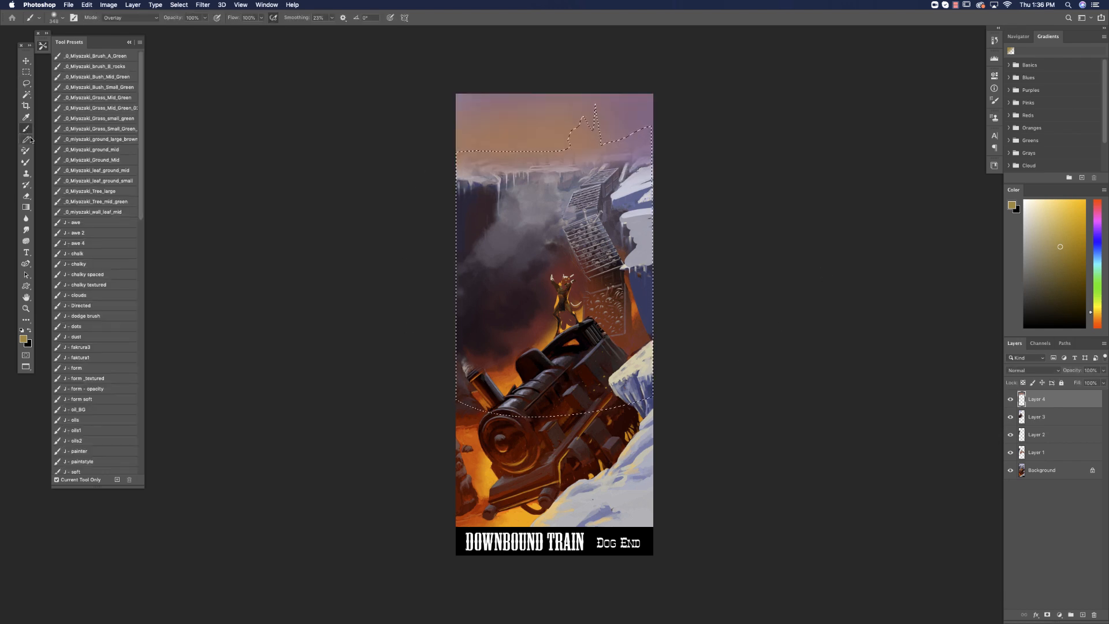
left_click(1096, 325)
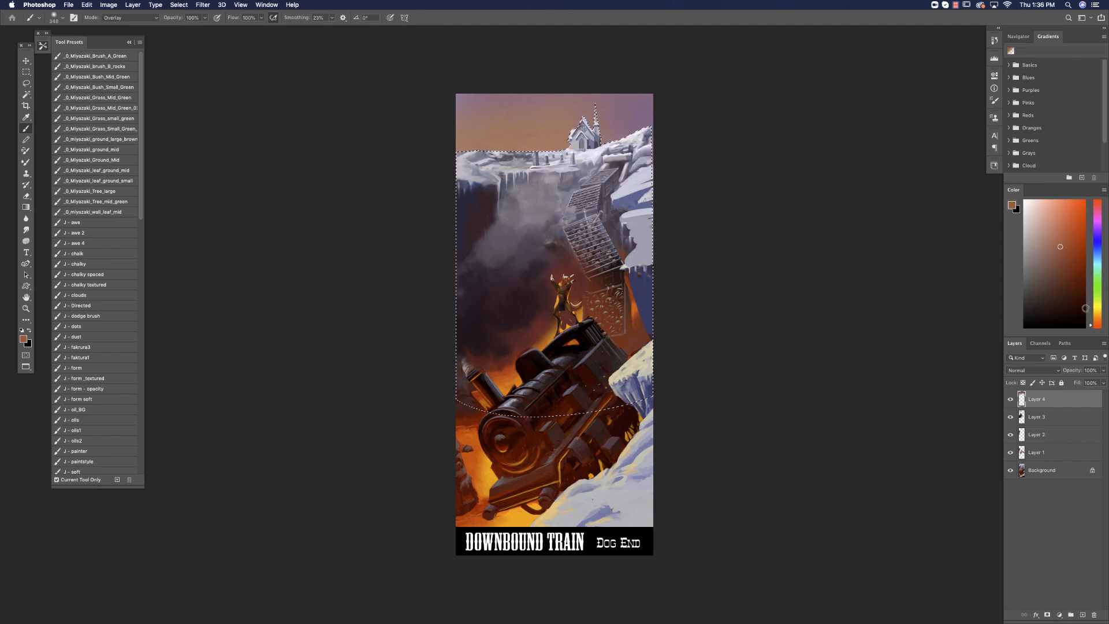
Add a new layer, invert the selection to the sky and darken the sky beside the church.
left_click(1082, 615)
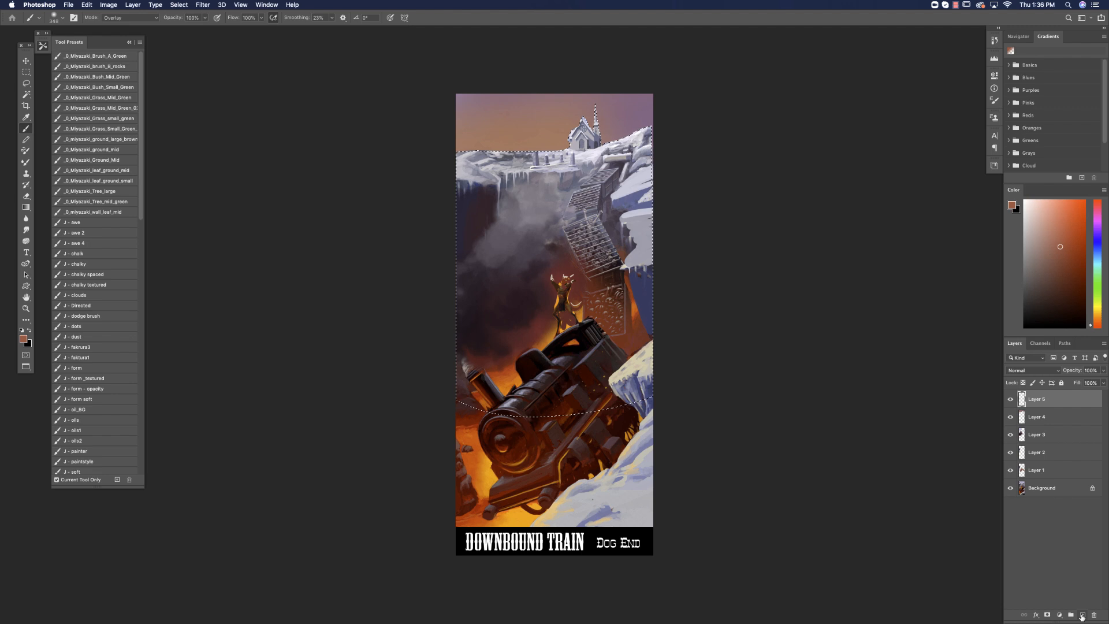
left_click(133, 5)
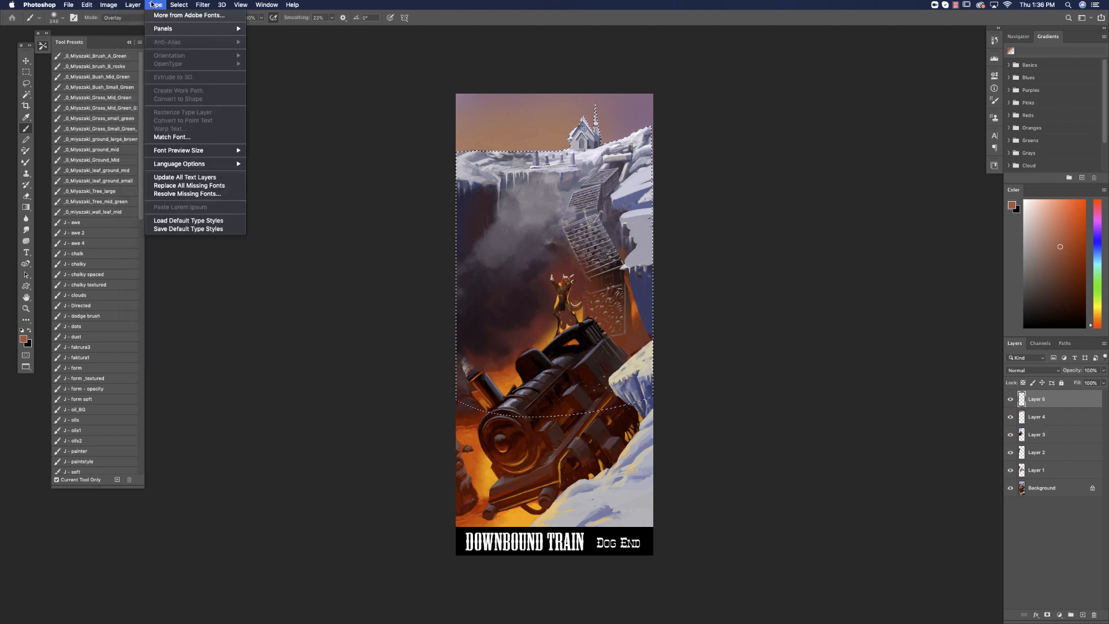
mouse_move(179, 5)
left_click(176, 40)
left_click(511, 289, "alt")
left_click_drag(635, 141, 649, 146)
key("super+z")
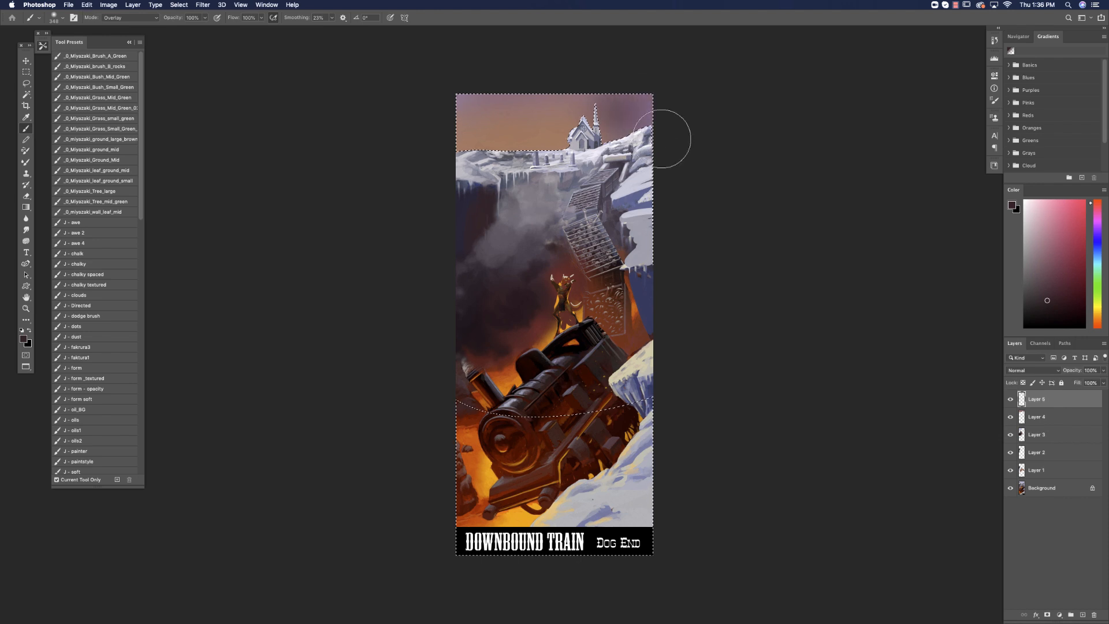
Invert the selection back to the ground and brush a muted mauve haze over the church and icy ledge.
left_click(178, 4)
left_click(193, 40)
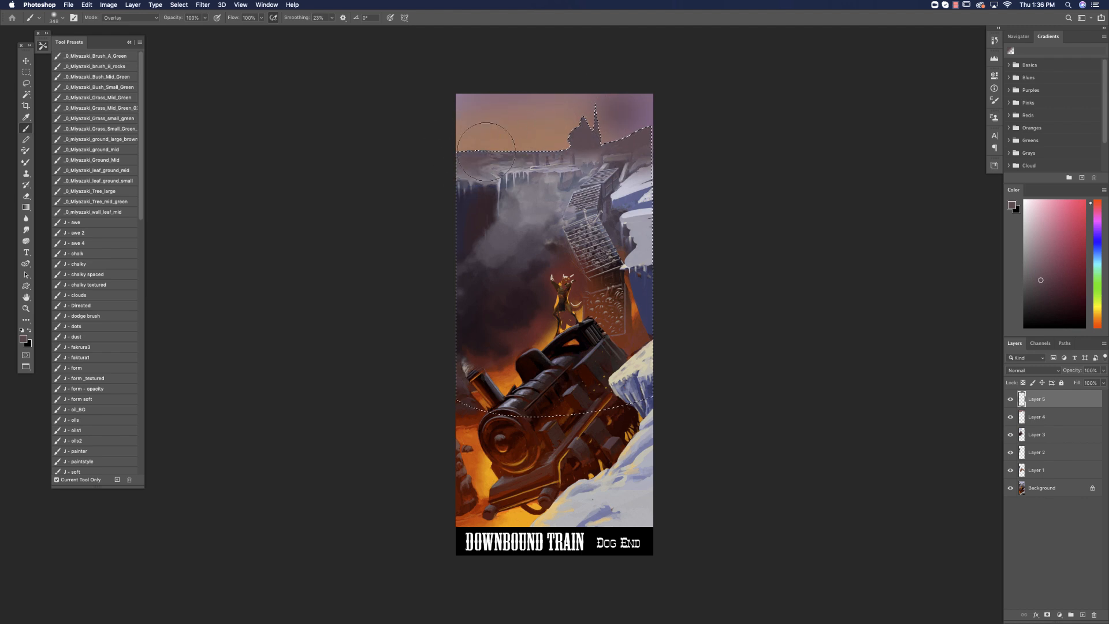
mouse_move(479, 177)
left_mouse_down()
mouse_move(500, 158)
mouse_move(487, 161)
mouse_move(520, 156)
left_mouse_up()
Set the haze layer's blending mode to Darken and lower its fill.
left_click(1051, 373)
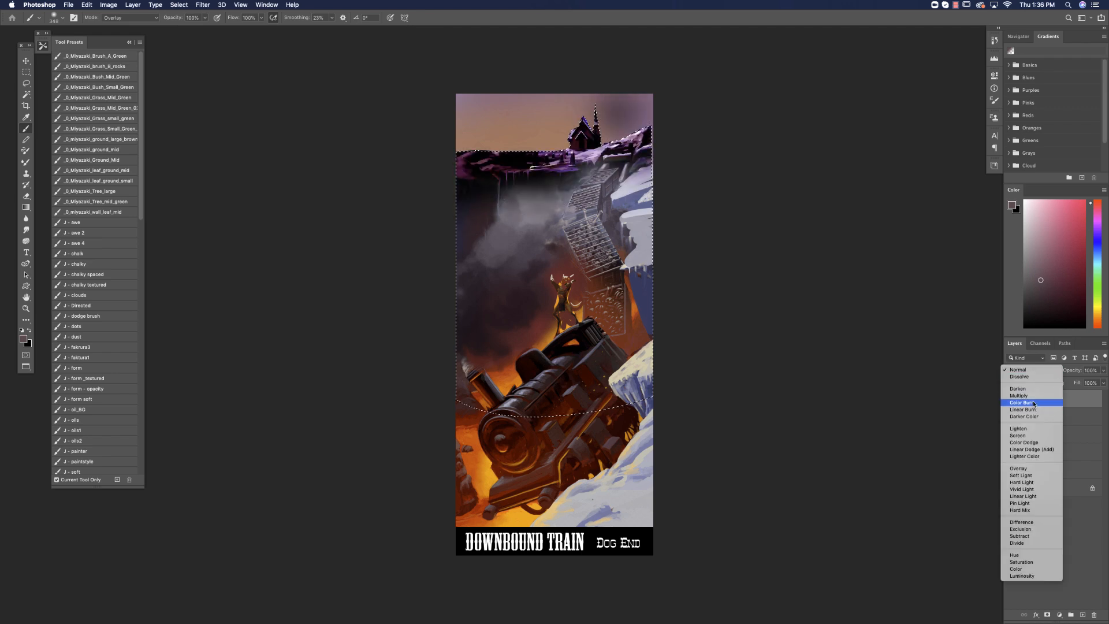
left_click(1032, 388)
left_click_drag(1103, 382, 1093, 395)
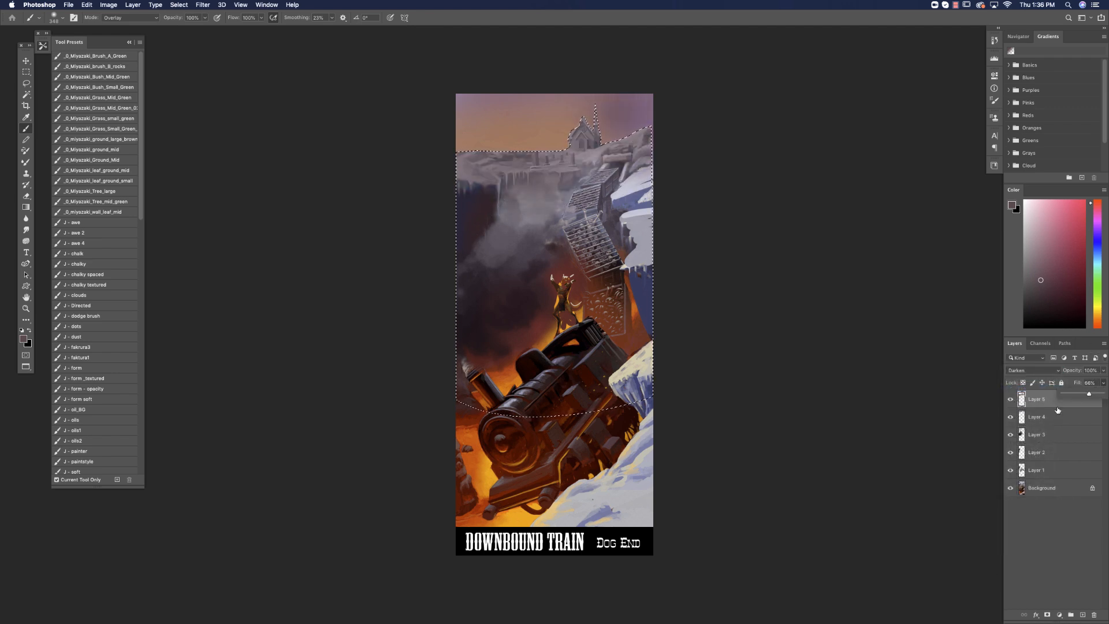
Invert the selection to the sky and place a grey pine tree on the far left of the ledge with the Custom Shape tool.
left_click(179, 5)
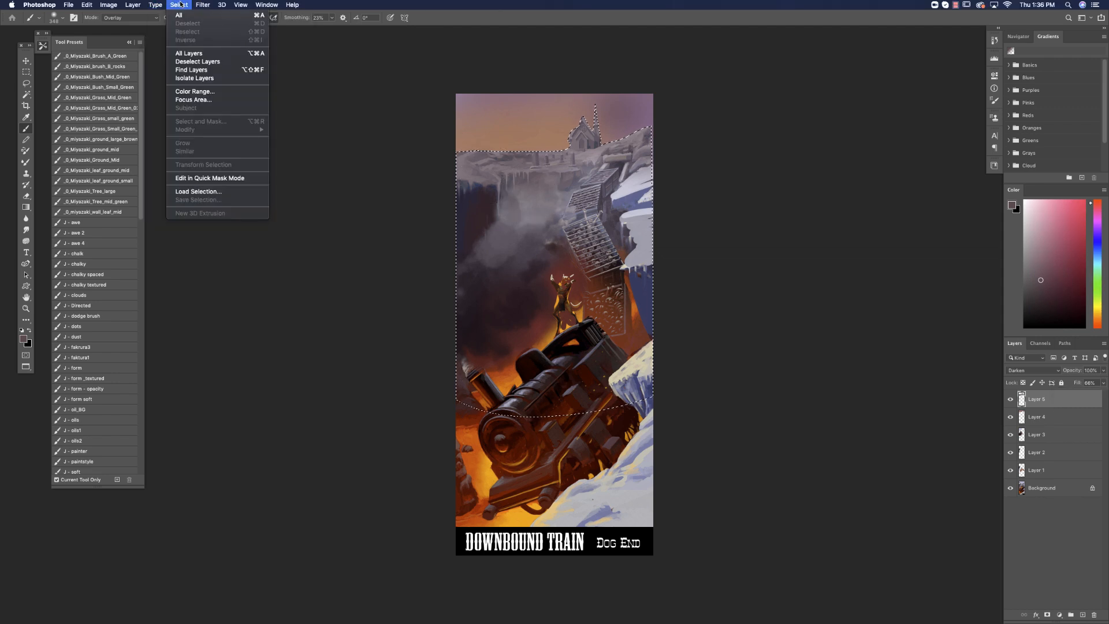
left_click(281, 347)
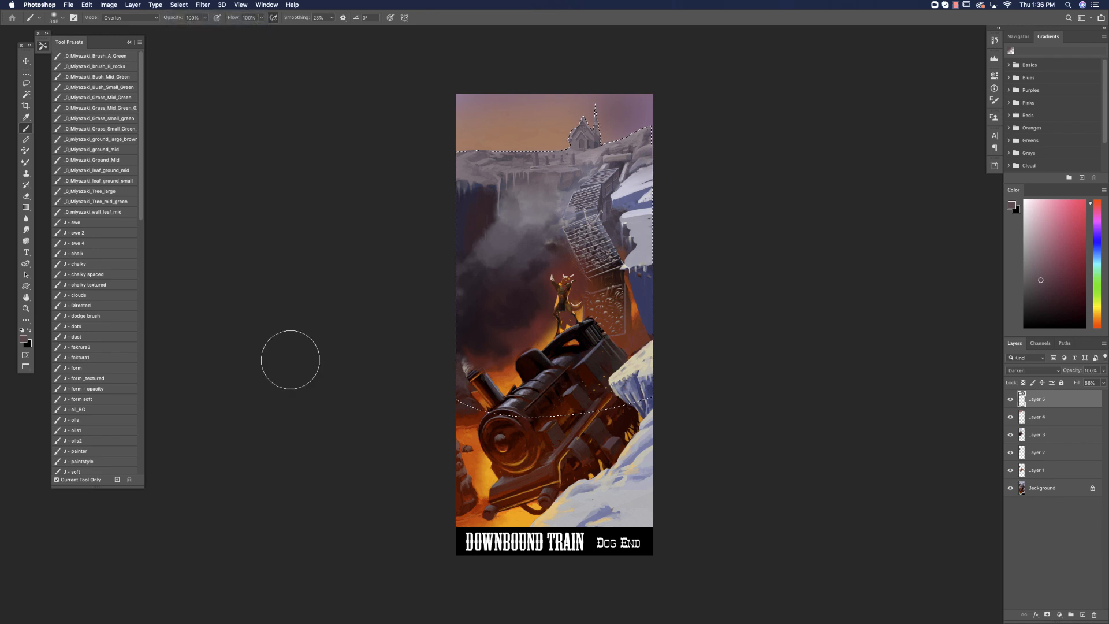
left_click(179, 5)
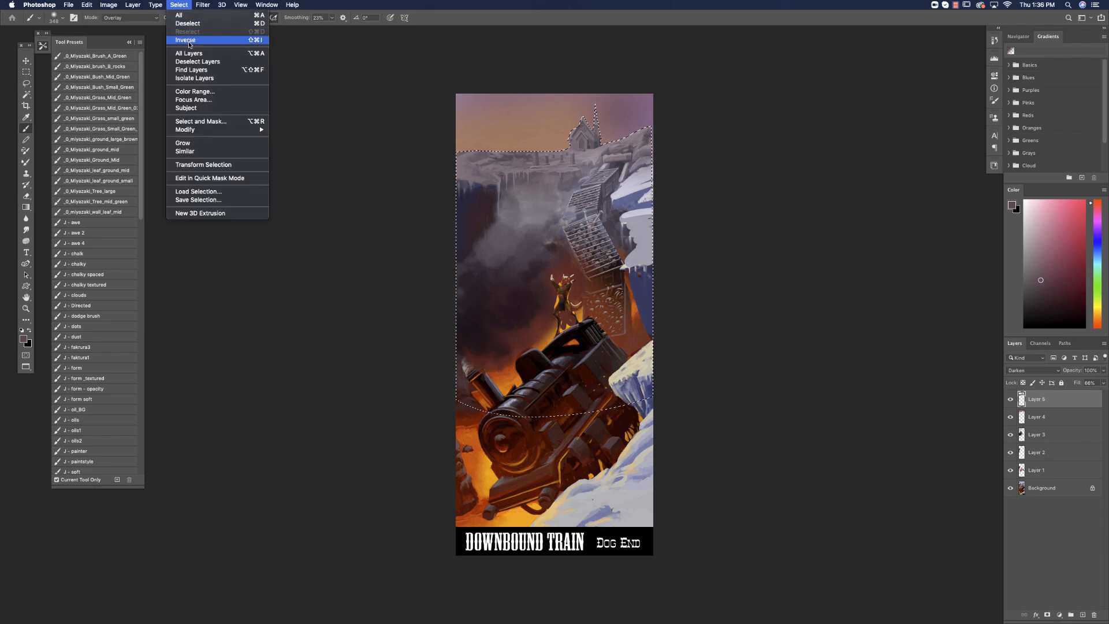
left_click(189, 37)
left_click(26, 286)
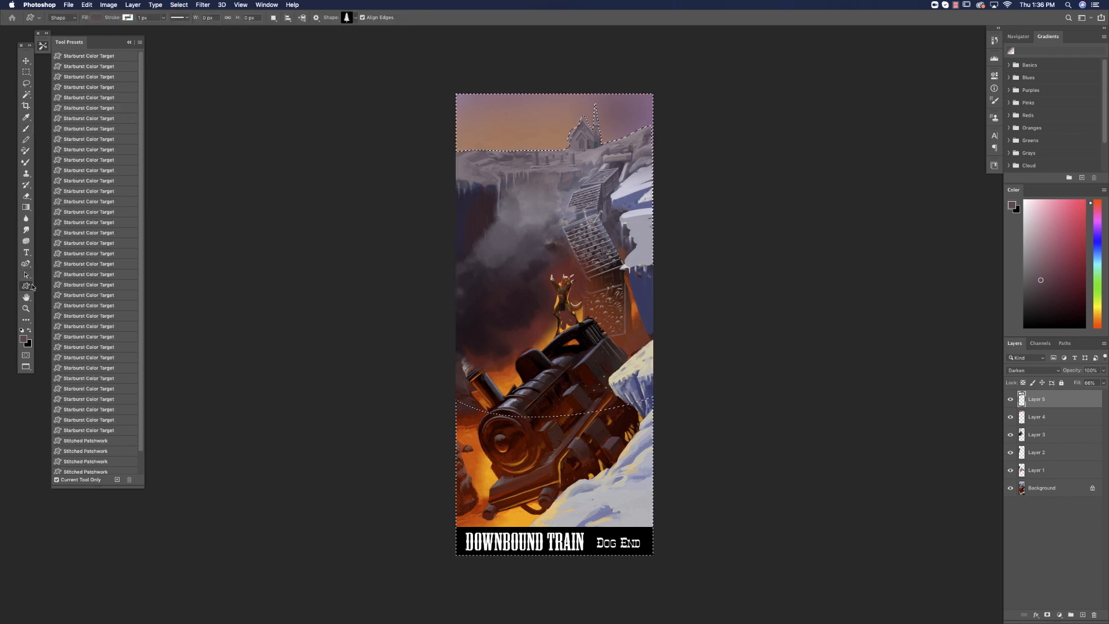
mouse_move(484, 96)
left_mouse_down()
mouse_move(487, 162)
mouse_move(468, 113)
left_mouse_up()
key("super+z")
key("super+z")
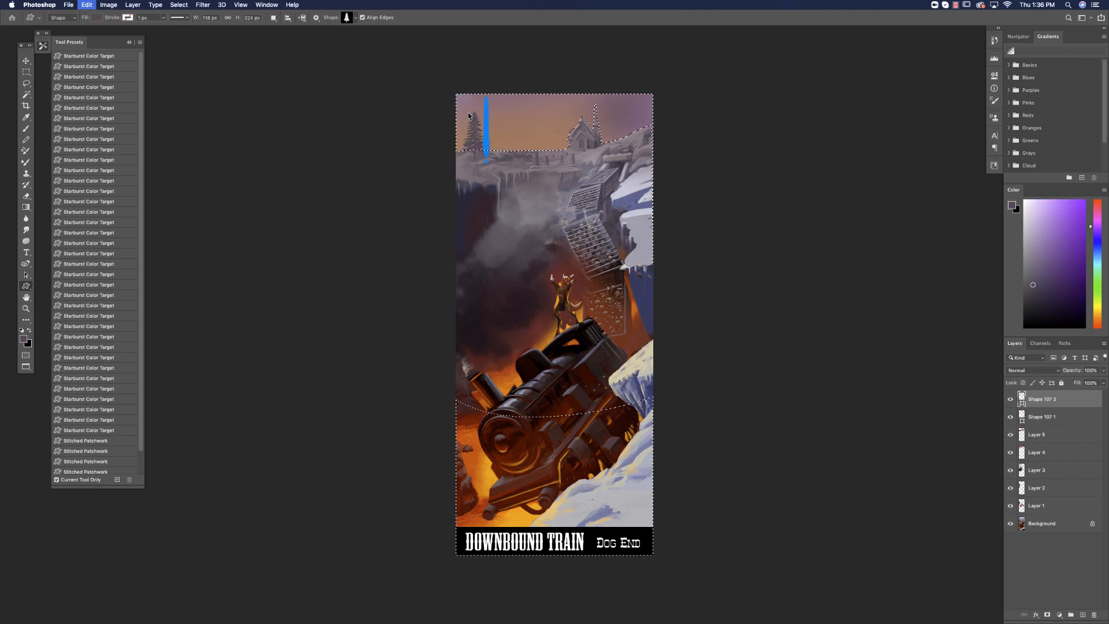
left_click_drag(486, 156, 463, 120)
left_click_drag(484, 164, 465, 106)
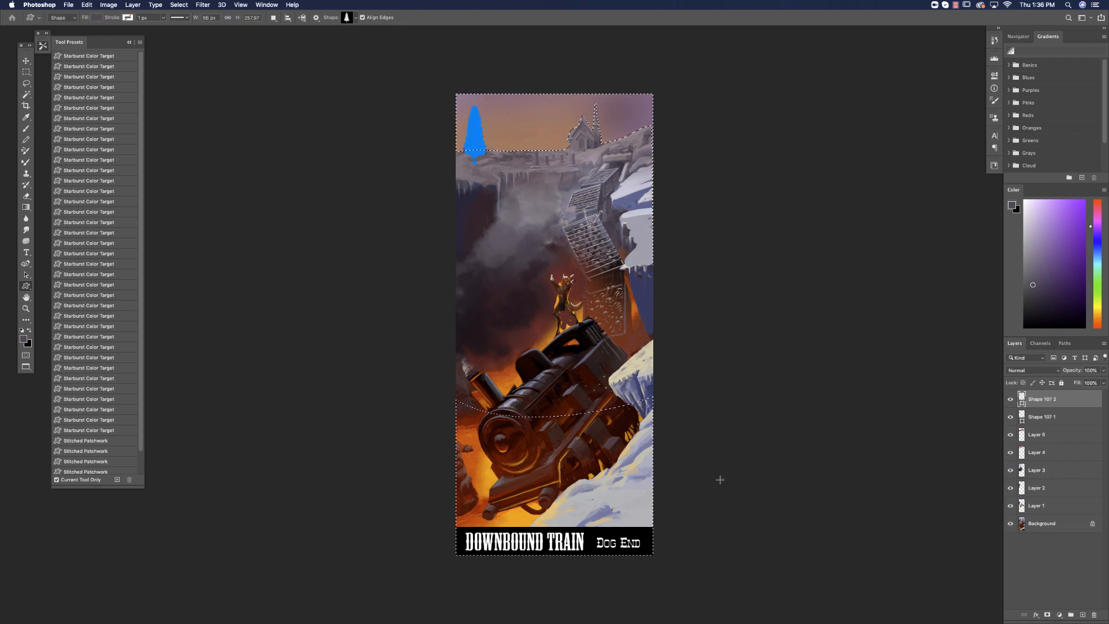
Switch the Custom Shape tool to Pixels mode and clear the selection.
left_click(73, 16)
left_click(72, 33)
left_click(482, 154)
left_click(587, 202)
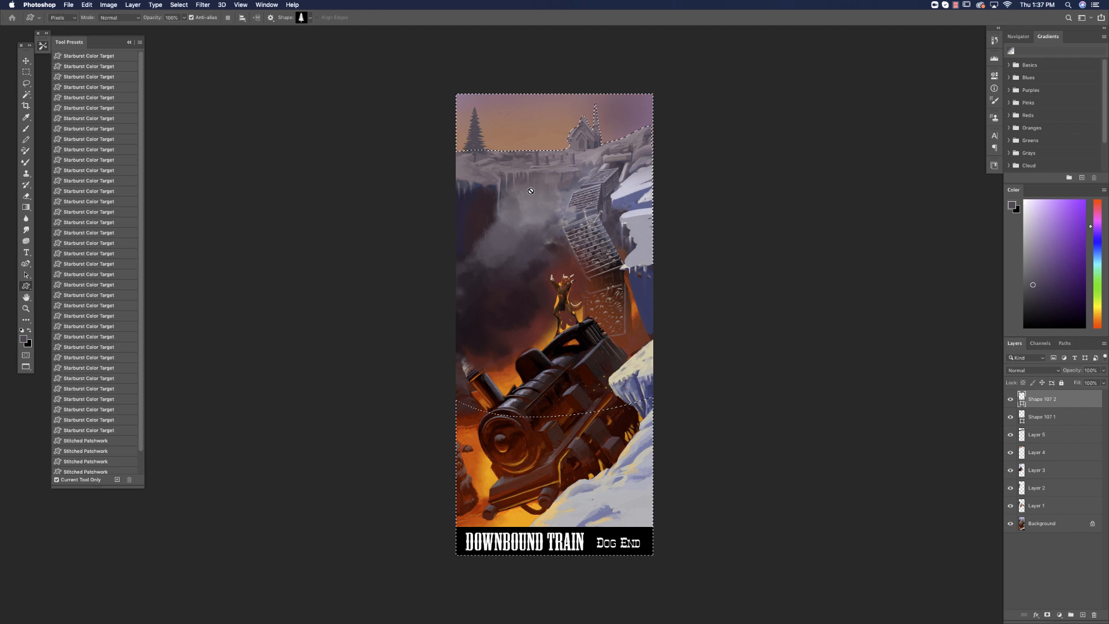
key("super+d")
Try to draw another pine tree above the ledge while a shape layer is active.
left_click(1082, 615)
key("super+z")
left_click(519, 145)
left_click(572, 202)
left_click(520, 134)
left_click(578, 202)
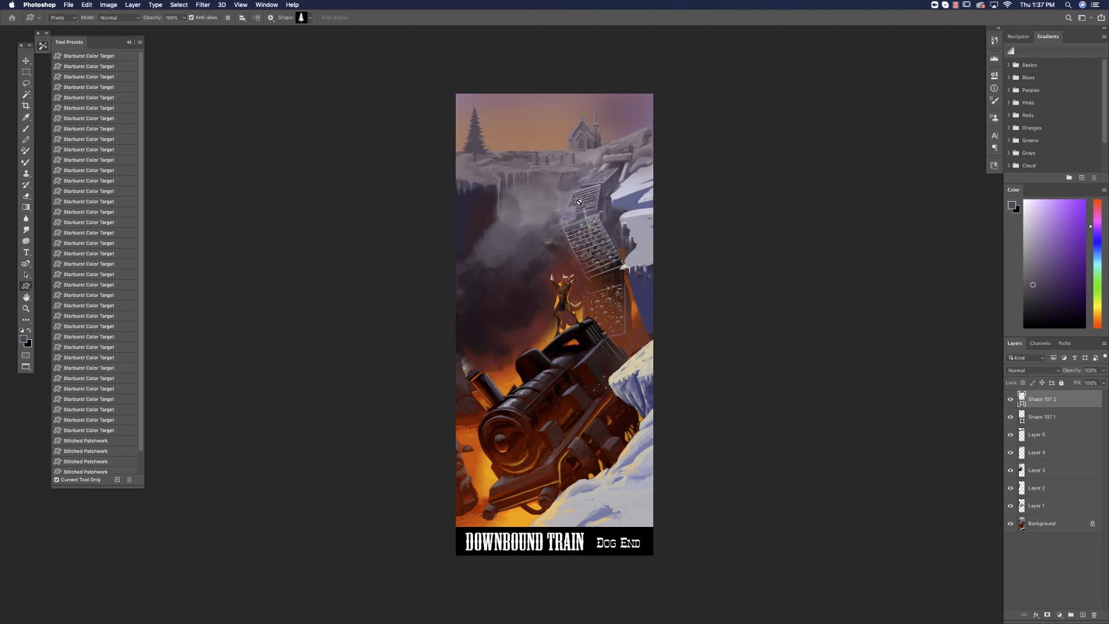
Add a new layer and draw more pine trees beside the first one and to the right of the church.
left_click(1083, 614)
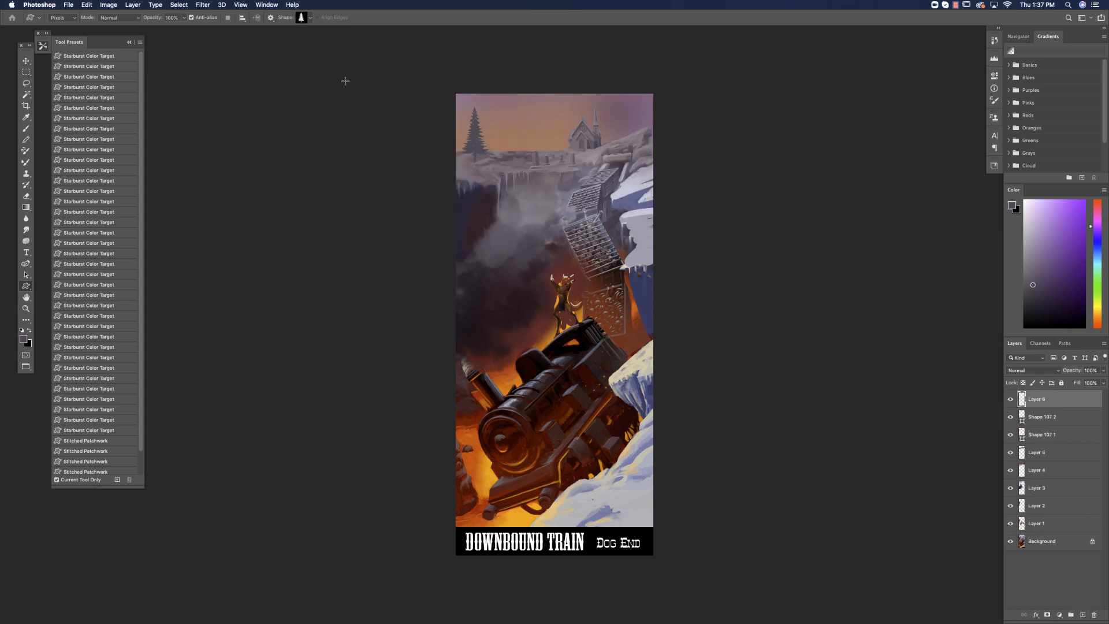
left_click_drag(508, 154, 491, 117)
mouse_move(499, 155)
left_mouse_down()
mouse_move(484, 132)
mouse_move(483, 98)
left_mouse_up()
left_click_drag(615, 144, 637, 84)
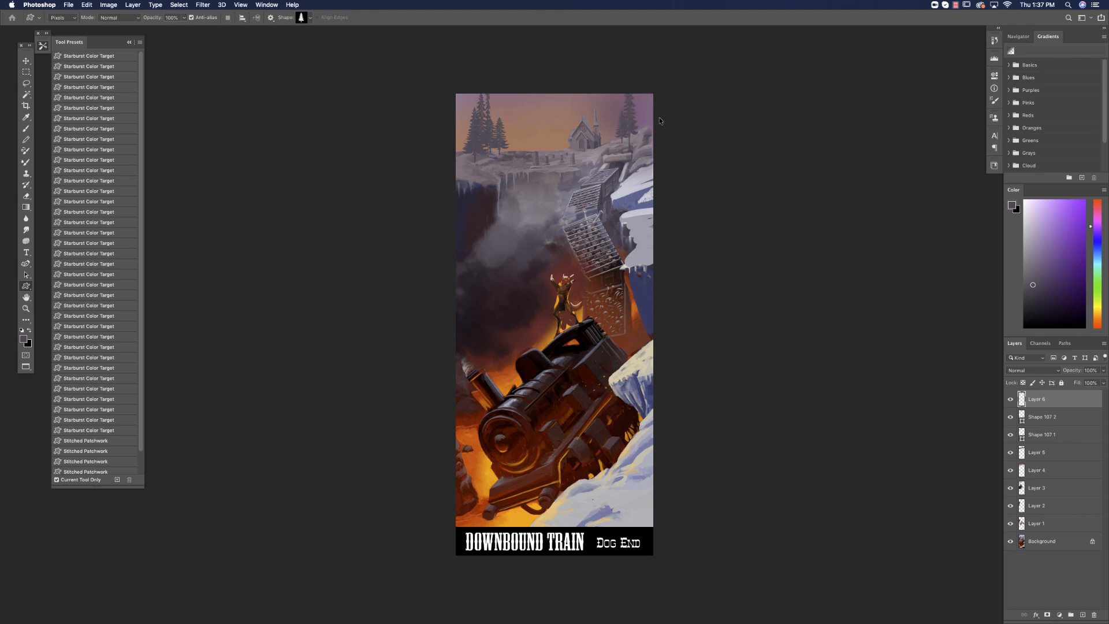
Switch to the brush, choose a light orange and reduce the brush size to 78 px.
left_click(26, 129)
left_click(148, 22)
left_click(149, 22)
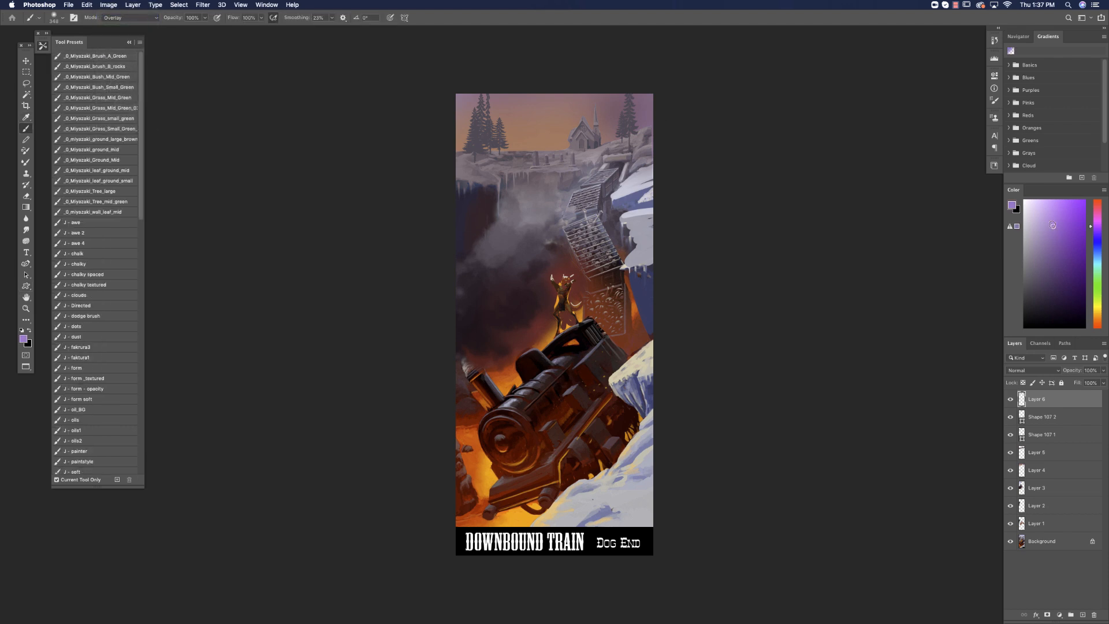
left_click(1097, 317)
right_click(609, 315)
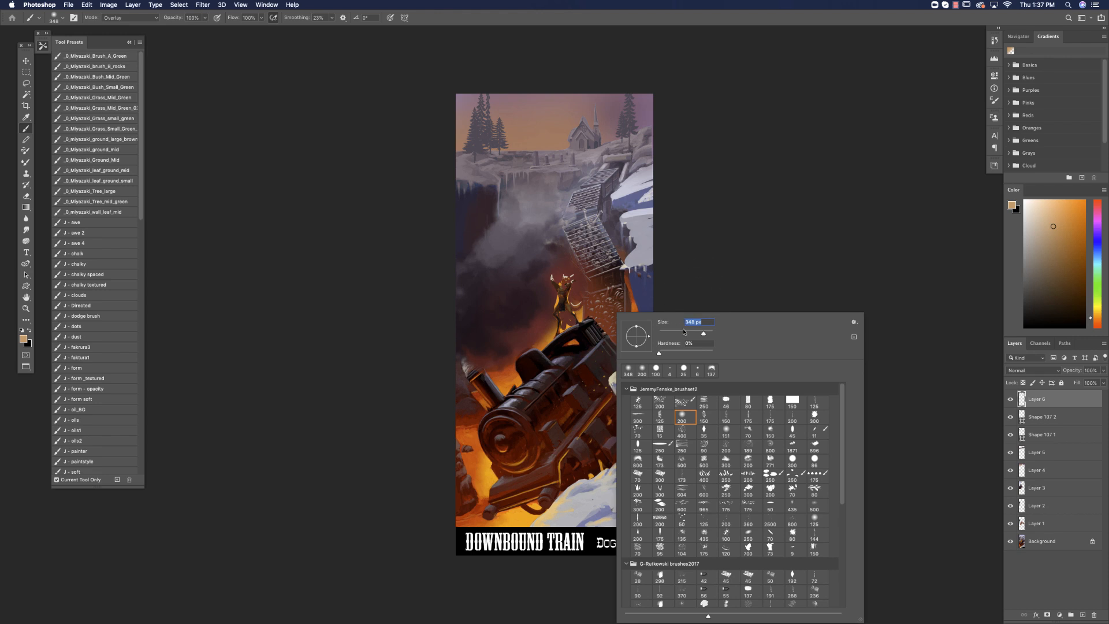
Undo the orange stroke over the ledge and stamp all visible layers into a new layer.
left_click_drag(534, 157, 562, 157)
key("super+z")
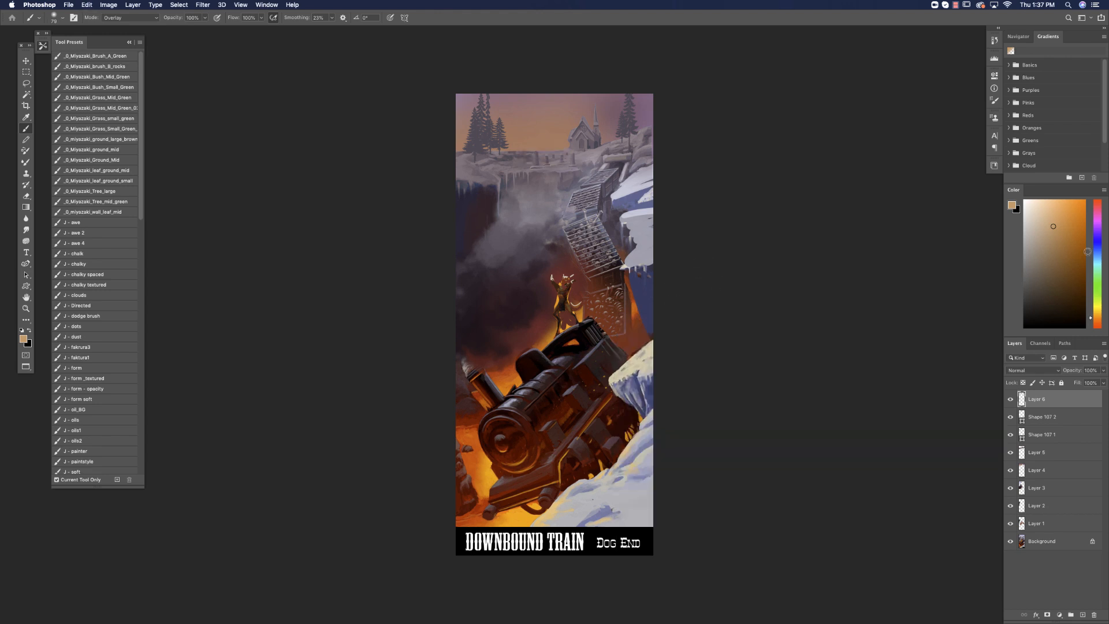
key("super+z")
key("super+alt+shift+e")
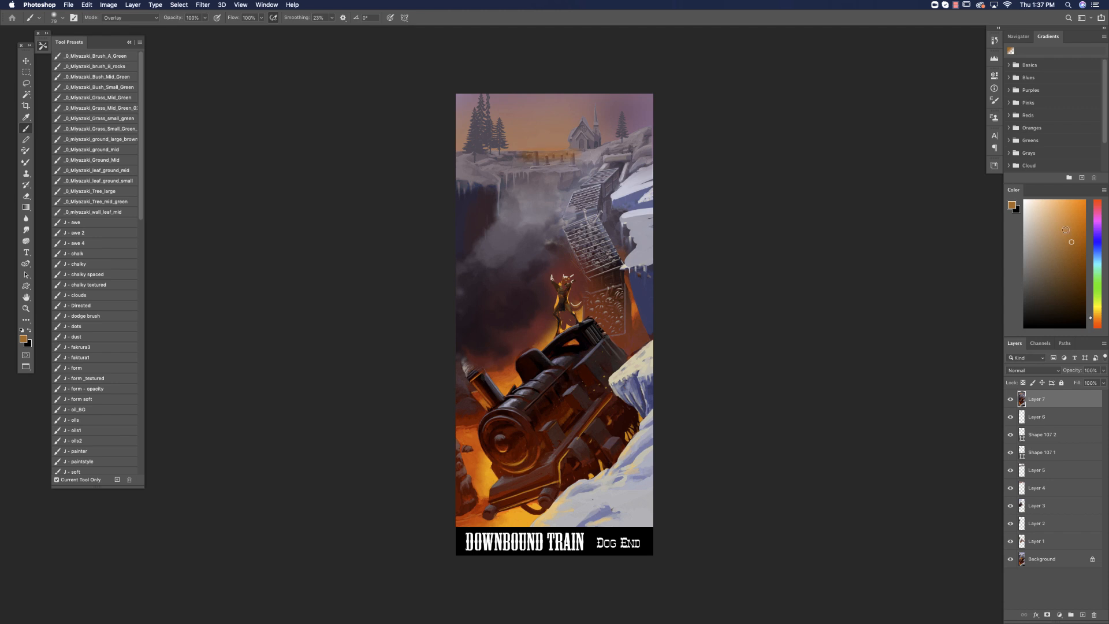
Brush a soft orange glow over the fence and snowy ledge, shifting the hue towards golden yellow.
mouse_move(532, 157)
left_mouse_down()
mouse_move(589, 151)
mouse_move(589, 161)
left_mouse_up()
key("super+z")
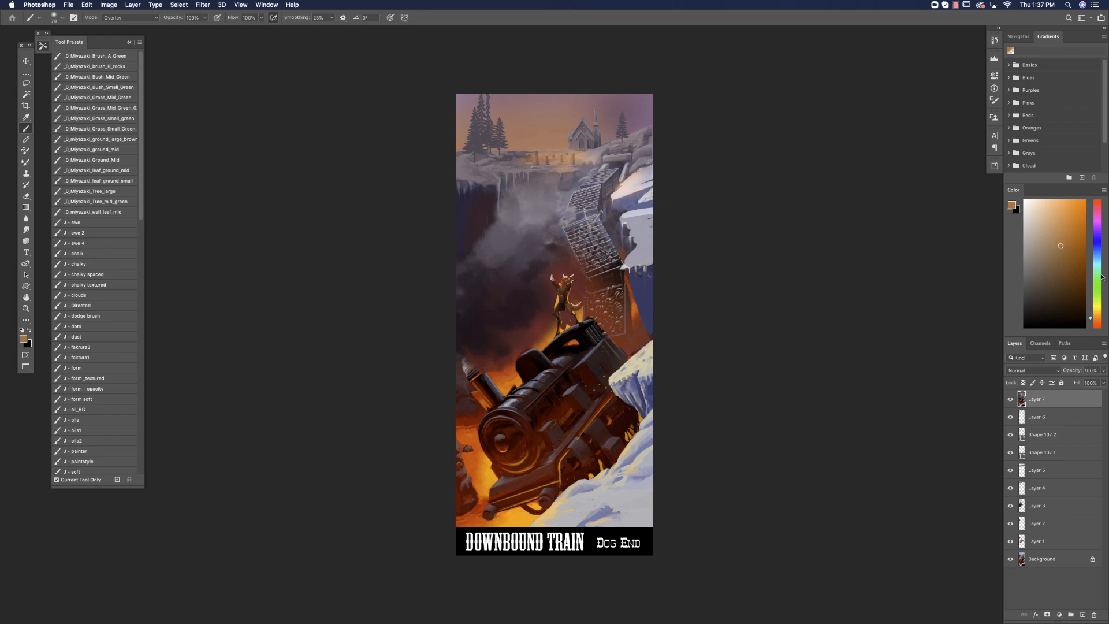
left_click_drag(1097, 317, 1096, 314)
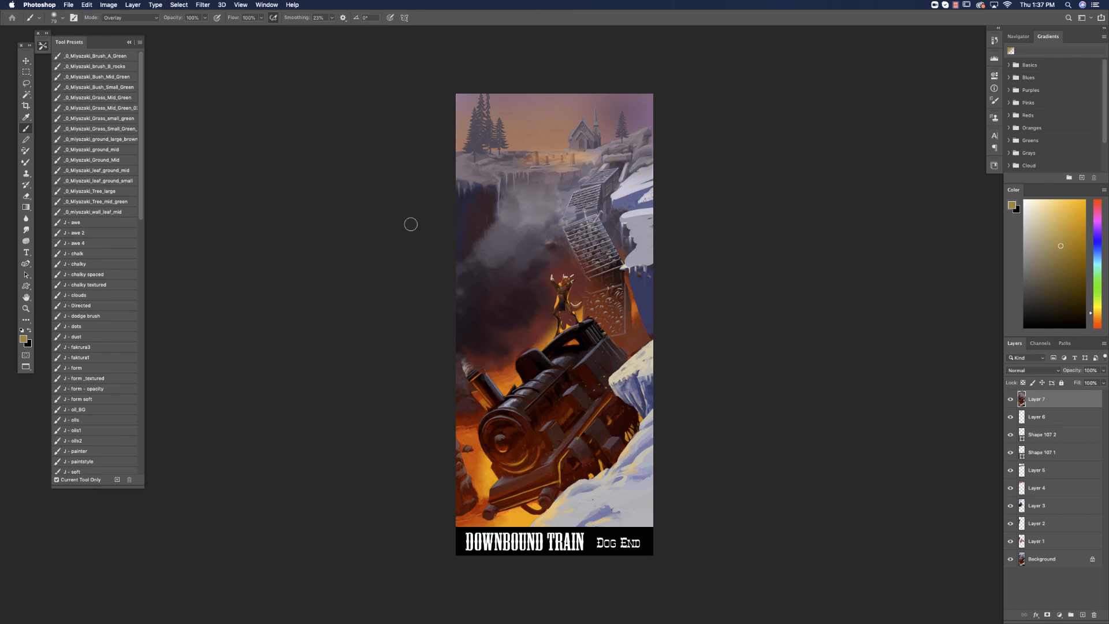
Restore the previous sky selection and invert it to cover the church and ground.
left_click(183, 9)
left_click(190, 31)
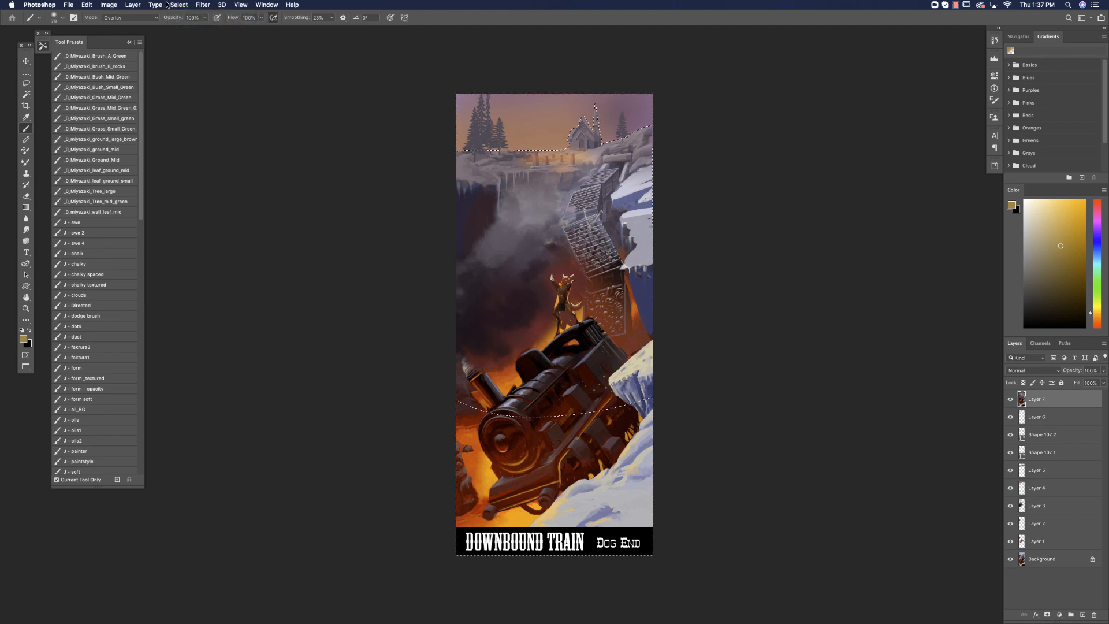
left_click(179, 4)
left_click(191, 39)
Choose a muted red-brown, enlarge the brush and darken the church and its spire.
left_click(1097, 323)
left_click_drag(1099, 323, 1098, 329)
left_click(1043, 273)
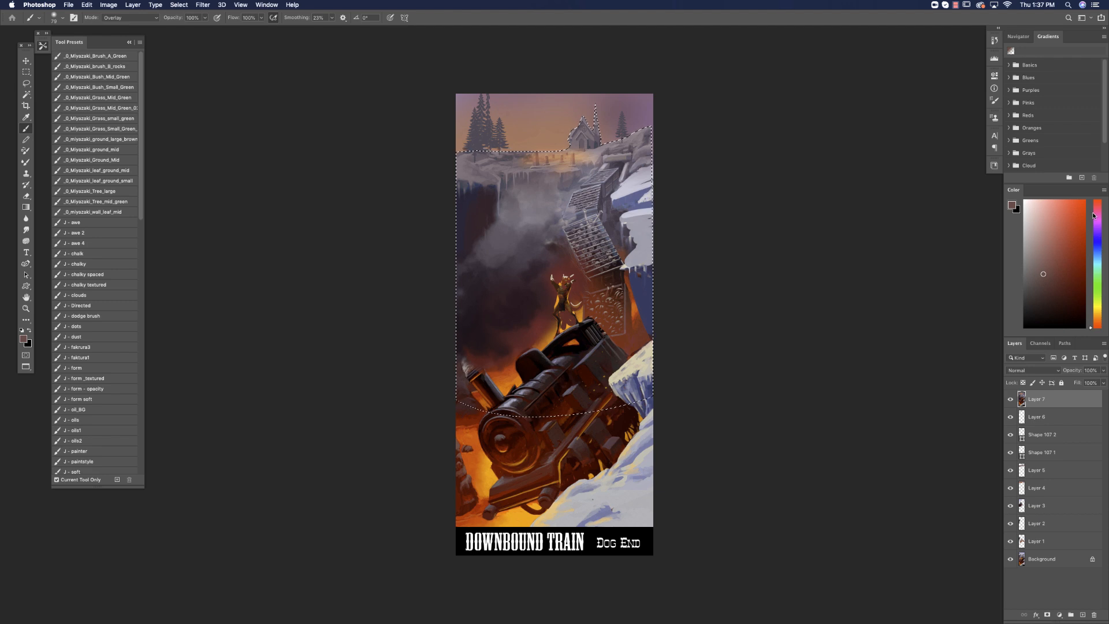
right_click(570, 295)
left_click(652, 316)
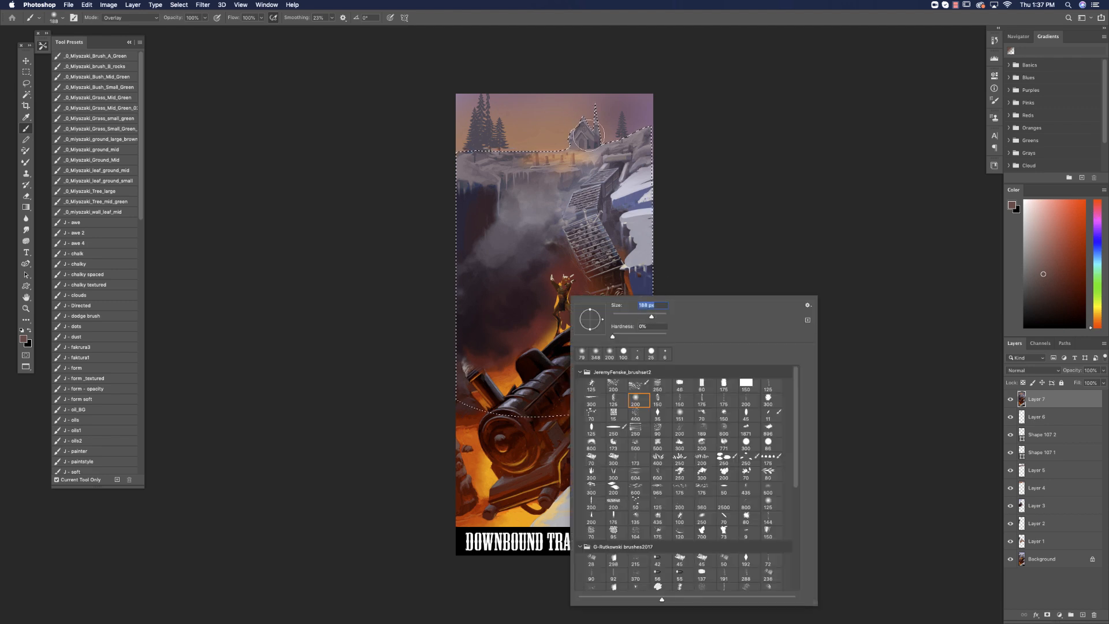
left_click(595, 110)
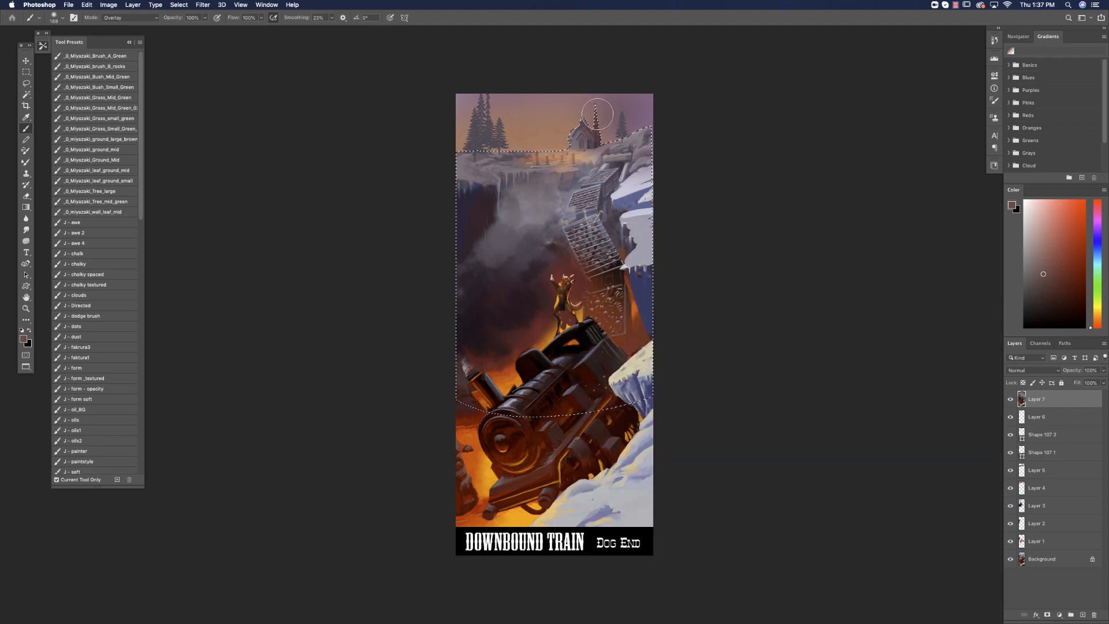
Shift the colour to muted blue, deepen the church's body with it and clear the selection.
left_click(1097, 240)
left_click_drag(584, 131, 581, 142)
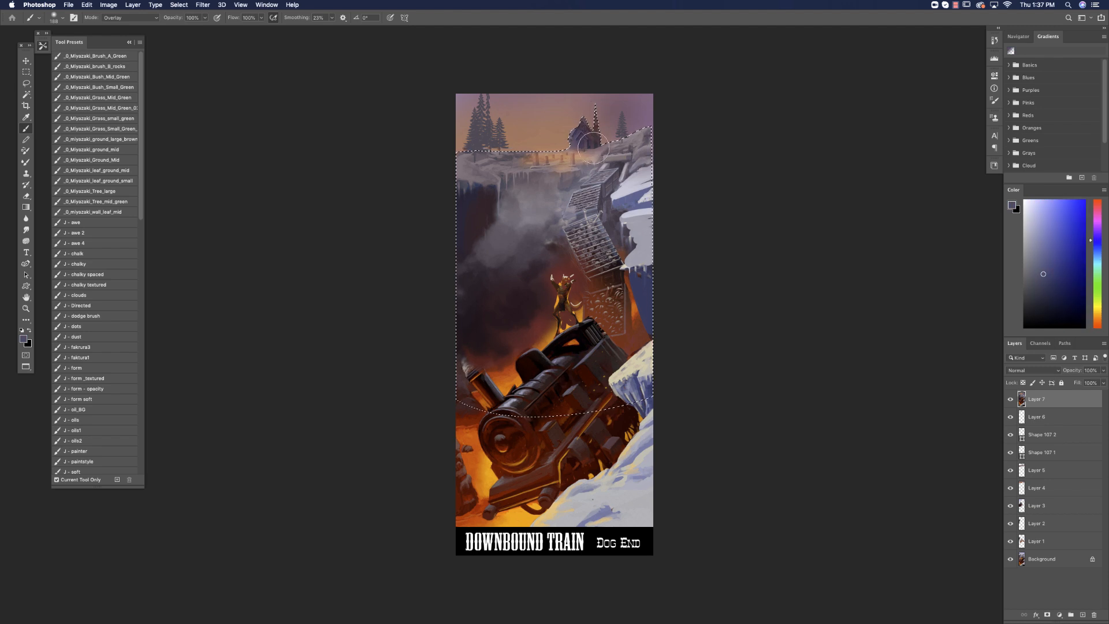
key("super+d")
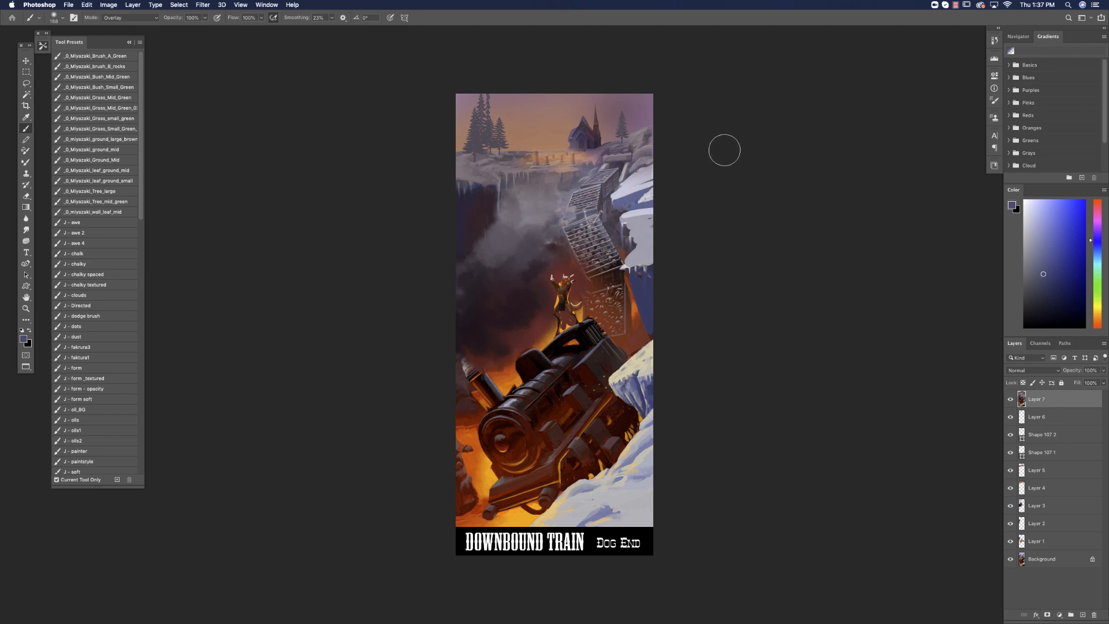
left_click(955, 5)
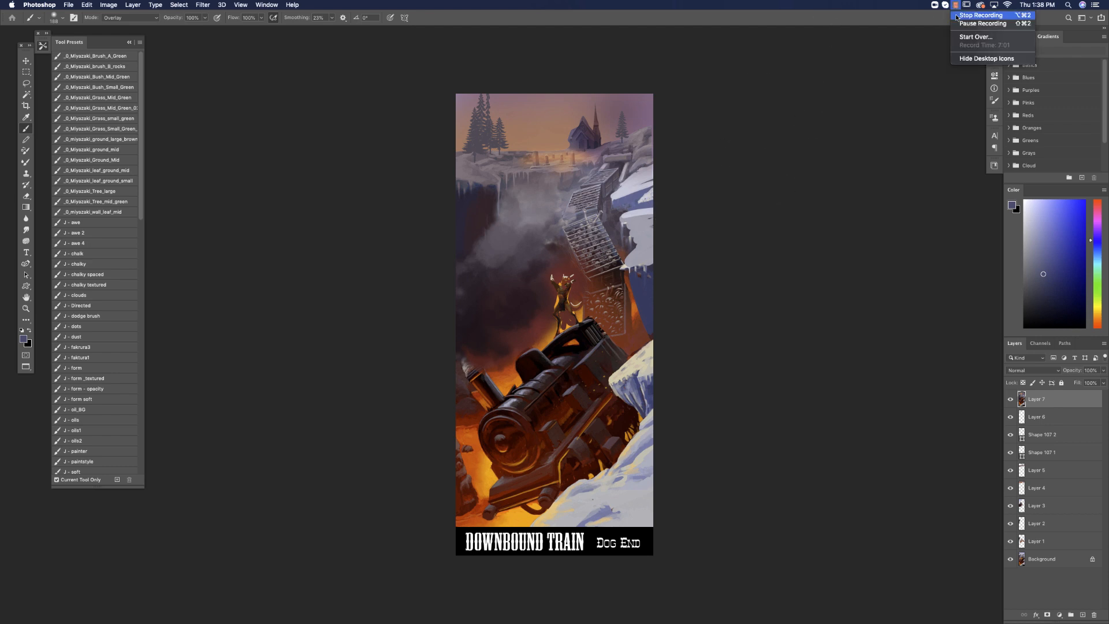
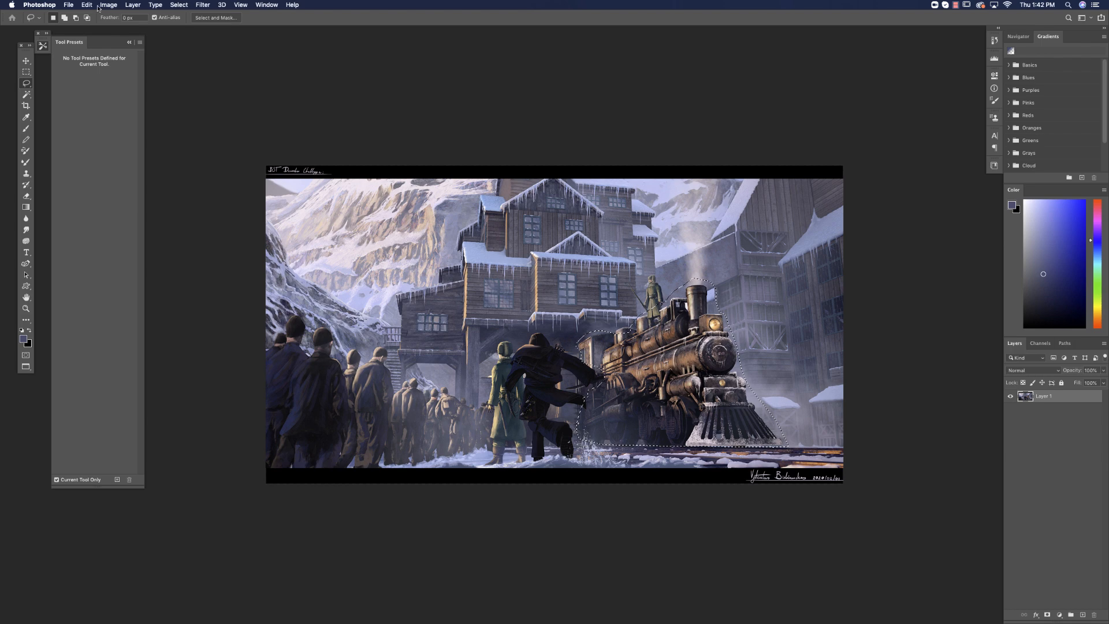
Copy the selected locomotive onto a new layer and shift the copy to the right.
left_click(87, 4)
left_click(99, 74)
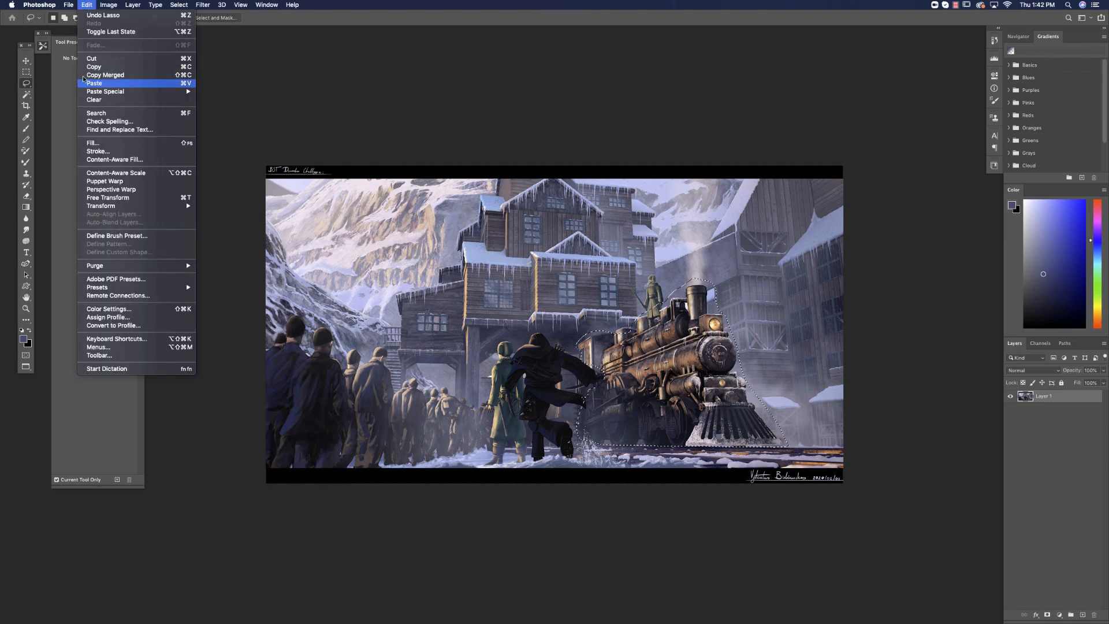
key("super+v")
key("v")
left_click_drag(697, 416, 720, 425)
Scale the locomotive copy up to about 127% and nudge it towards the painting's right edge.
key("super+t")
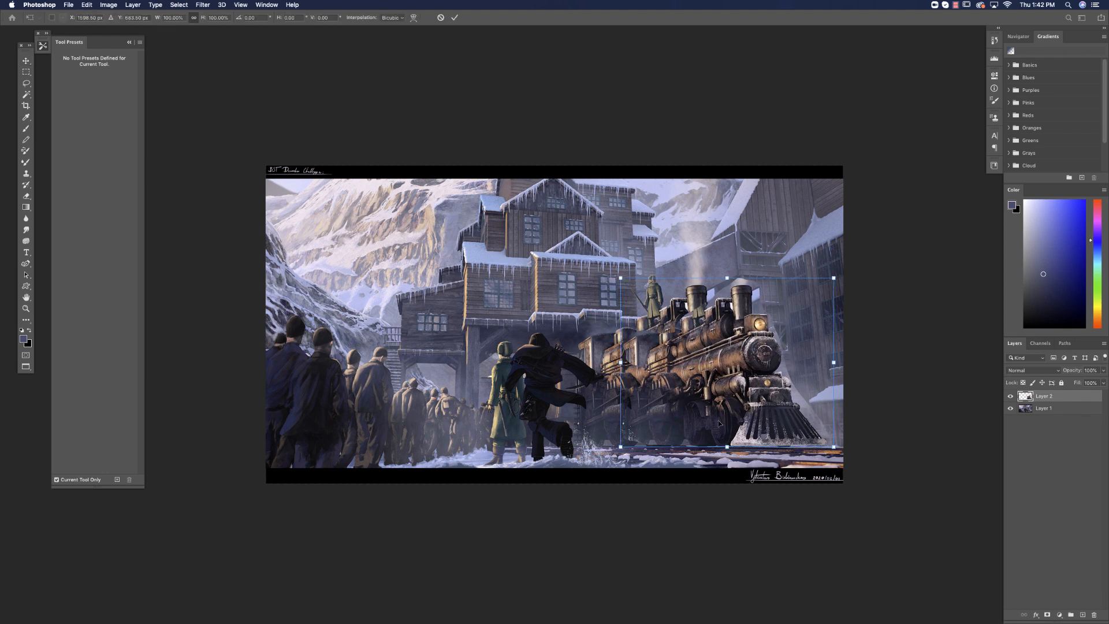
left_click_drag(833, 278, 892, 231)
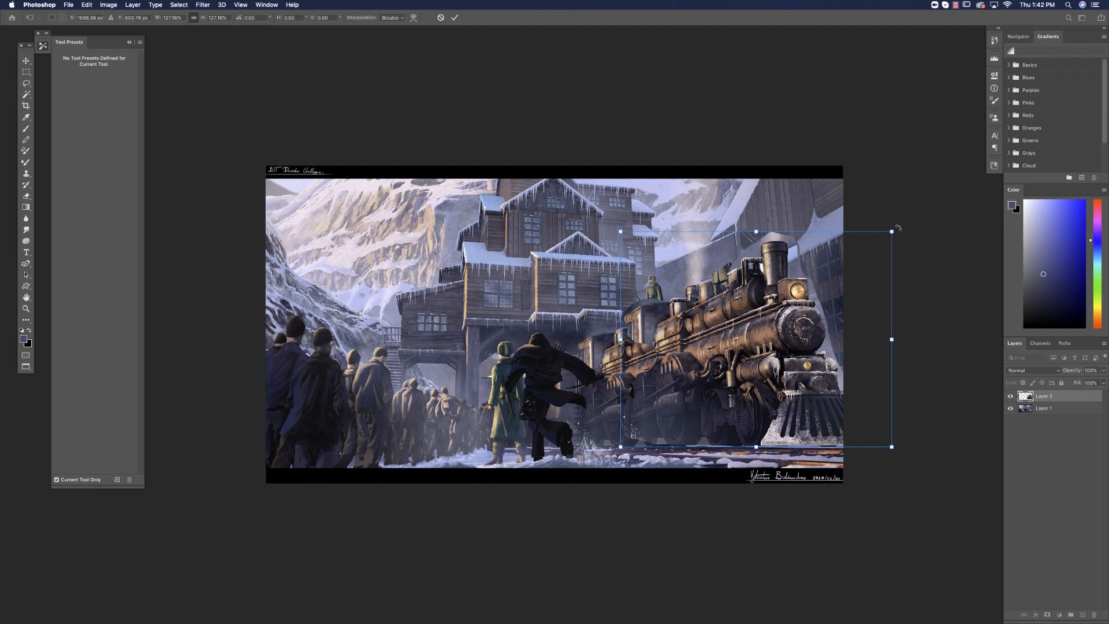
left_click(27, 62)
left_click_drag(751, 431, 757, 432)
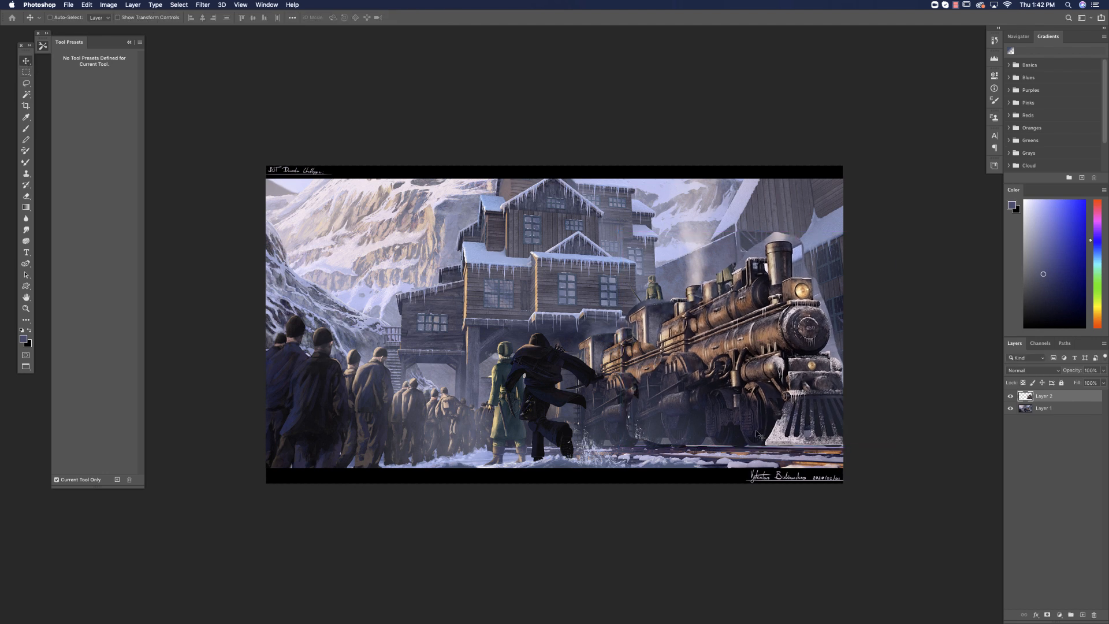
Compare the painting without the enlarged locomotive, and outline a four-sided area between it and the running man with the Polygonal Lasso.
left_click(26, 83)
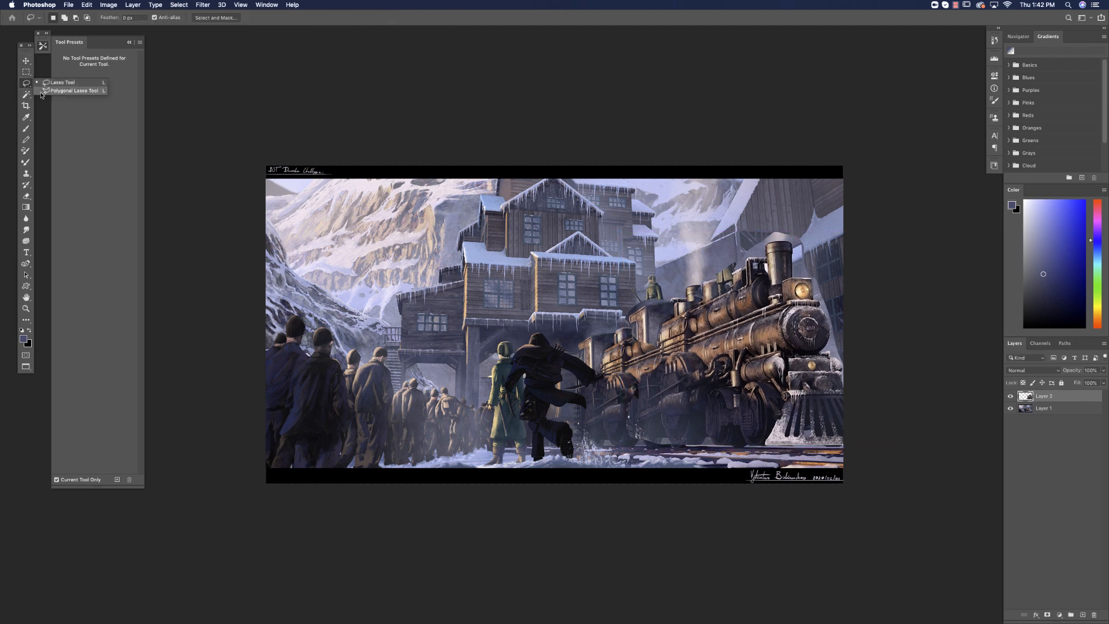
left_click(41, 92)
left_click(1010, 397)
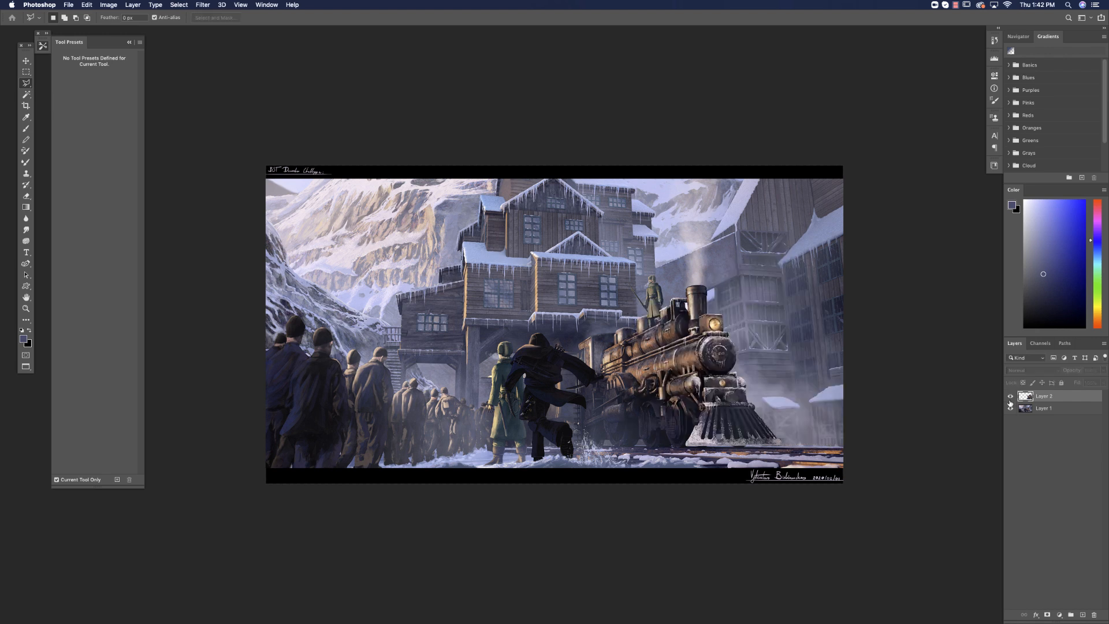
left_click(1010, 398)
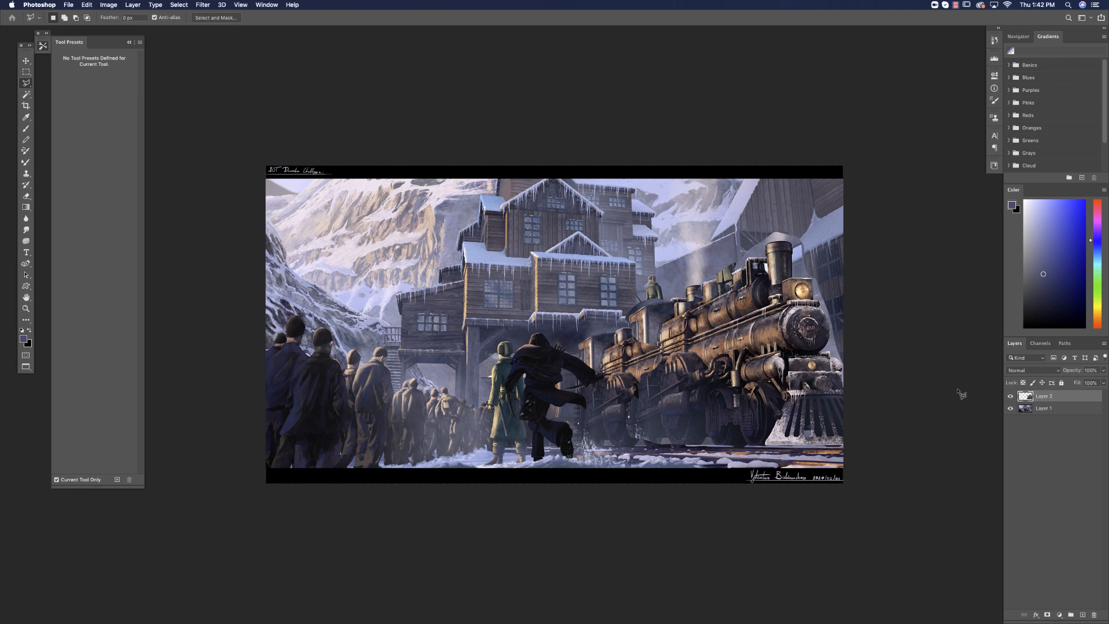
left_click(629, 339)
left_click(552, 373)
left_click(551, 430)
left_click(623, 420)
left_click(623, 342)
Choose a smaller textured brush and start filling the selected area's upper part with a sampled grey-beige.
left_click(30, 132)
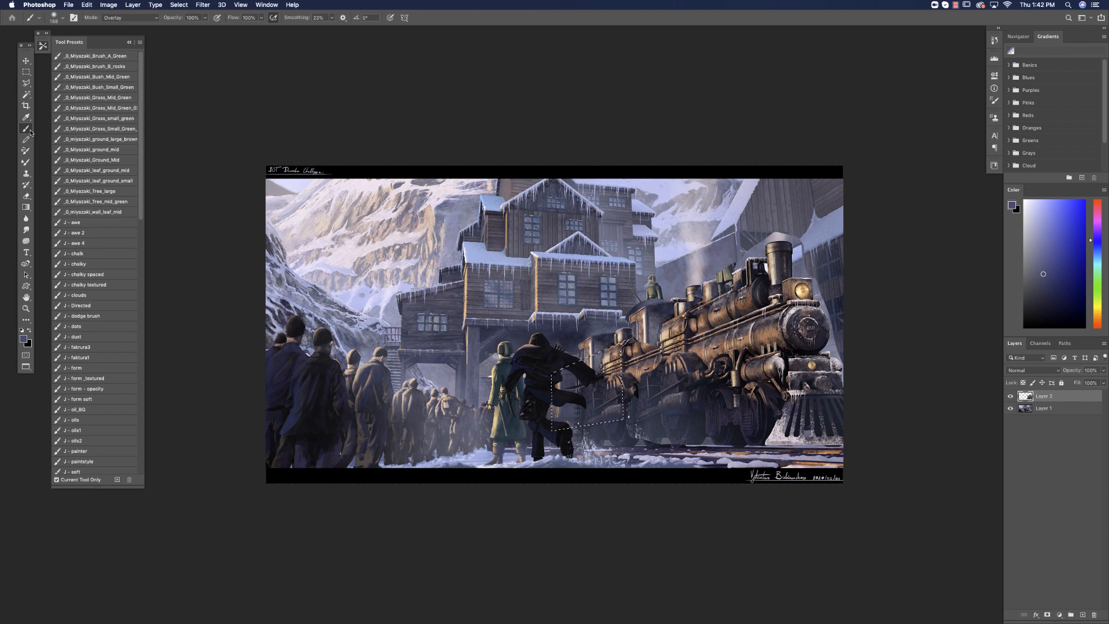
right_click(632, 347)
left_click(719, 350)
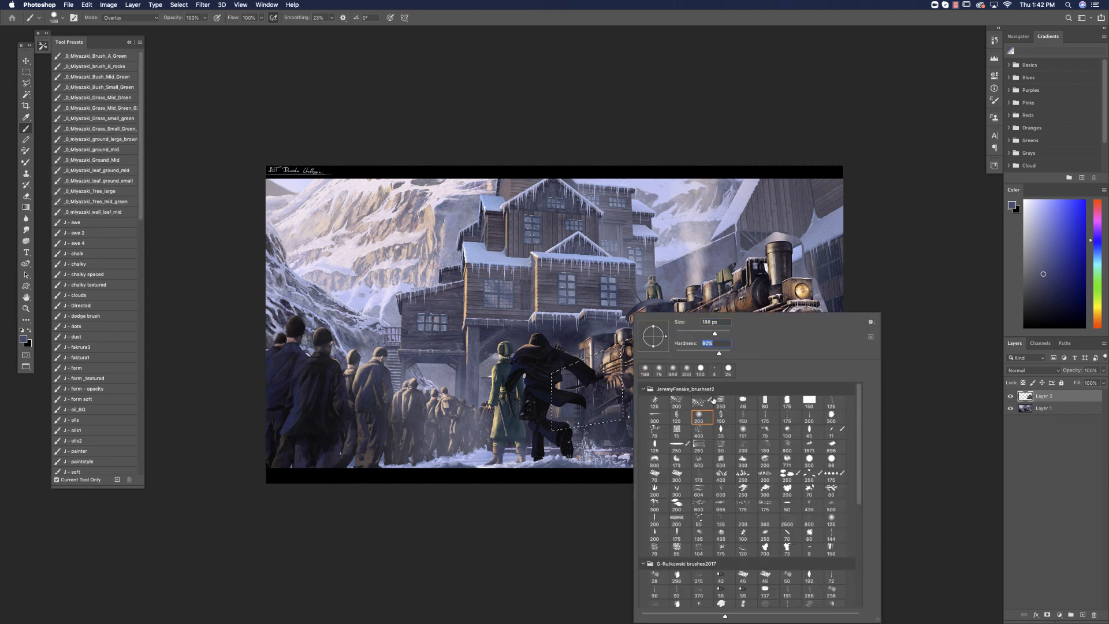
left_click(721, 415)
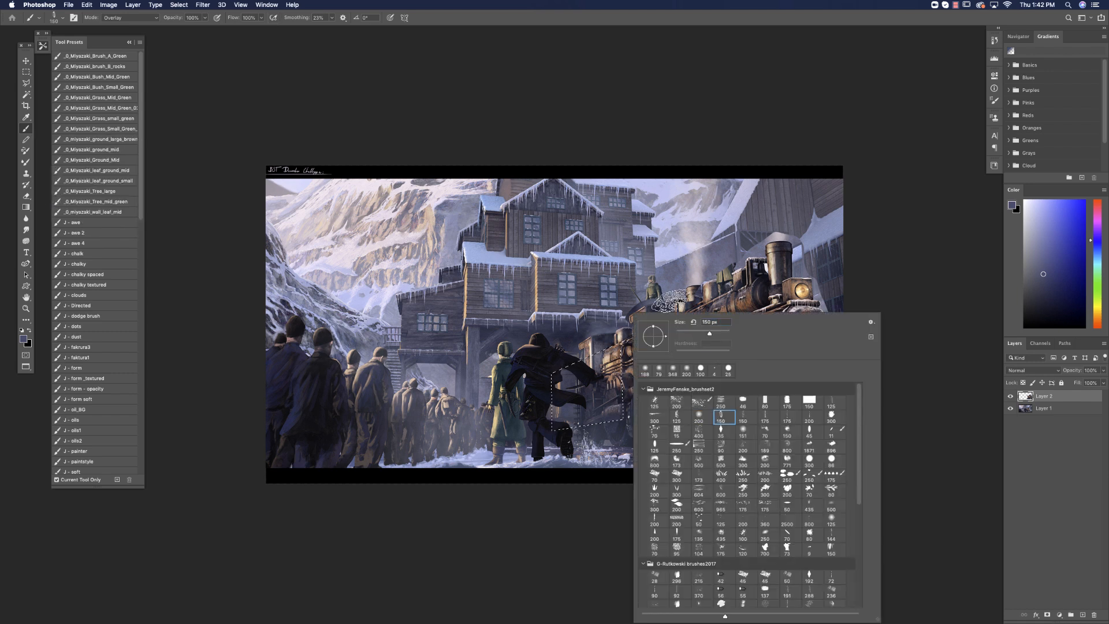
left_click(697, 332)
left_click(616, 350, "alt")
mouse_move(616, 350)
left_mouse_down()
mouse_move(617, 379)
mouse_move(608, 353)
left_mouse_up()
left_click(620, 348, "alt")
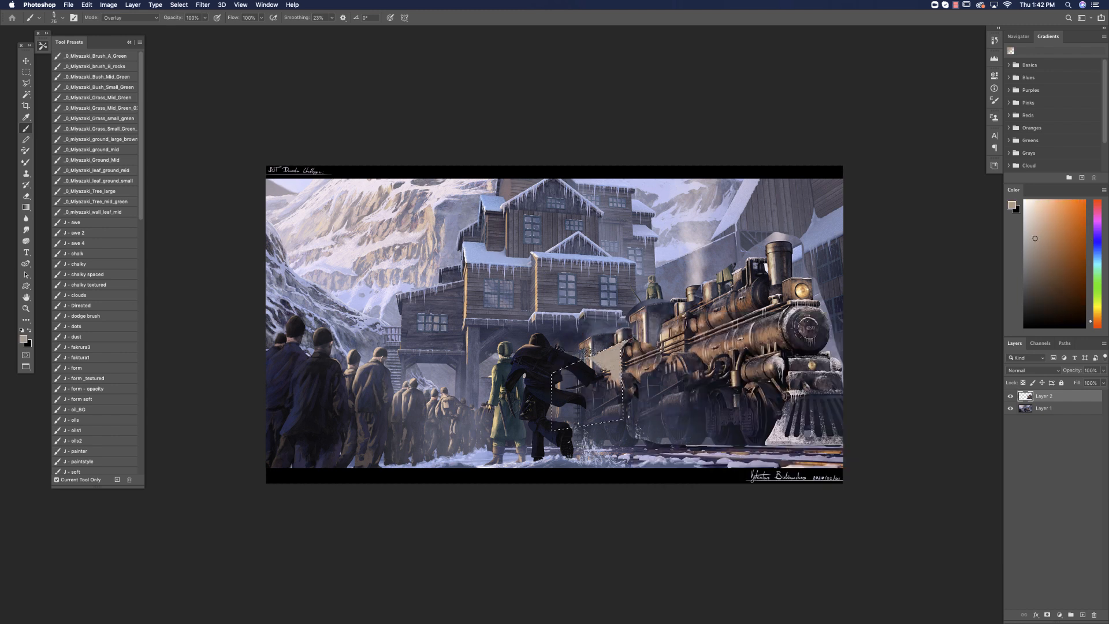
left_click(619, 344, "alt")
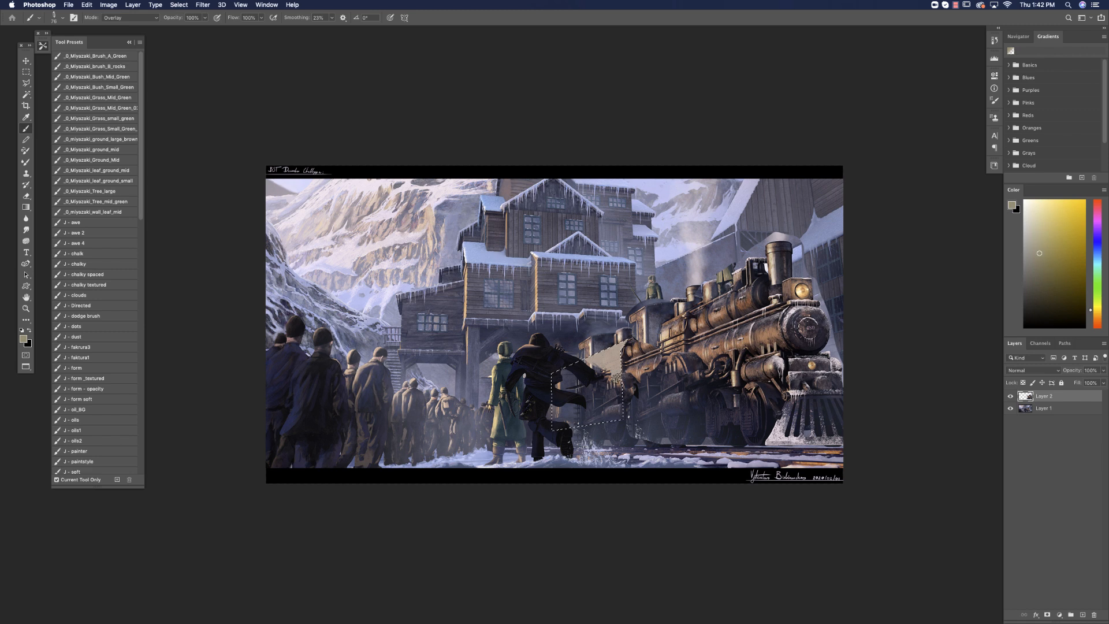
Extend the paint down the selected area, switch the brush blending mode to Normal and cover the area with opaque tan.
left_click_drag(622, 372, 624, 375)
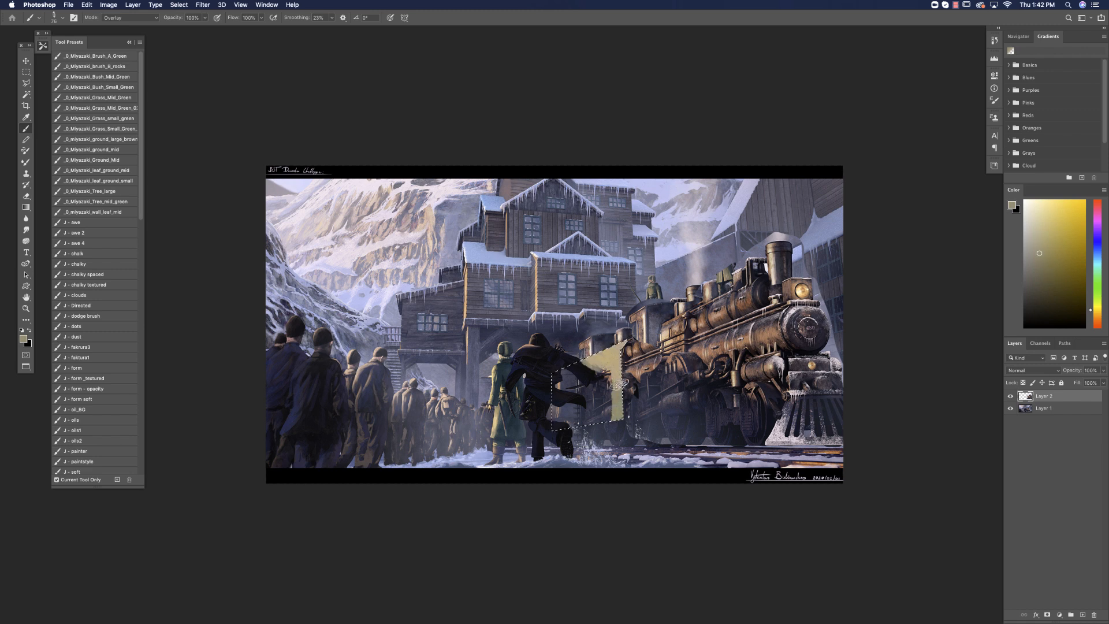
left_click(608, 354, "alt")
left_click_drag(606, 376, 616, 430)
left_click(131, 18)
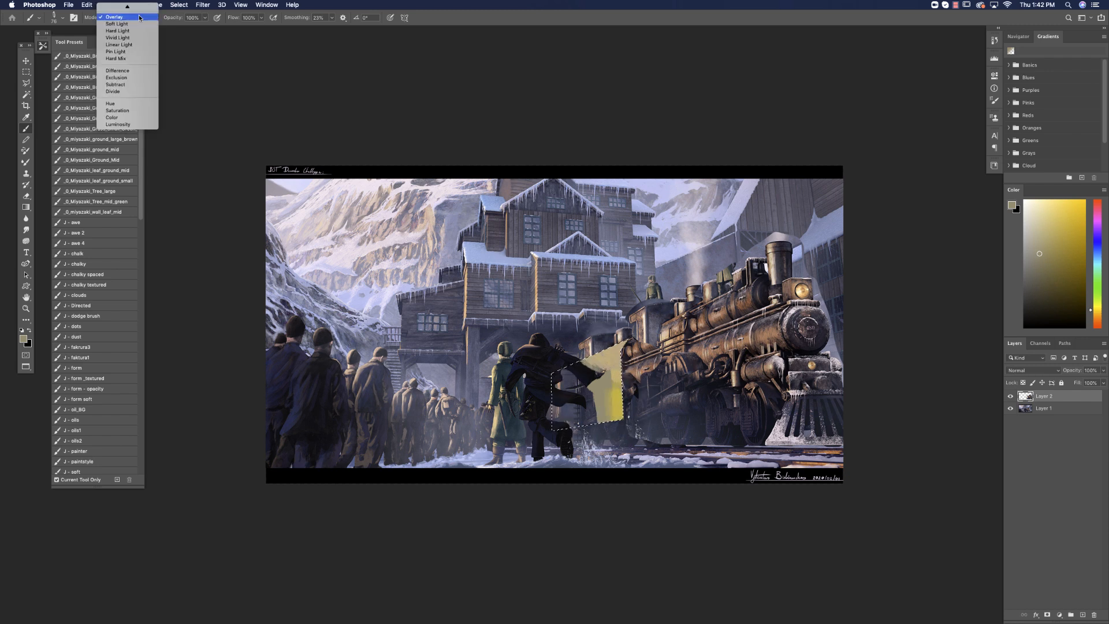
left_click(130, 9)
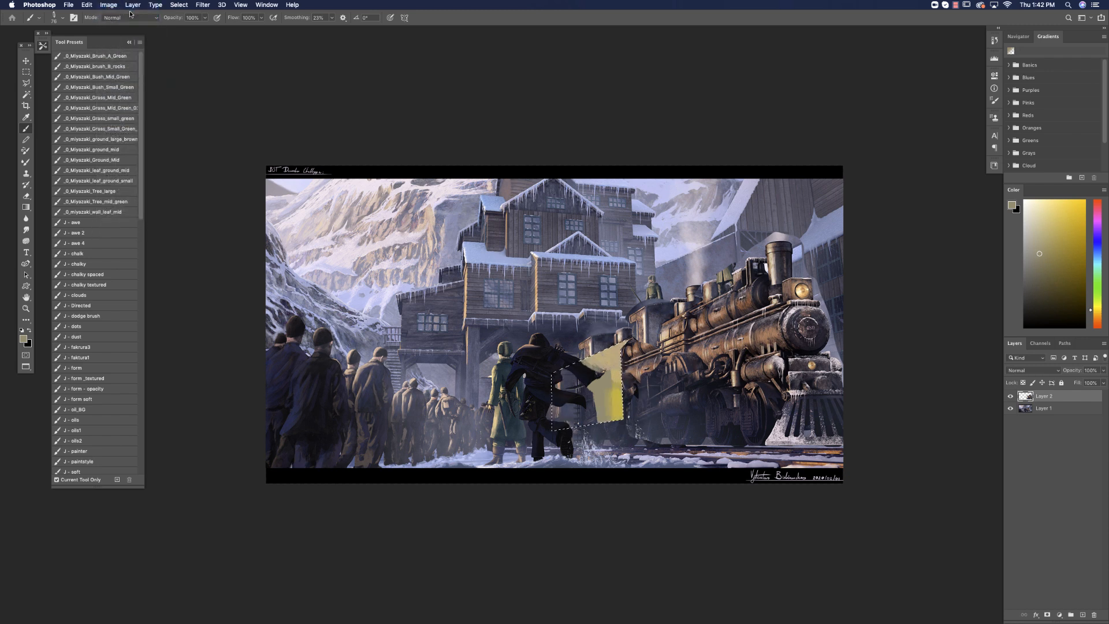
left_click_drag(616, 410, 623, 352)
left_click(609, 349, "alt")
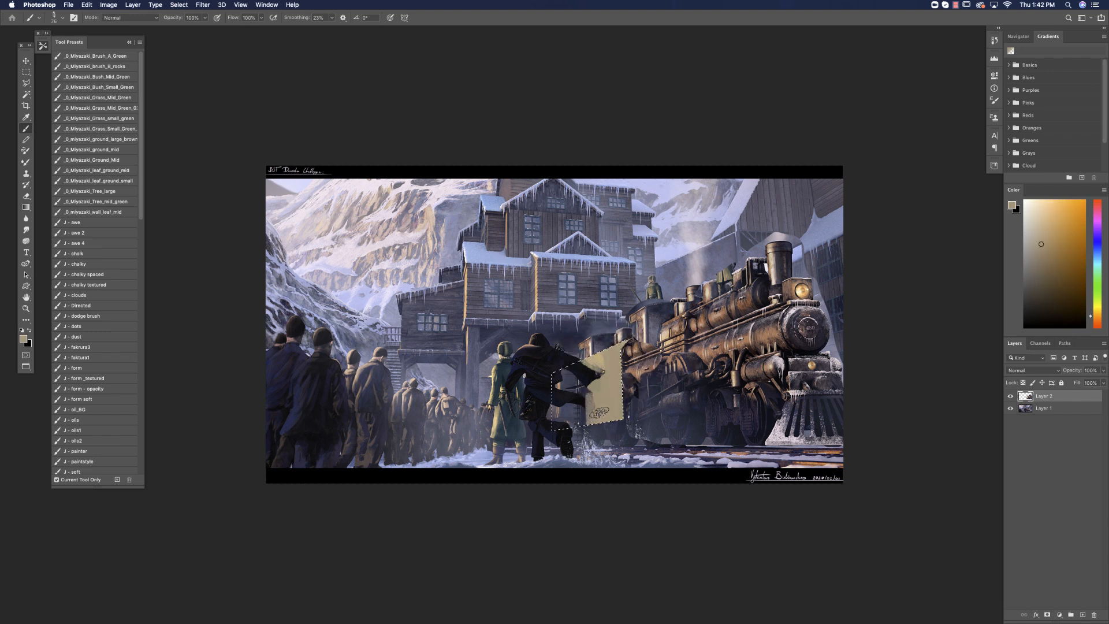
Choose a muted purple-grey and blend it into the lower part of the tan area behind the running man.
left_click(1036, 268)
left_click(1097, 234)
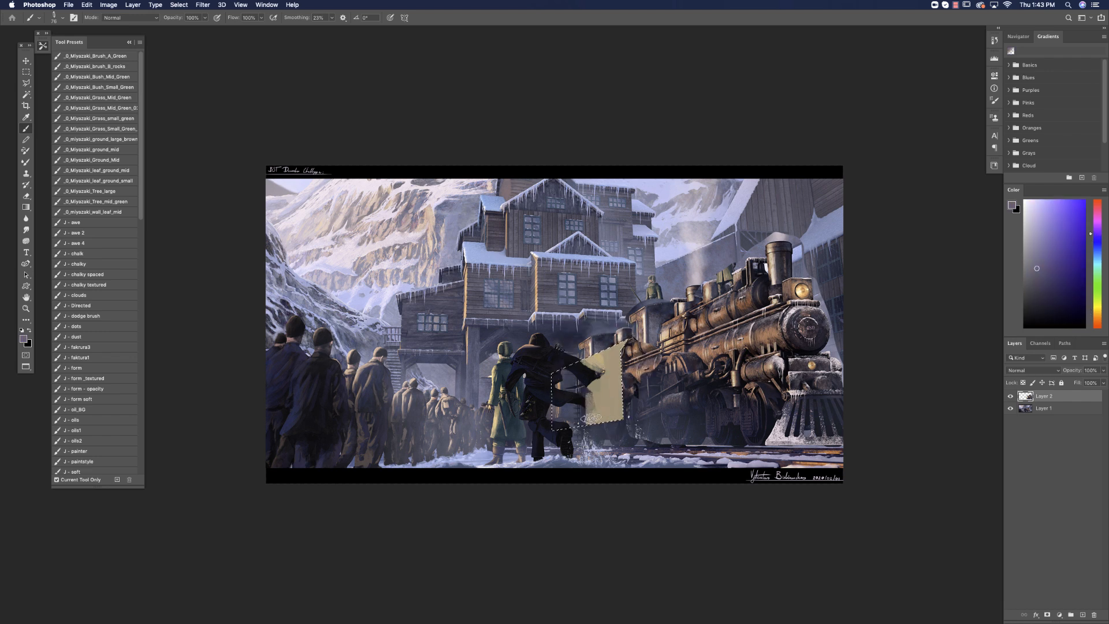
left_click(600, 399, "alt")
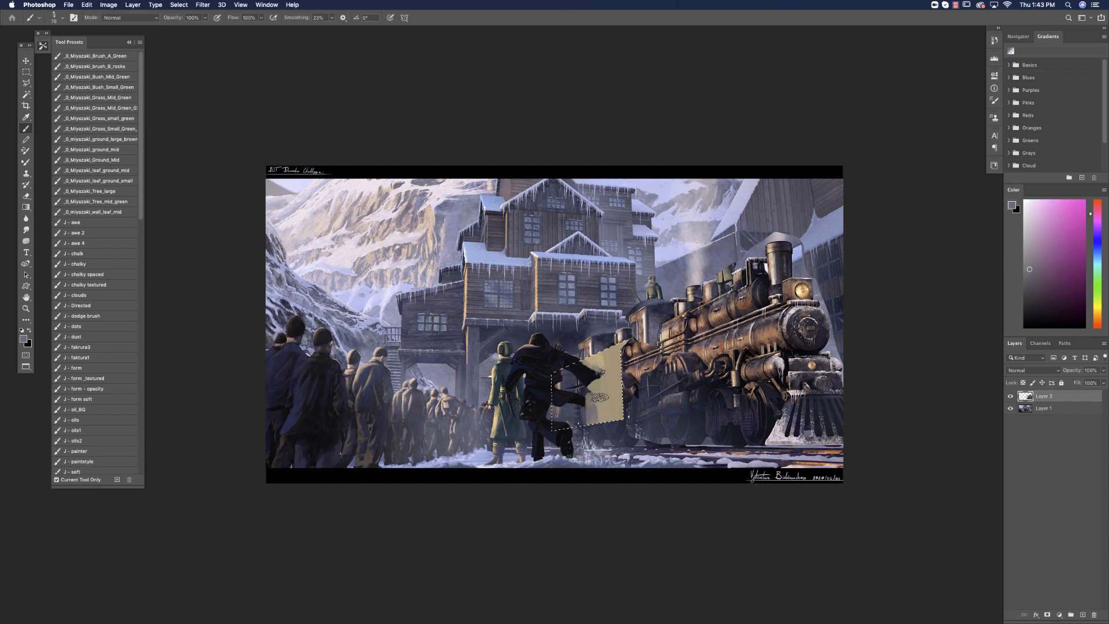
left_click(618, 405, "alt")
left_click_drag(616, 367, 625, 443)
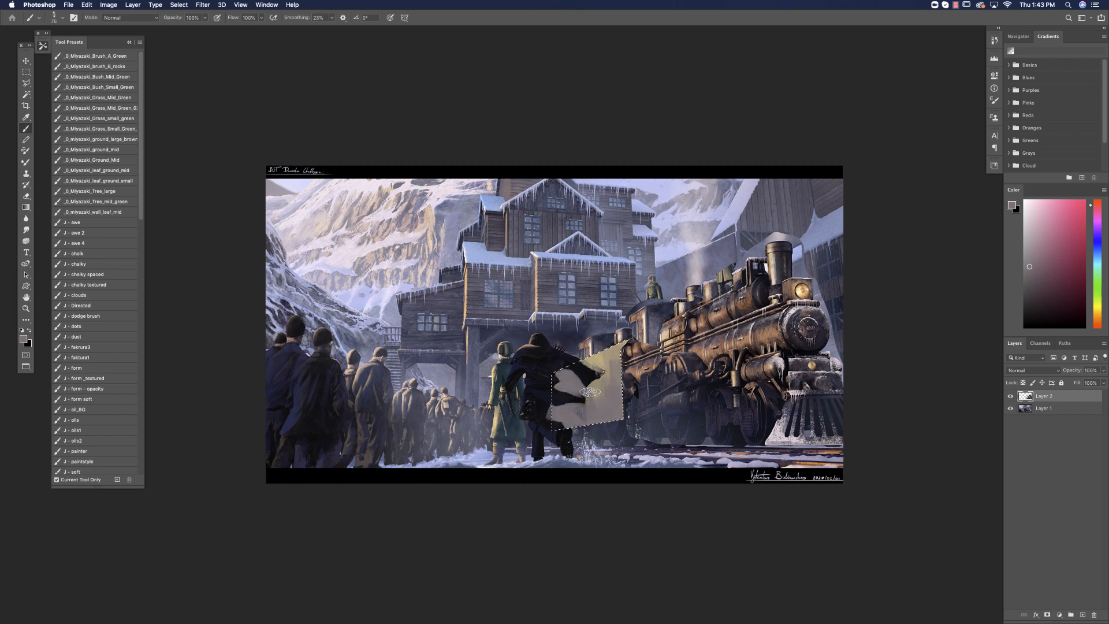
Sample the painted tones, choose a lighter warm orange-tan and brush it over the area's upper part.
left_click(592, 389, "alt")
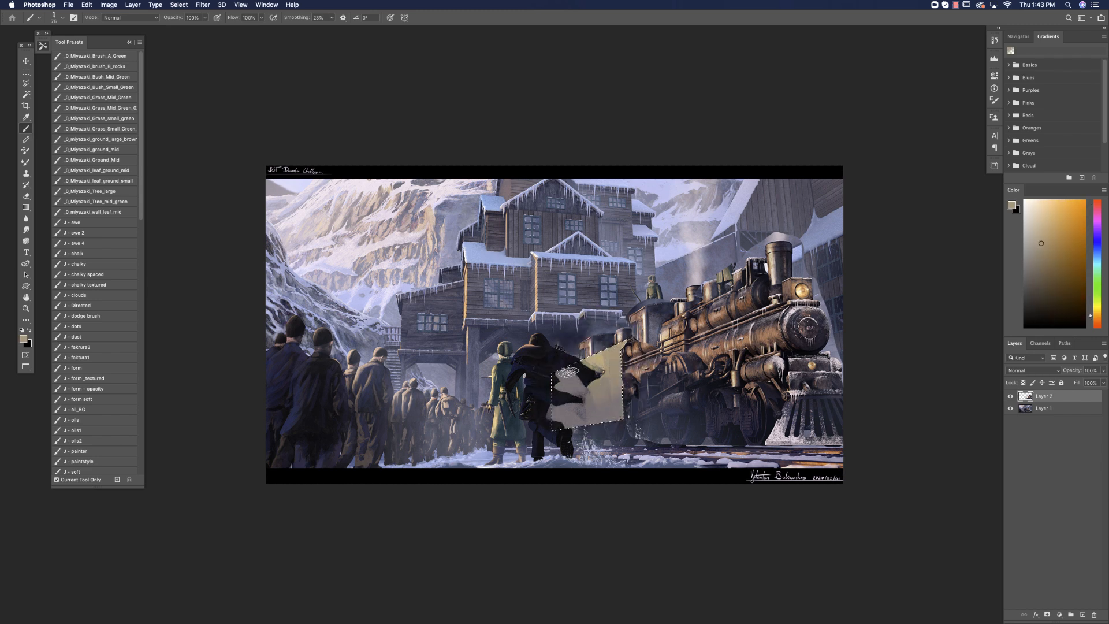
left_click(608, 382, "alt")
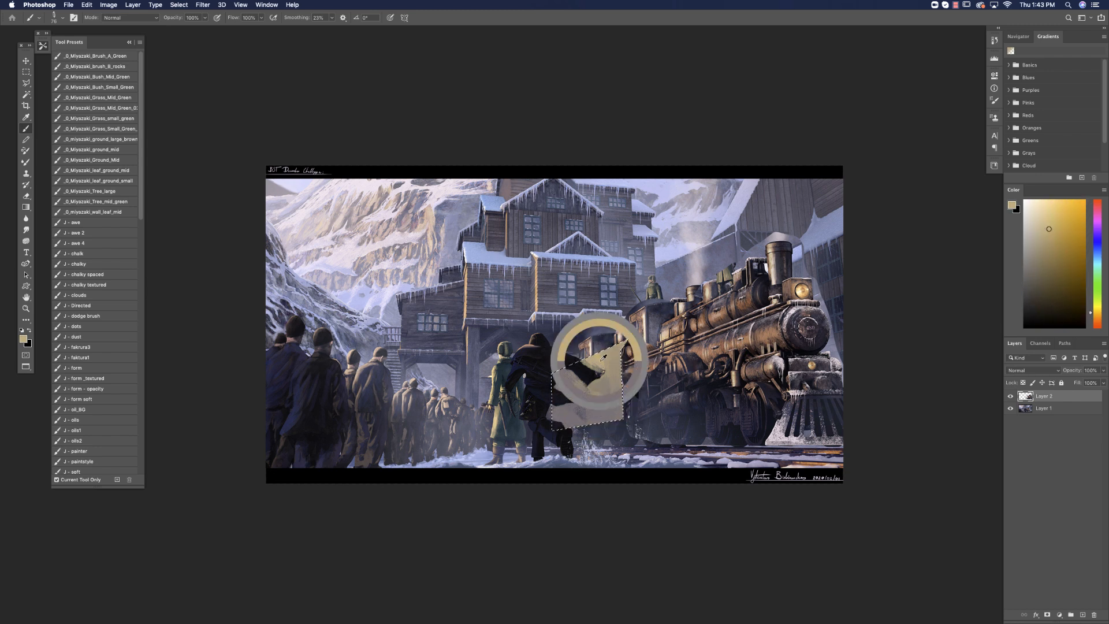
left_click(1097, 318)
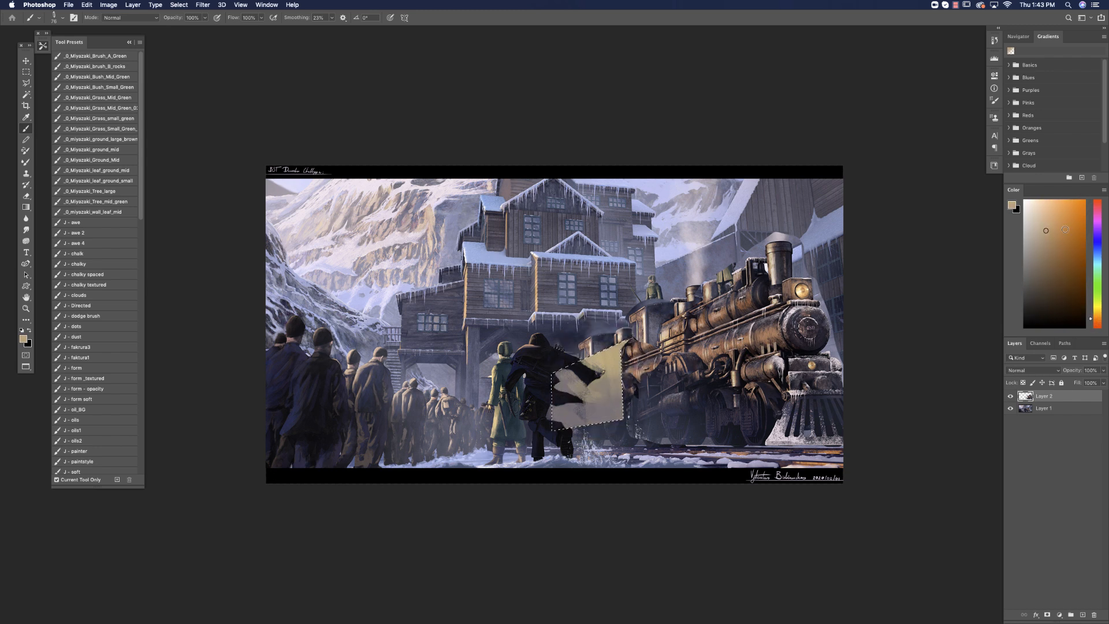
left_click(1050, 218)
left_click(615, 371, "alt")
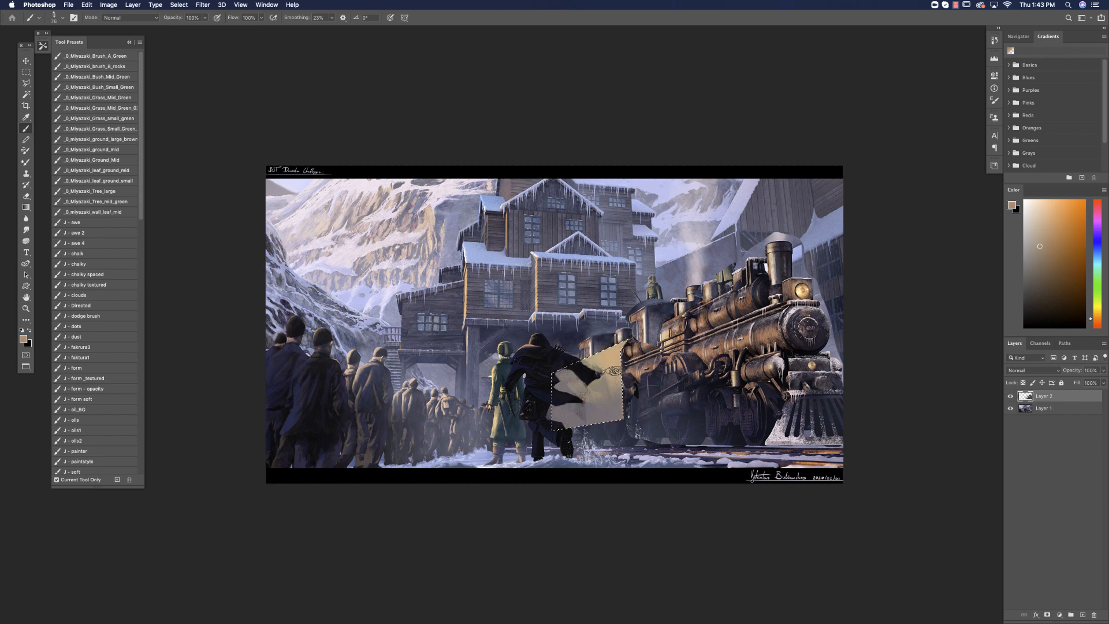
left_click(615, 372, "alt")
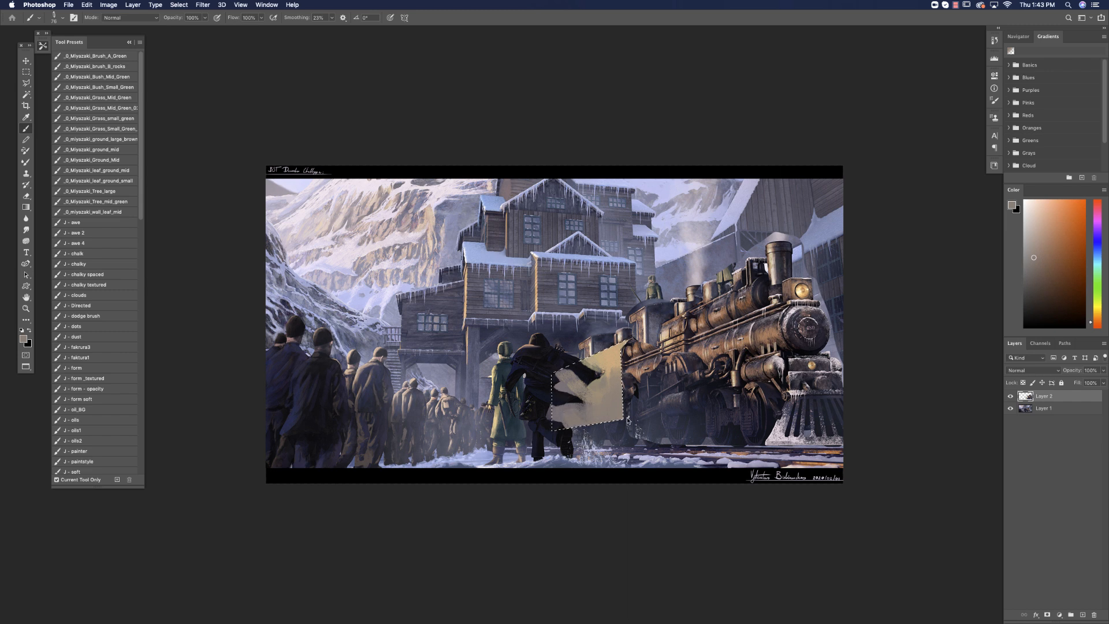
Draw thin dark plank lines across the tan area with a fine brush, and clear the selection.
right_click(637, 339)
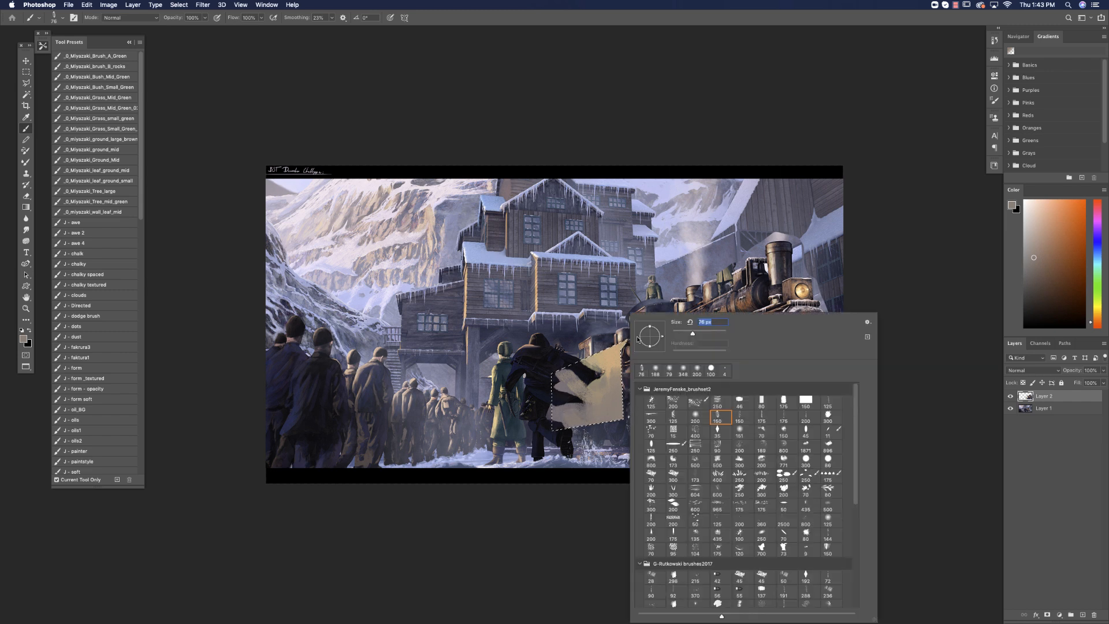
left_click(694, 414)
left_click_drag(679, 335, 673, 335)
key("Return")
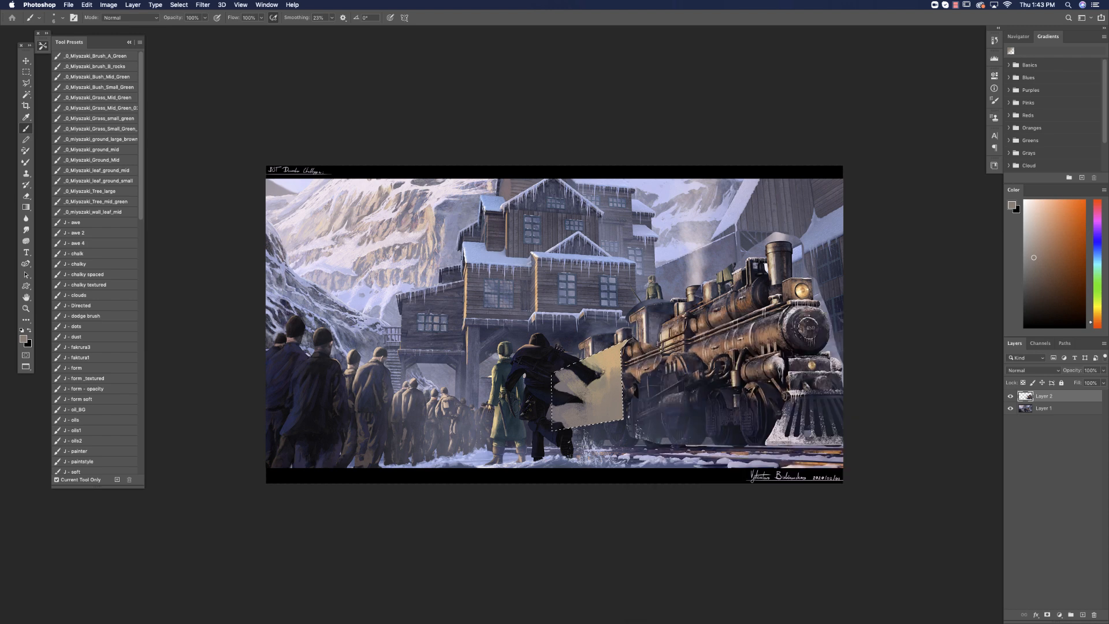
left_click(596, 419, "alt")
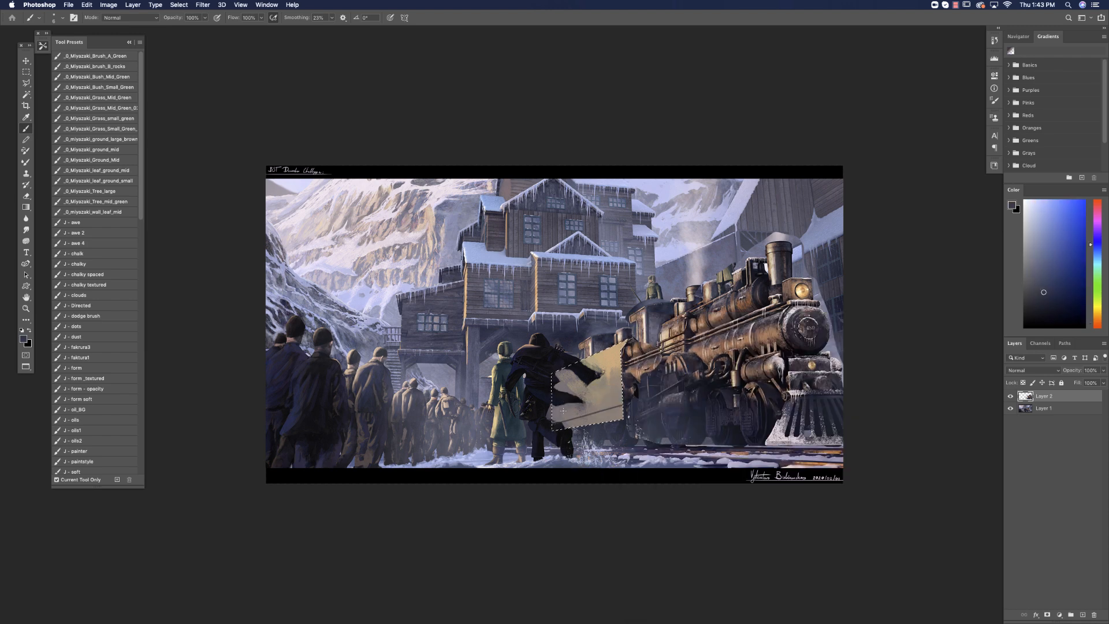
mouse_move(563, 411)
left_mouse_down()
mouse_move(622, 390)
mouse_move(622, 353)
left_mouse_up()
key("super+d")
Undo a trial soft shadow, and paint a near-black shadow under the building's eave above the running man with a hard 14 px brush.
right_click(607, 347)
left_click(664, 335)
left_click(578, 330, "alt")
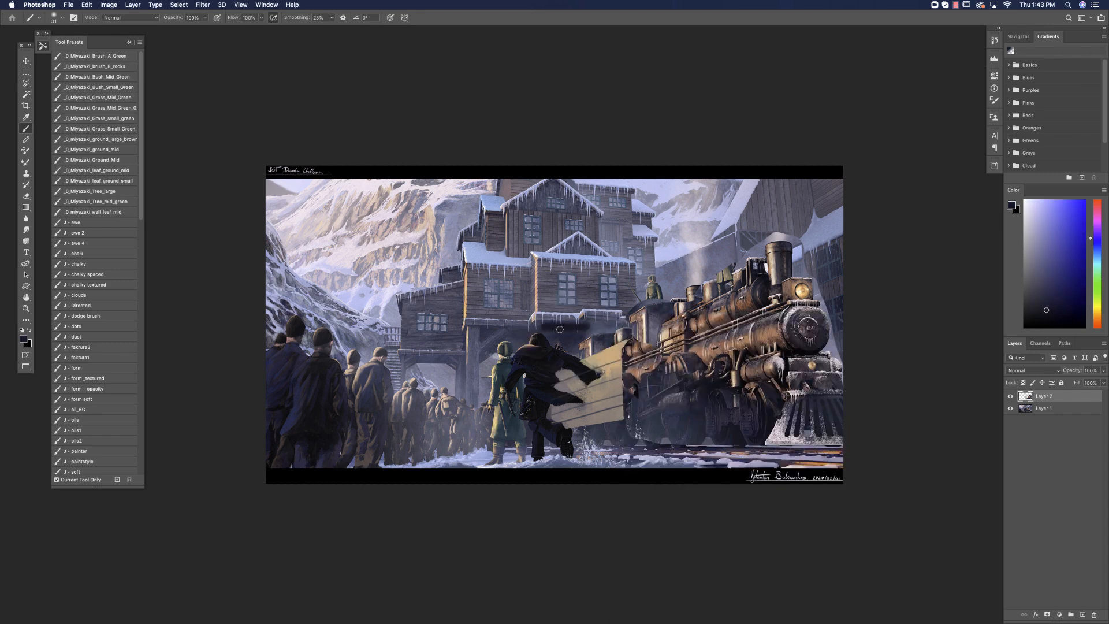
right_click(576, 343)
left_click(674, 350)
left_click(628, 333)
key("super+z")
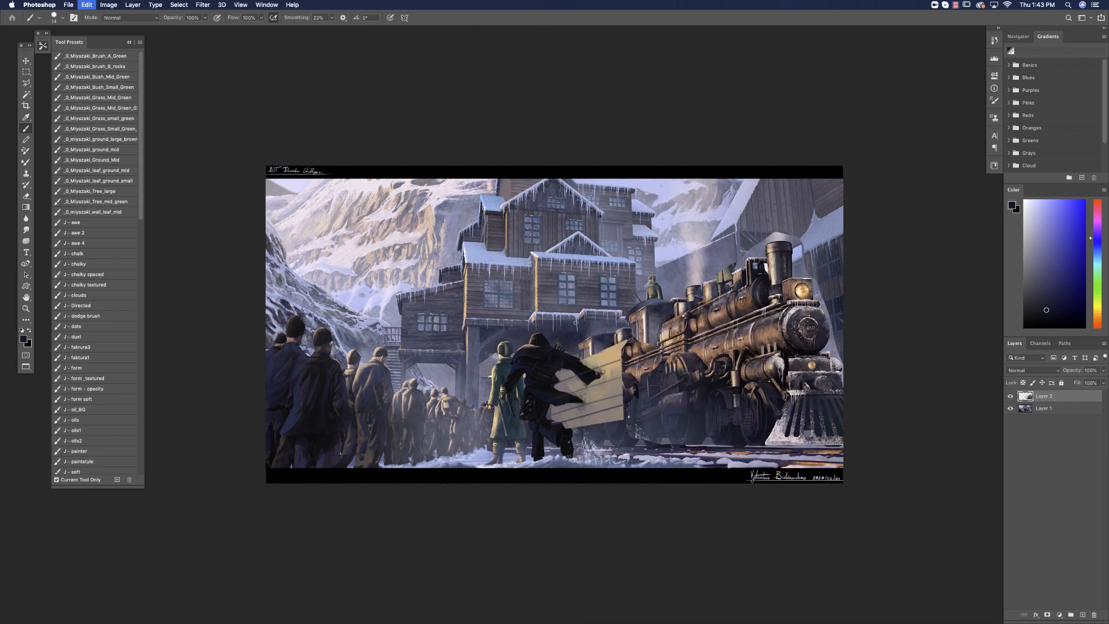
left_click_drag(533, 330, 588, 328)
mouse_move(538, 327)
left_mouse_down()
mouse_move(612, 320)
mouse_move(524, 333)
mouse_move(569, 349)
mouse_move(518, 331)
mouse_move(528, 341)
left_mouse_up()
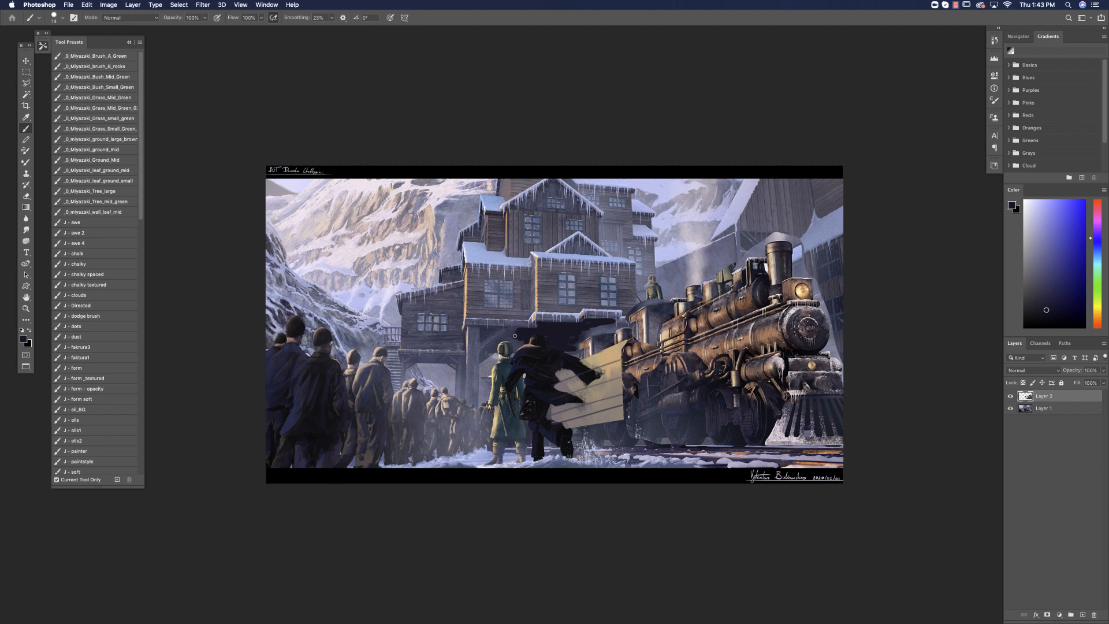
Hide the top layer, outline the running man's head and outstretched arm with the freehand Lasso, and show the layer again.
left_click(26, 84)
left_click_drag(27, 87, 57, 81)
left_click(1010, 397)
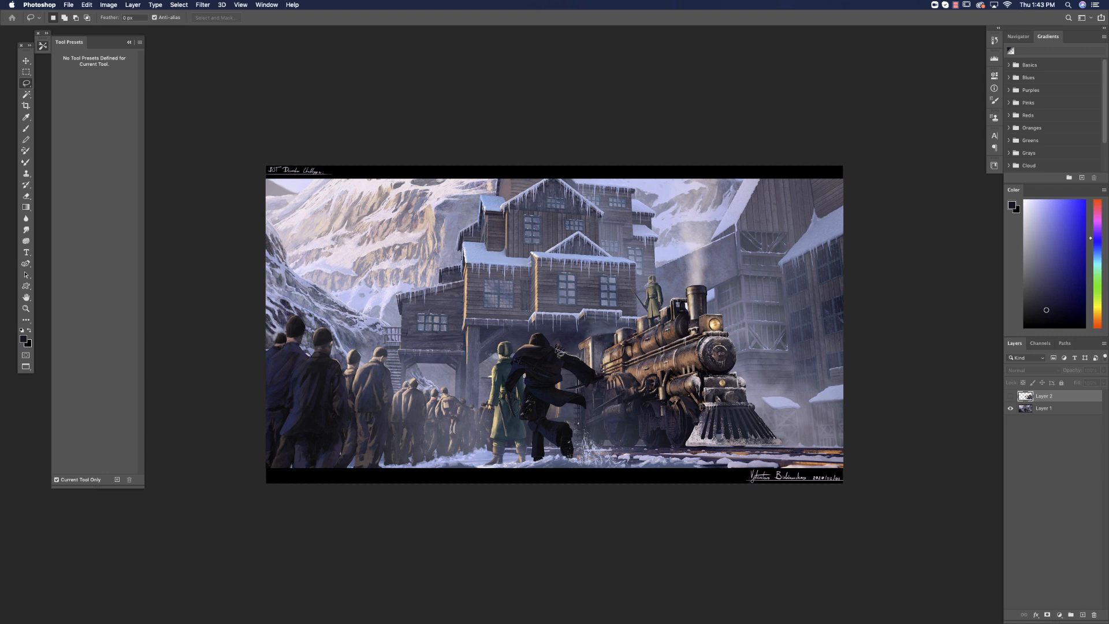
mouse_move(545, 335)
left_mouse_down()
mouse_move(532, 361)
mouse_move(593, 375)
left_mouse_up()
left_click(1010, 396)
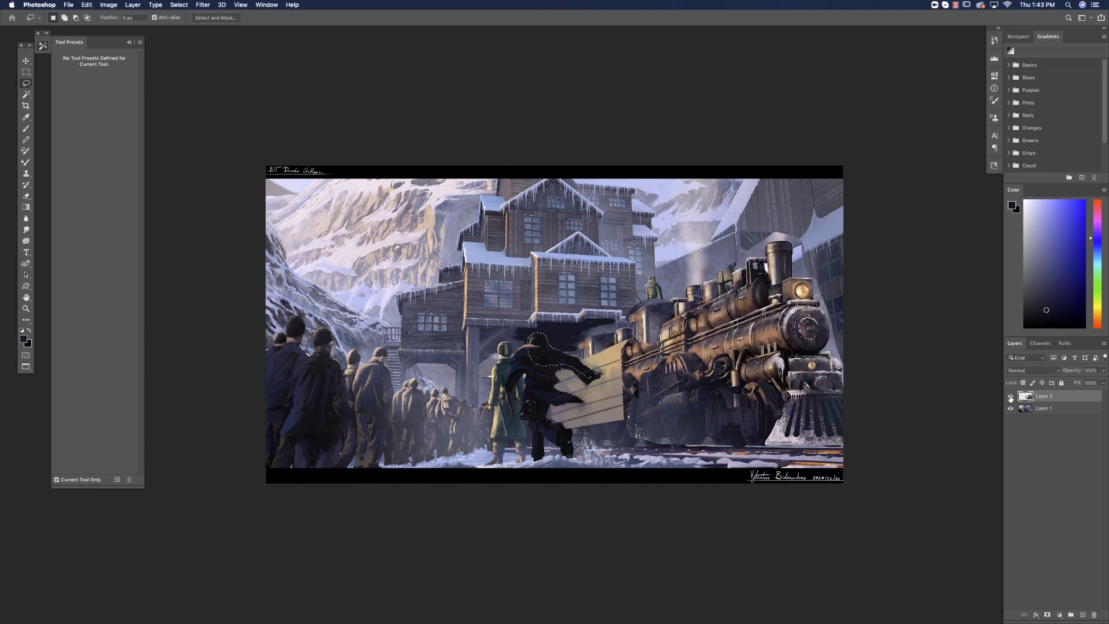
Choose a muted dark blue, enlarge the hard brush to 41 px and paint within the selected head and outstretched arm of the running man.
left_click(28, 129)
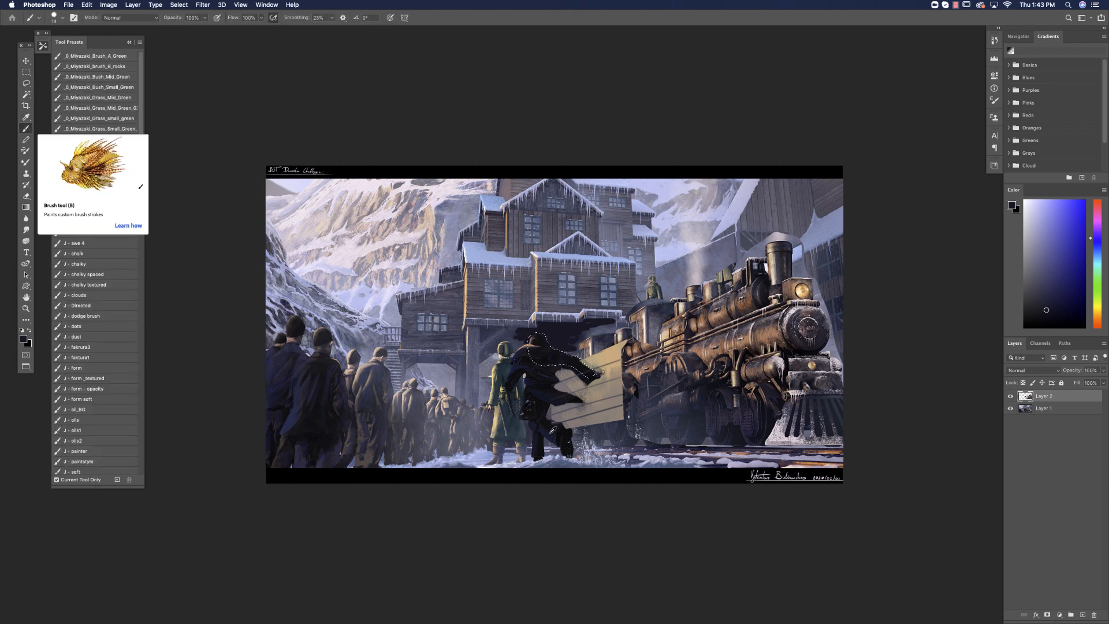
left_click(550, 428, "alt")
left_click(1036, 283)
right_click(570, 356)
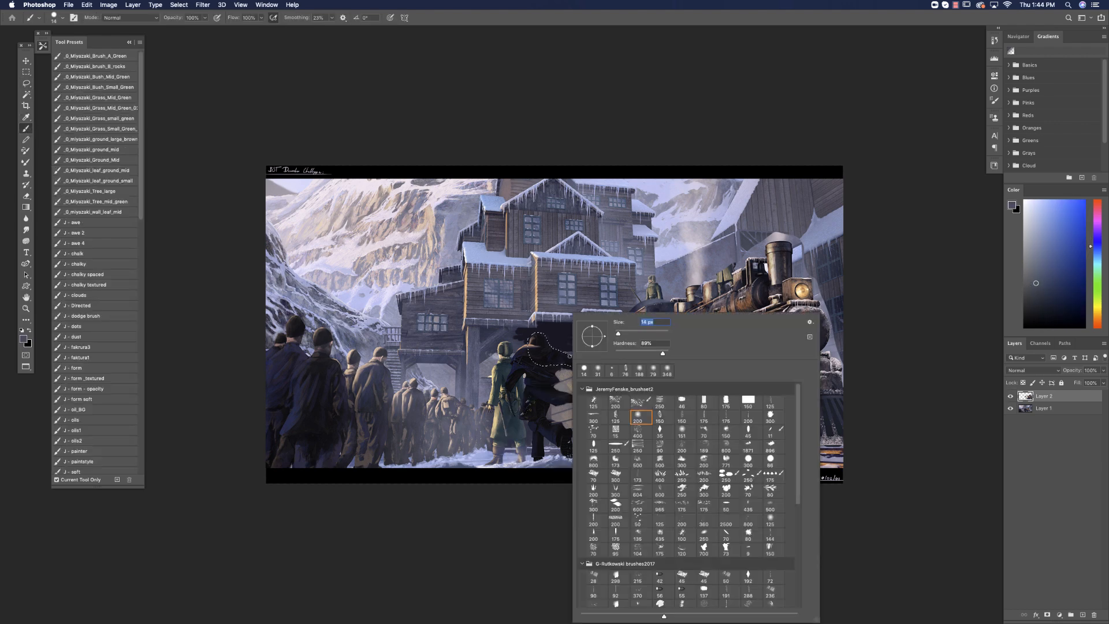
left_click(623, 334)
left_click(548, 338)
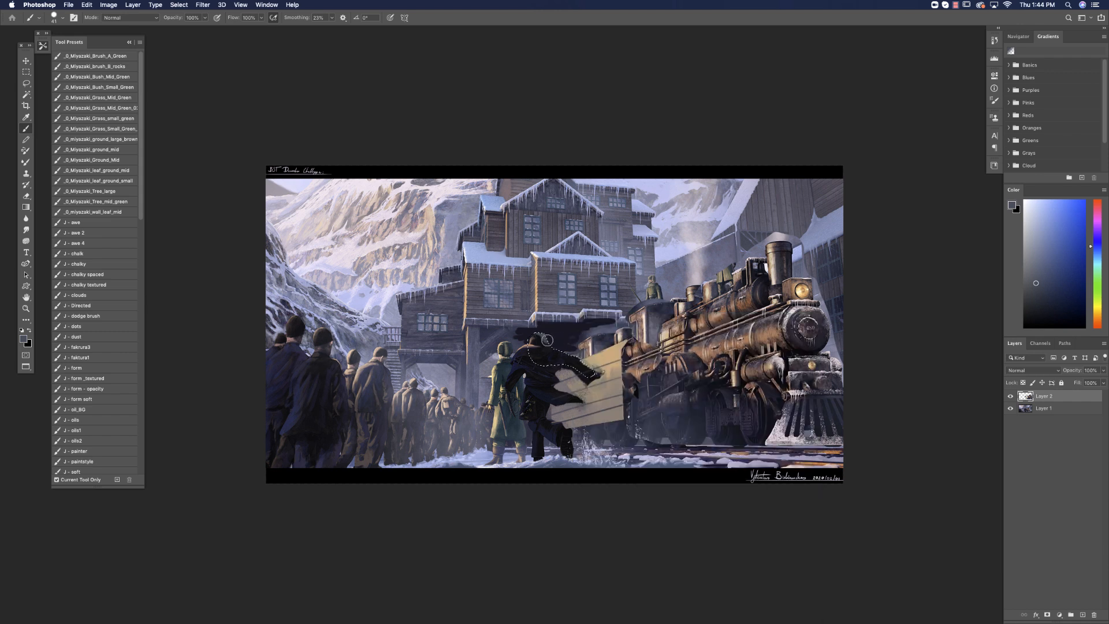
Brush dark teal-blue tones over the running man's head, shoulder and arm inside the selection, and clear the selection.
left_click(1050, 289)
left_click(561, 361, "alt")
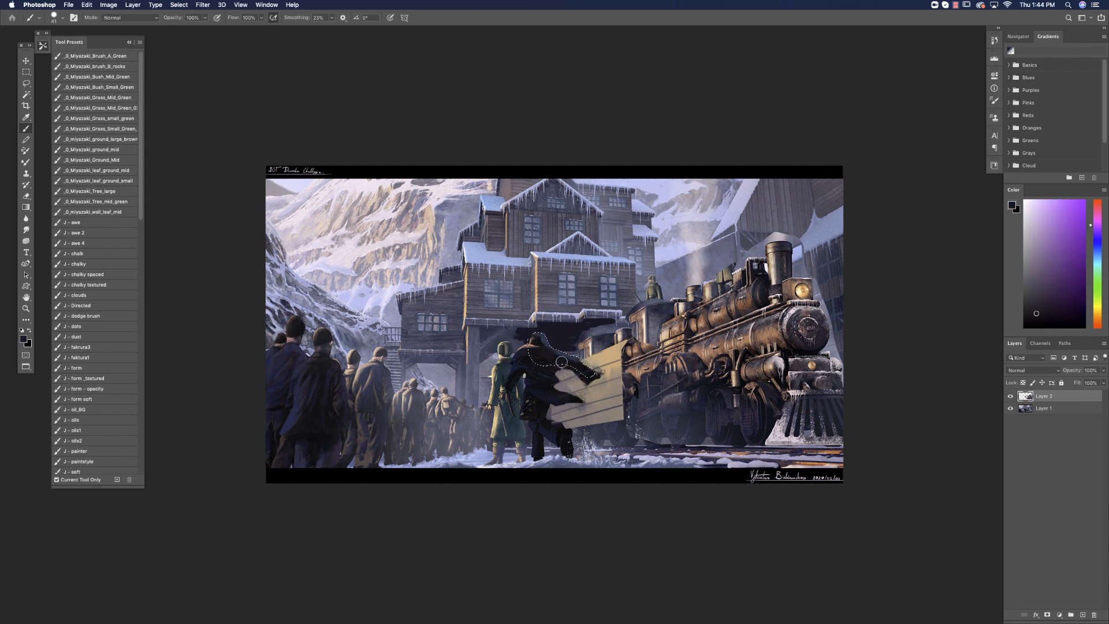
left_click(1050, 295)
left_click(1098, 258)
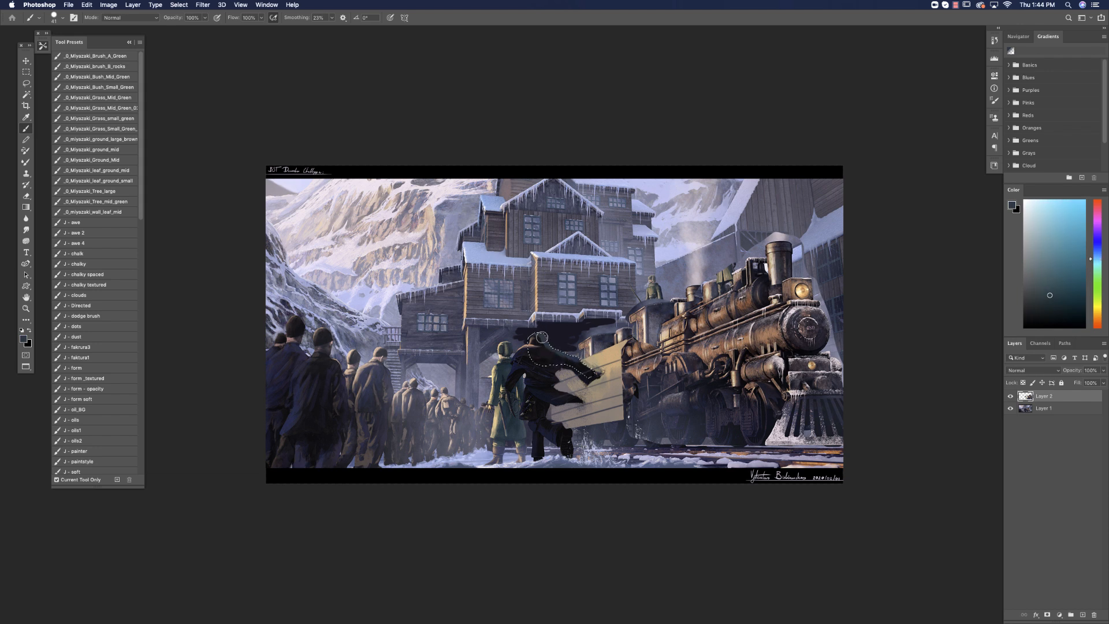
left_click(541, 342, "alt")
left_click(547, 341, "alt")
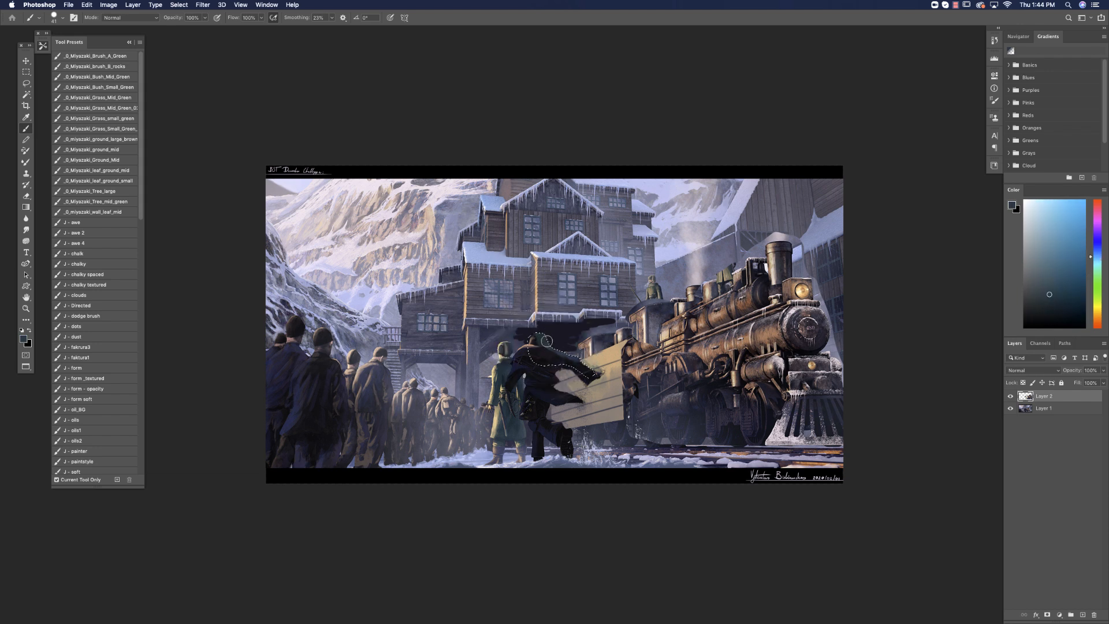
left_click(566, 350, "alt")
key("super+d")
Paint near-black shadows along the plank area's right and lower edges and beneath the eave behind the running man.
left_click(630, 386, "alt")
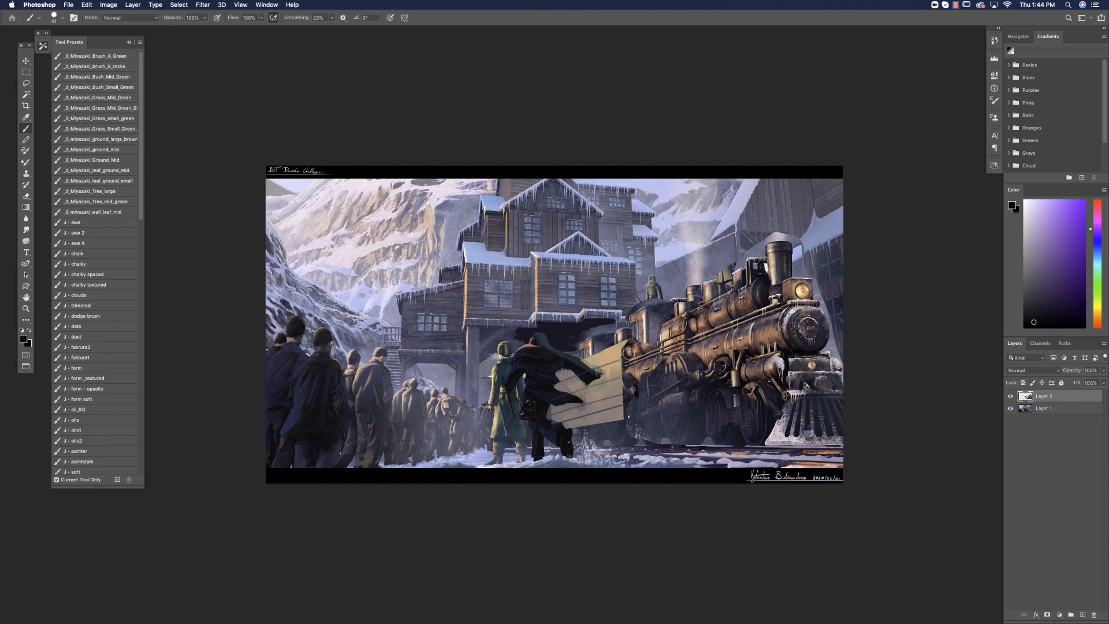
mouse_move(626, 387)
left_mouse_down()
mouse_move(629, 425)
mouse_move(571, 433)
mouse_move(631, 436)
left_mouse_up()
left_click(599, 429, "alt")
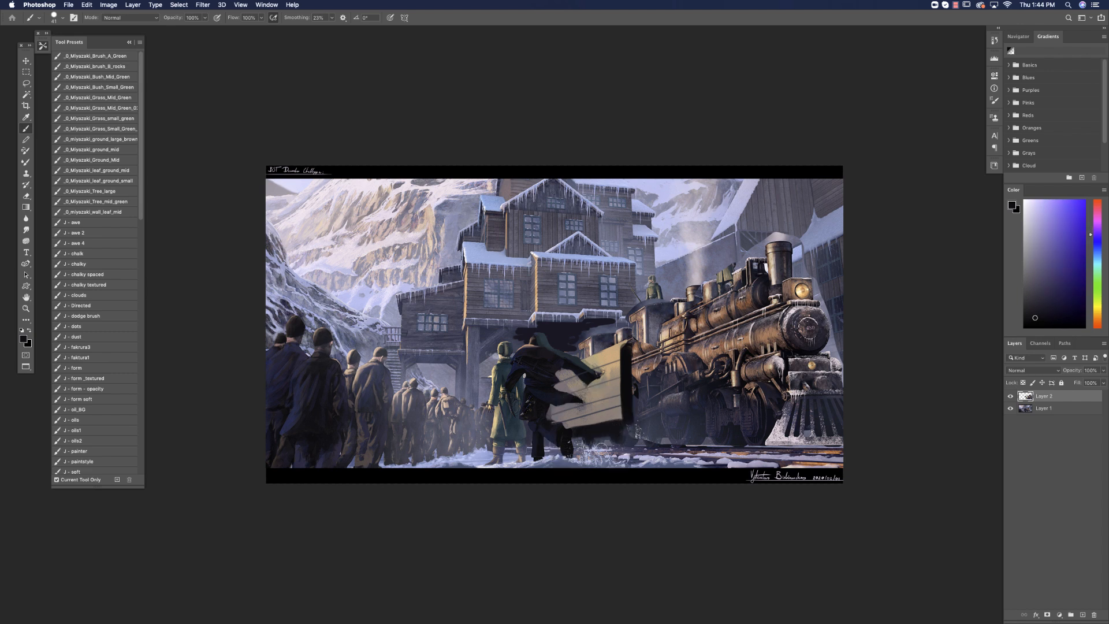
right_click(588, 326)
left_click(523, 337, "alt")
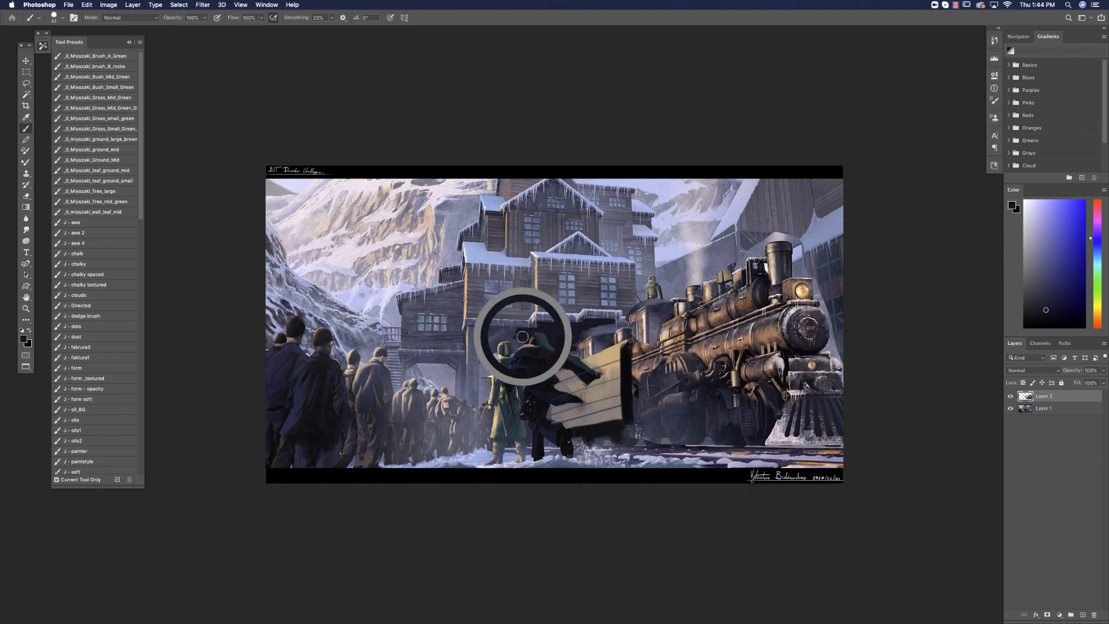
mouse_move(523, 337)
left_mouse_down()
mouse_move(518, 346)
mouse_move(527, 337)
left_mouse_up()
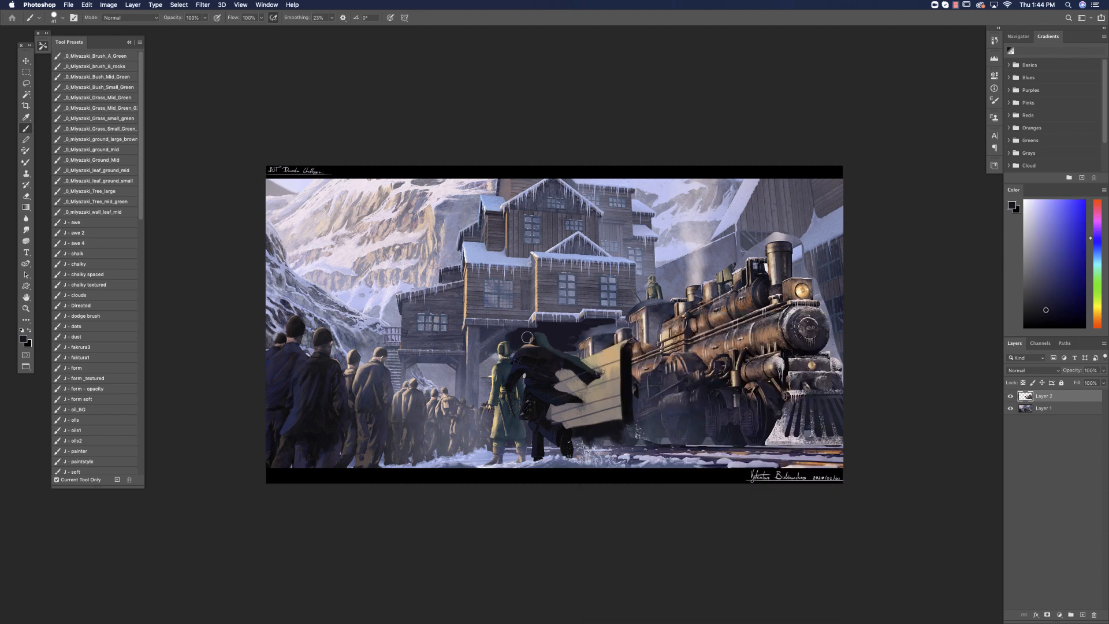
right_click(590, 320)
key("Return")
Outline the bright mountain area between the station building and the right-hand roof with the freehand Lasso, and add a new layer.
key("l")
mouse_move(739, 194)
left_mouse_down()
mouse_move(711, 244)
mouse_move(658, 271)
mouse_move(654, 215)
mouse_move(631, 195)
mouse_move(637, 149)
mouse_move(803, 121)
left_mouse_up()
key("b")
left_click(1081, 615)
Fill the selected background area with dark desaturated blue using a soft 200 px brush at 0% hardness.
right_click(644, 303)
left_click(697, 413)
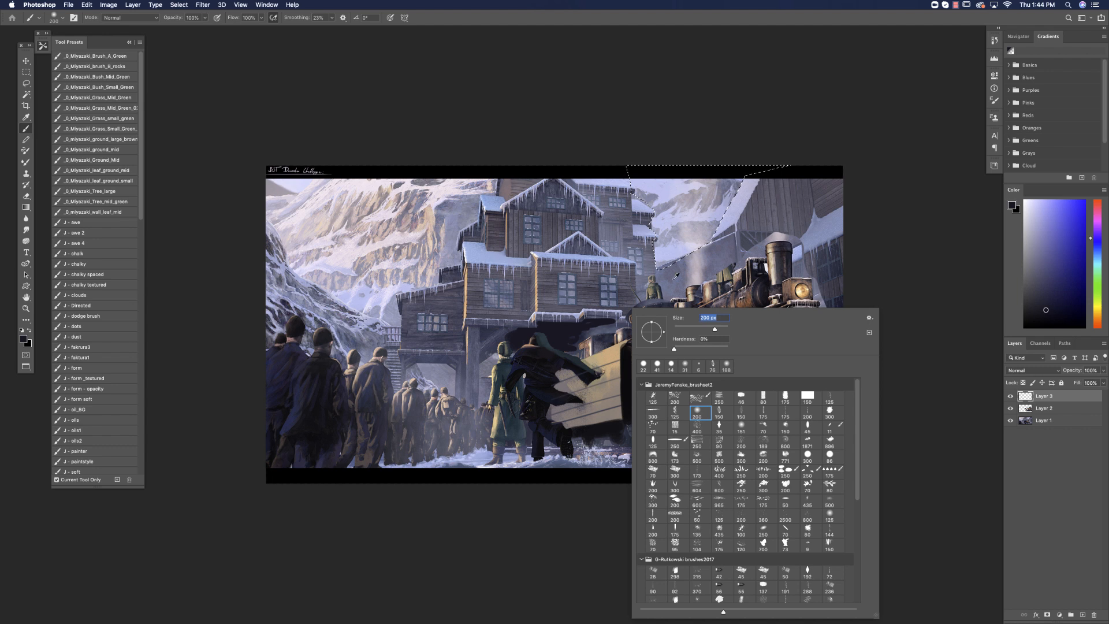
left_click(1099, 235)
left_click(1047, 283)
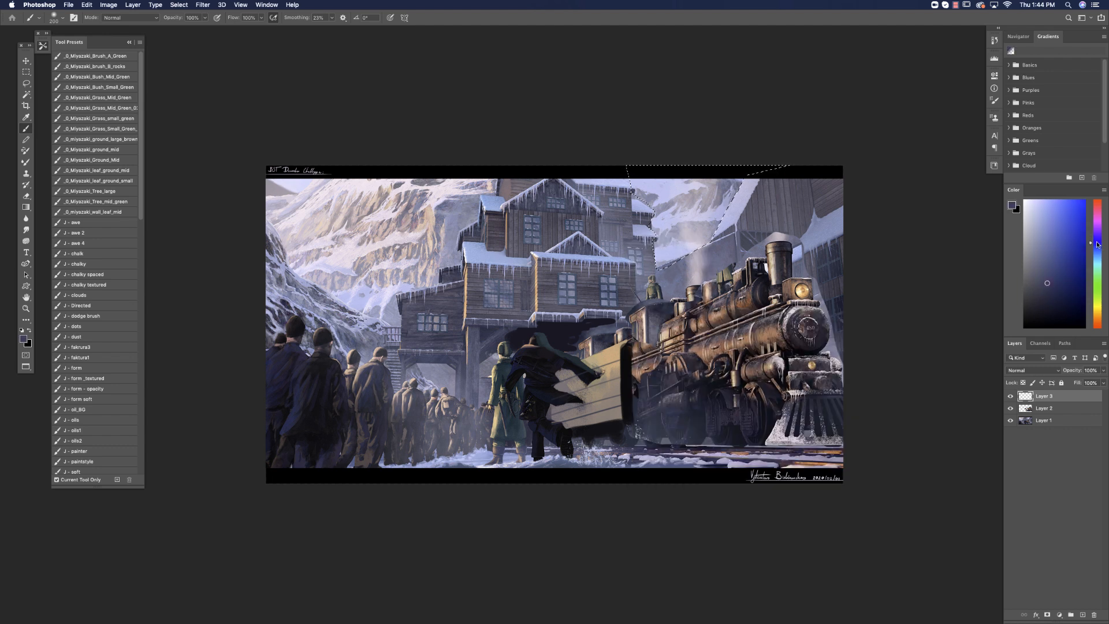
mouse_move(607, 231)
left_mouse_down()
mouse_move(667, 188)
mouse_move(587, 208)
mouse_move(681, 203)
mouse_move(689, 238)
mouse_move(758, 216)
mouse_move(768, 250)
left_mouse_up()
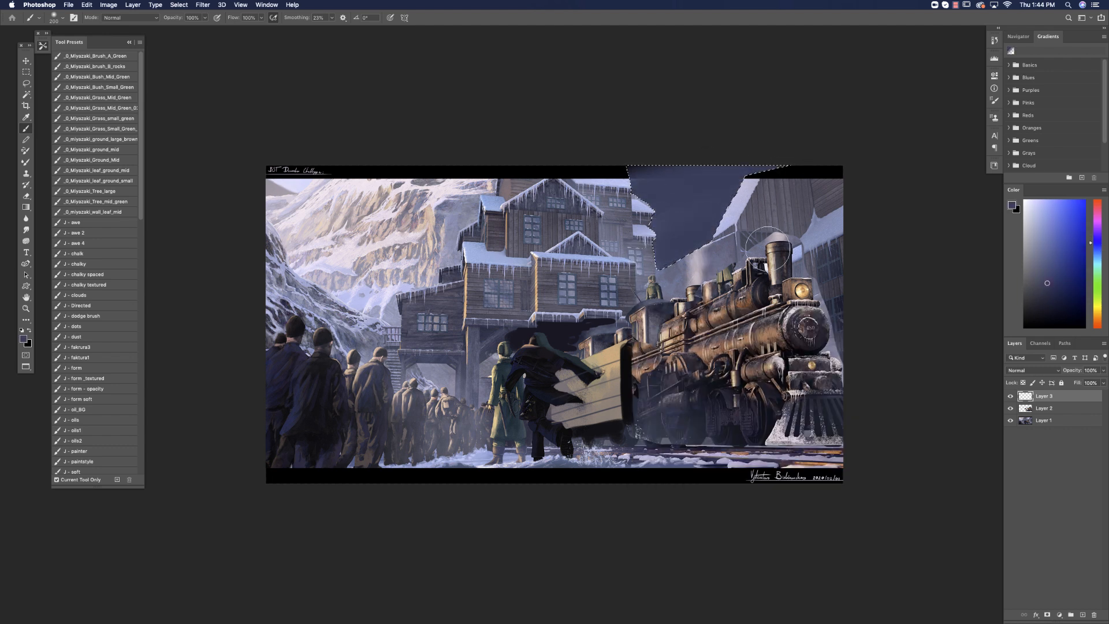
Enlarge the soft brush to 412 px and blend lighter blue and faint warm orange-brown tones into the selected background.
left_click(1037, 252)
right_click(670, 297)
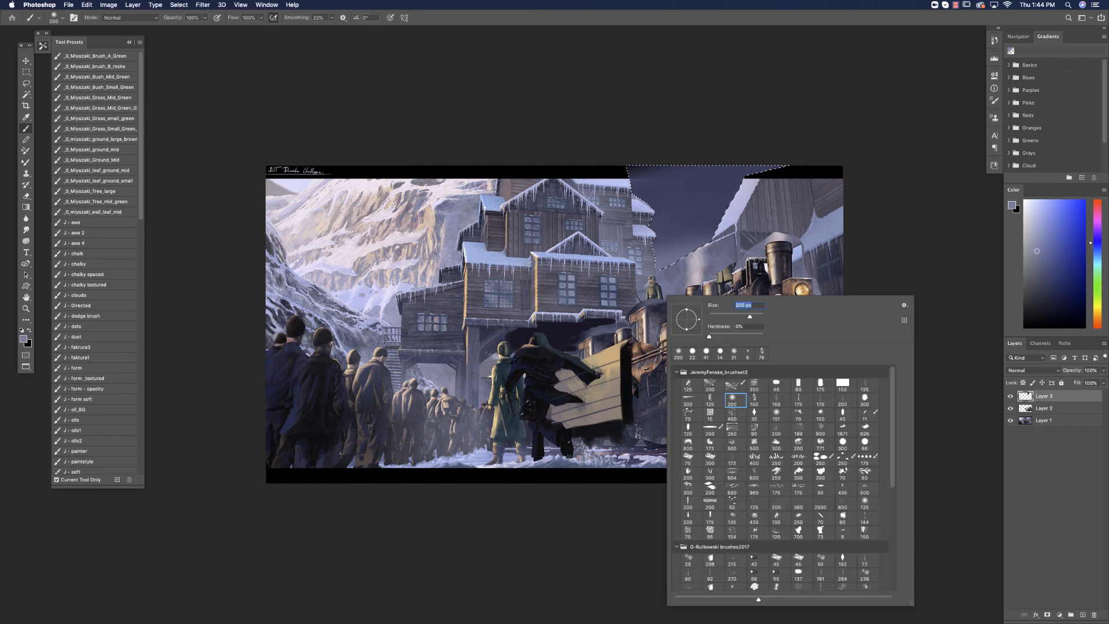
left_click_drag(753, 315, 757, 315)
left_click(1048, 255)
mouse_move(612, 270)
left_mouse_down()
mouse_move(715, 266)
mouse_move(625, 258)
mouse_move(798, 238)
mouse_move(602, 213)
mouse_move(790, 202)
left_mouse_up()
left_click(672, 249, "alt")
left_click(1096, 323)
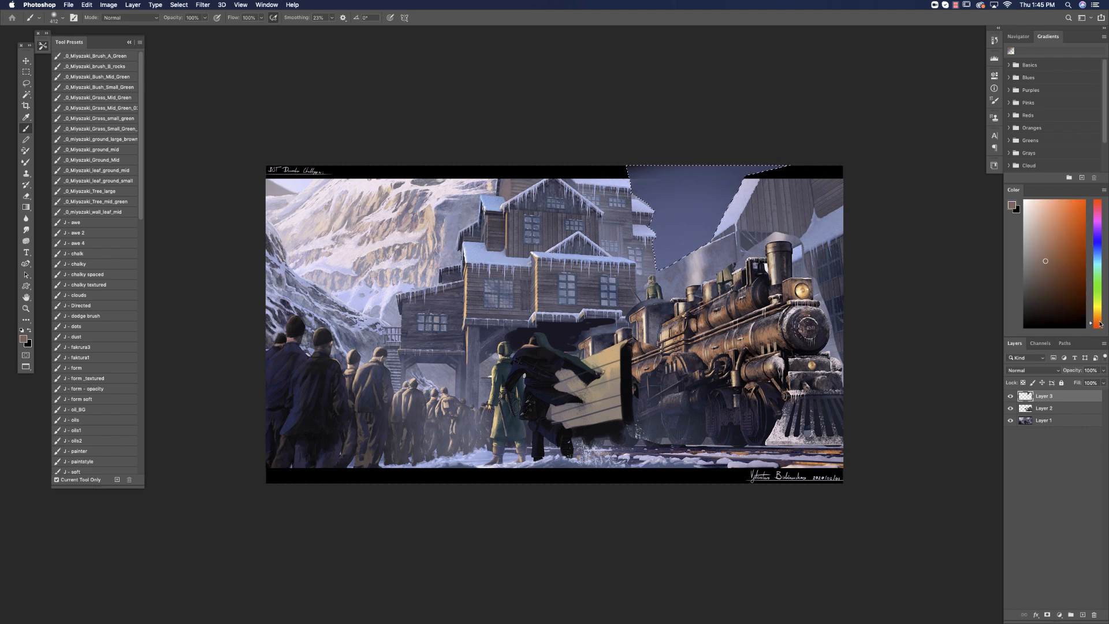
left_click(644, 248, "alt")
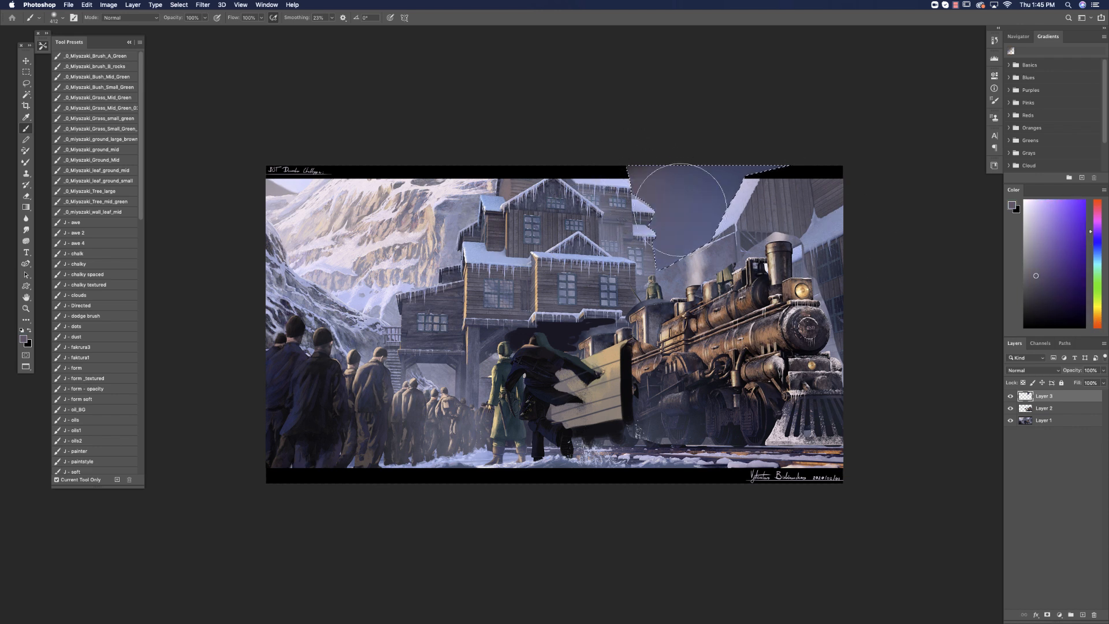
key("super+d")
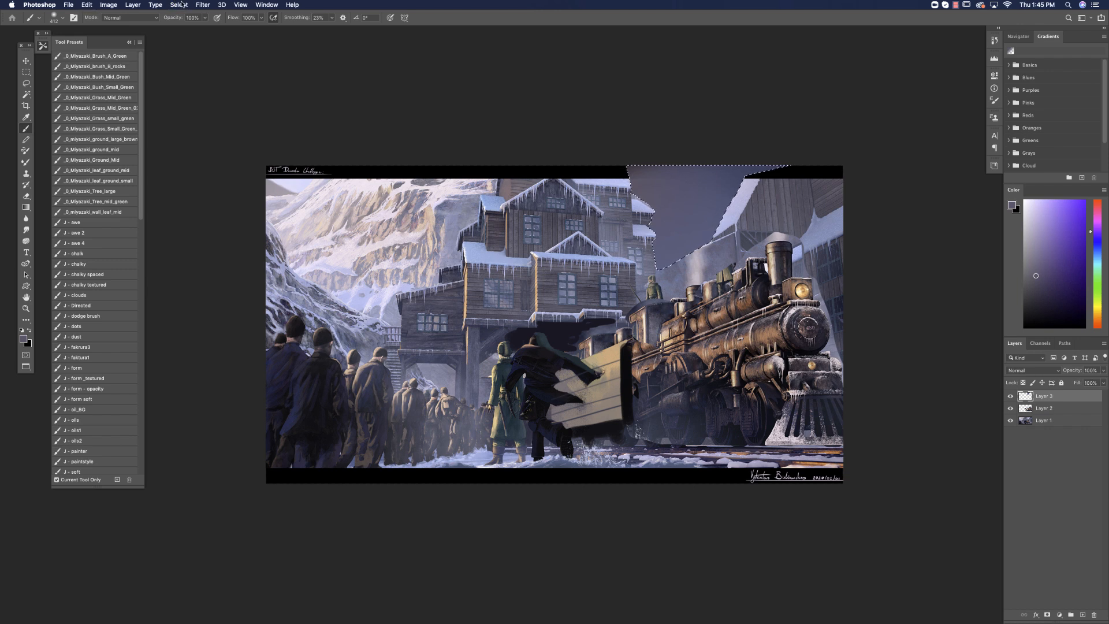
Invert the selection, brush soft dark blue over the buildings' edges around the background on a new layer, and clear the selection.
left_click(181, 5)
left_click(186, 41)
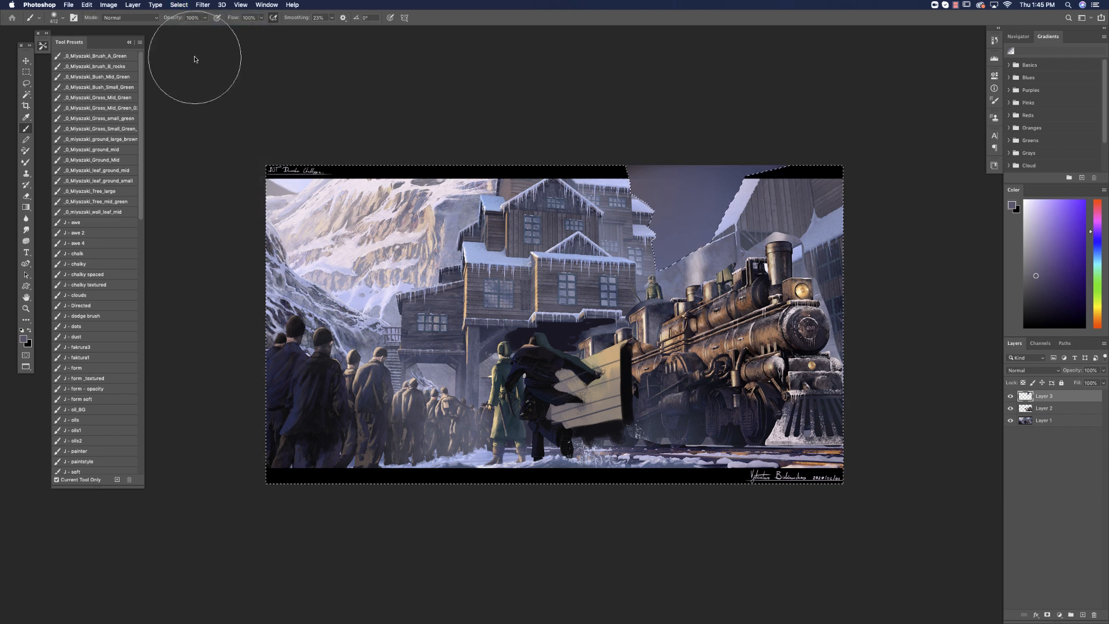
left_click(1083, 615)
left_click(700, 184, "alt")
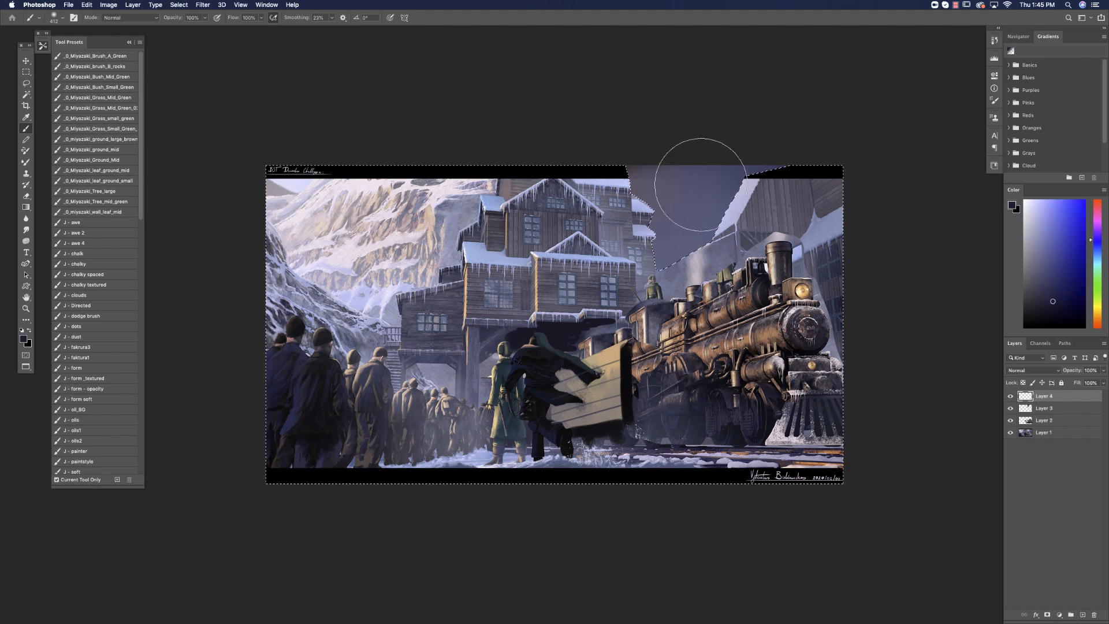
left_click_drag(656, 169, 687, 289)
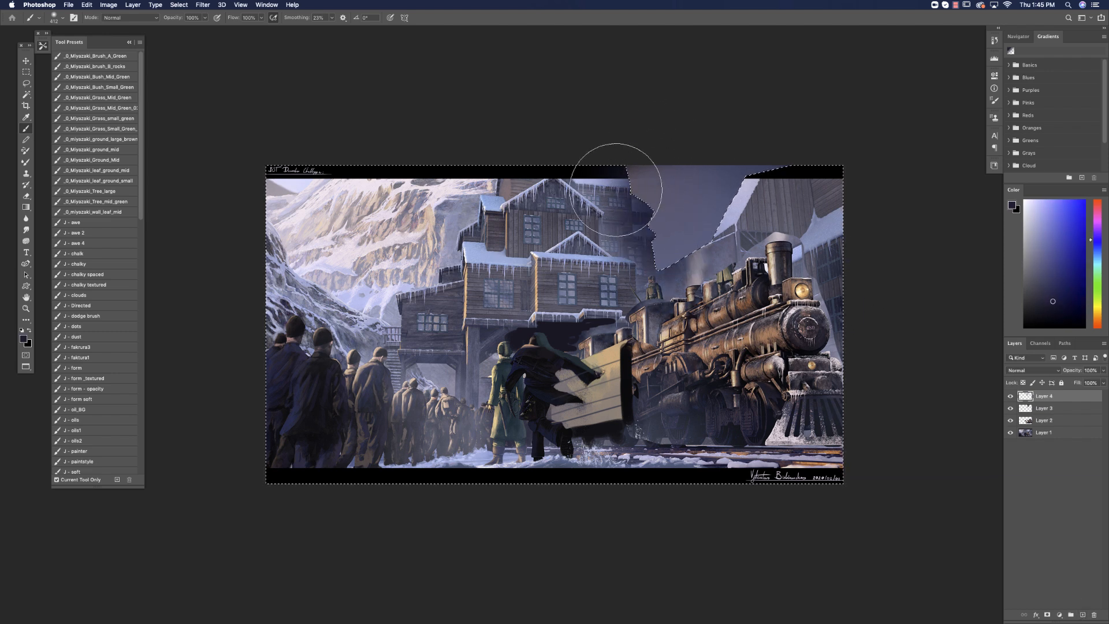
left_click_drag(619, 186, 613, 254)
mouse_move(694, 261)
left_mouse_down()
mouse_move(762, 107)
mouse_move(730, 178)
mouse_move(714, 268)
mouse_move(812, 103)
left_mouse_up()
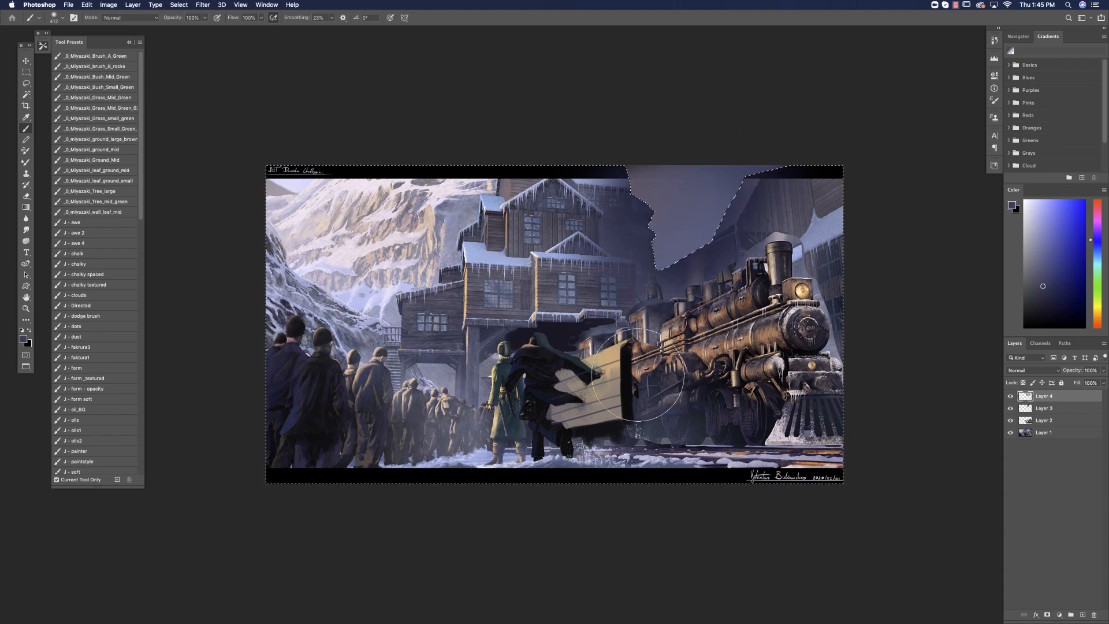
key("super+d")
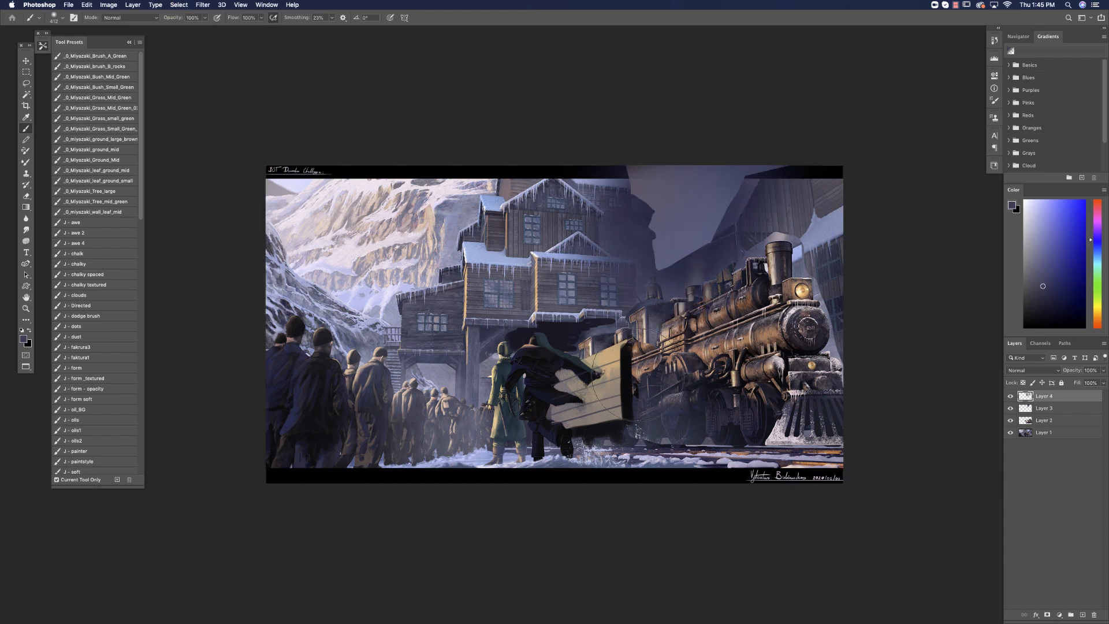
Stamp all visible layers into a new merged layer on top and choose the Blur tool.
key("super+alt+shift+e")
left_click(27, 218)
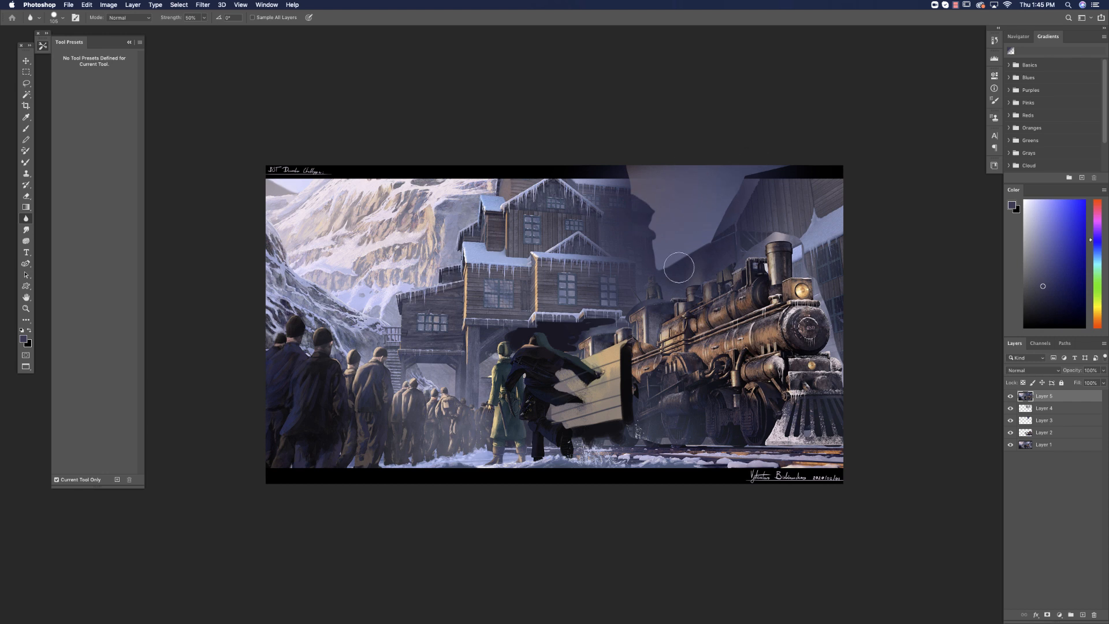
Try a soft light blue-violet mist over the gap between the station building and the locomotive, painted on a new layer.
left_click(26, 128)
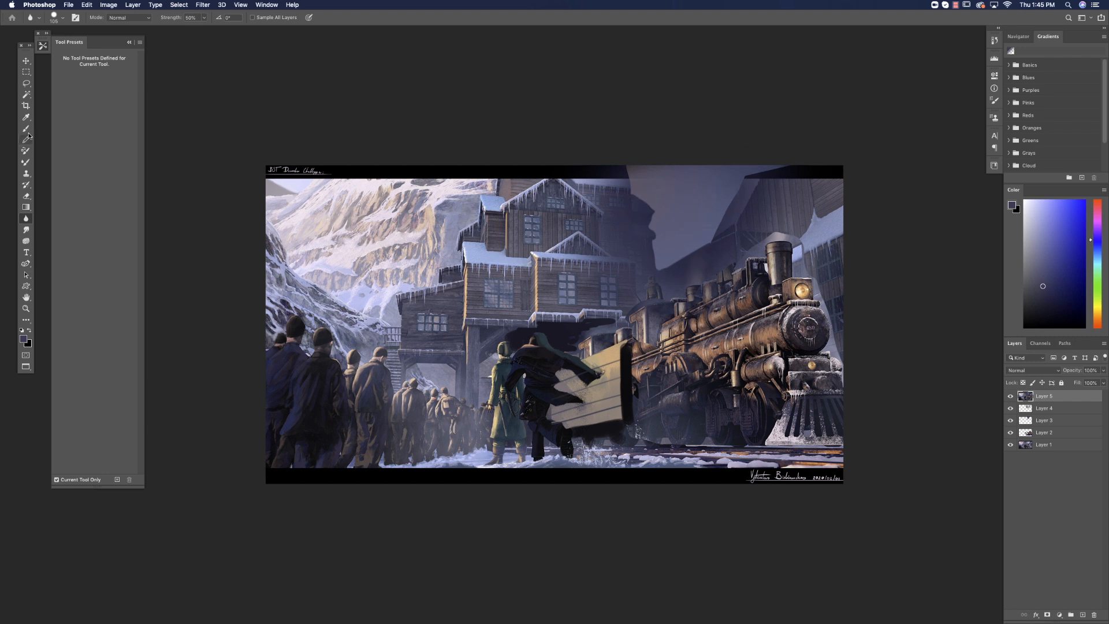
left_click(1041, 248)
left_click(1083, 613)
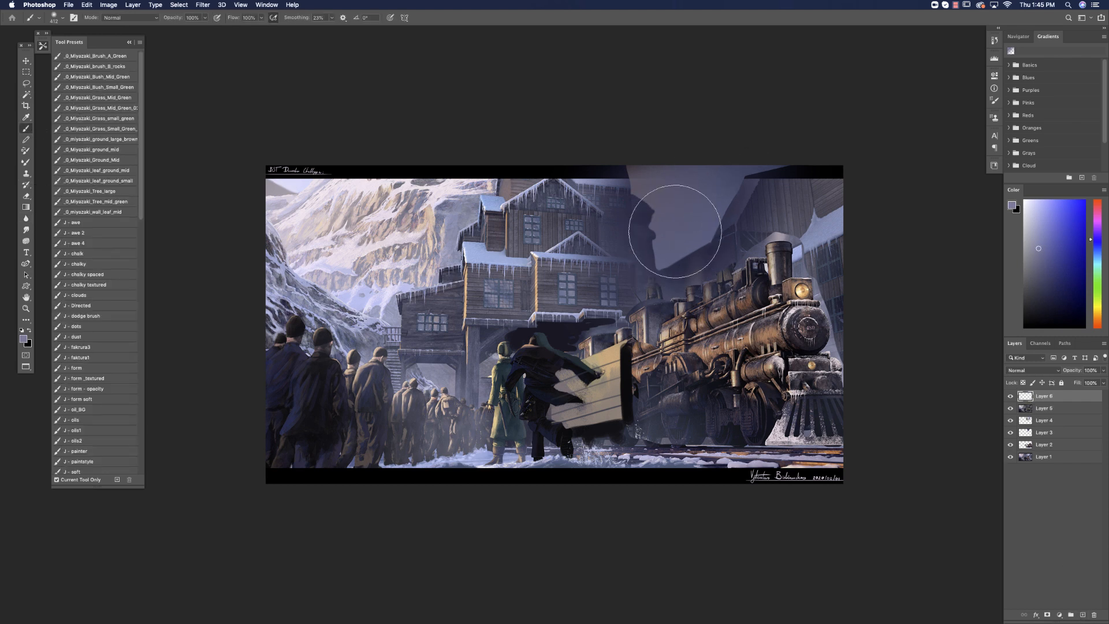
mouse_move(649, 215)
left_mouse_down()
mouse_move(663, 260)
mouse_move(643, 329)
mouse_move(717, 275)
left_mouse_up()
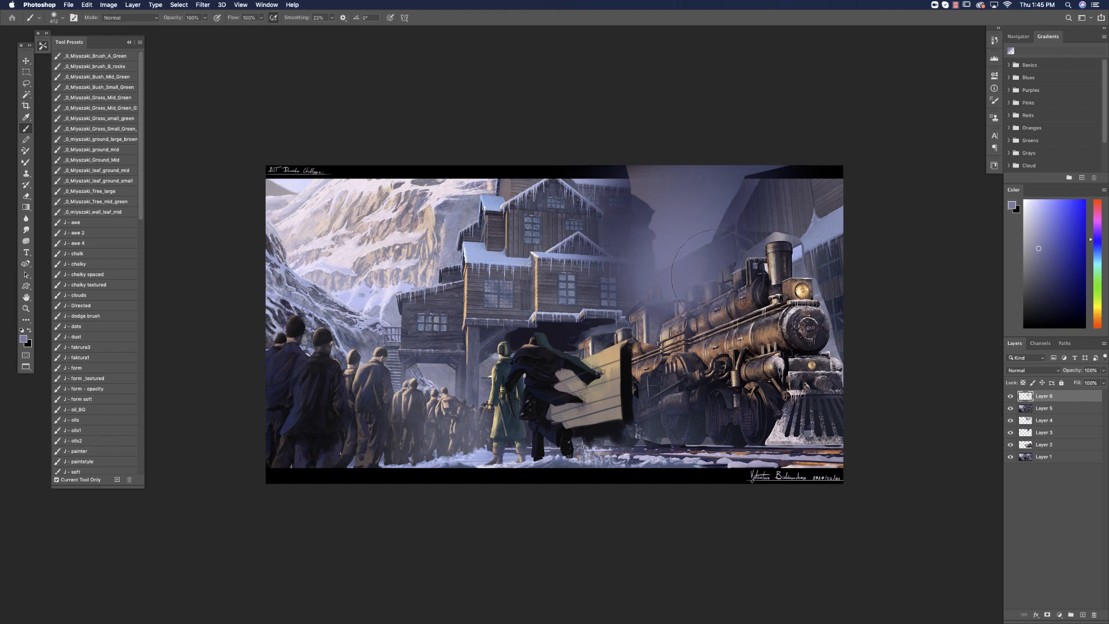
left_click(1045, 248)
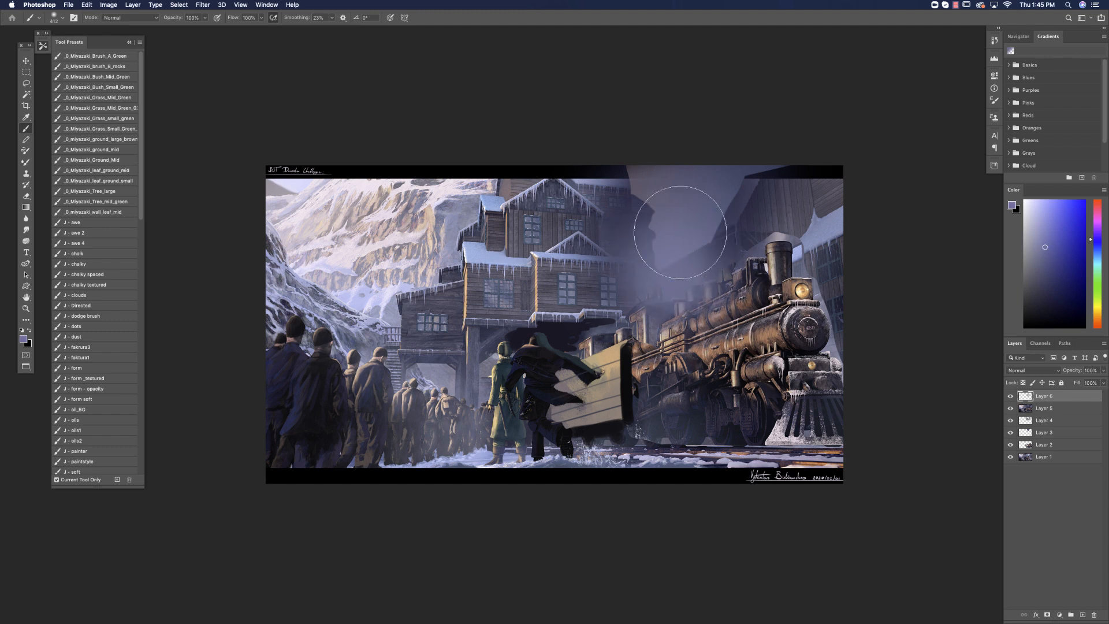
Lasso the locomotive and the station building's edge and delete the mist covering them, clearing each selection.
key("l")
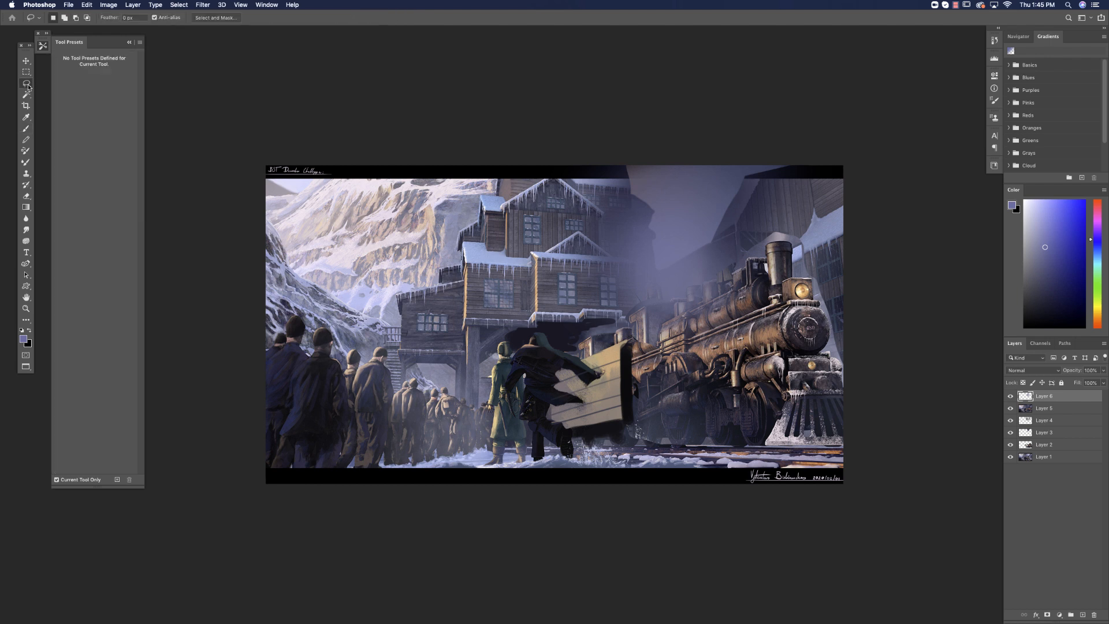
mouse_move(719, 283)
left_mouse_down()
mouse_move(682, 298)
mouse_move(661, 298)
mouse_move(659, 286)
mouse_move(630, 347)
mouse_move(803, 426)
left_mouse_up()
key("Delete")
key("super+d")
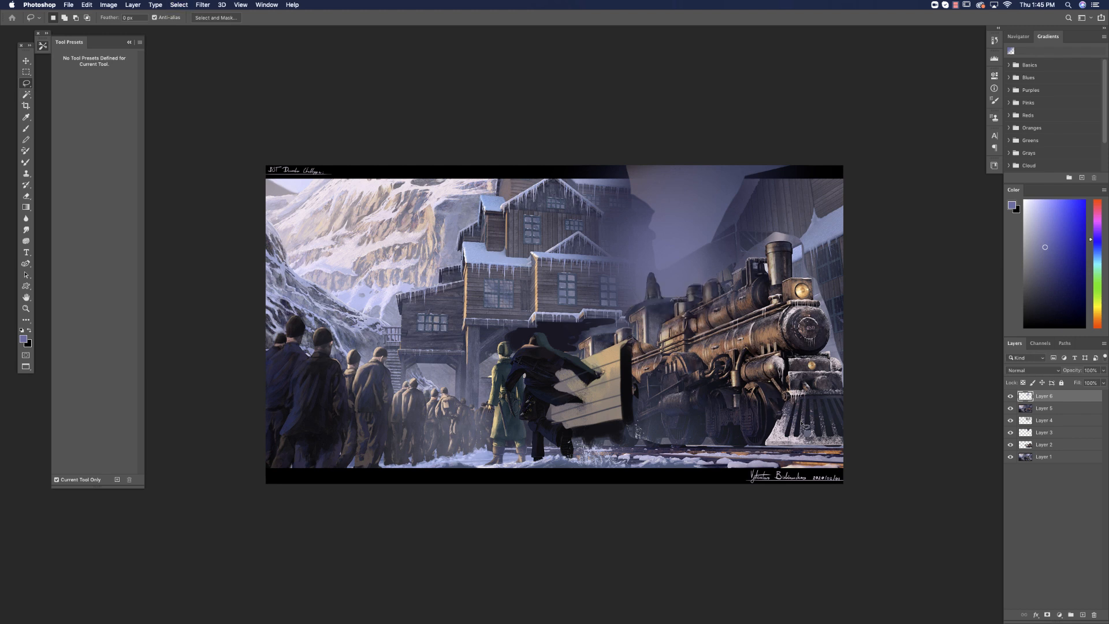
left_click(1010, 396)
left_click(1010, 396)
mouse_move(629, 262)
left_mouse_down()
mouse_move(587, 234)
mouse_move(563, 388)
mouse_move(624, 400)
left_mouse_up()
key("Delete")
key("super+d")
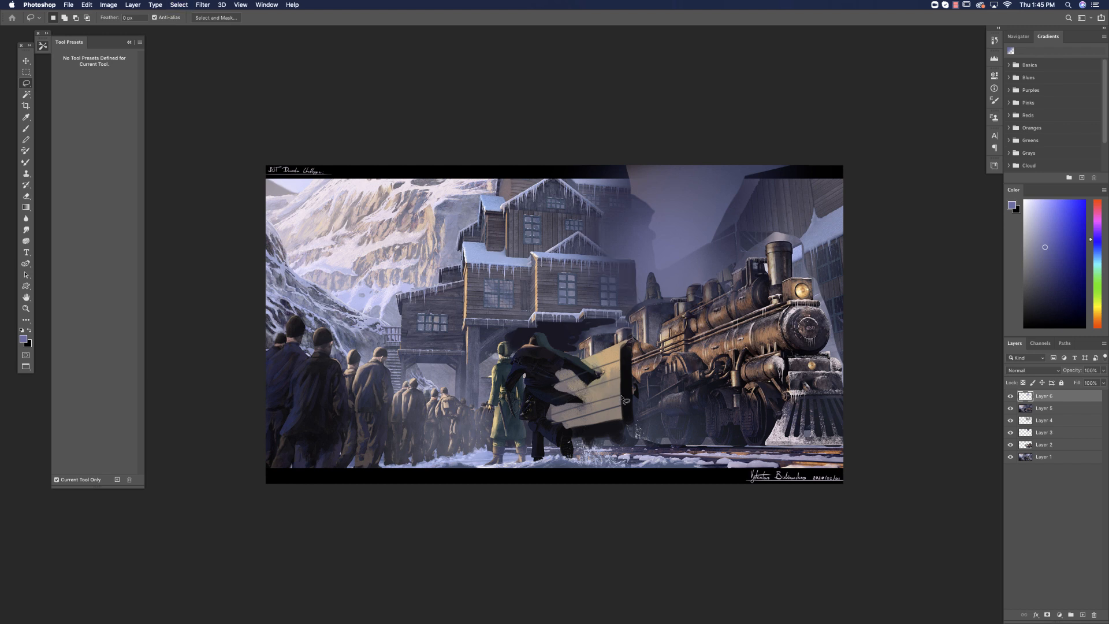
Try lowering the mist layer's fill to about half, and delete that layer.
left_click(1103, 382)
left_click_drag(1102, 395, 1084, 398)
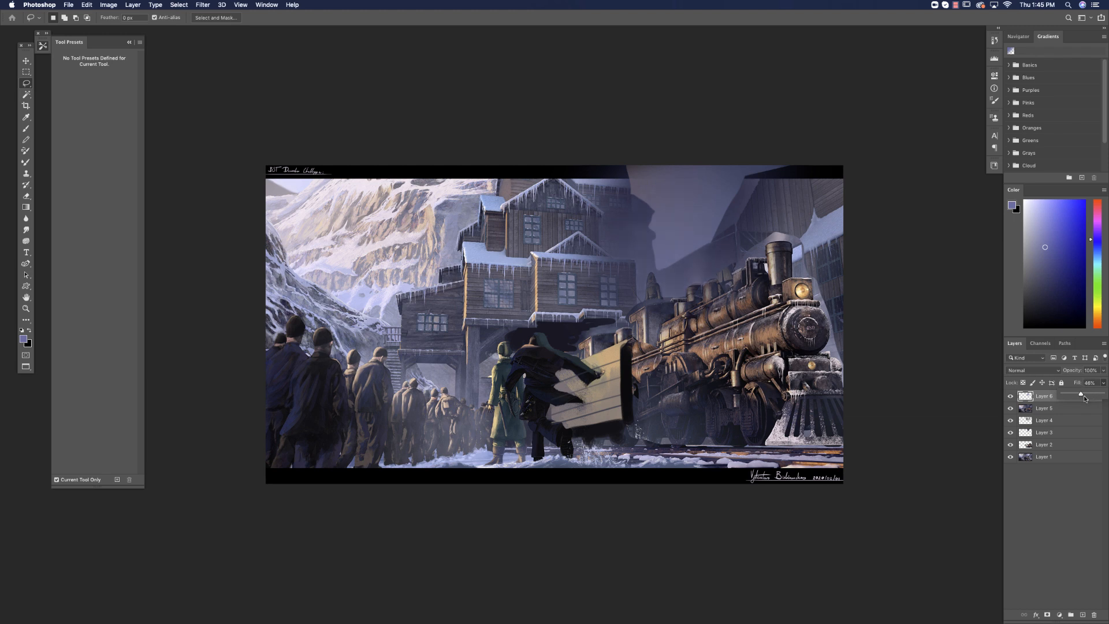
key("Delete")
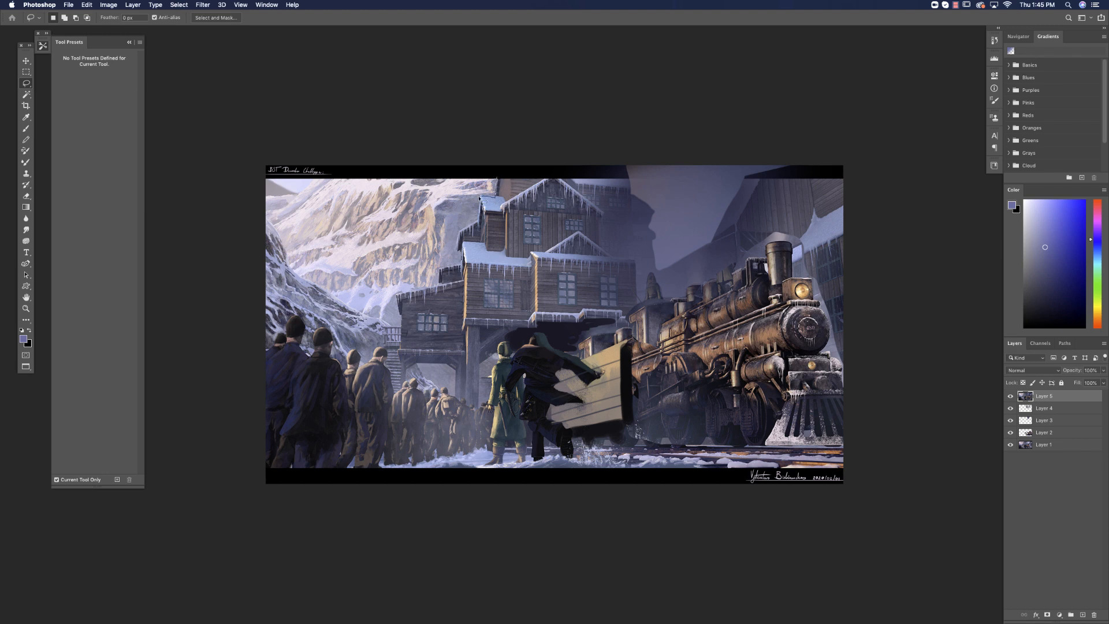
mouse_move(479, 200)
left_mouse_down()
mouse_move(462, 261)
mouse_move(411, 293)
mouse_move(398, 331)
mouse_move(309, 279)
mouse_move(241, 127)
left_mouse_up()
key("super+d")
Crop the painting tighter, trimming the left side of the crowd and the upper edge with the black bar.
key("c")
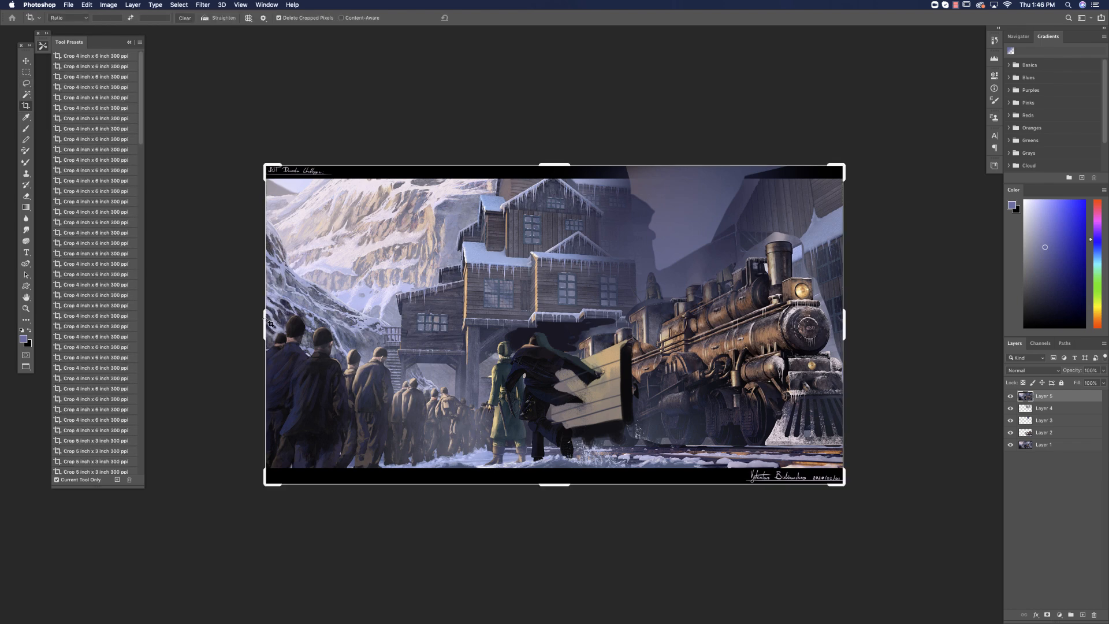
left_click_drag(267, 318, 305, 327)
key("Escape")
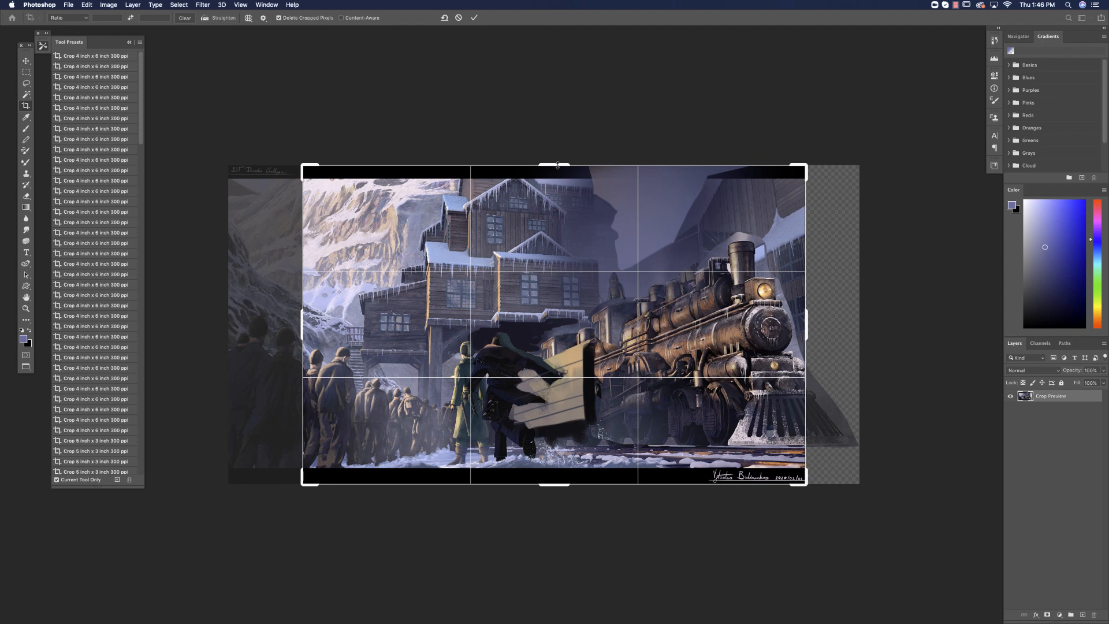
left_click_drag(557, 166, 561, 190)
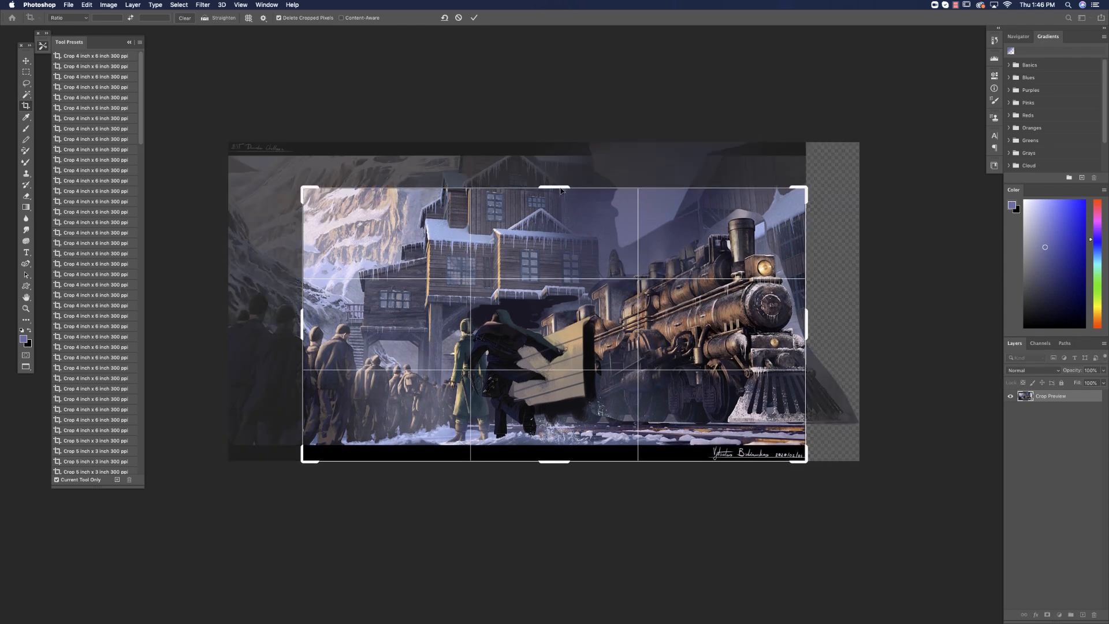
left_click(26, 61)
Lasso the mountains behind the station and block them in with greyish lilac using a 150 px textured brush.
left_click(26, 84)
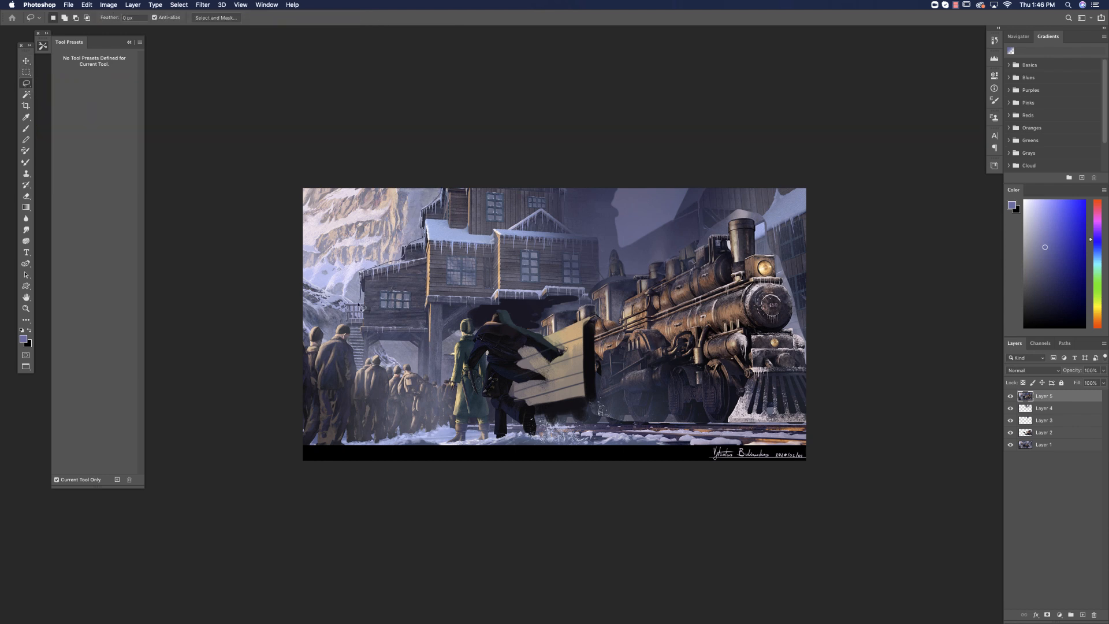
key("b")
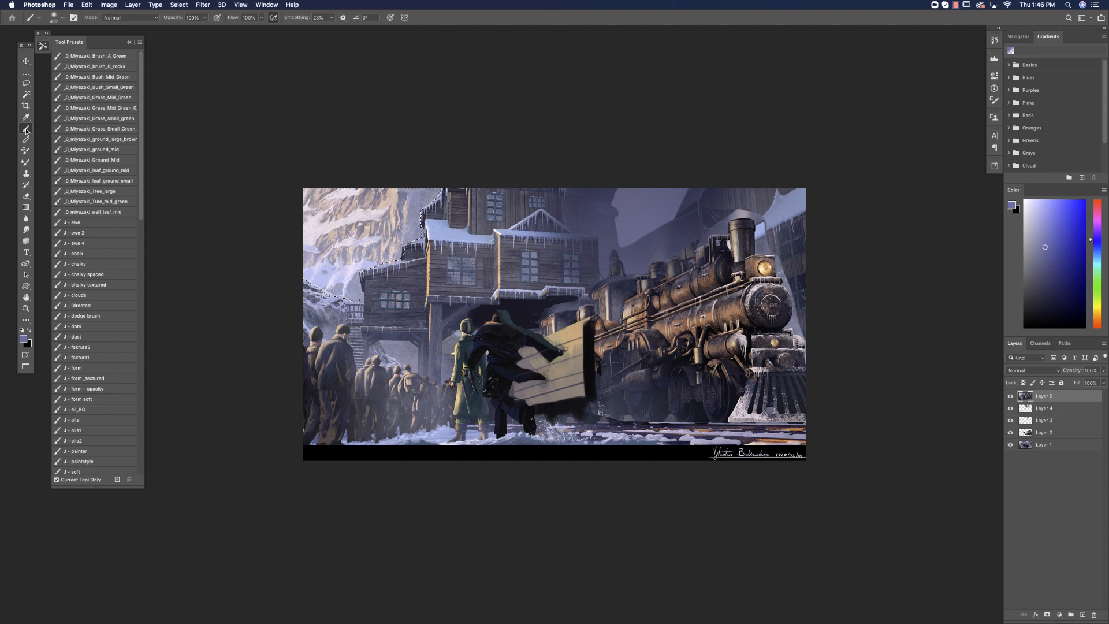
right_click(529, 384)
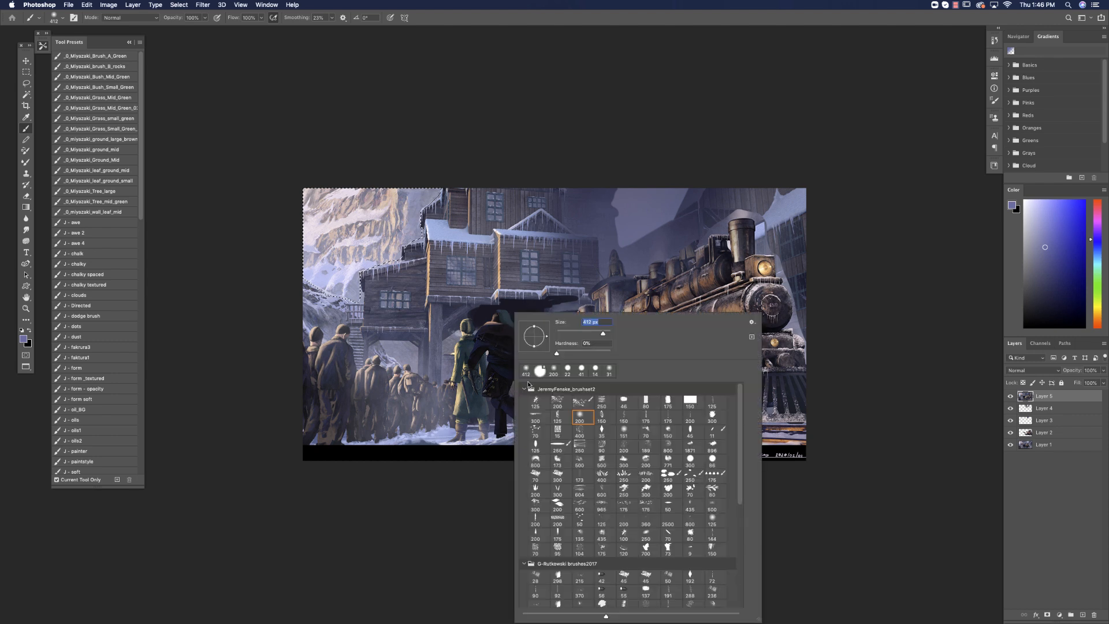
left_click(711, 547)
left_click(406, 223, "alt")
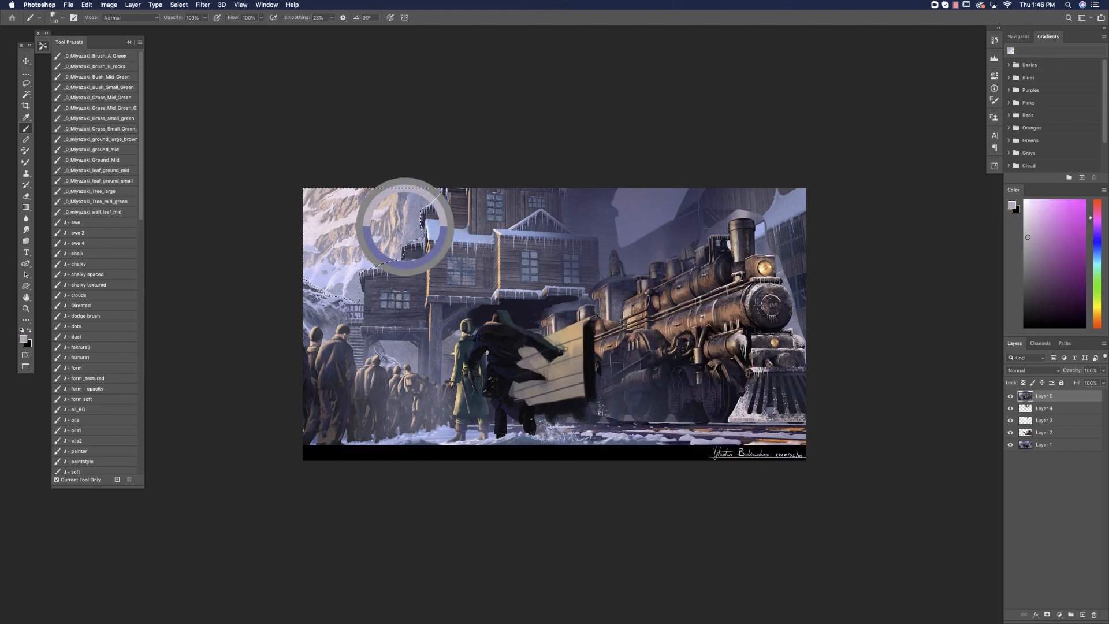
left_click_drag(414, 196, 388, 254)
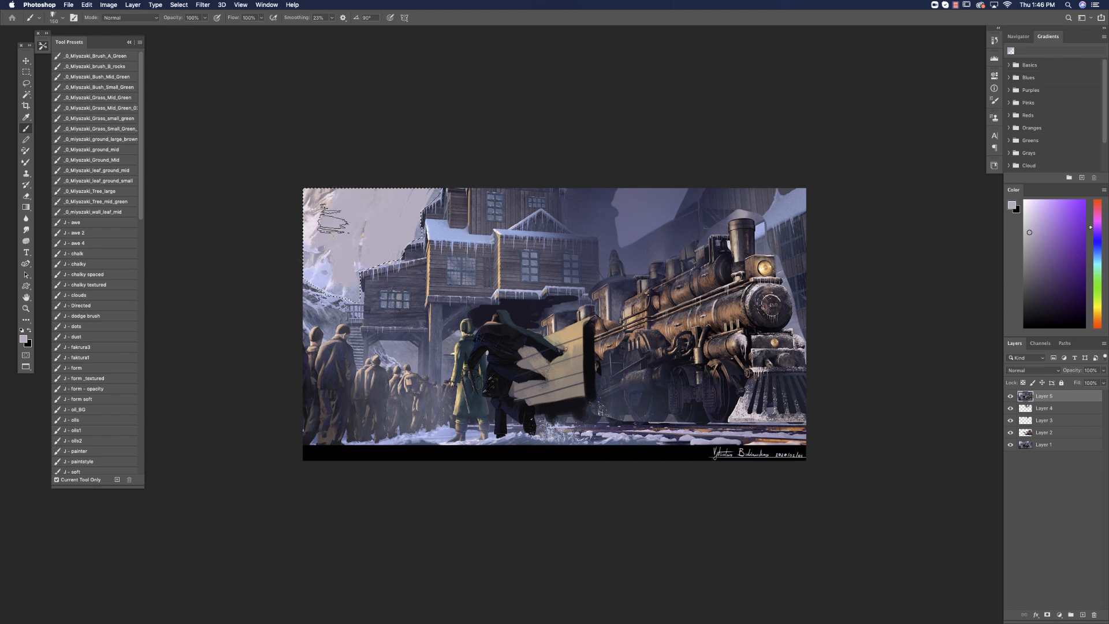
Paint broad pale pinkish-white and light blue-violet strokes over the selected mountain area.
left_click(314, 223, "alt")
left_click_drag(381, 194, 315, 249)
left_click_drag(414, 197, 391, 268)
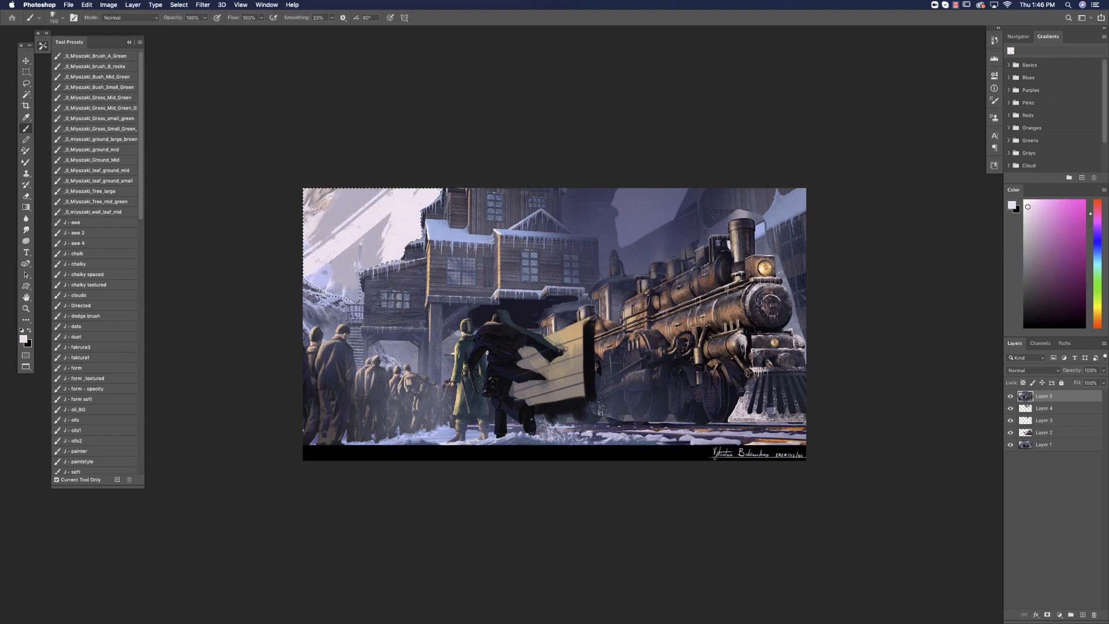
left_click(381, 245, "alt")
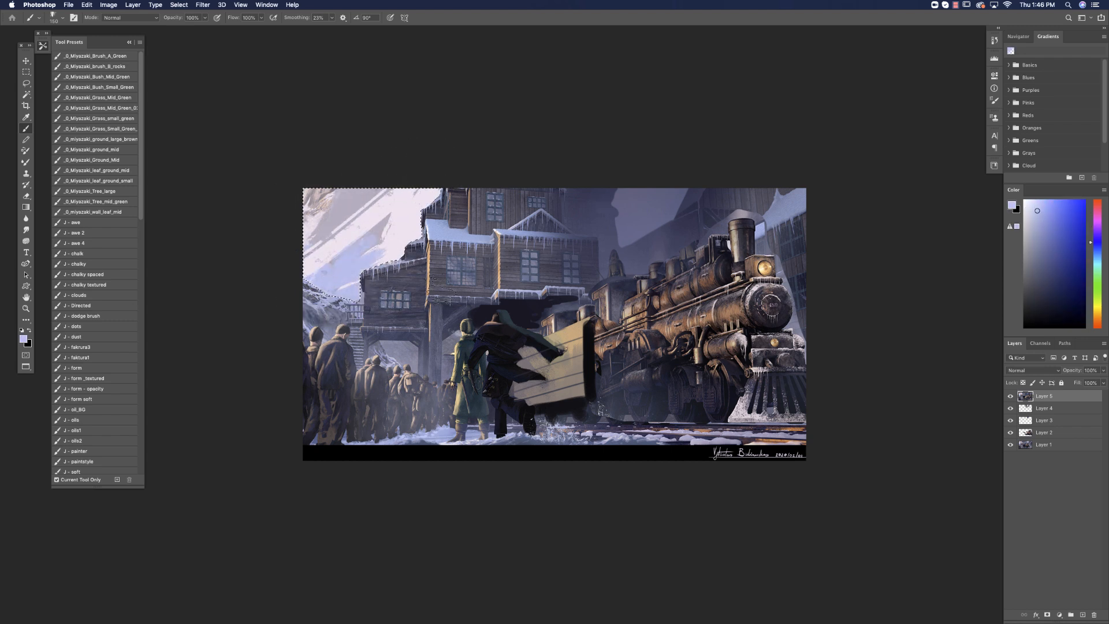
left_click(386, 221, "alt")
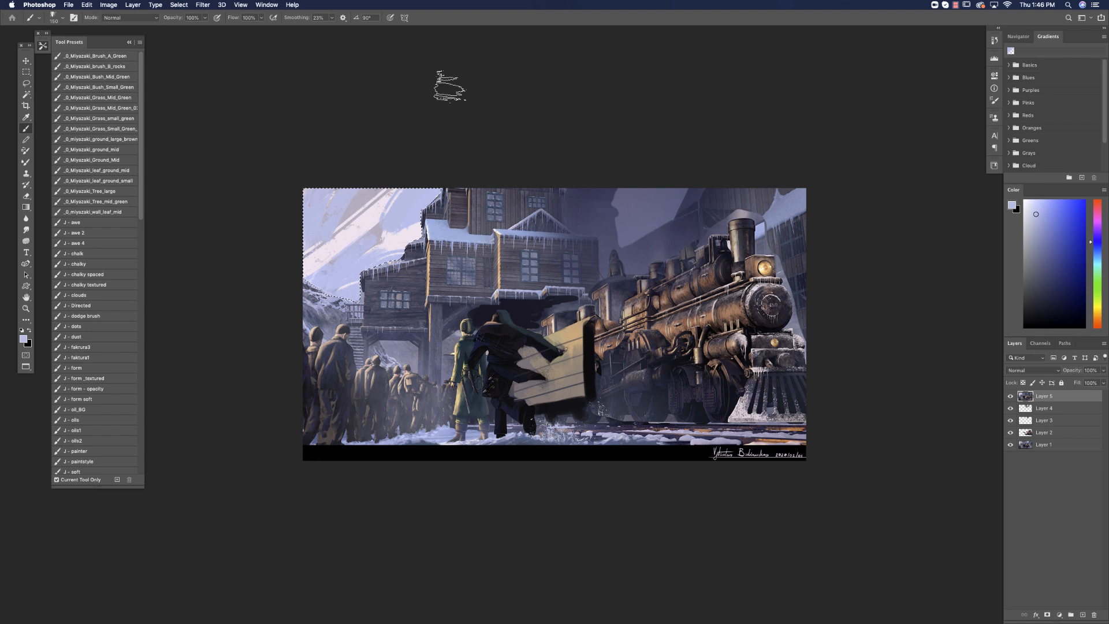
Invert the mountain selection and add a new layer on top.
left_click(179, 5)
left_click(182, 42)
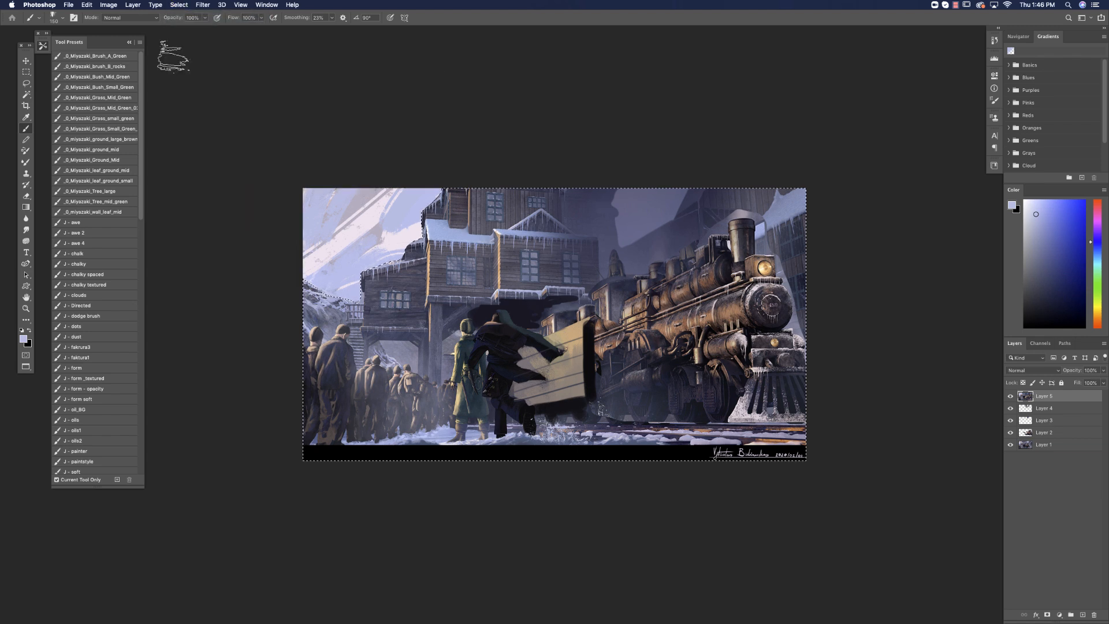
left_click(1083, 614)
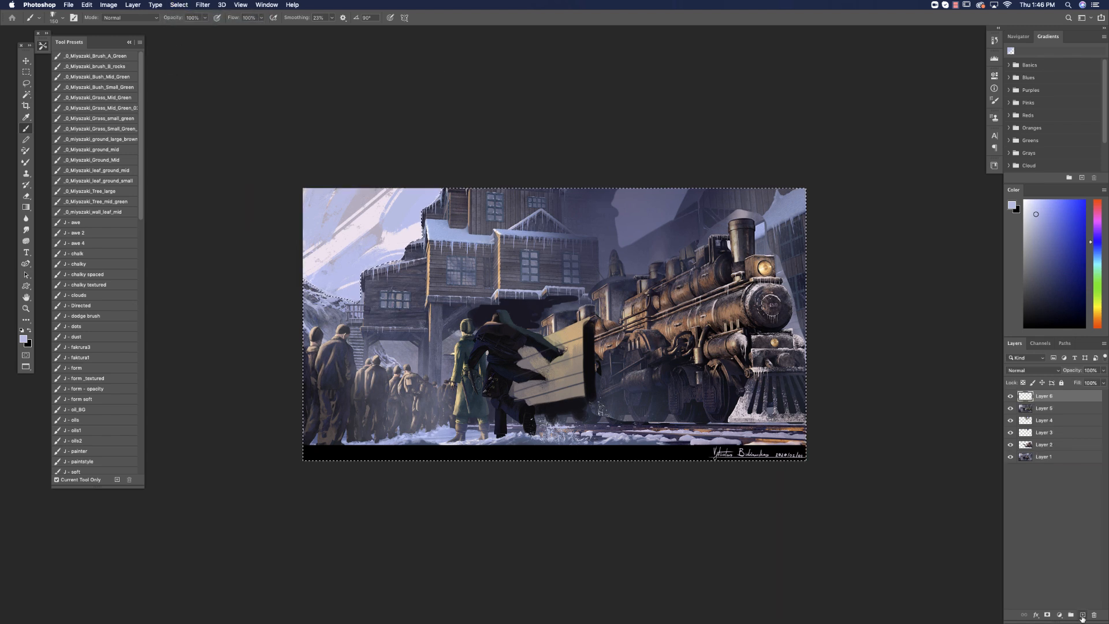
Darken the hillside above the crowd with an enlarged soft brush in dark blue, and clear the selection.
right_click(465, 315)
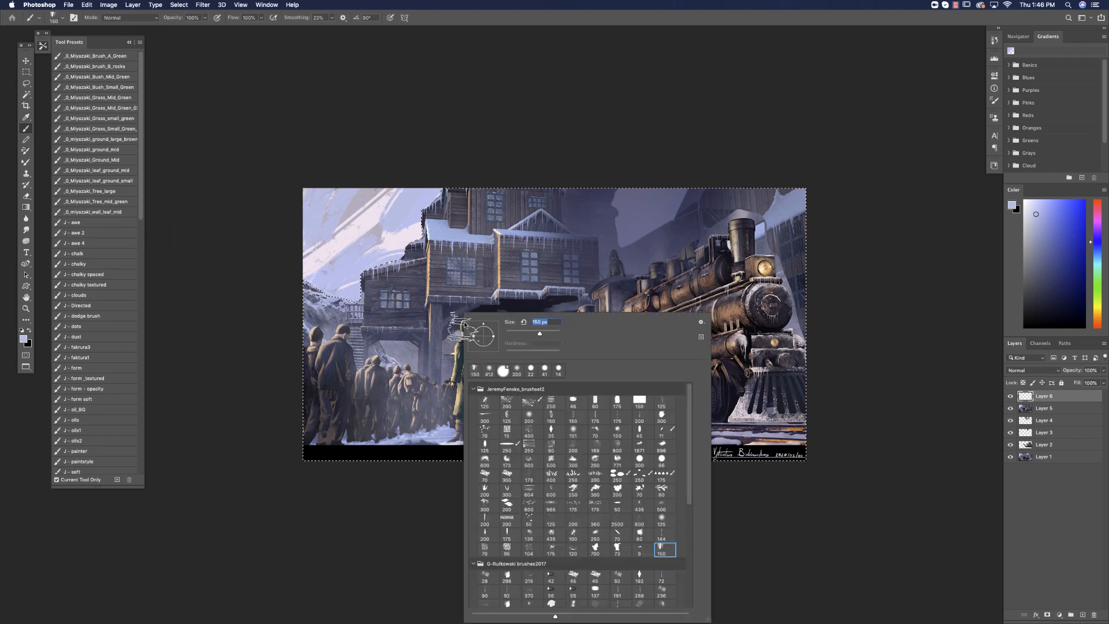
double_click(529, 416)
right_click(422, 288)
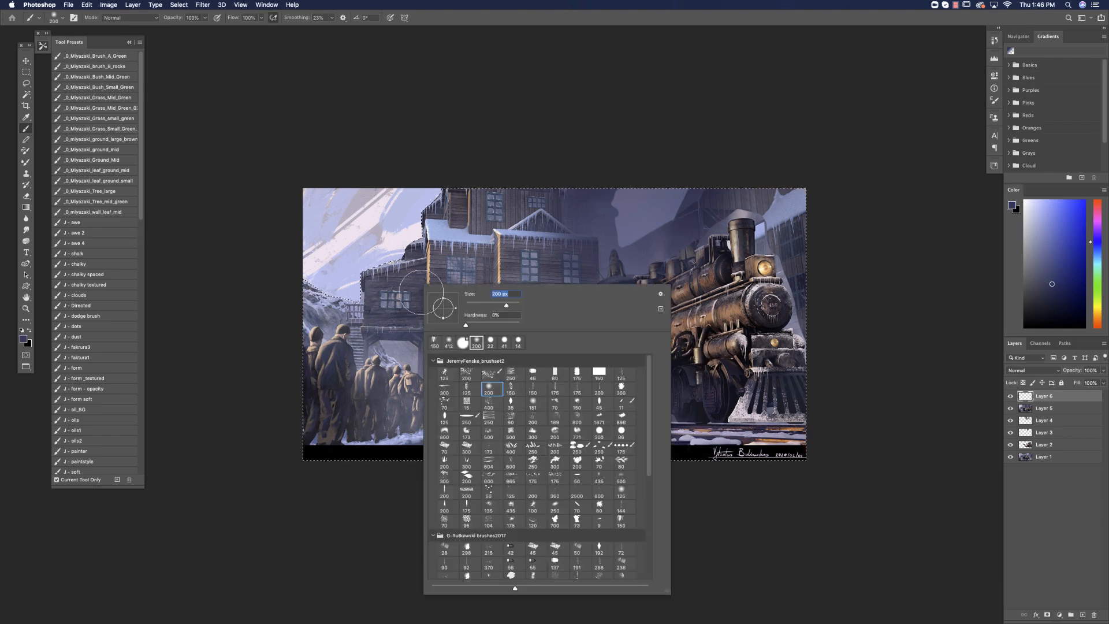
left_click_drag(507, 305, 513, 306)
left_click_drag(292, 300, 314, 302)
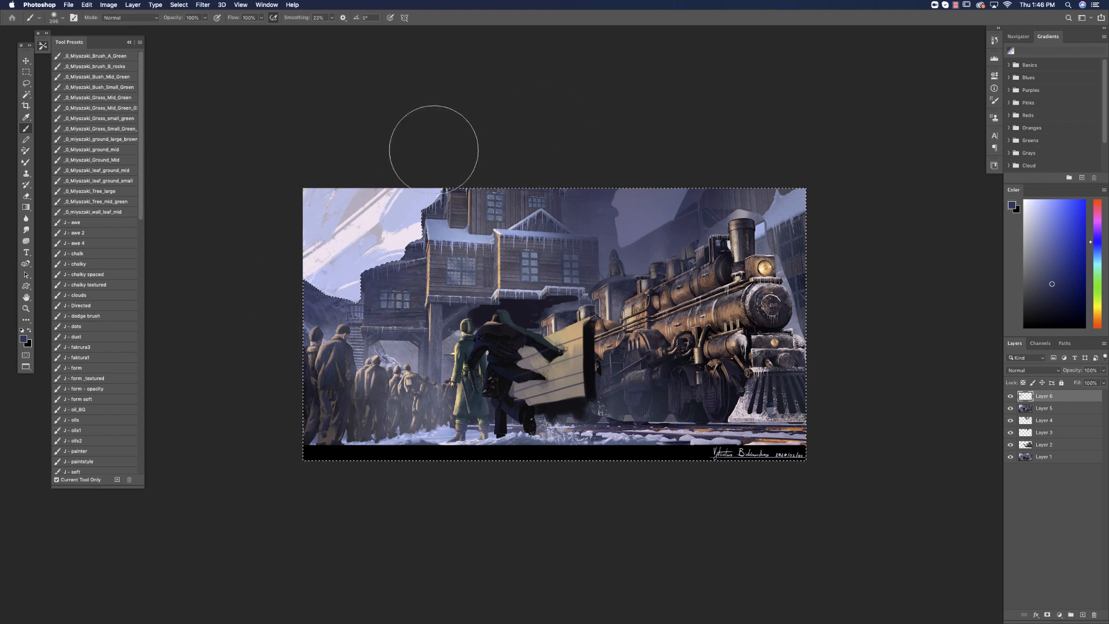
key("super+d")
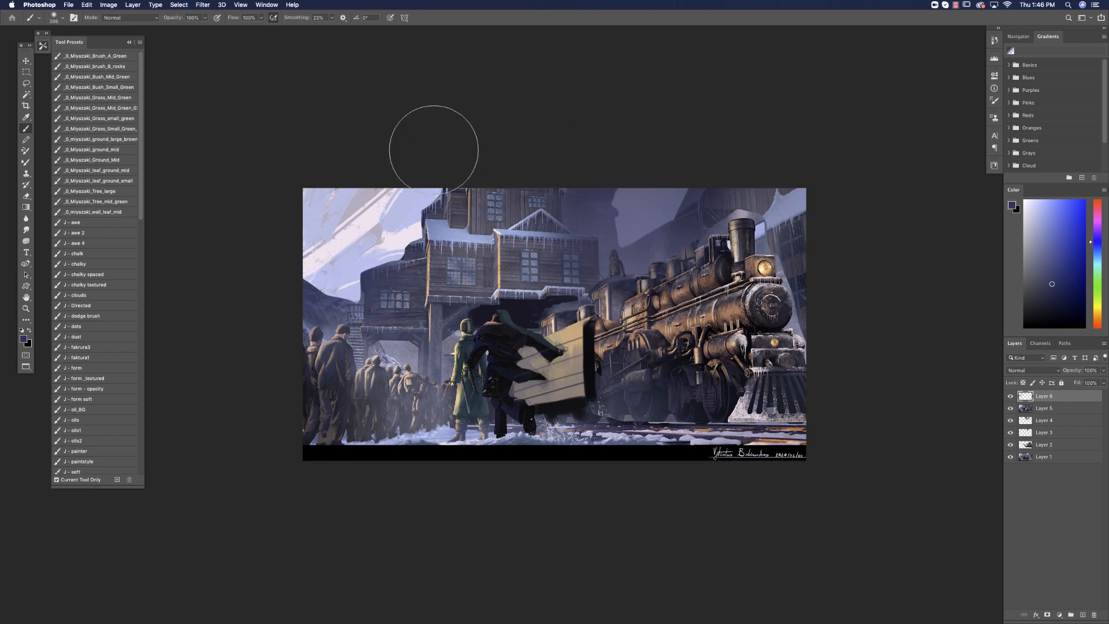
Choose a soft orange for the Gradient tool, merge the painted hill layer down and hide the three layers beneath it.
left_click(1097, 318)
left_click(1059, 217)
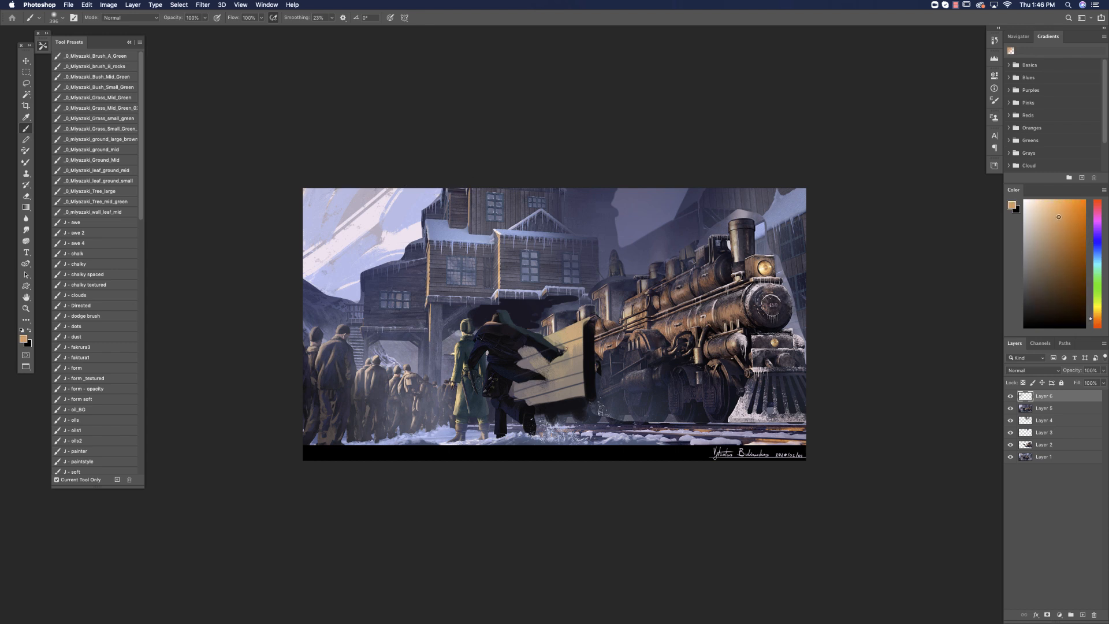
left_click(26, 207)
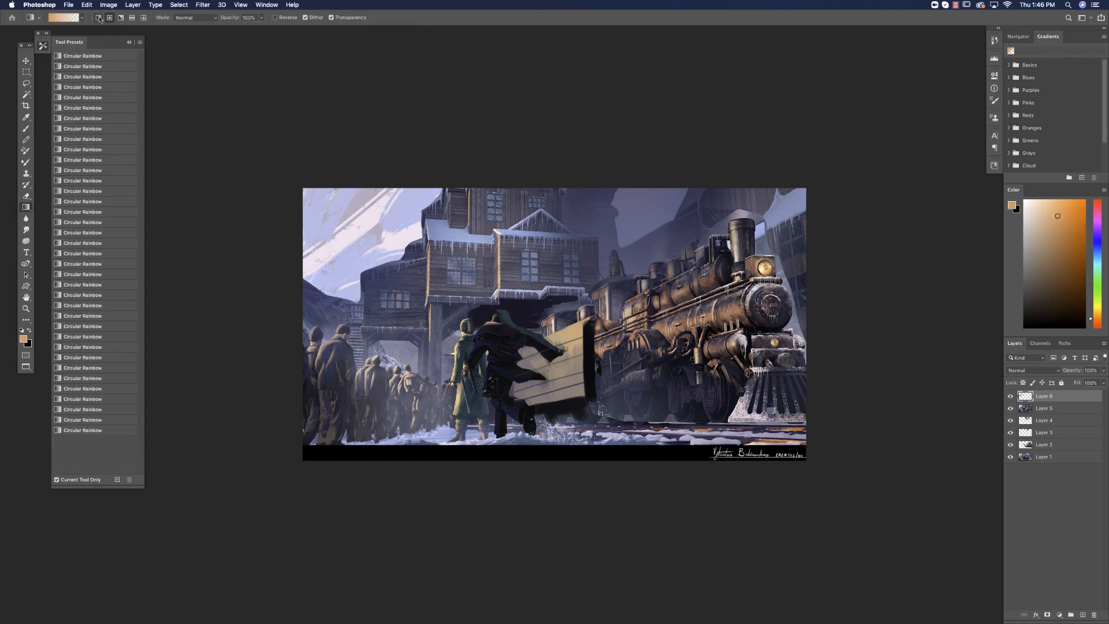
key("Delete")
left_click_drag(1011, 409, 1010, 434)
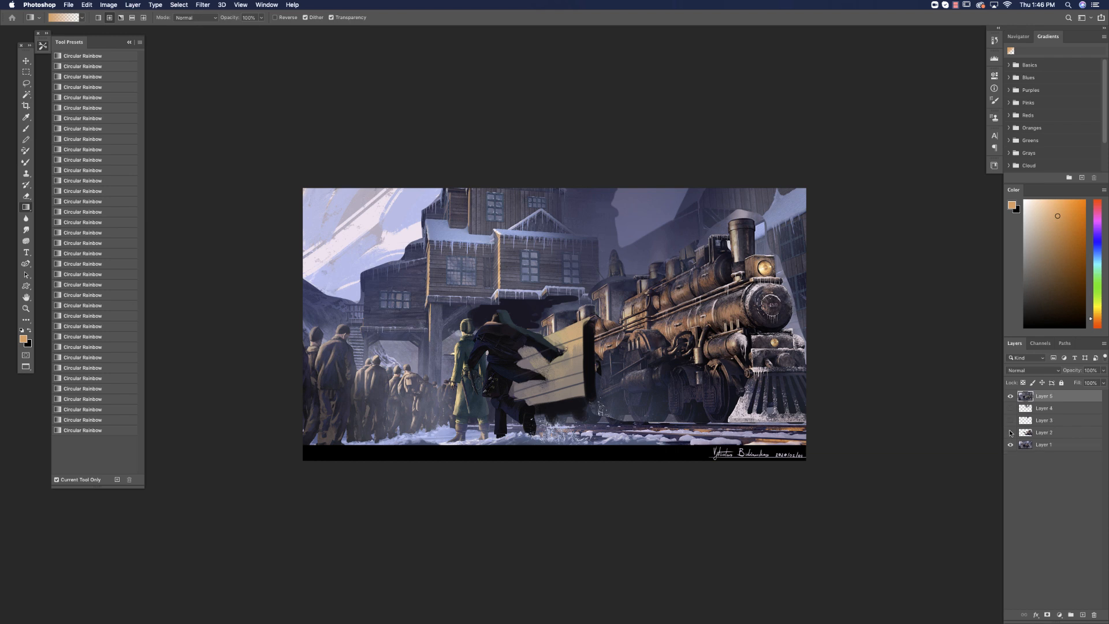
On a new layer, draw orange gradients from the sky's outer corner across the crowd, and shift the colour to pale yellow-orange.
left_click(1083, 615)
left_click_drag(275, 182, 537, 477)
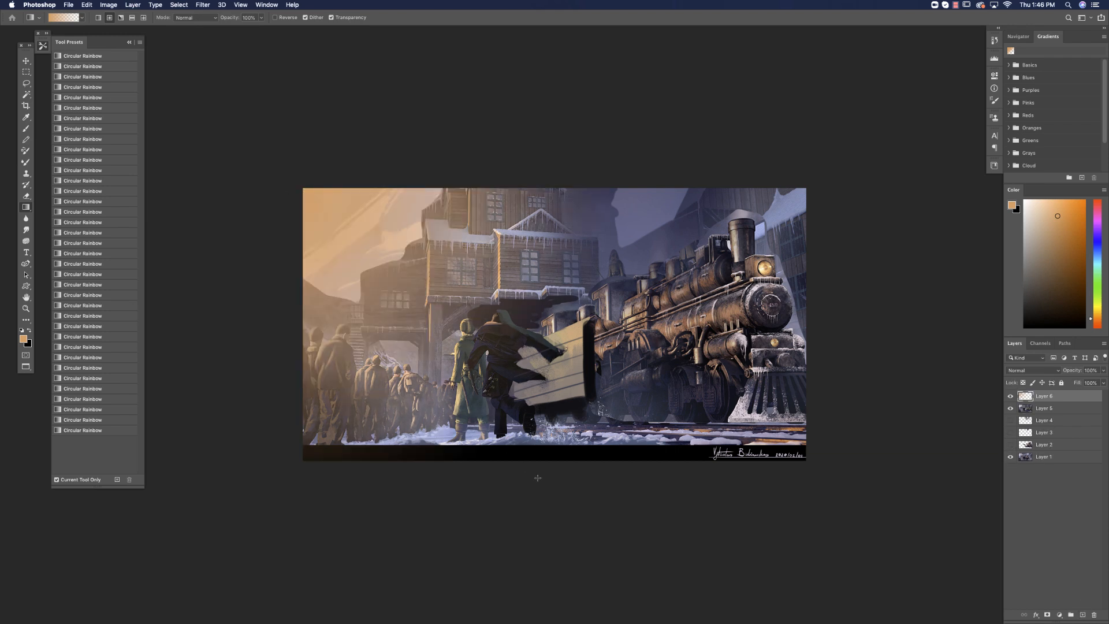
left_click_drag(340, 192, 592, 563)
left_click(1043, 207)
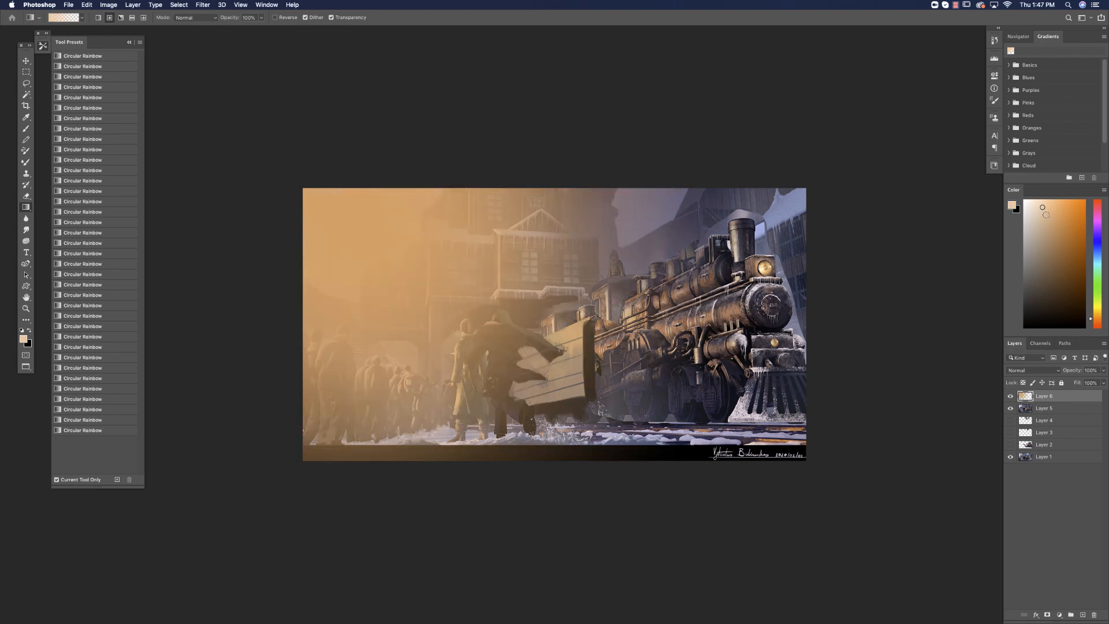
left_click_drag(1098, 318, 1098, 313)
Undo the stronger orange gradient and draw a pale yellow glow from the sky's outer corner instead.
key("super+z")
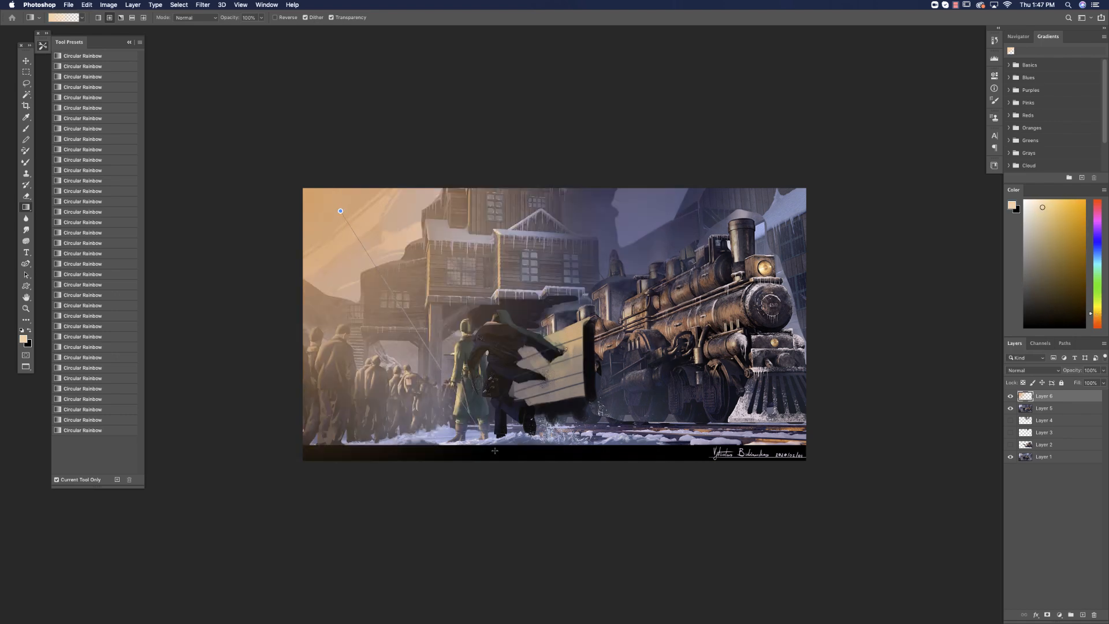
left_click_drag(495, 450, 505, 465)
key("super+z")
left_click_drag(285, 139, 381, 353)
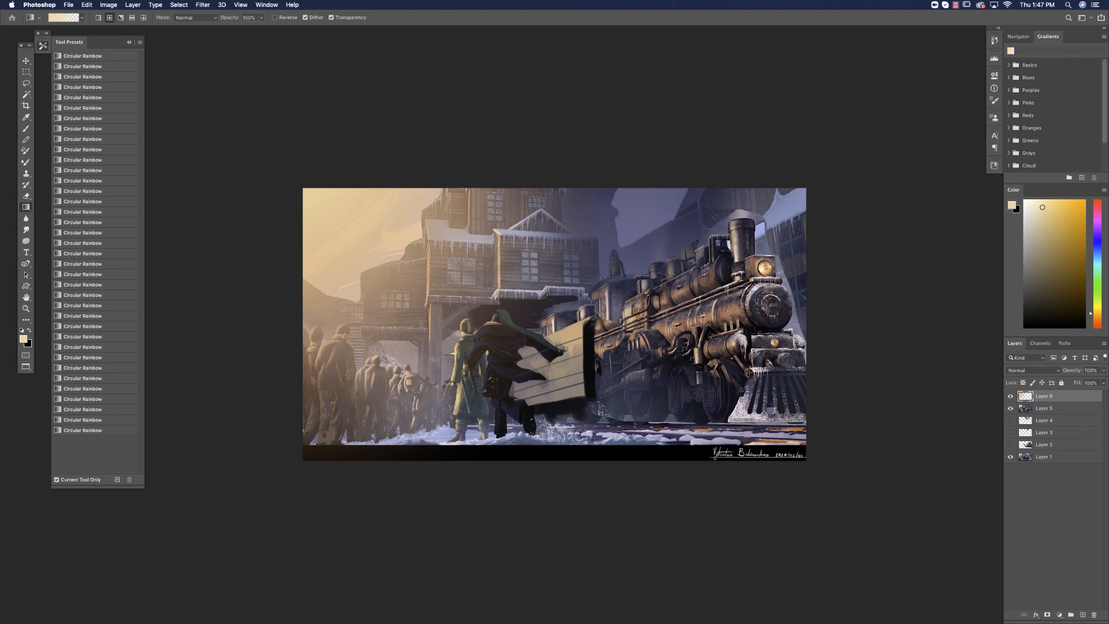
Set the glow layer to Hard Light and remove the glow from the two lassoed foreground figures, clearing the selection.
left_click(1060, 371)
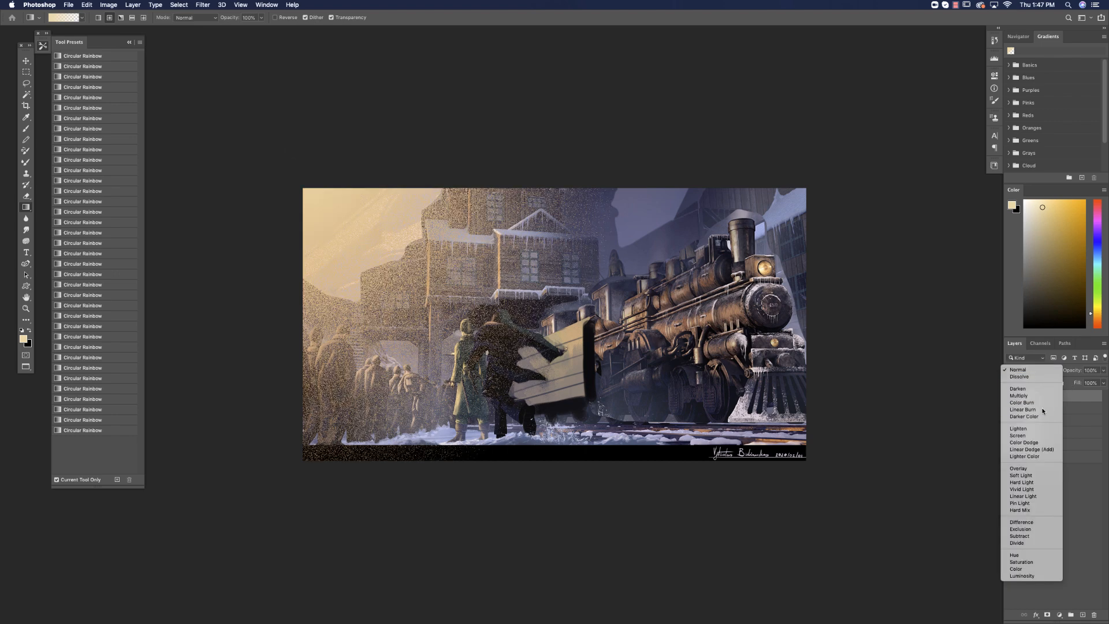
left_click(1025, 484)
left_click(26, 84)
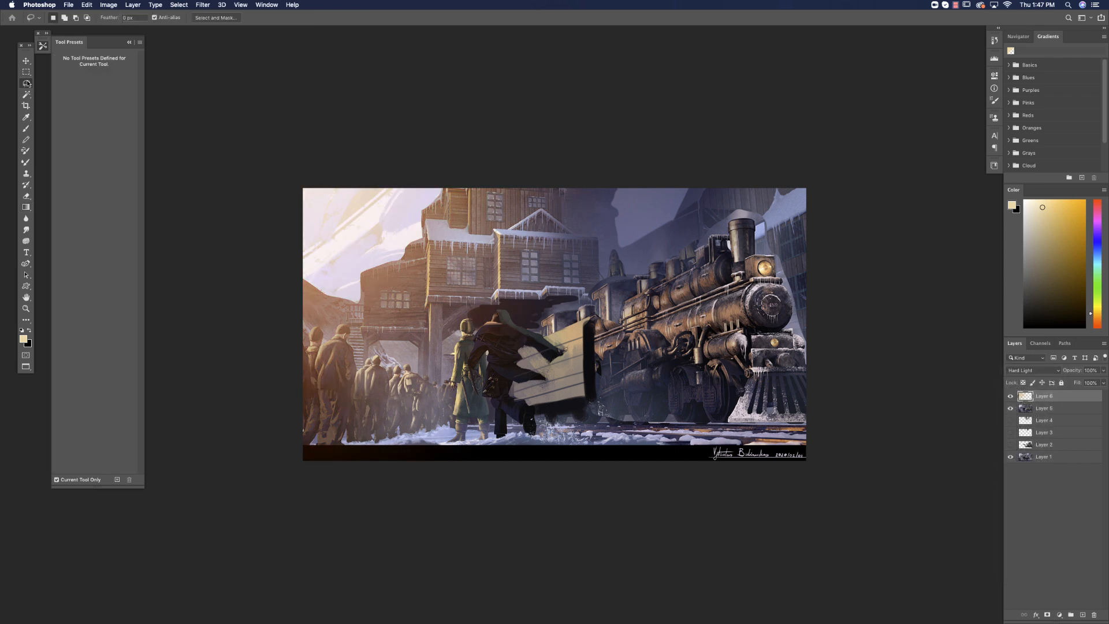
mouse_move(387, 437)
left_mouse_down()
mouse_move(387, 410)
mouse_move(352, 446)
mouse_move(357, 362)
mouse_move(323, 332)
mouse_move(300, 566)
mouse_move(312, 592)
left_mouse_up()
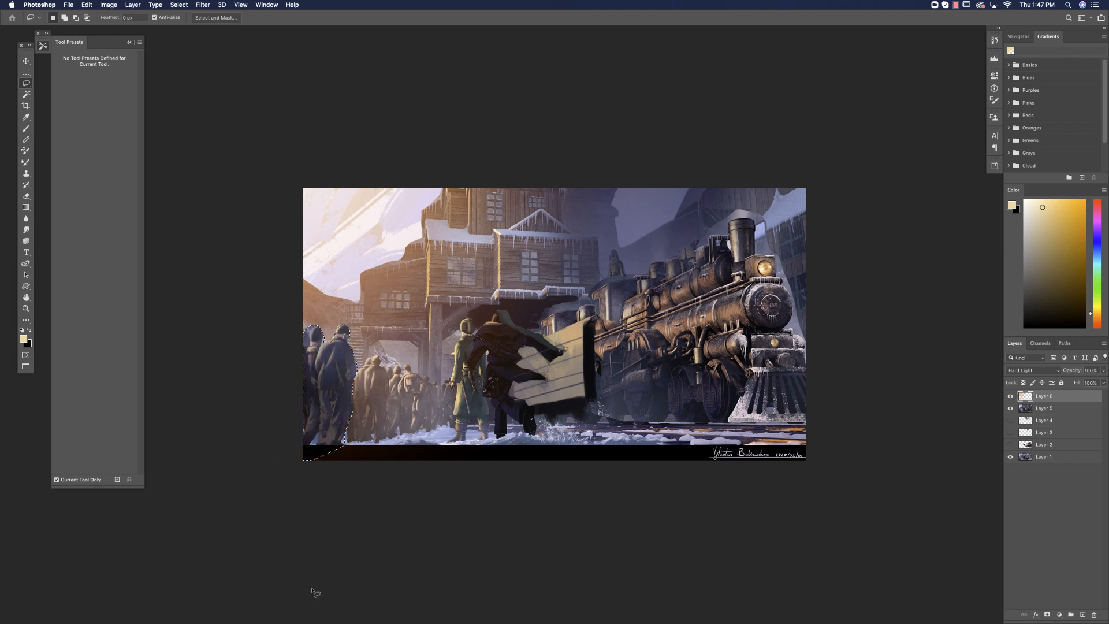
key("super+d")
Partially erase the glow from the shaded faces of the station building and its archway with the eraser at 51% opacity.
key("e")
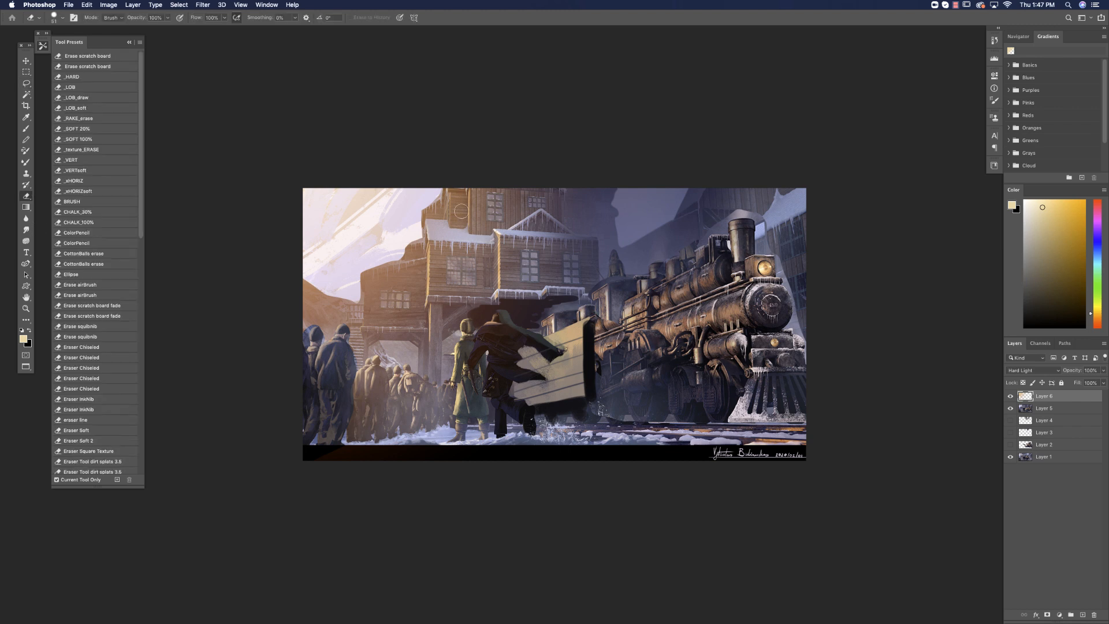
left_click_drag(168, 17, 149, 27)
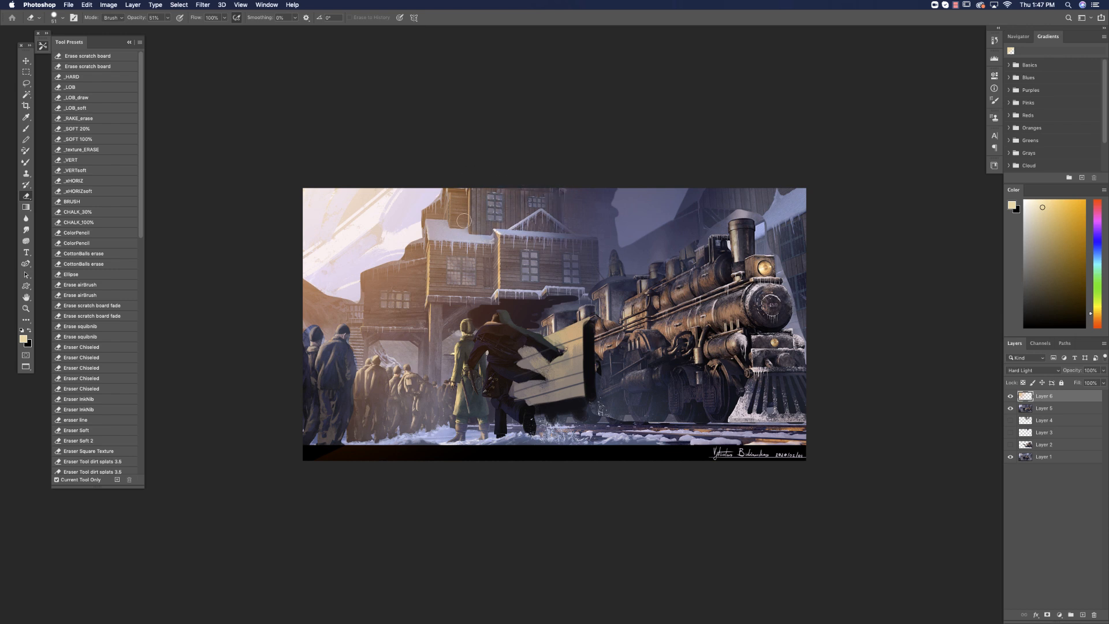
mouse_move(455, 197)
left_mouse_down()
mouse_move(456, 222)
mouse_move(430, 213)
left_mouse_up()
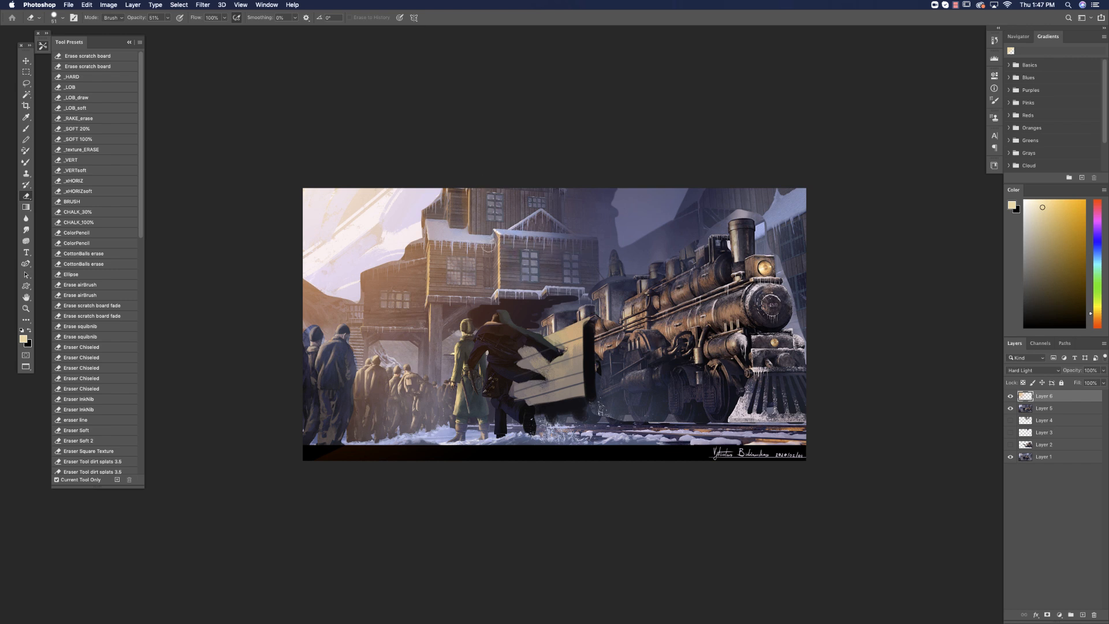
mouse_move(488, 260)
left_mouse_down()
mouse_move(490, 277)
mouse_move(473, 253)
mouse_move(457, 277)
mouse_move(439, 253)
left_mouse_up()
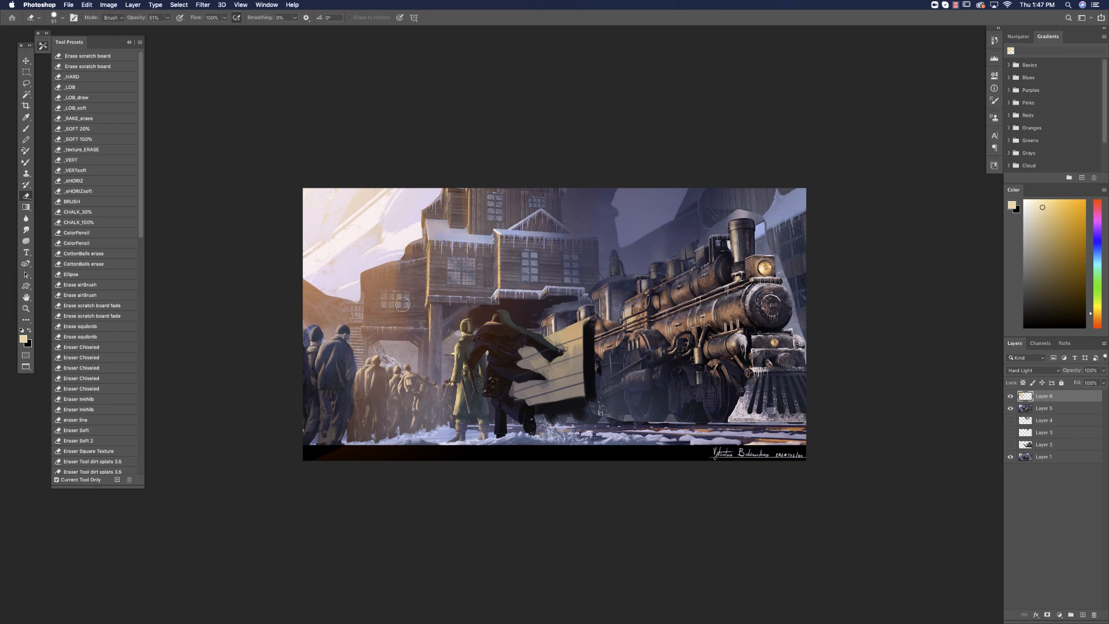
mouse_move(397, 325)
left_mouse_down()
mouse_move(381, 279)
mouse_move(377, 324)
mouse_move(368, 280)
mouse_move(372, 357)
left_mouse_up()
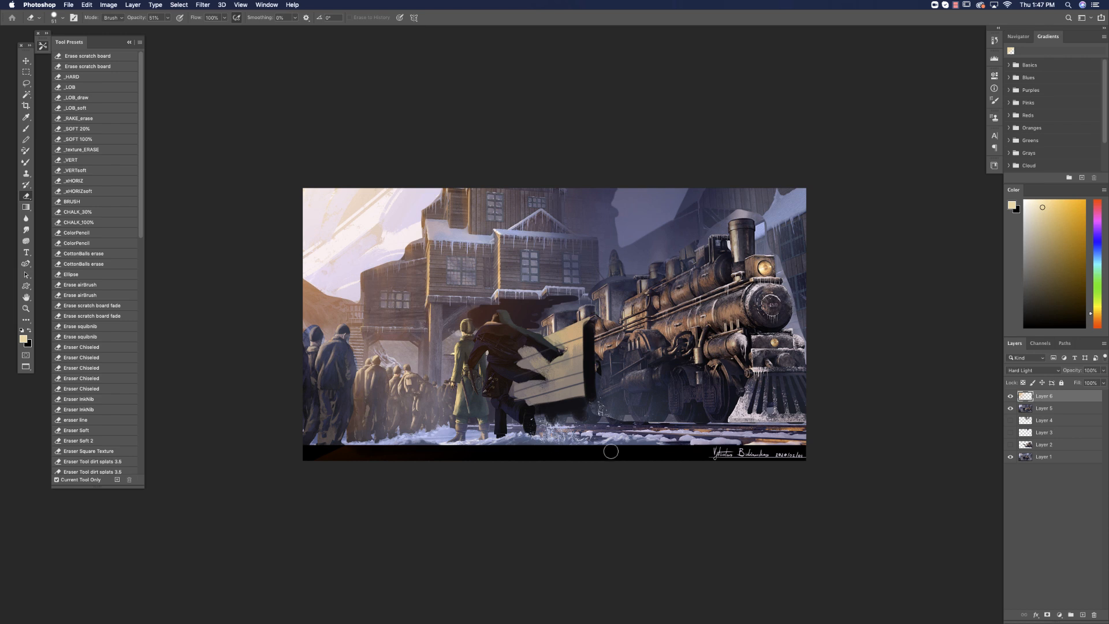
Choose a larger, soft eraser with 15% hardness and reduce the glow over the hillside and crowd.
right_click(311, 348)
left_click(380, 352)
left_click(402, 333)
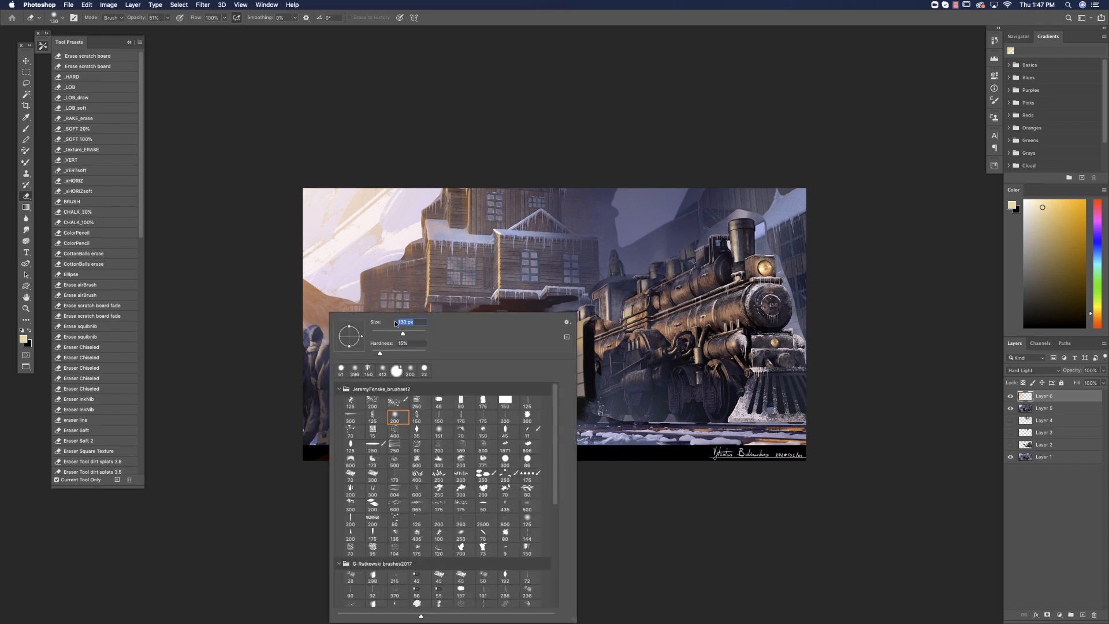
mouse_move(291, 316)
left_mouse_down()
mouse_move(337, 367)
mouse_move(301, 298)
mouse_move(348, 352)
mouse_move(313, 303)
mouse_move(379, 361)
mouse_move(374, 338)
mouse_move(352, 343)
mouse_move(396, 406)
left_mouse_up()
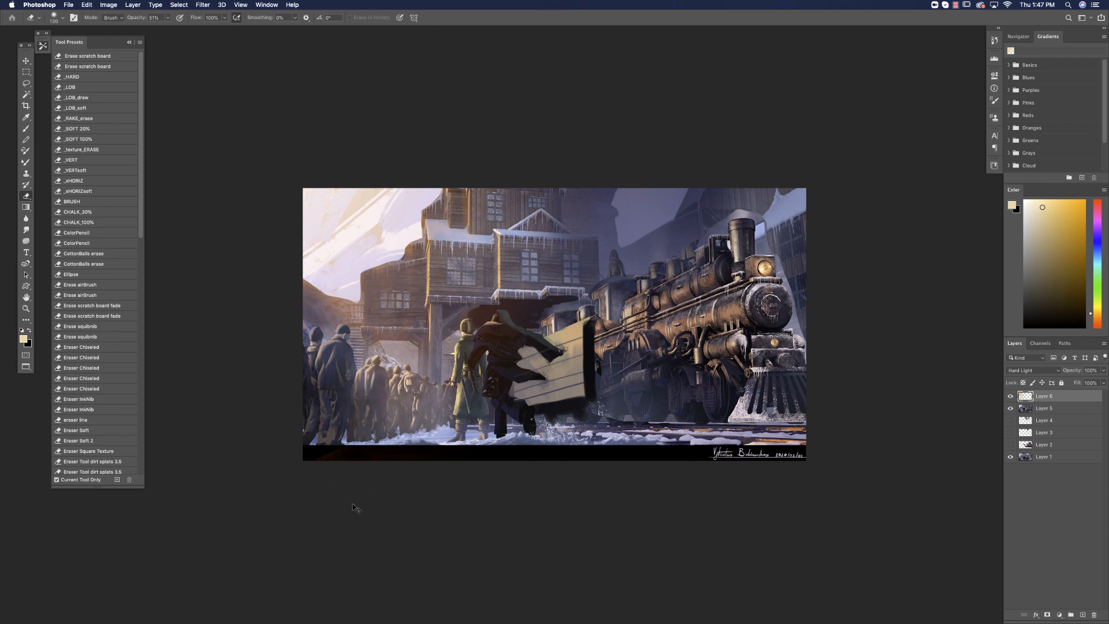
Merge the glow layer into the painting layer below and return from full screen to the standard window view.
key("super+minus")
key("super+minus")
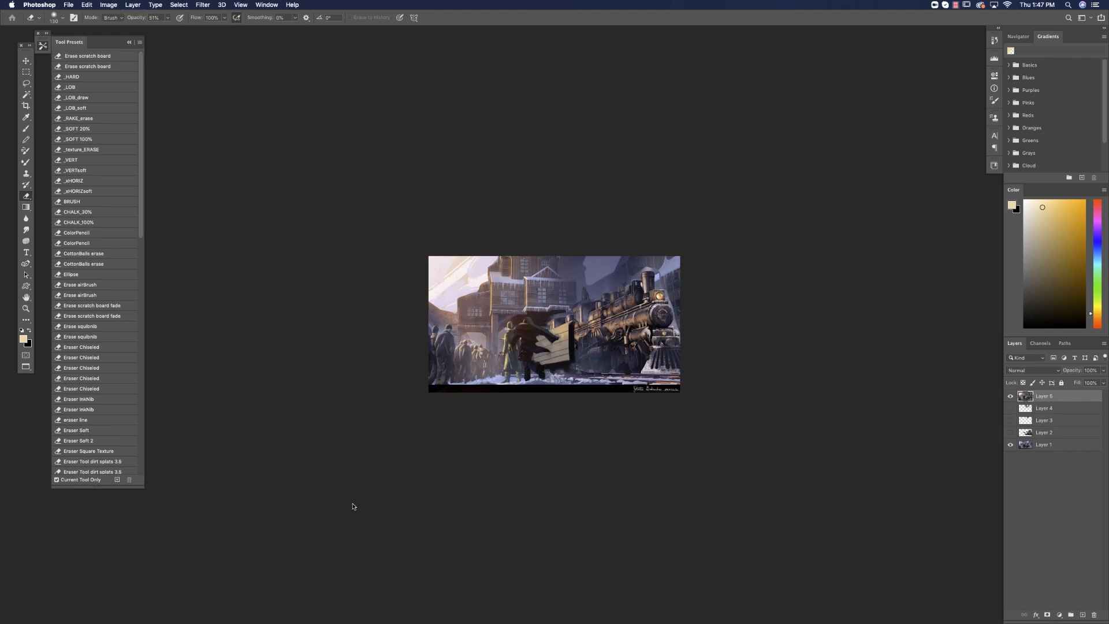
key("super+e")
key("f")
left_click(951, 8)
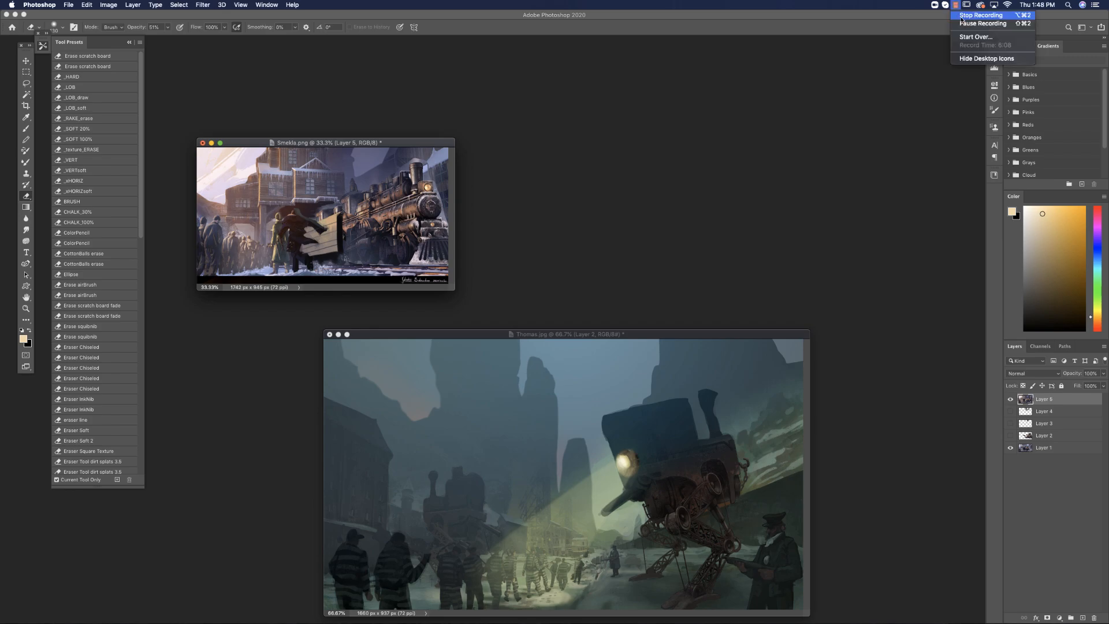
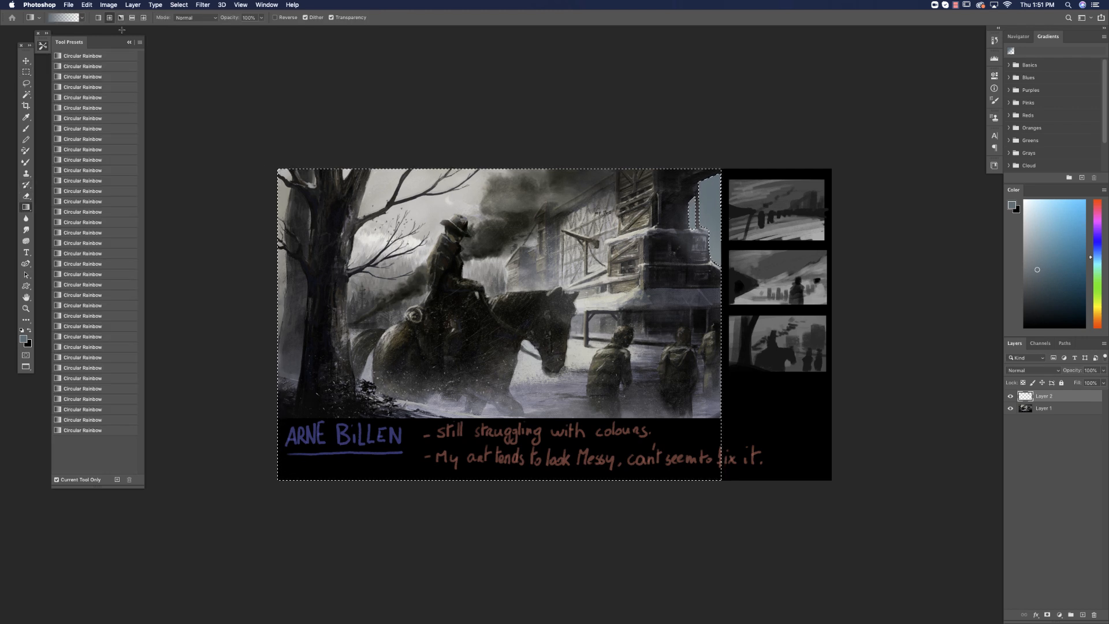
Add a new layer, lay muted blue and violet gradients over the building within the active selection, and clear the selection.
left_click(1083, 615)
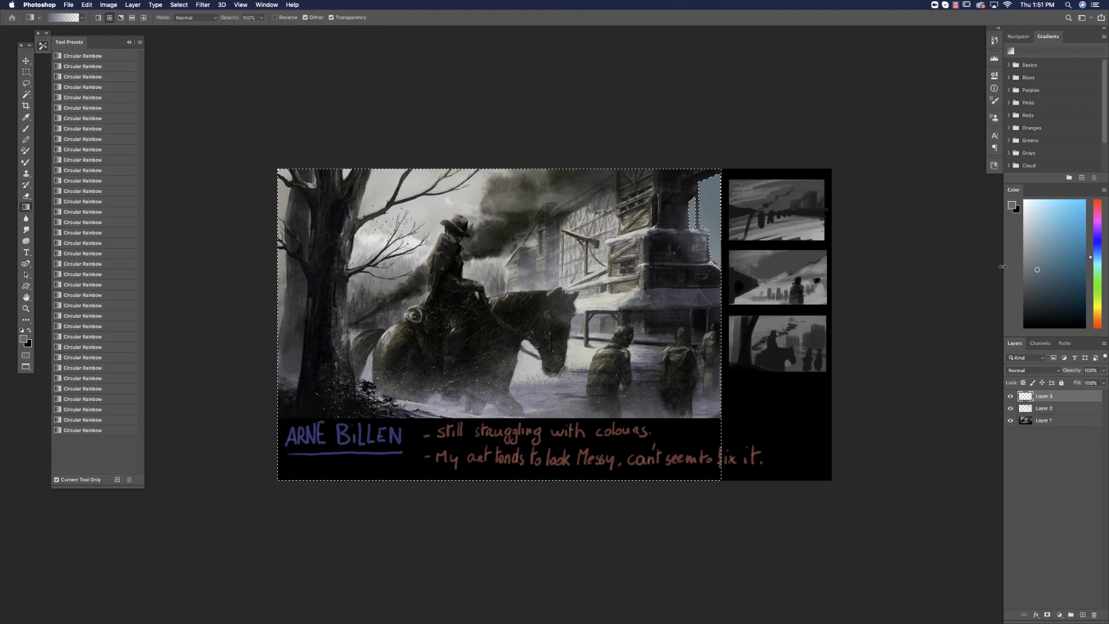
left_click_drag(708, 183, 669, 321)
left_click(1041, 286)
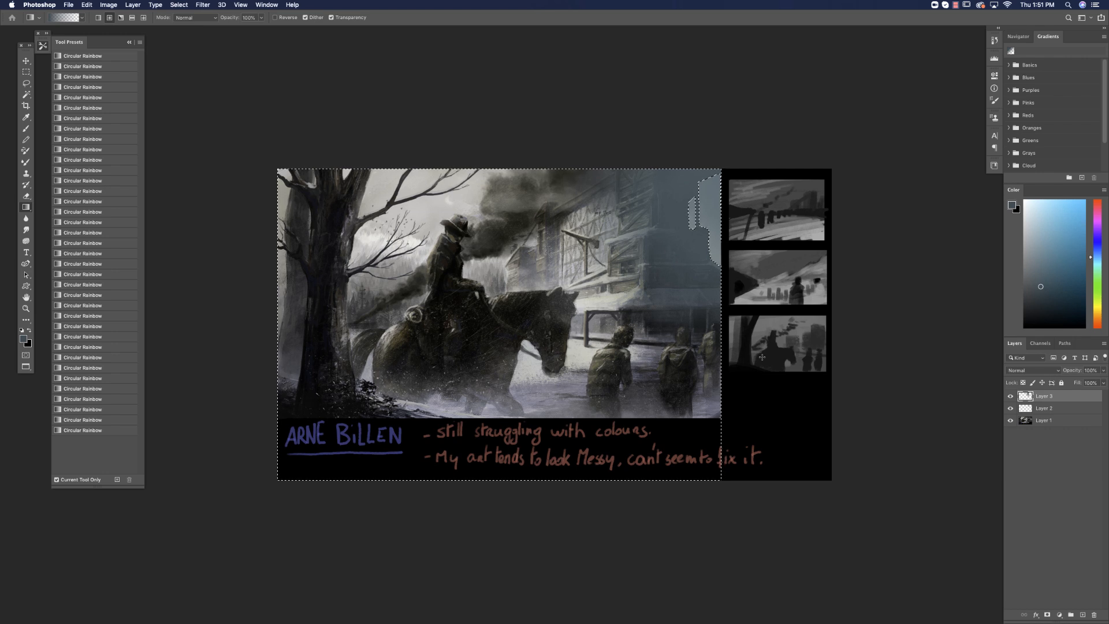
left_click(1098, 232)
left_click(1034, 282)
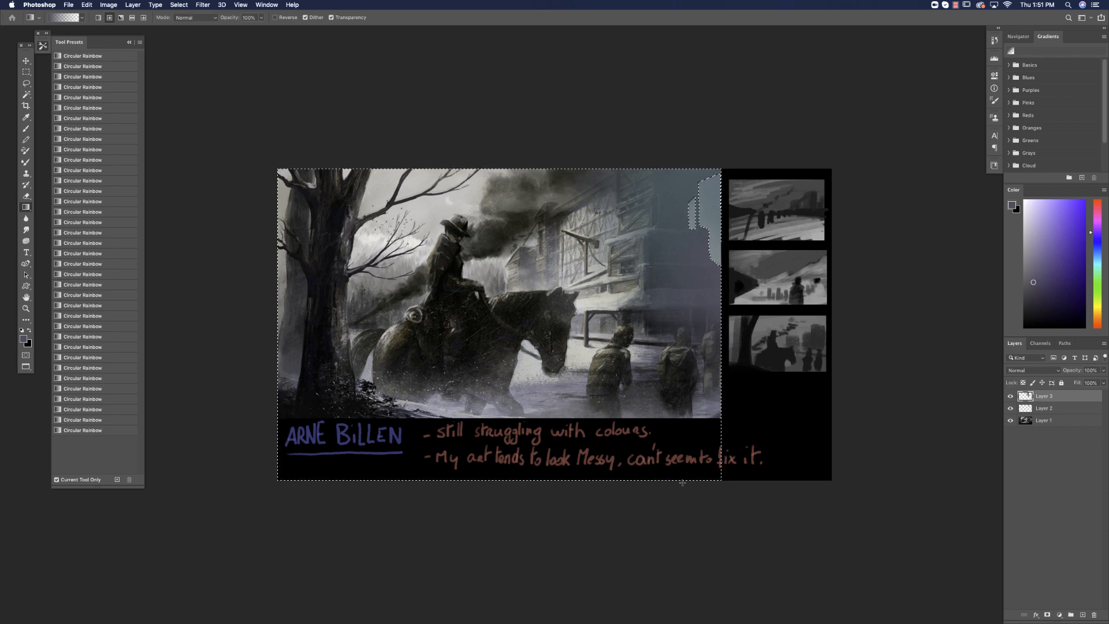
key("ctrl+d")
Keep the gradient layer in Normal mode, lower its fill to 64%, and compare the painting with and without it.
left_click(1048, 370)
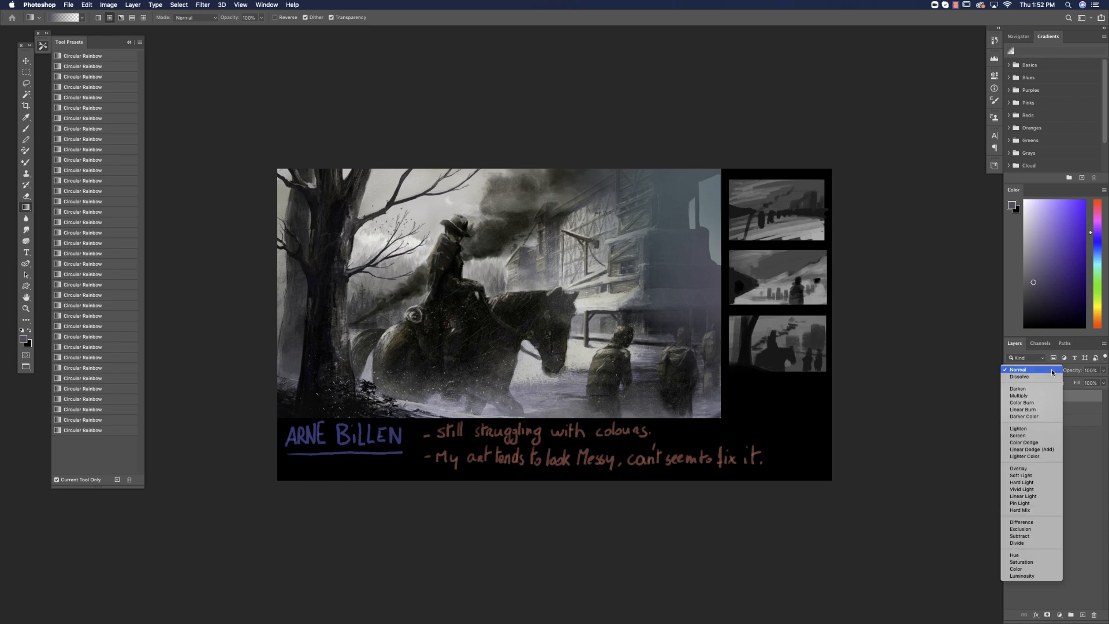
left_click(1030, 367)
left_click(1103, 383)
left_click_drag(1101, 395, 1090, 395)
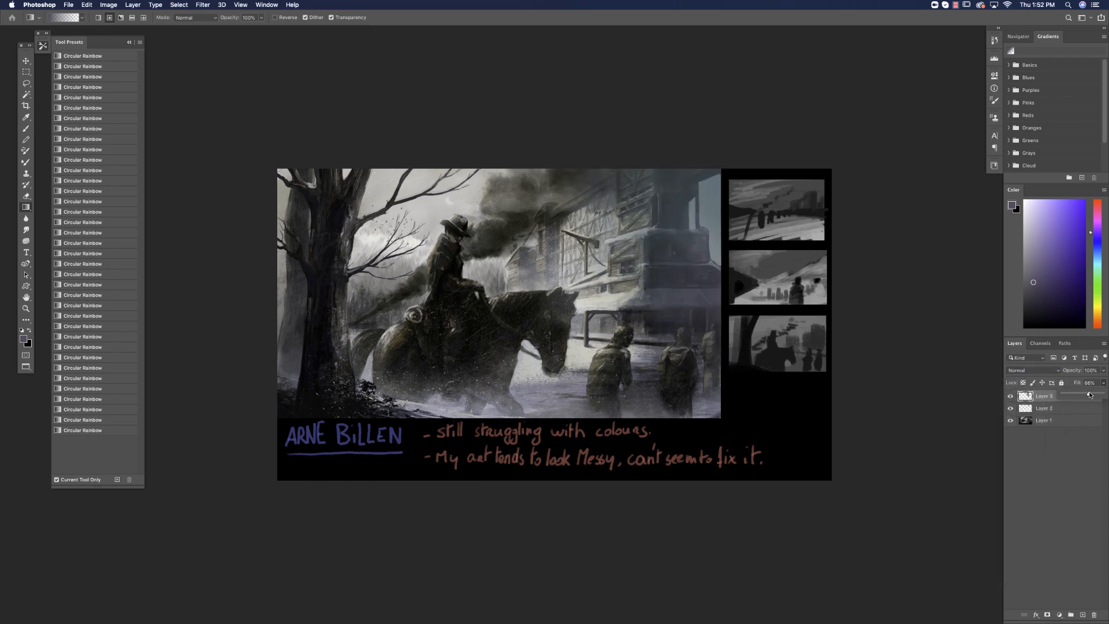
left_click(1010, 397)
left_click(1010, 397)
left_click(26, 72)
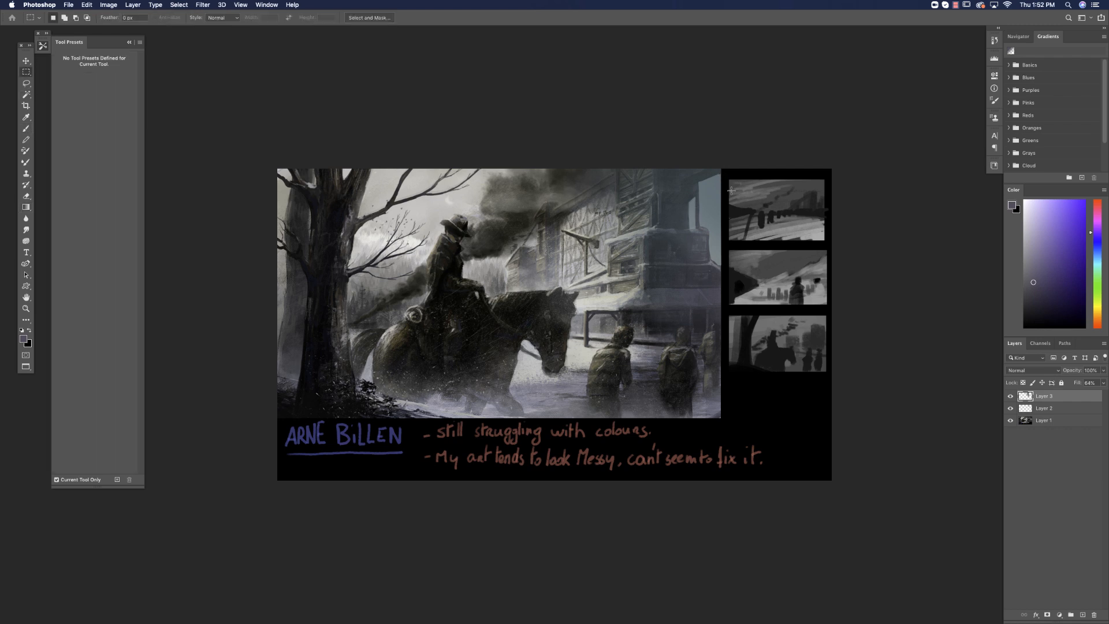
Split the Underlying Layer shadow slider in the gradient layer's blending options so the haze fades over the darkest tones.
left_click(1035, 615)
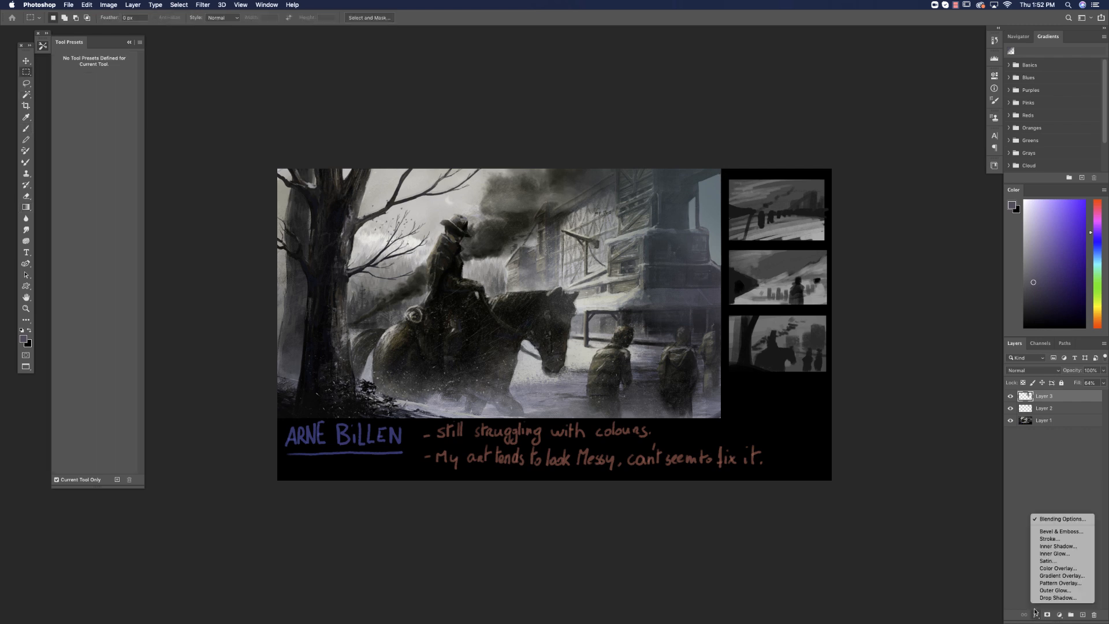
left_click(1054, 518)
left_click_drag(350, 521, 370, 520)
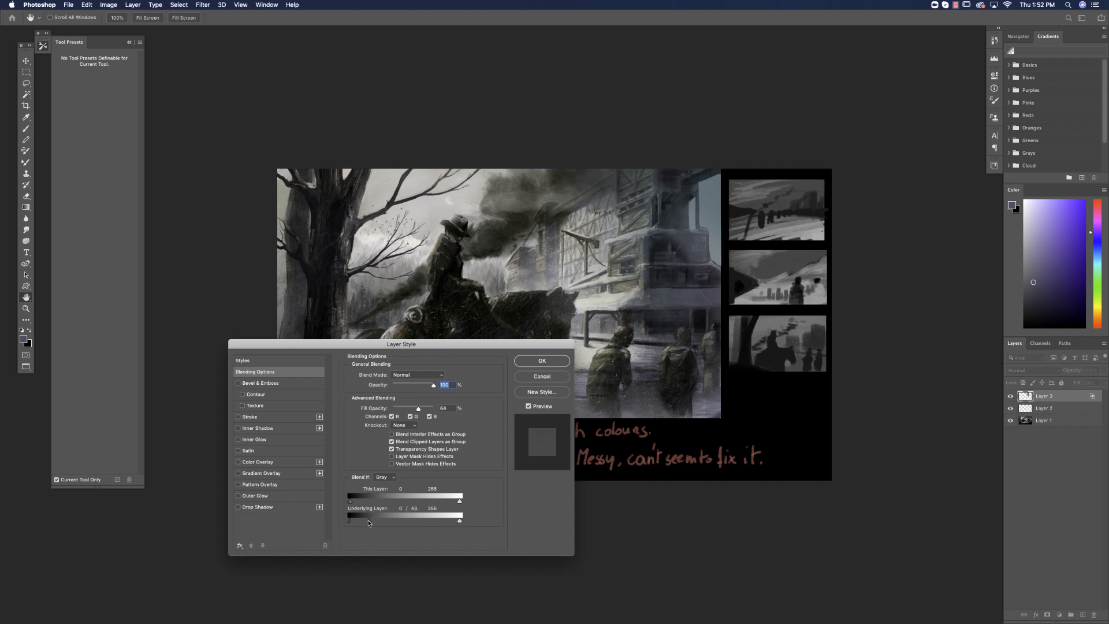
left_click(534, 363)
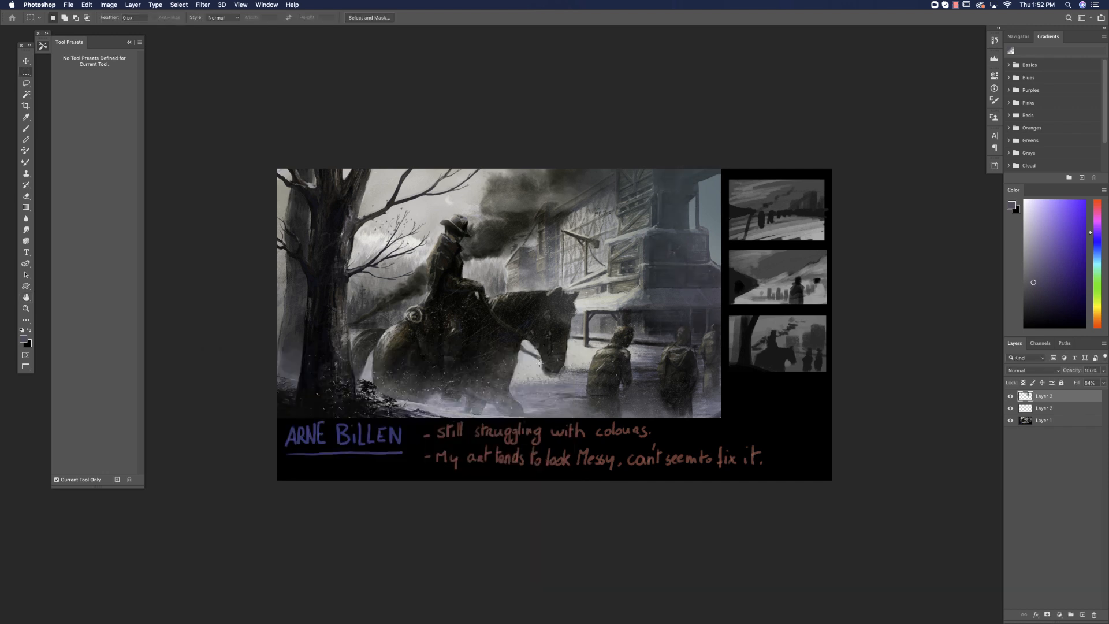
left_click(1035, 614)
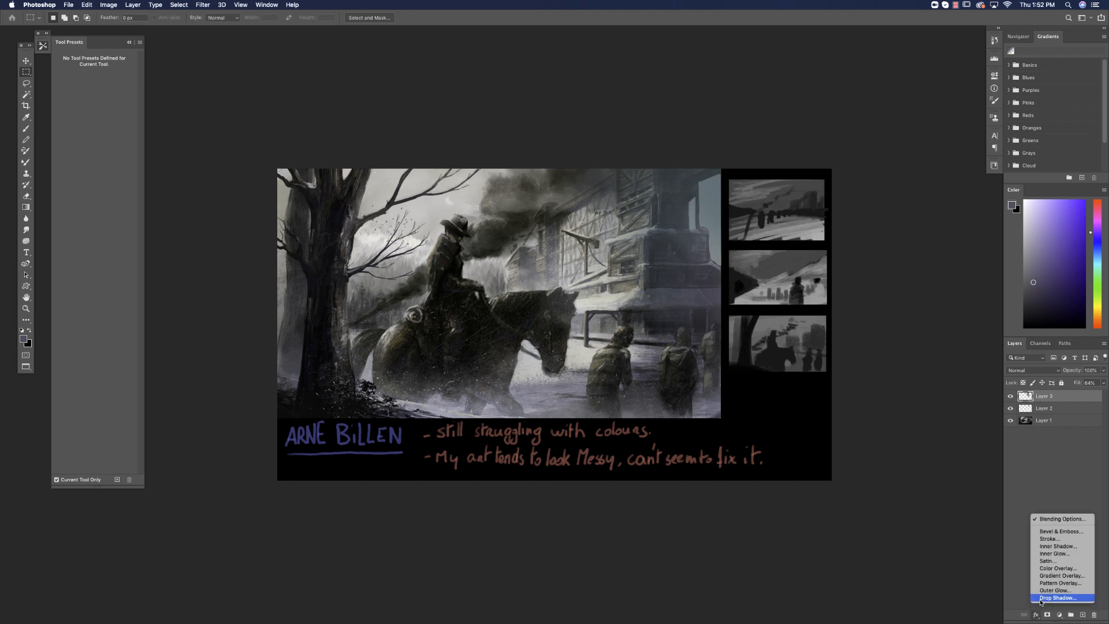
left_click(1057, 518)
left_click_drag(353, 522, 365, 519)
left_click(547, 360)
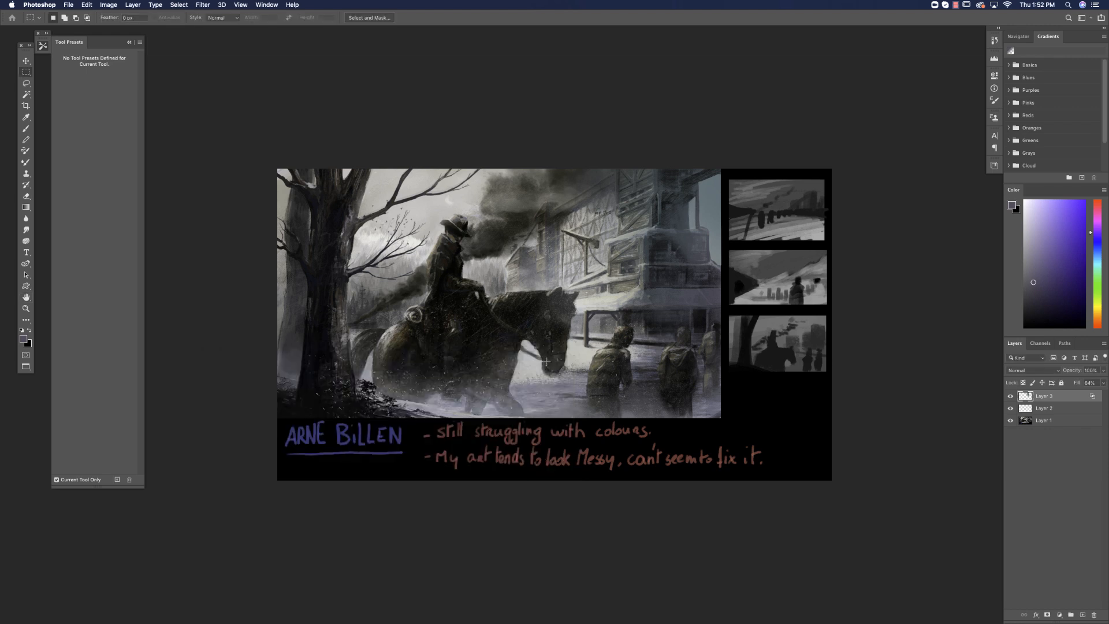
On a new layer, select a rectangle over the painting's building half and add a light blue gradient from its outer edge inward.
left_click(1081, 615)
left_click_drag(720, 173, 459, 393)
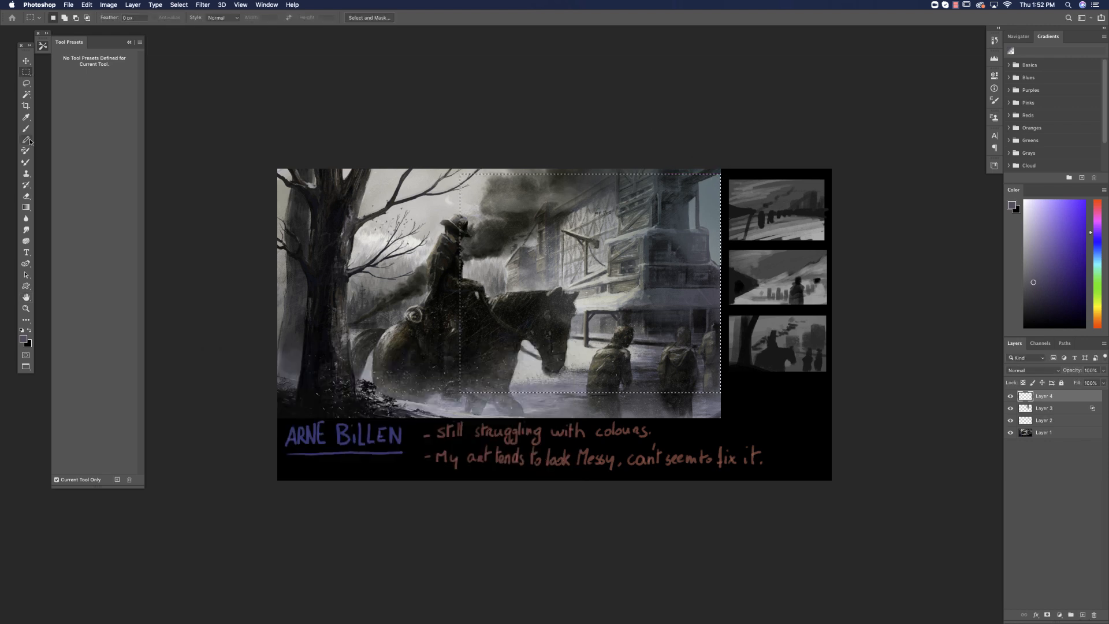
left_click(26, 207)
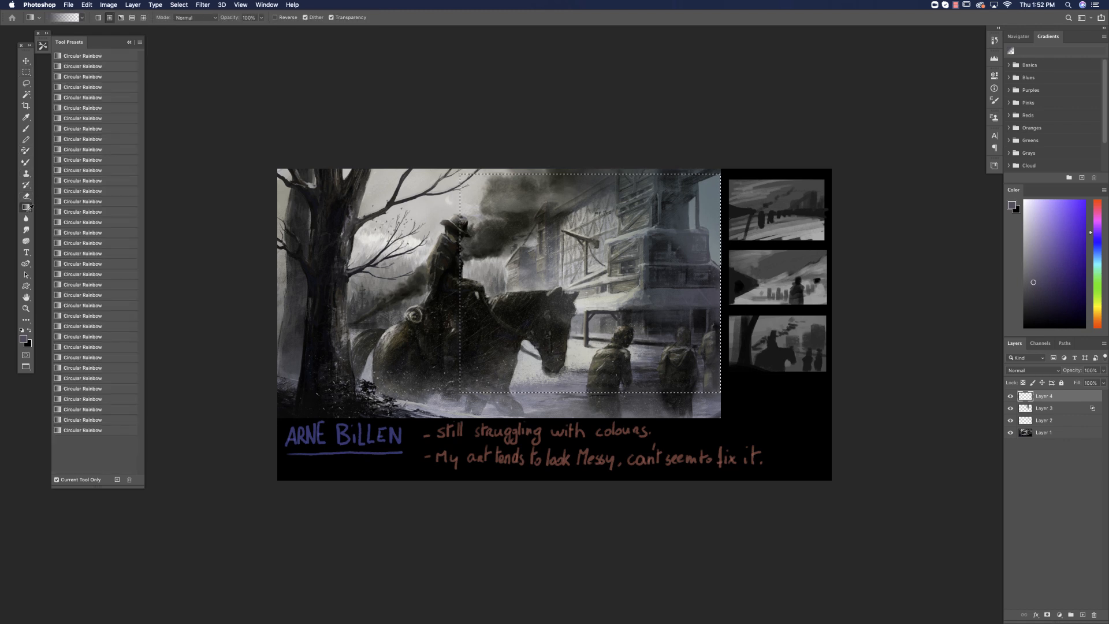
left_click(1042, 256)
left_click_drag(710, 208, 580, 245)
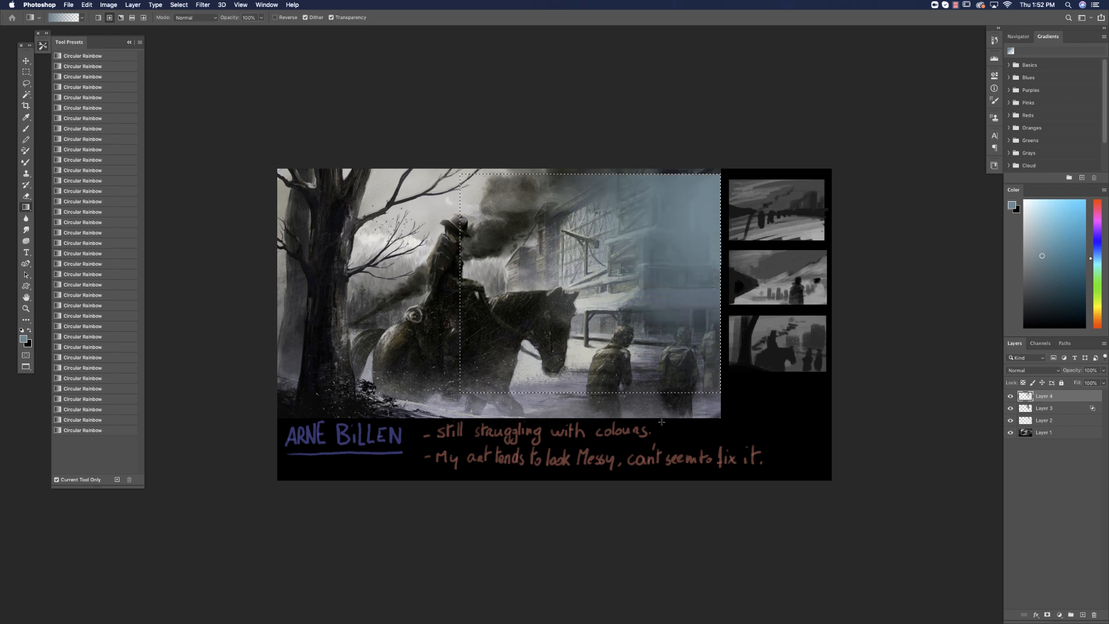
Layer a desaturated teal gradient over the building's outer edge, redoing one stroke, and compare the result with the layer hidden.
left_click(1096, 264)
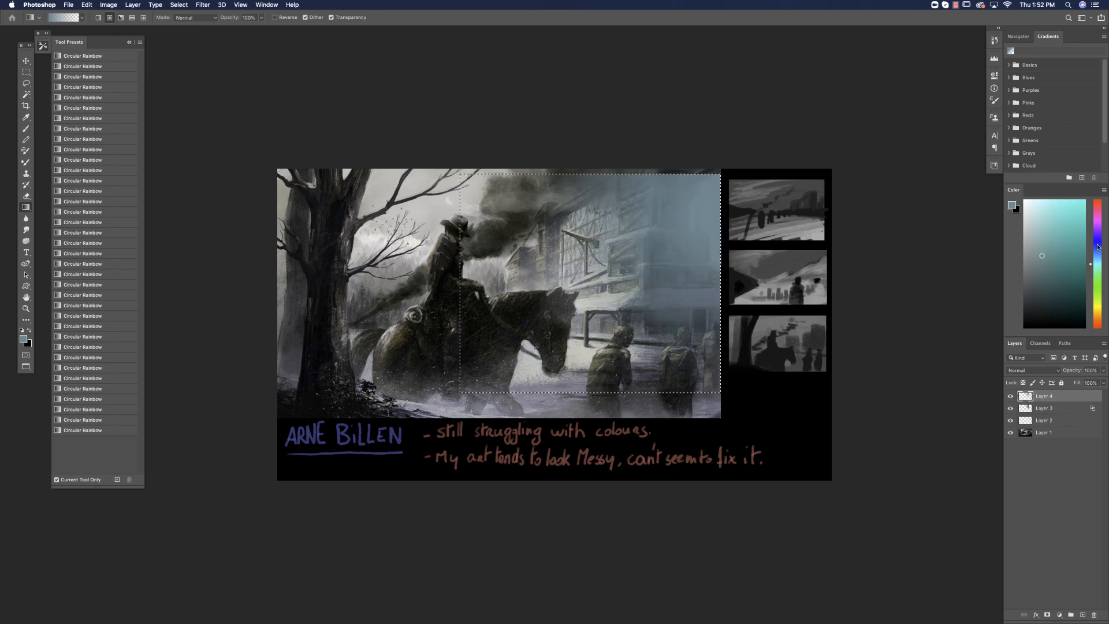
left_click(1034, 255)
left_click_drag(713, 233, 644, 254)
key("super+z")
left_click_drag(711, 244, 648, 245)
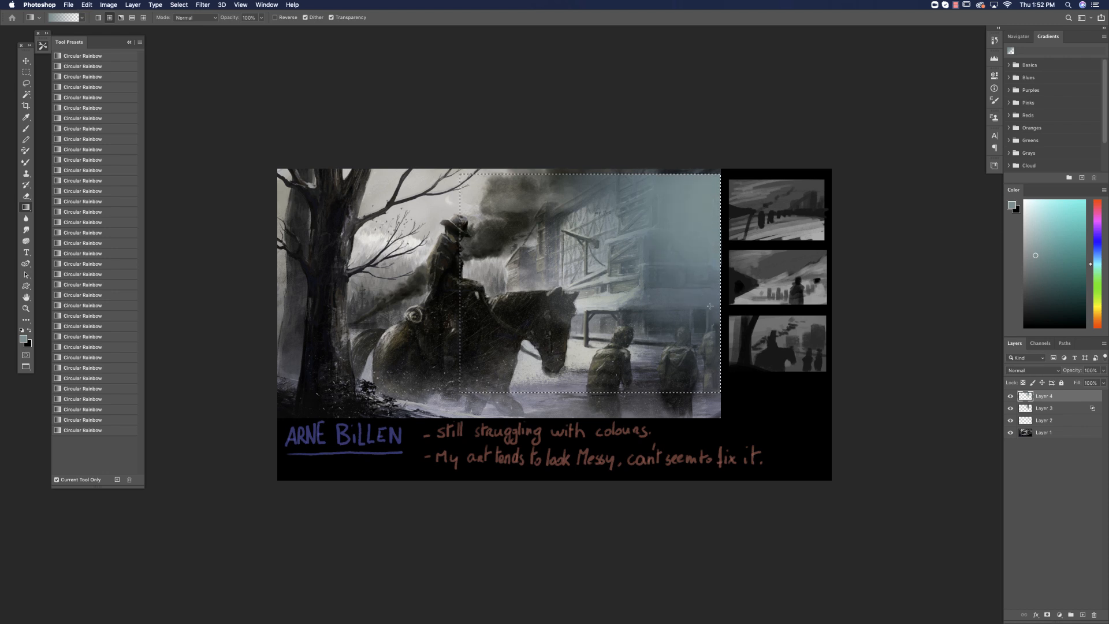
left_click(1010, 397)
left_click(1010, 397)
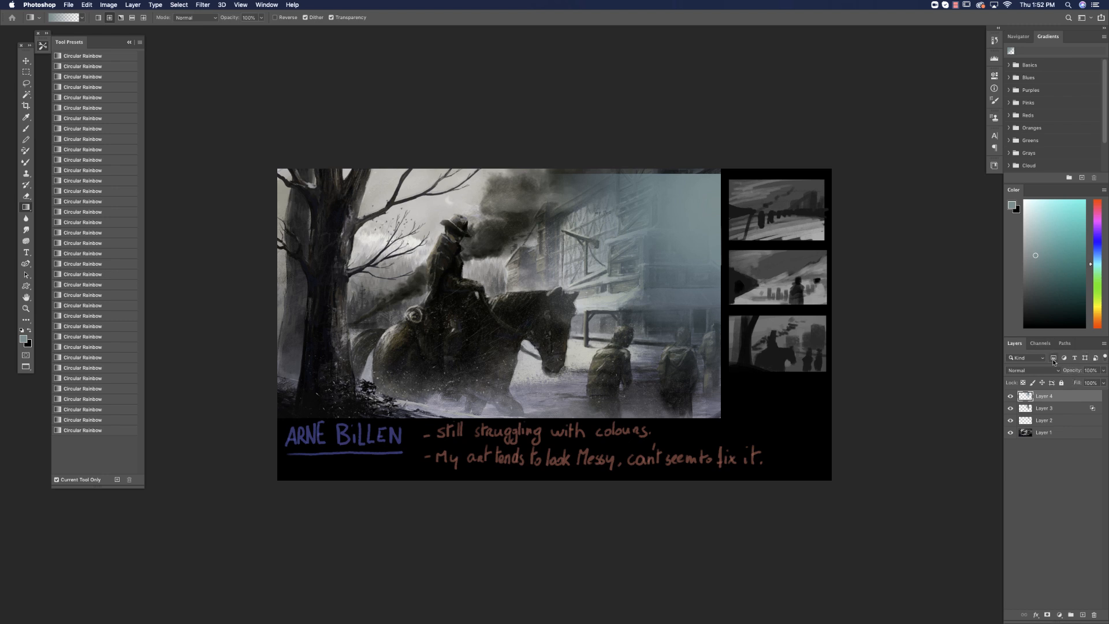
Darken the teal gradient layer with Levels by raising the black input level to about 48, and compare before and after.
left_click_drag(26, 84, 52, 91)
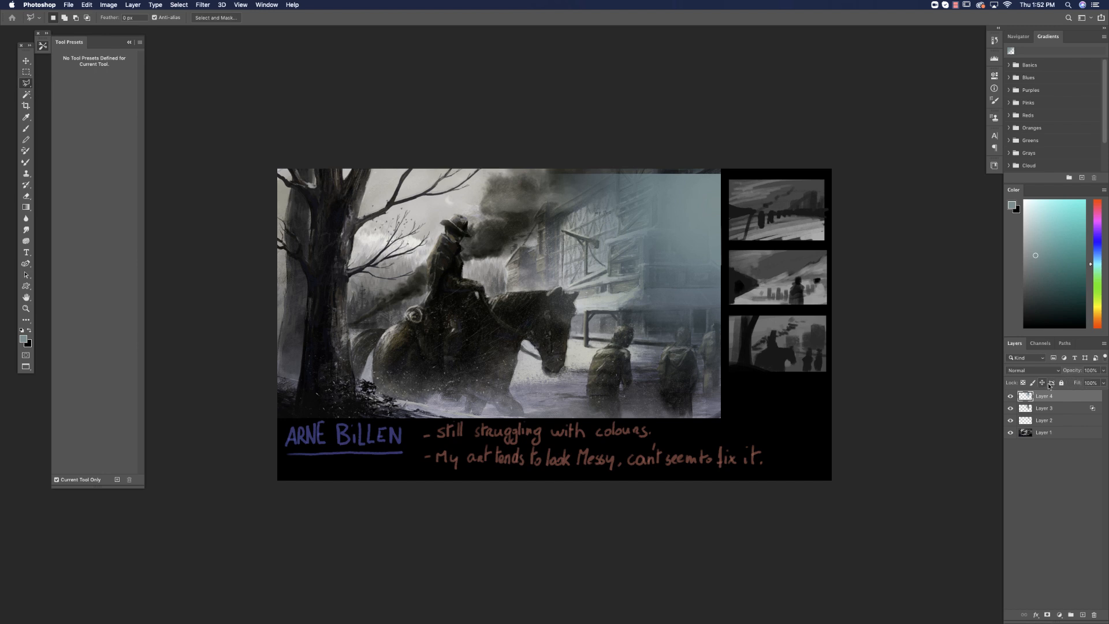
left_click(108, 5)
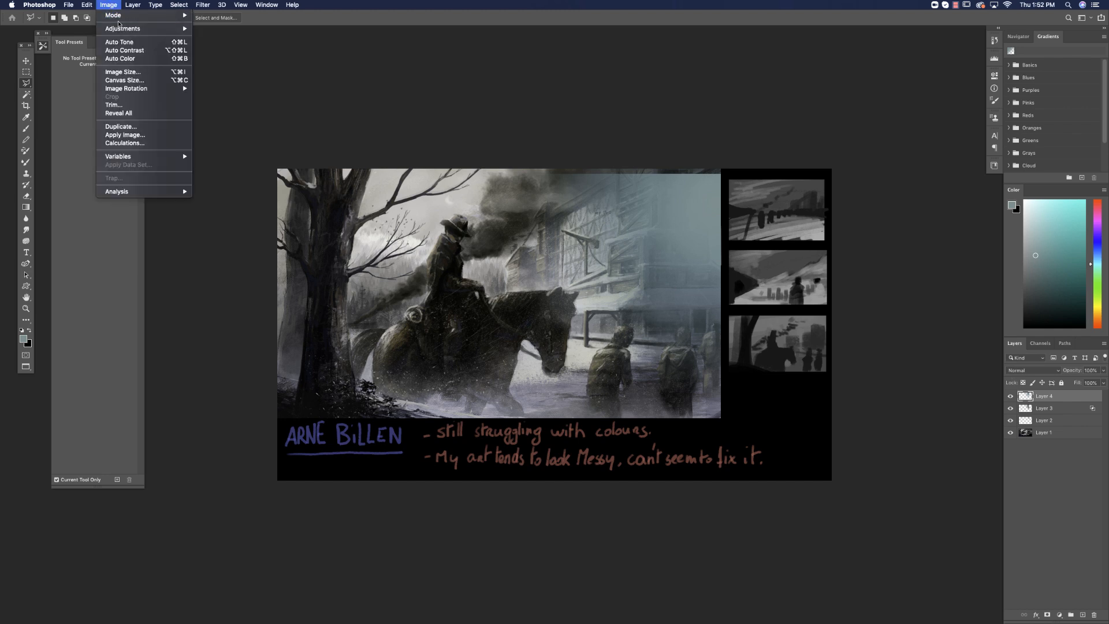
mouse_move(167, 28)
left_click(219, 37)
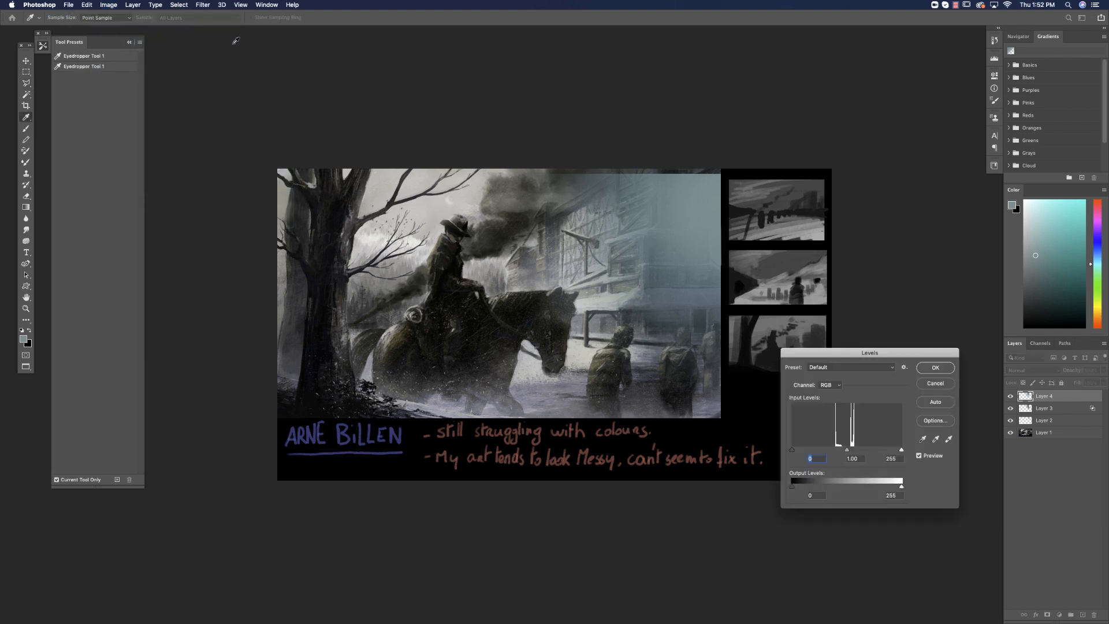
left_click_drag(792, 449, 815, 450)
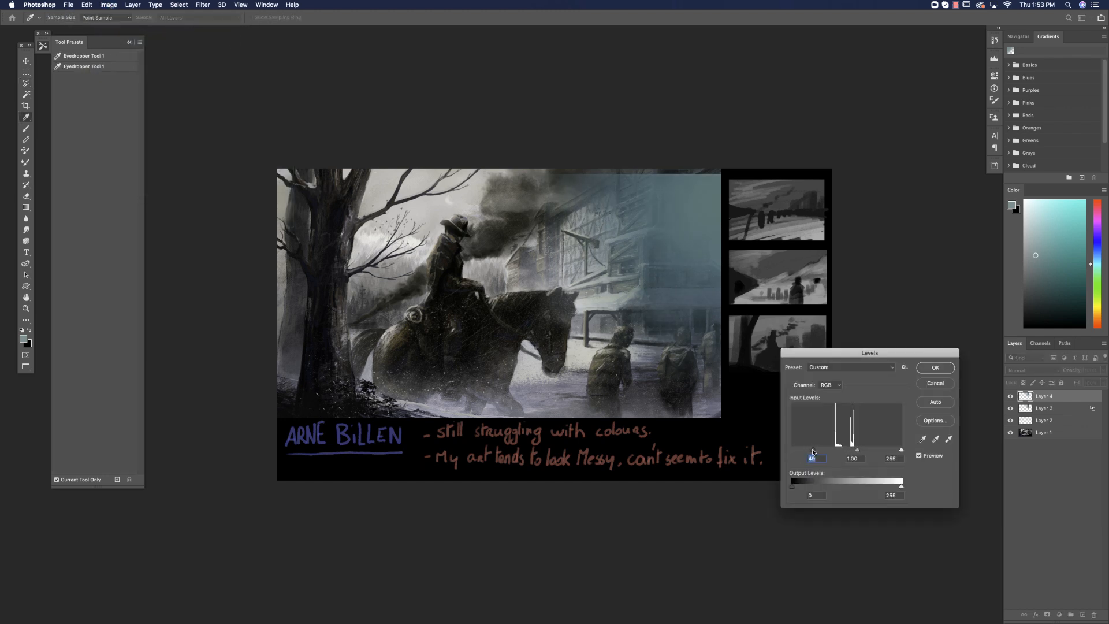
left_click(938, 373)
left_click(1011, 396)
left_click(1011, 397)
Split the teal layer's Underlying Layer highlight slider to 47 / 201 so bright tones show through, and check the effect.
left_click(1037, 614)
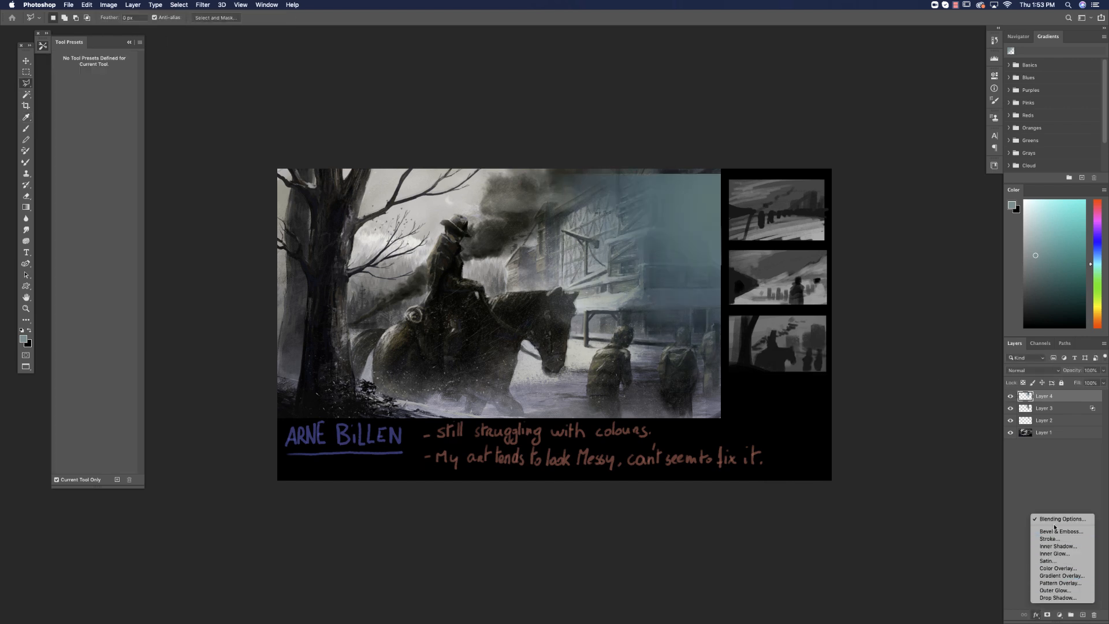
left_click(1053, 522)
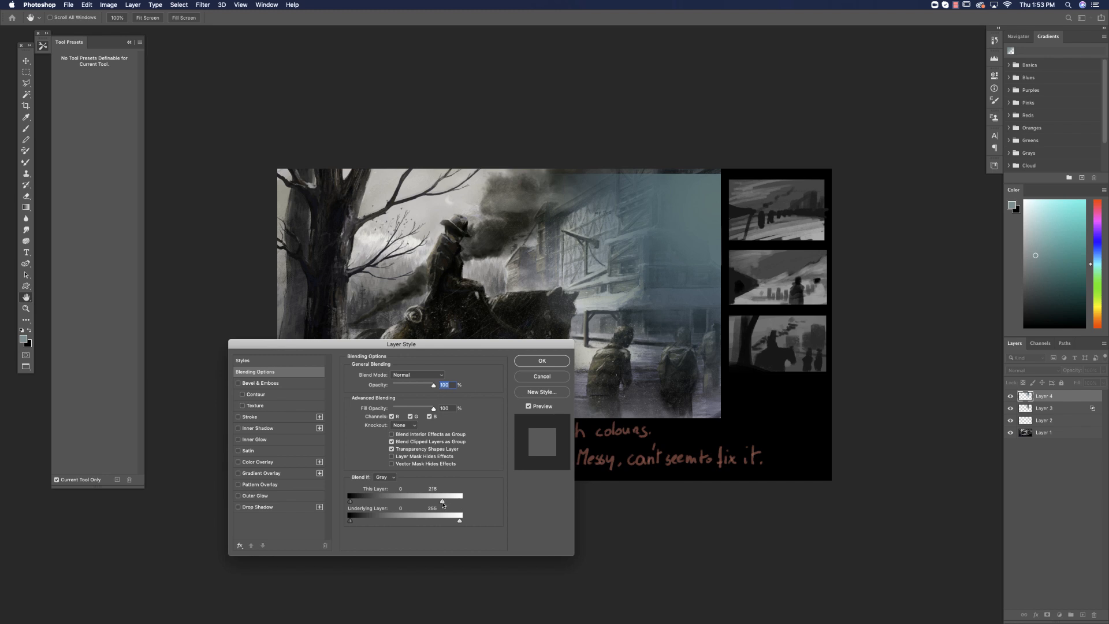
left_click_drag(413, 504, 370, 523)
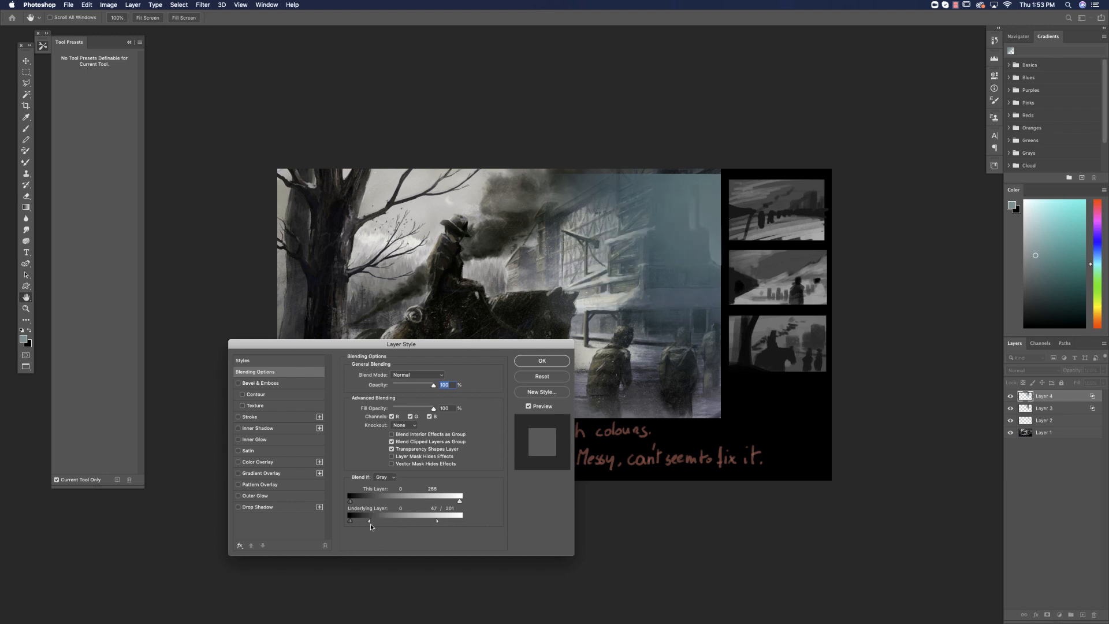
left_click(536, 367)
key("l")
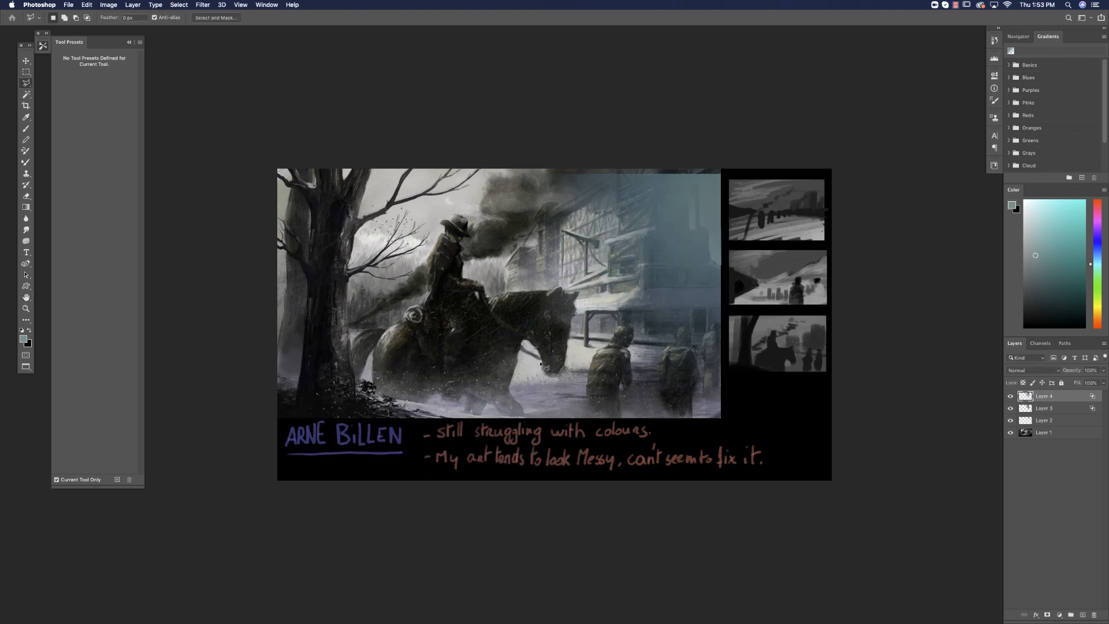
left_click(1009, 396)
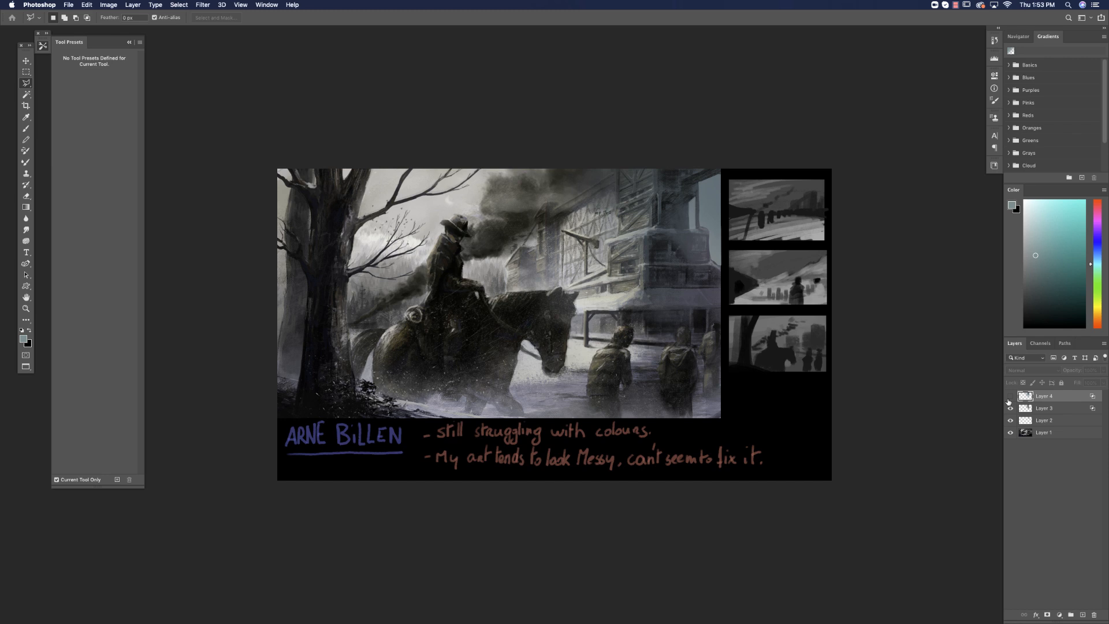
left_click(1010, 397)
Outline the narrow lit face of the building's tower, from the upper picture edge down to the roof, with the Polygonal Lasso.
left_click(643, 289)
left_click(643, 235)
left_click(653, 222)
left_click(654, 162)
left_click(616, 162)
left_click(617, 216)
left_click(619, 234)
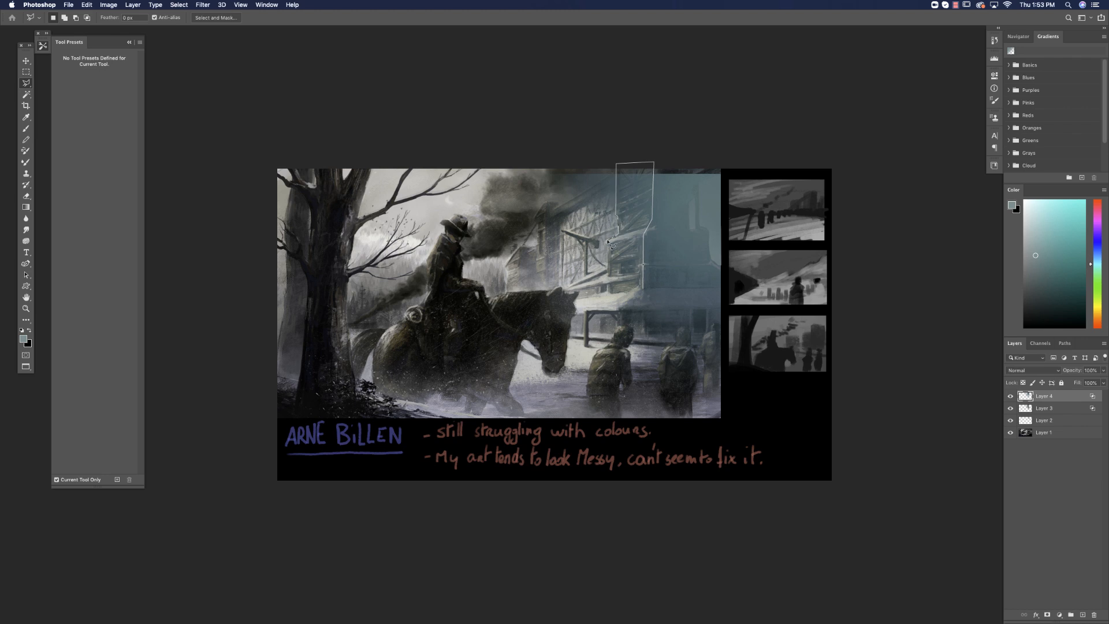
left_click(606, 243)
left_click(608, 291)
left_click(643, 288)
left_click(642, 288, "shift")
Add the adjoining timber wall and the snowy porch roof behind the horse's head to the polygonal selection.
left_click(618, 310)
left_click(572, 310)
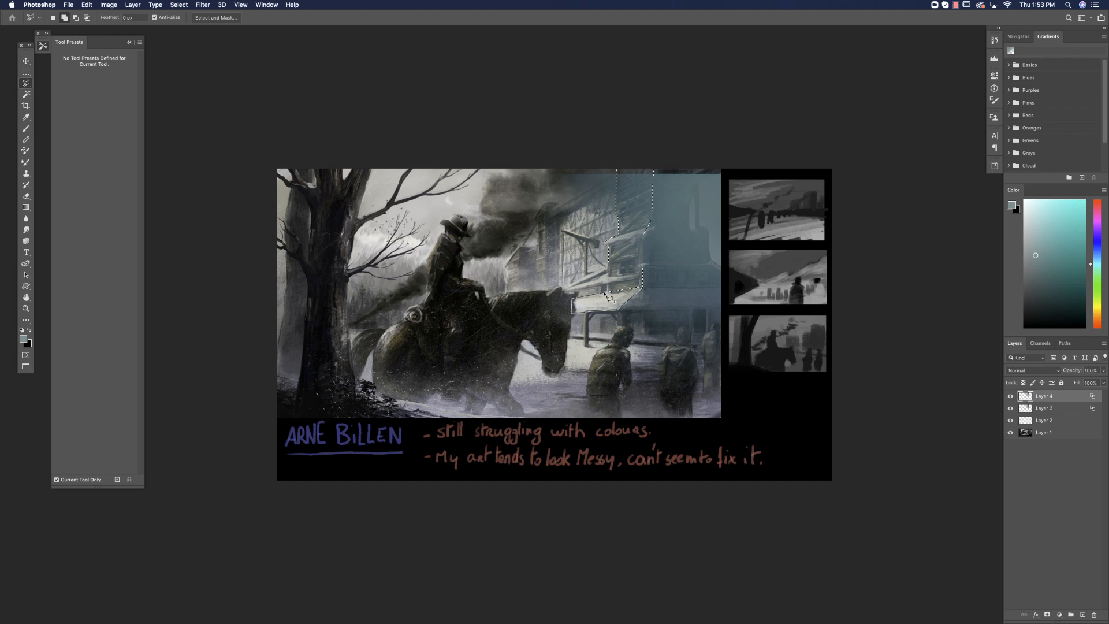
left_click(573, 292)
left_click(554, 287)
left_click(559, 222)
left_click(618, 195)
double_click(645, 290)
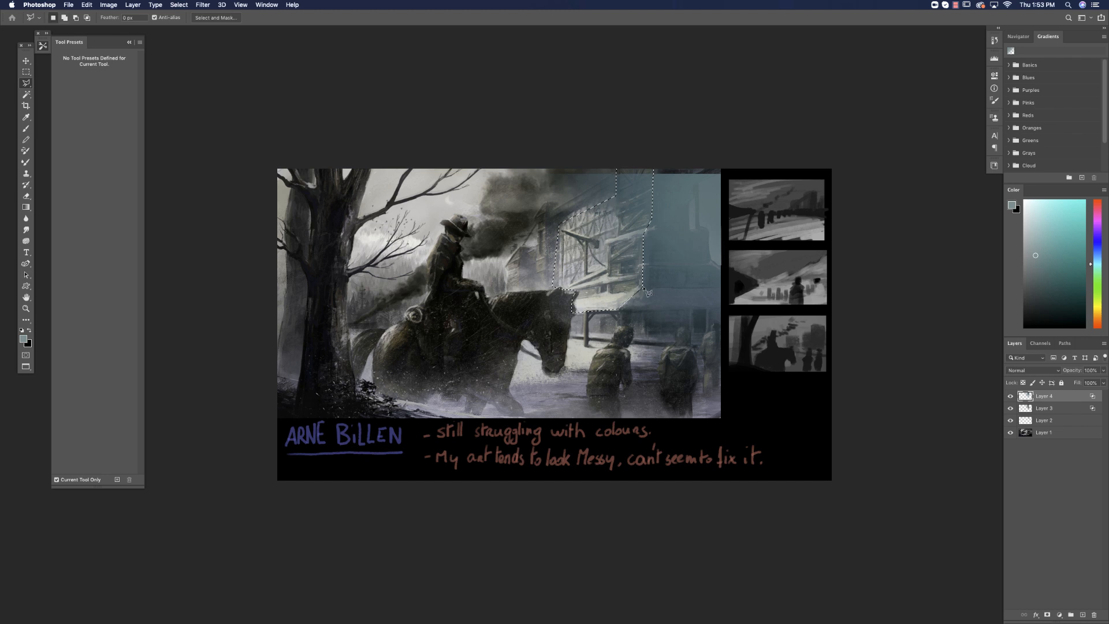
Create a new layer and fill the selected building faces with a salmon-orange foreground colour in Normal mode at 100% opacity.
left_click(1083, 616)
left_click(1094, 312)
left_click(1055, 228)
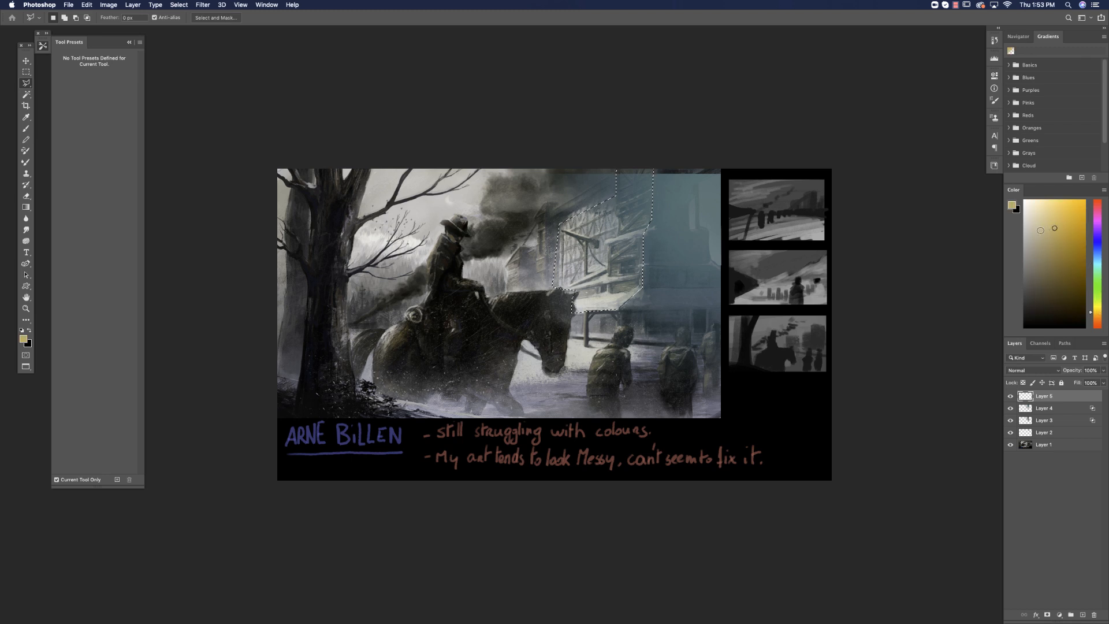
left_click(1095, 325)
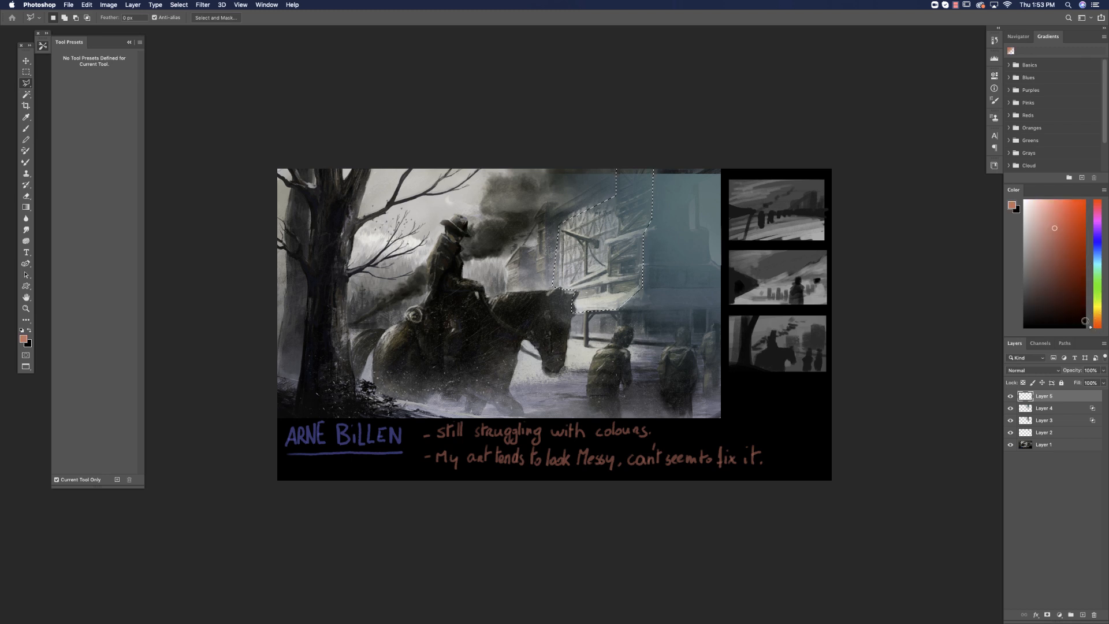
key("b")
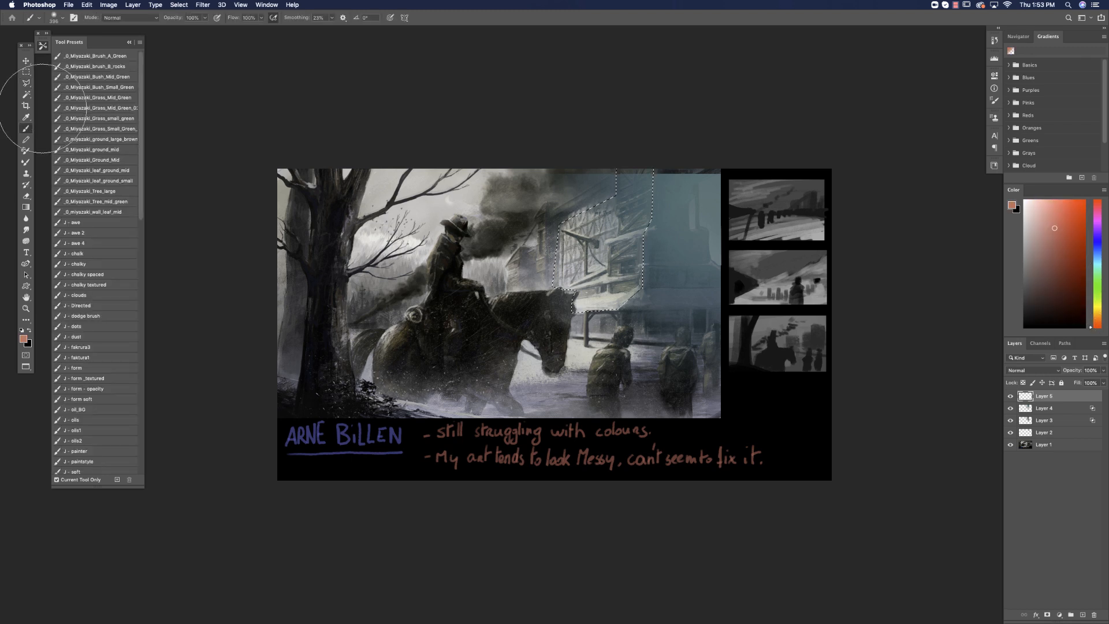
left_click(89, 8)
left_click(100, 143)
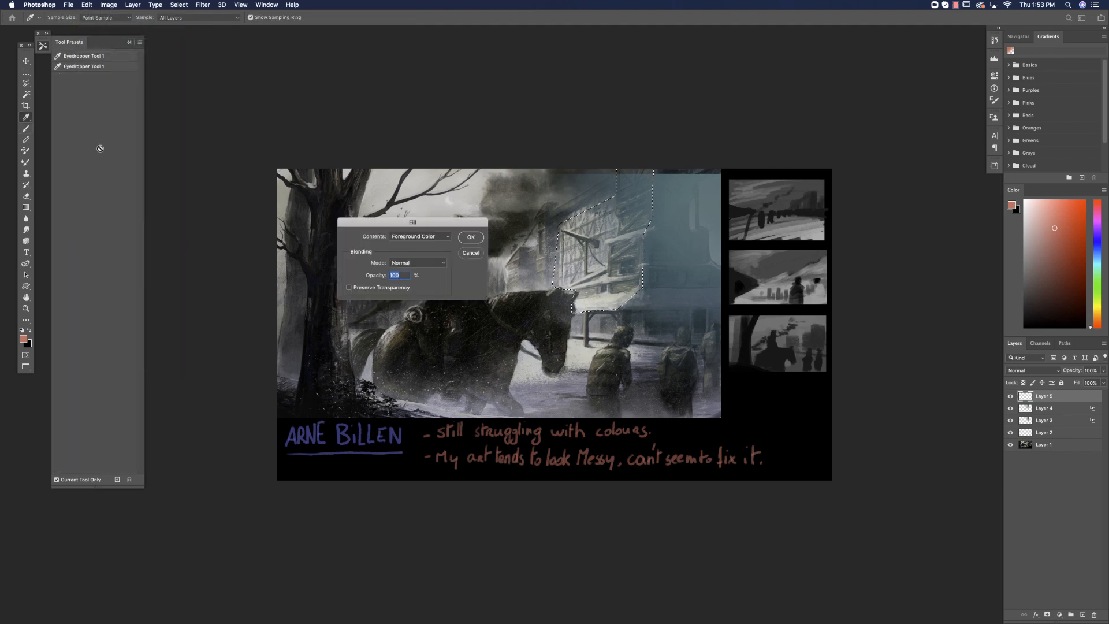
left_click(471, 236)
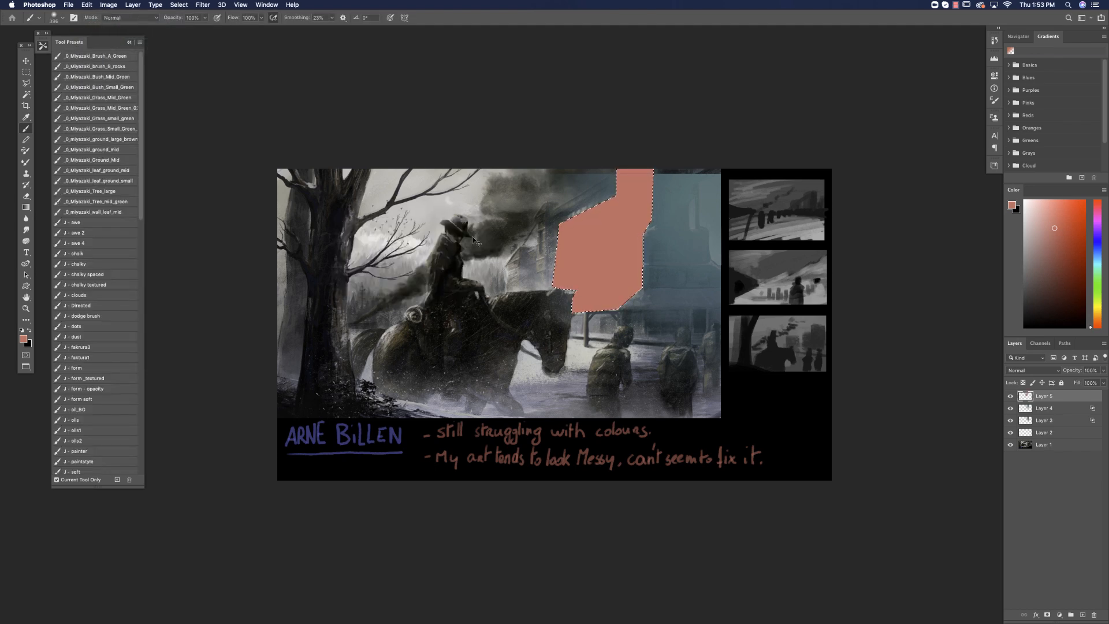
Set the salmon layer to Overlay, softly erase its colour over the tower's upper part, and lower its Fill to 46%.
left_click(1052, 367)
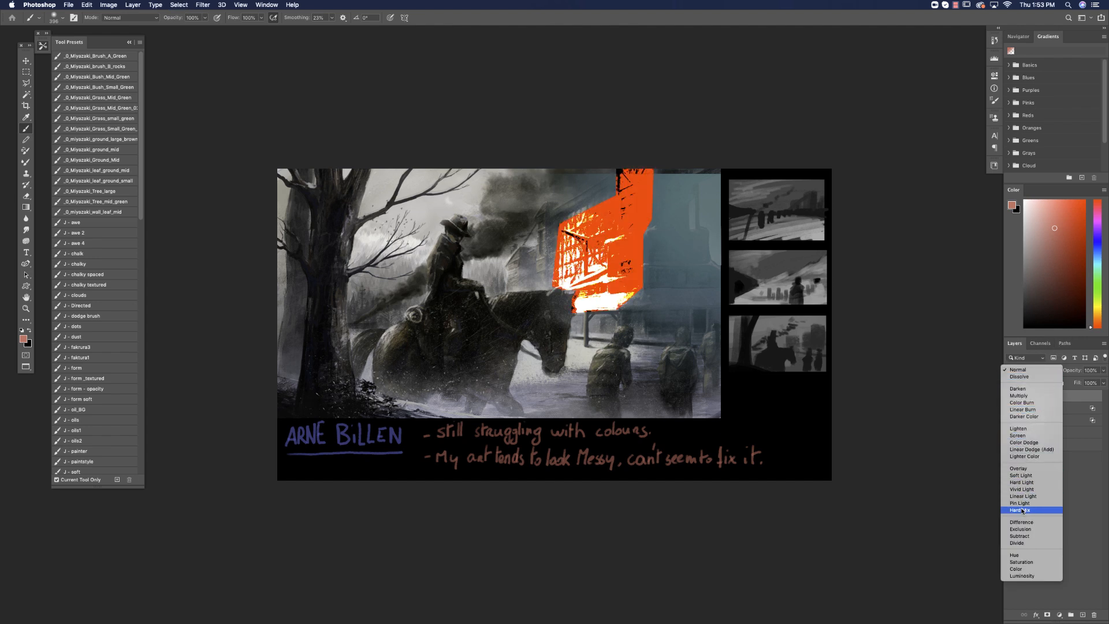
left_click(1019, 469)
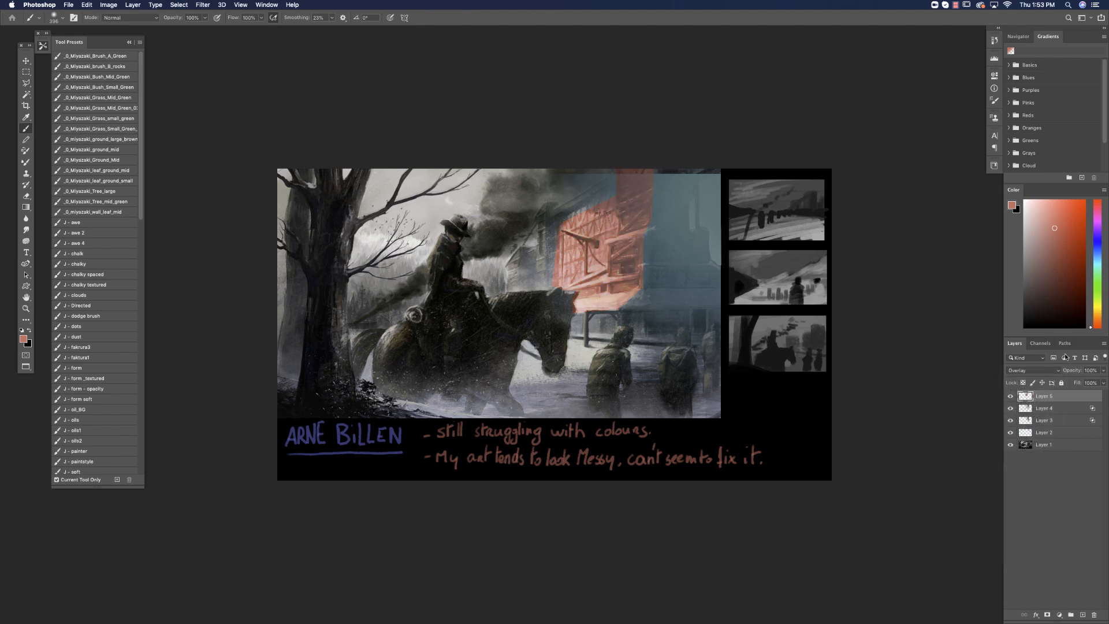
key("e")
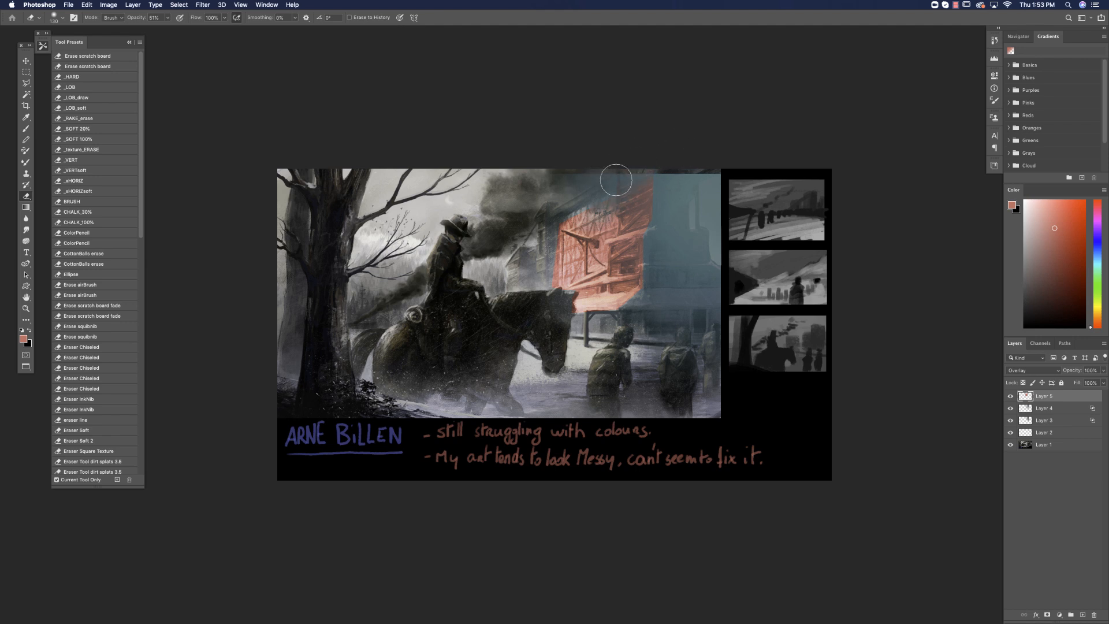
left_click(1103, 384)
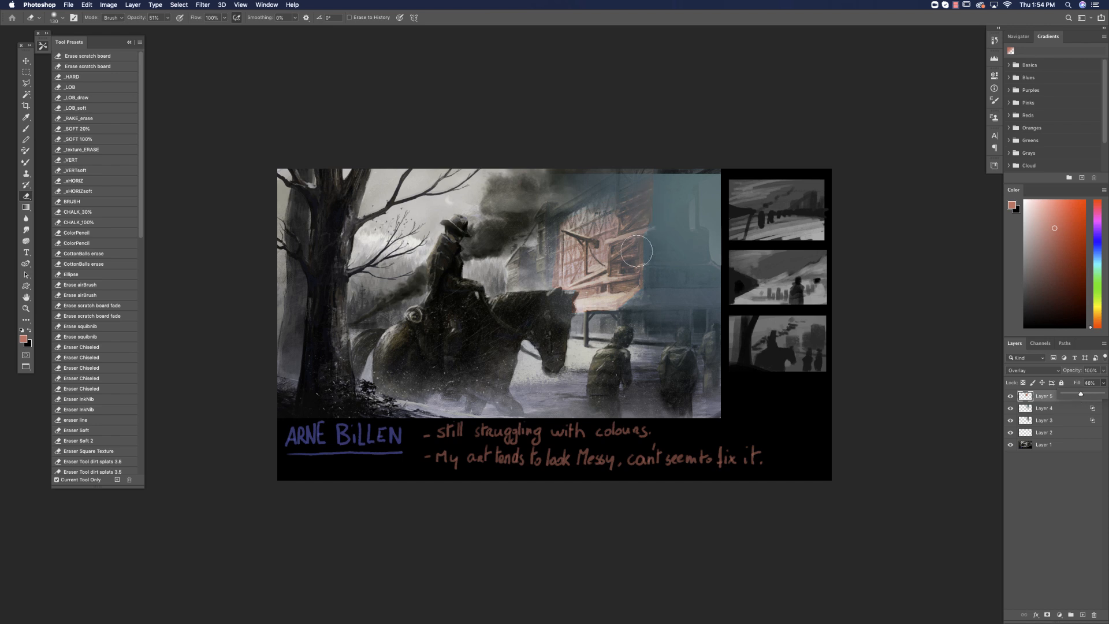
Add a new empty layer on top and lower the Fill of the teal Layer 4 to 46%.
left_click(27, 131)
key("super+alt+shift+n")
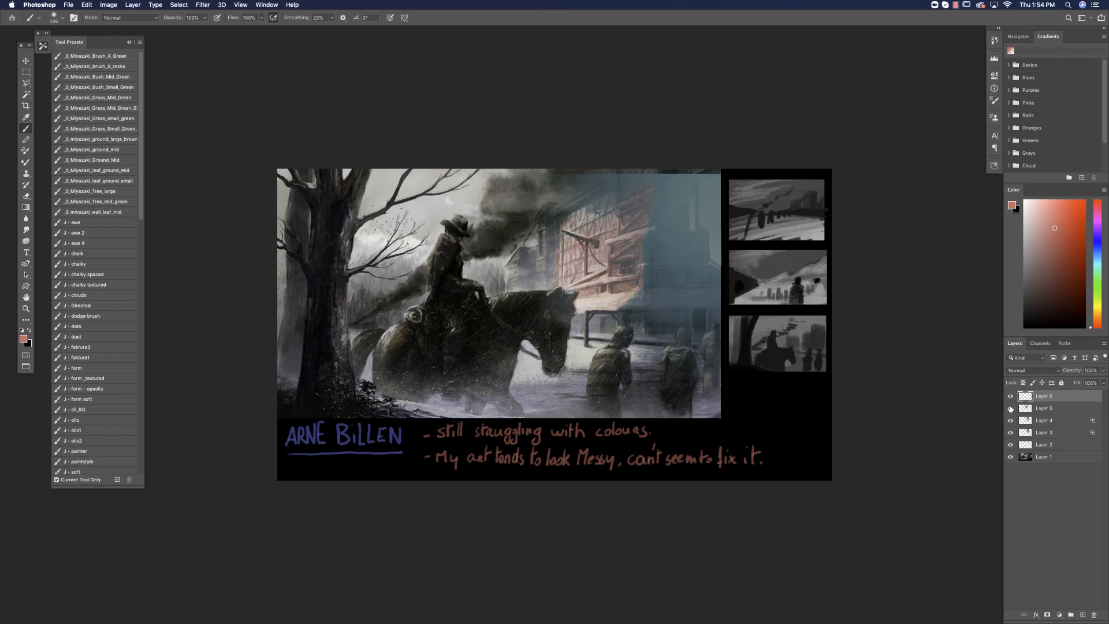
left_click(1023, 410)
left_click(1026, 422)
left_click(1010, 422)
left_click(1010, 421)
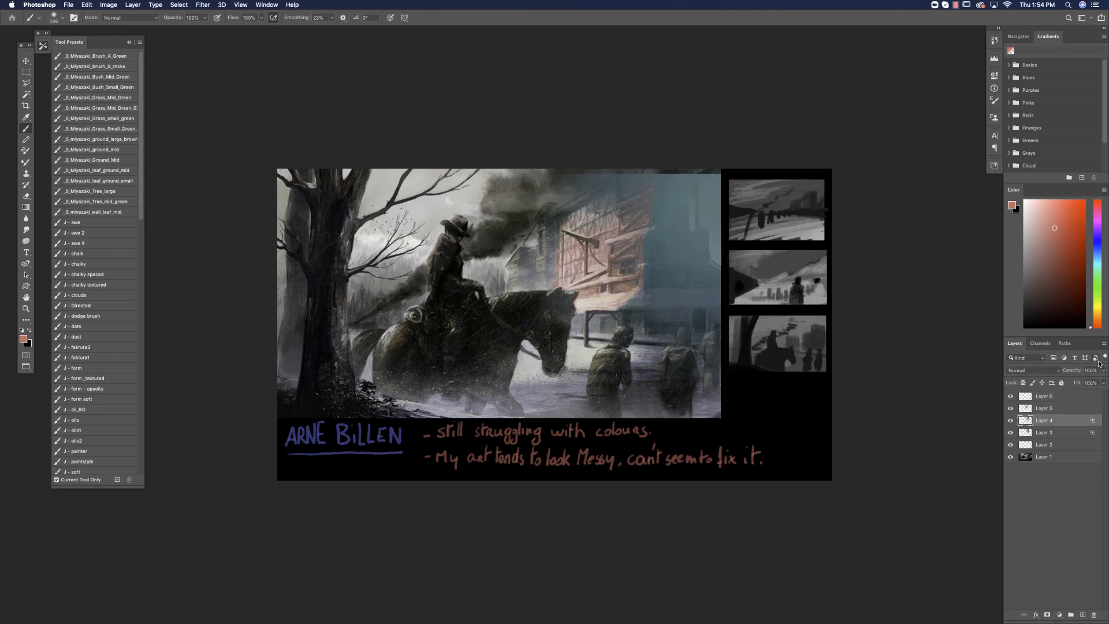
left_click(1102, 382)
mouse_move(1102, 394)
left_mouse_down()
mouse_move(1070, 399)
mouse_move(1080, 396)
left_mouse_up()
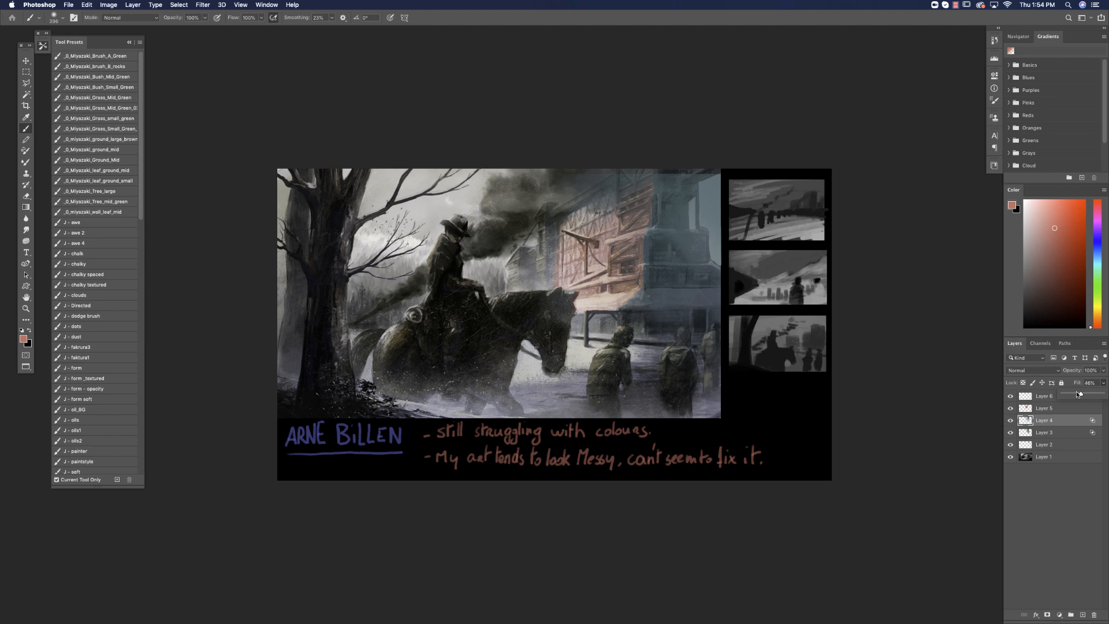
On the new top layer, paint flat grey-teal over the sky and large tree with a hard round brush from 7_tyCarter_brushSet_3.0.
left_click(1034, 398)
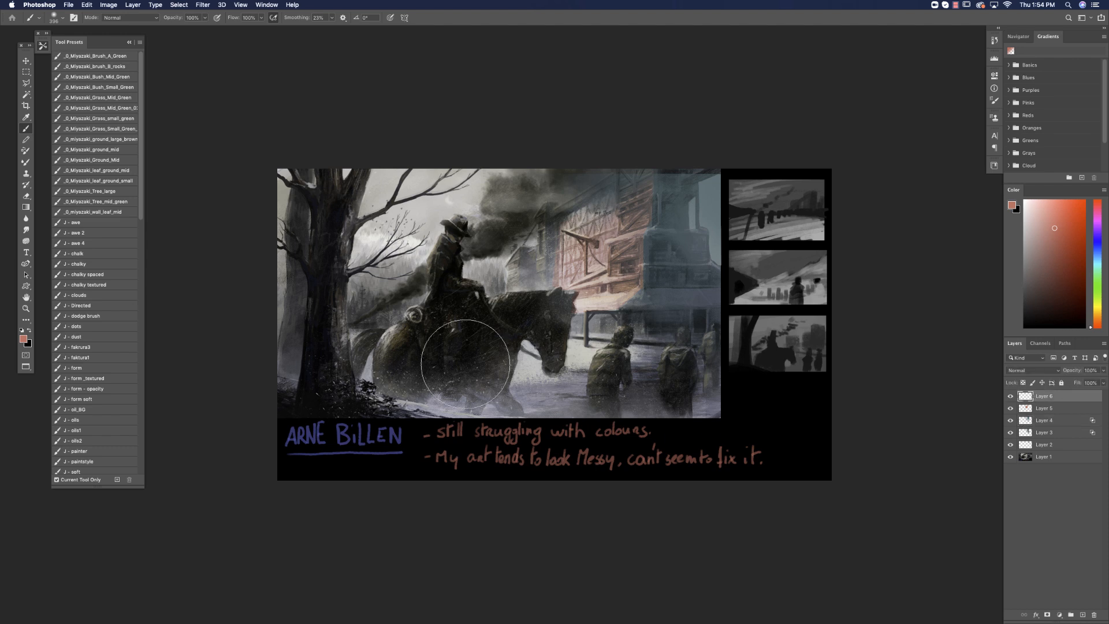
right_click(476, 361)
scroll(701, 511, "down", 5)
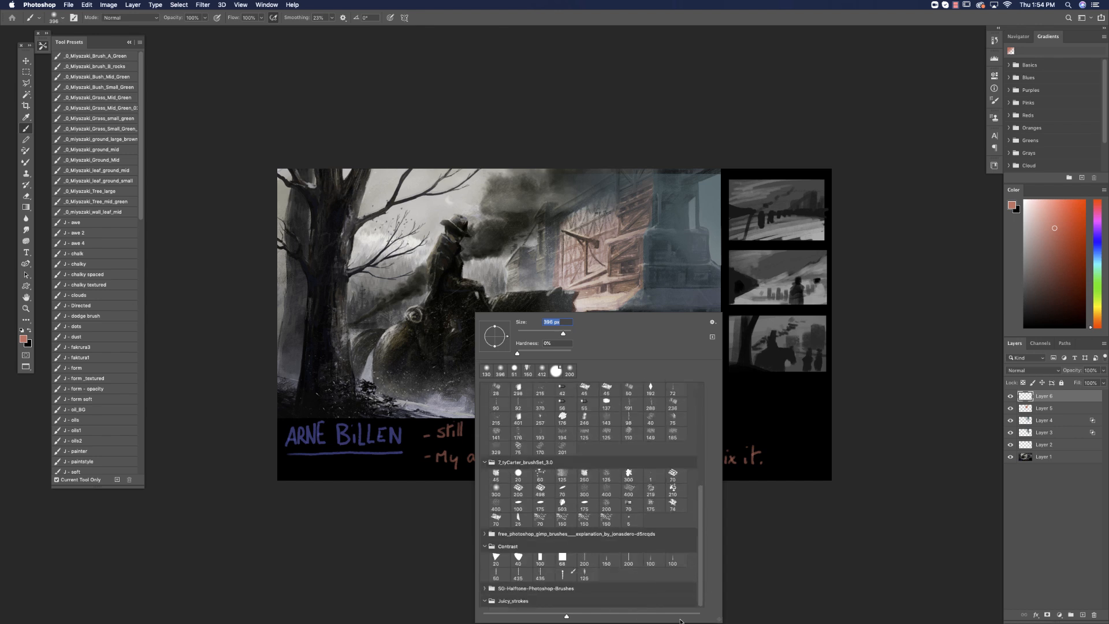
left_click(519, 472)
left_click(706, 199, "alt")
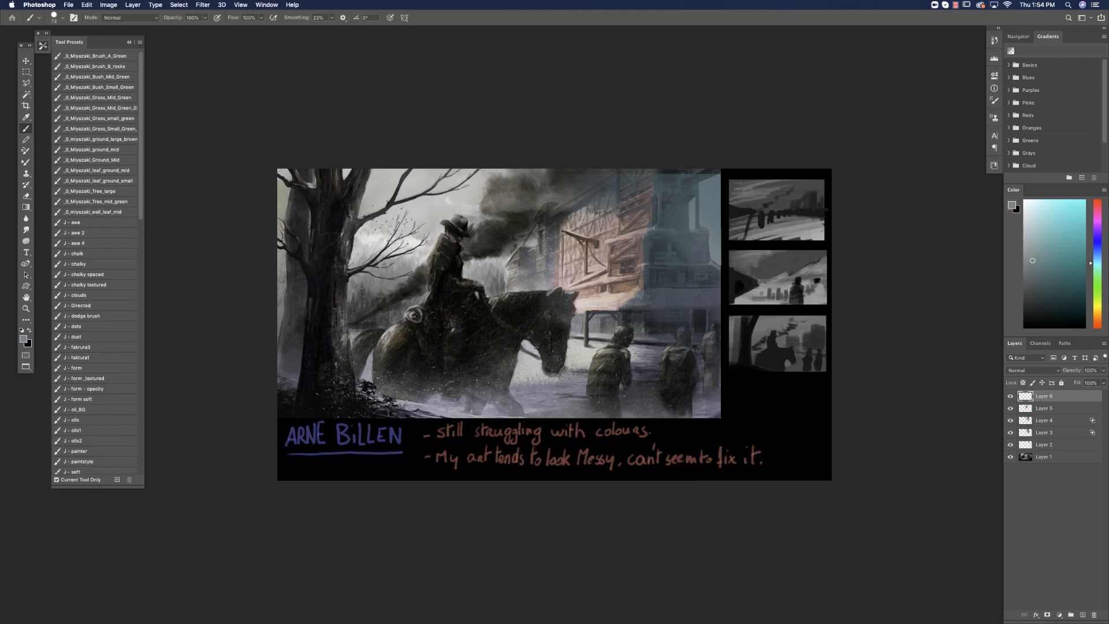
mouse_move(411, 154)
left_mouse_down()
mouse_move(491, 136)
mouse_move(463, 181)
mouse_move(490, 143)
mouse_move(529, 123)
left_mouse_up()
mouse_move(562, 191)
left_mouse_down()
mouse_move(633, 148)
mouse_move(514, 208)
mouse_move(514, 170)
mouse_move(496, 150)
mouse_move(393, 156)
mouse_move(355, 226)
mouse_move(327, 224)
mouse_move(291, 138)
mouse_move(277, 194)
mouse_move(339, 270)
mouse_move(394, 220)
mouse_move(419, 225)
mouse_move(384, 305)
mouse_move(325, 317)
mouse_move(327, 247)
mouse_move(294, 261)
mouse_move(289, 324)
left_mouse_up()
Extend the grey-teal sky down over the rest of the tree trunk and the background behind the rider with a smaller brush.
right_click(454, 263)
left_click(531, 282)
right_click(397, 253)
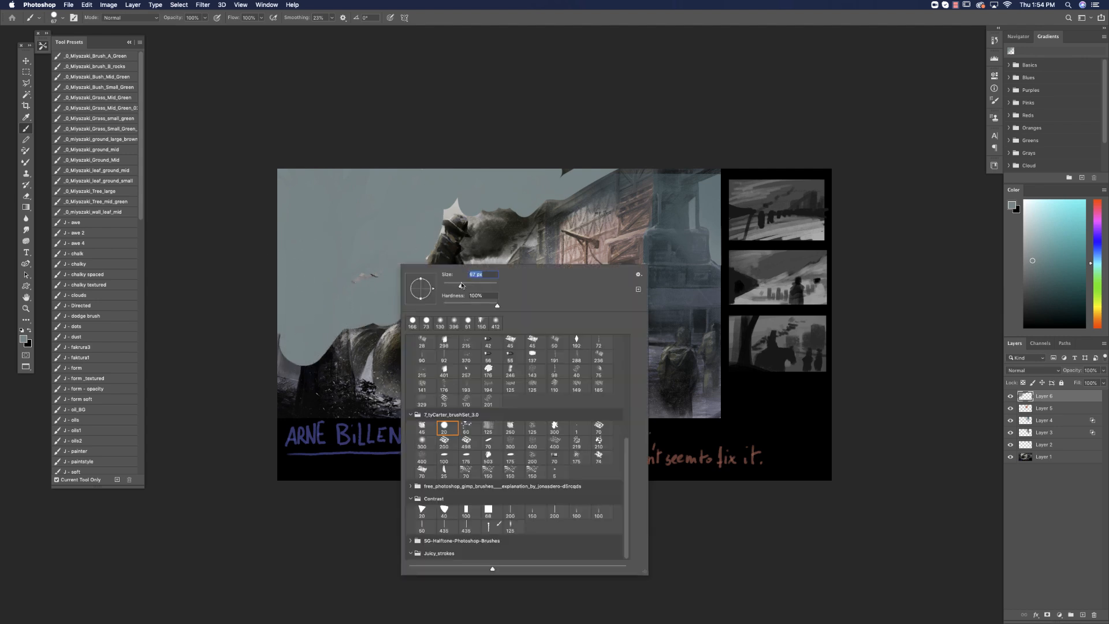
left_click(462, 282)
left_click(382, 244, "alt")
mouse_move(385, 239)
left_mouse_down()
mouse_move(378, 265)
mouse_move(297, 331)
mouse_move(297, 369)
mouse_move(284, 367)
mouse_move(291, 341)
mouse_move(358, 311)
mouse_move(329, 358)
mouse_move(301, 368)
left_mouse_up()
Paint the grey-teal sky up to the rider's hat and coat and over the smoke, using 12 px and 47 px brushes.
right_click(442, 243)
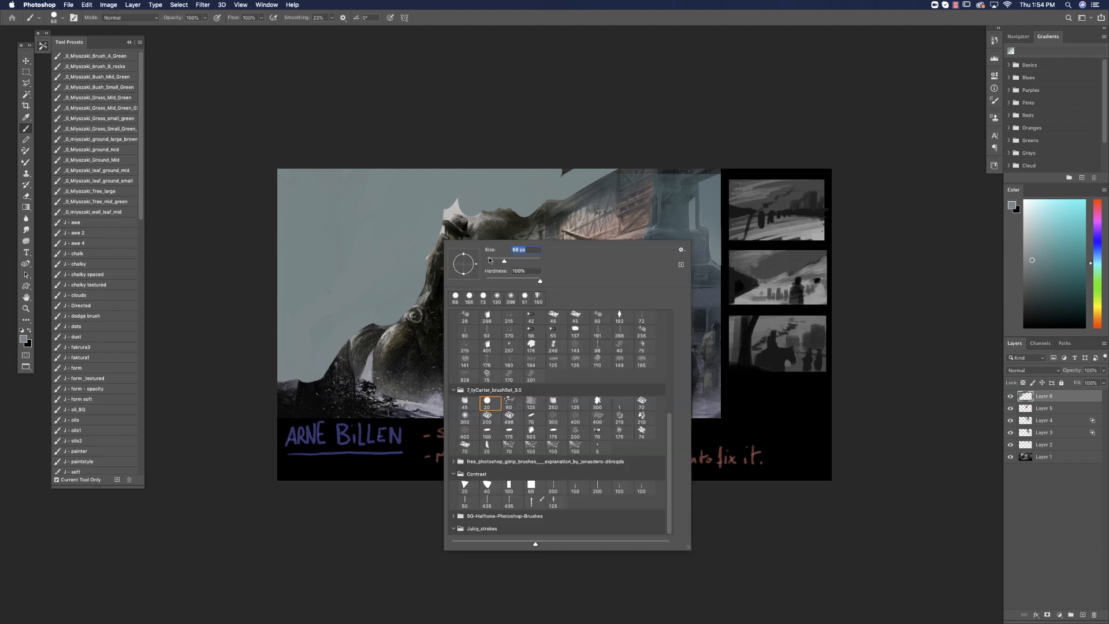
key("Return")
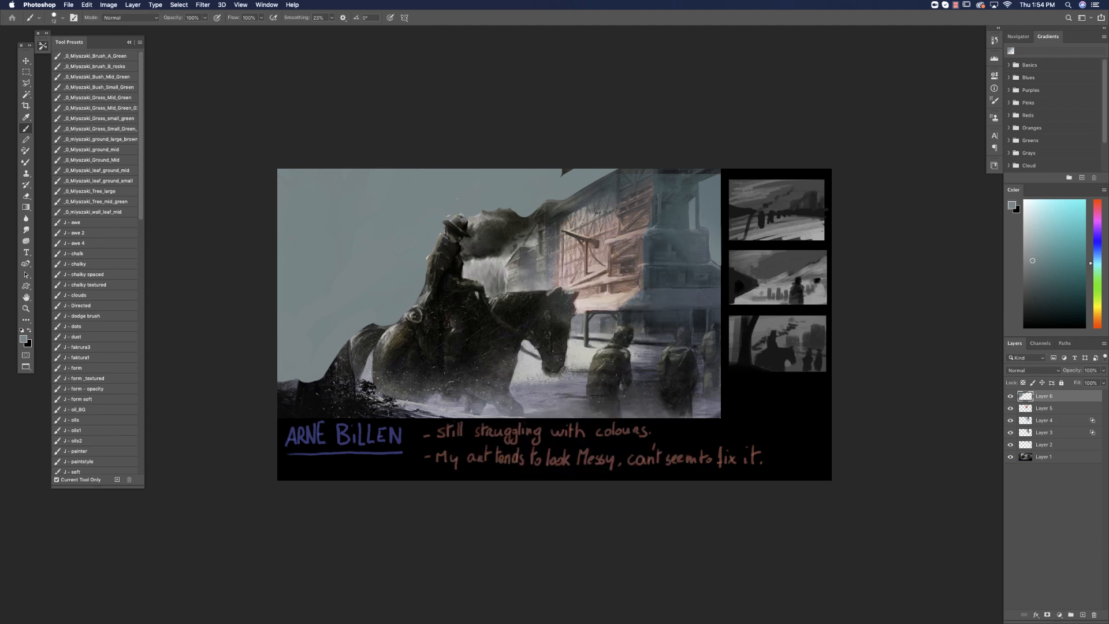
right_click(561, 240)
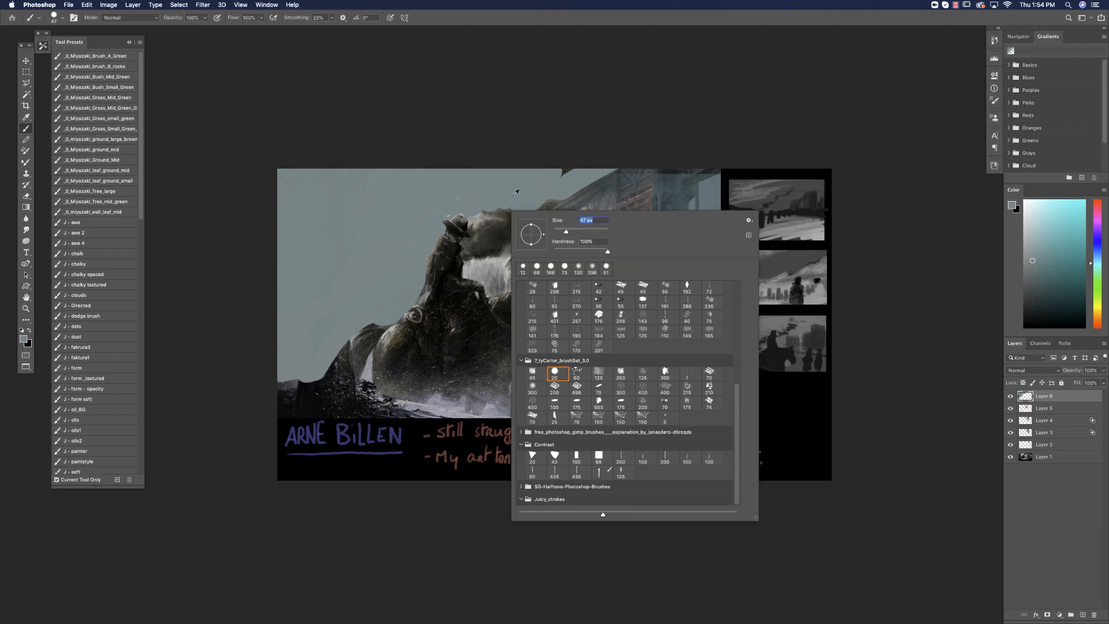
key("Return")
mouse_move(469, 245)
left_mouse_down()
mouse_move(489, 287)
mouse_move(497, 270)
mouse_move(500, 289)
mouse_move(494, 265)
mouse_move(525, 234)
mouse_move(532, 202)
mouse_move(524, 231)
mouse_move(503, 242)
mouse_move(496, 209)
mouse_move(483, 215)
mouse_move(481, 255)
left_mouse_up()
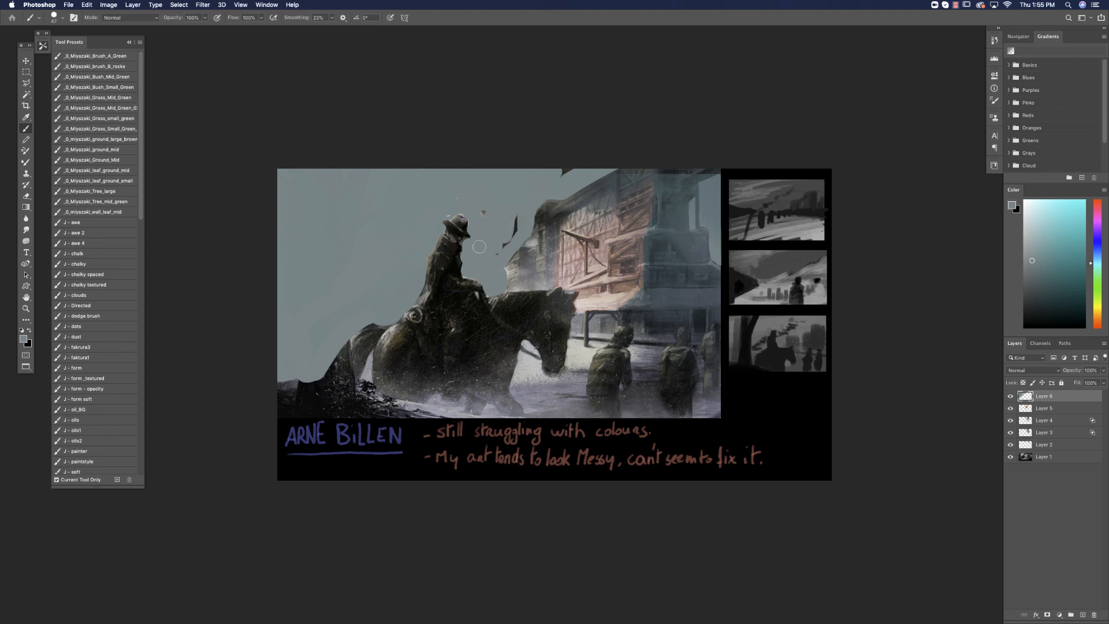
Refine the sky edge along the building's roof and upper silhouette with 3 px and 14 px brushes.
right_click(549, 255)
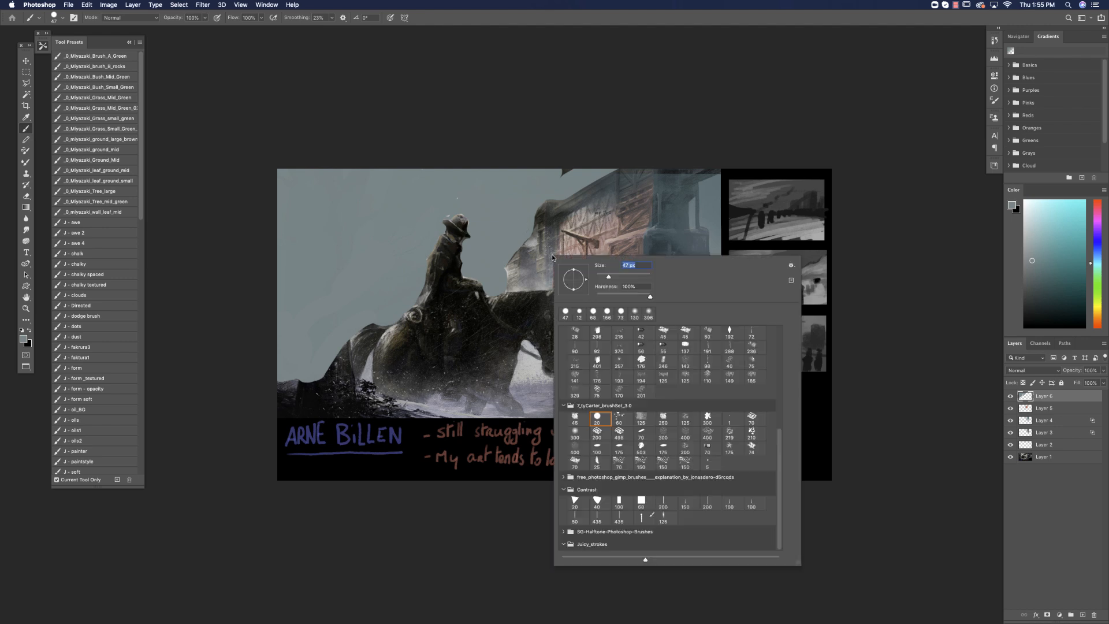
key("Return")
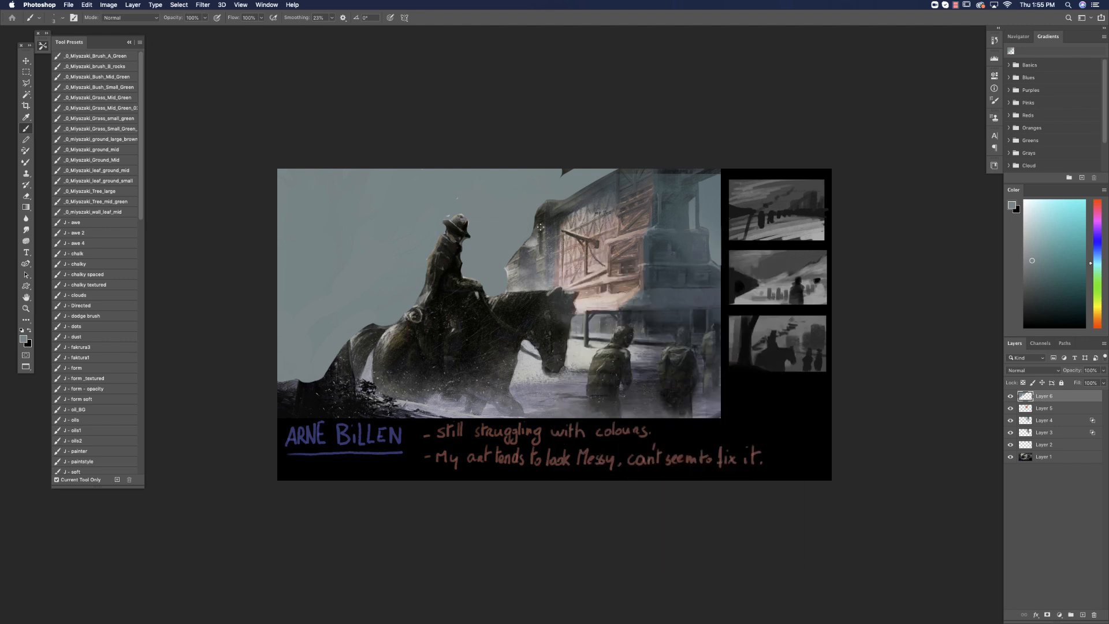
right_click(535, 210)
key("Return")
Lock the sky layer's transparency and shade blue over the upper and middle sky with a soft brush enlarged to about 460 px.
right_click(488, 290)
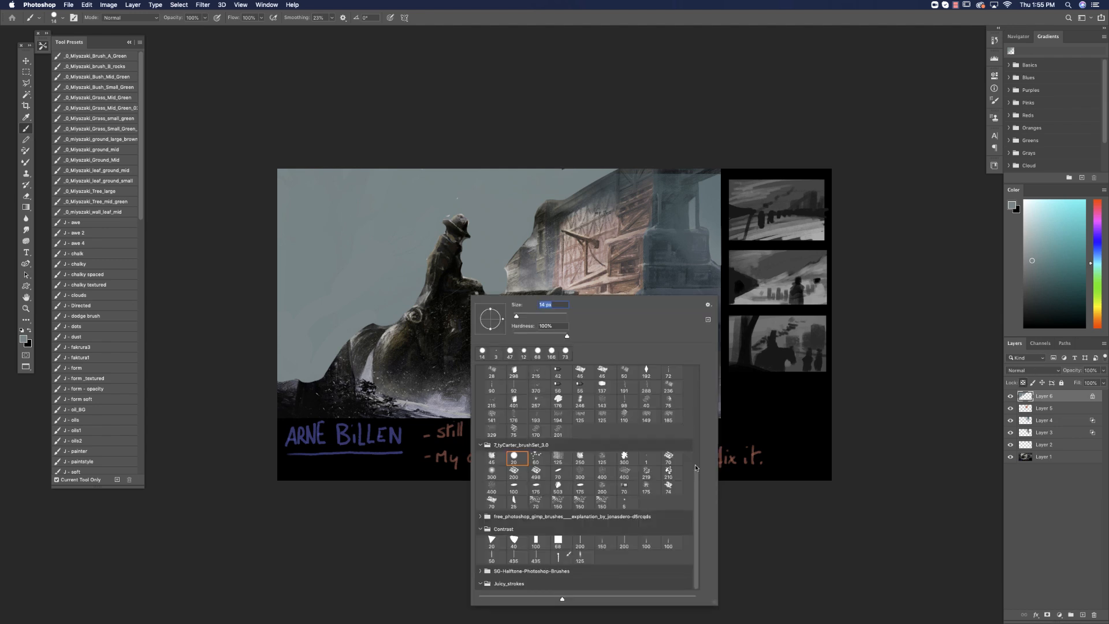
scroll(694, 464, "up", 5)
left_click(536, 399)
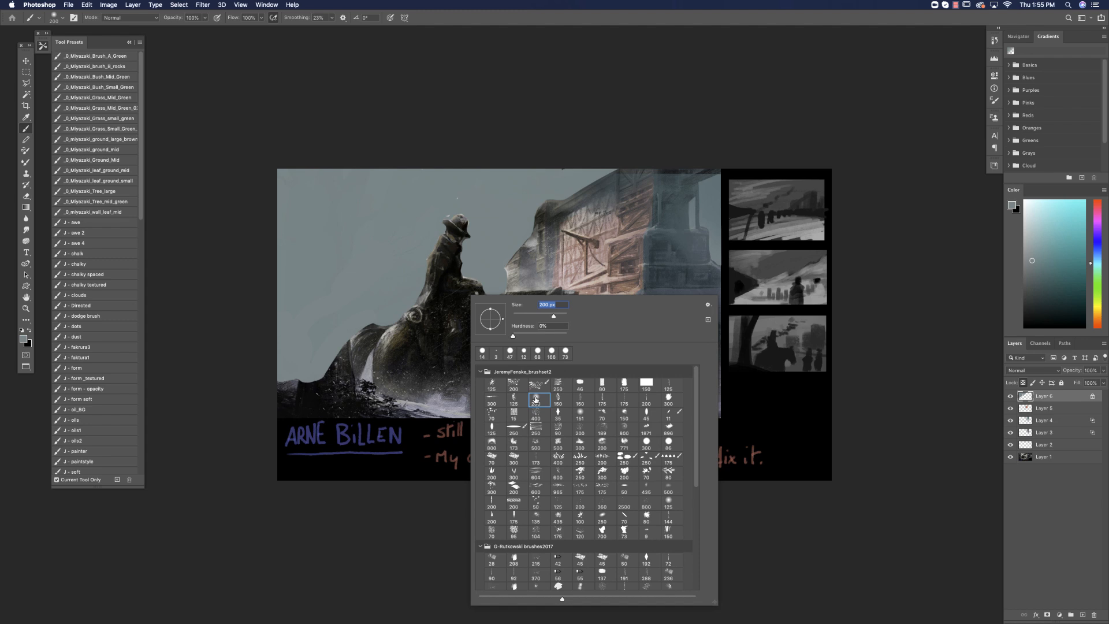
key("Return")
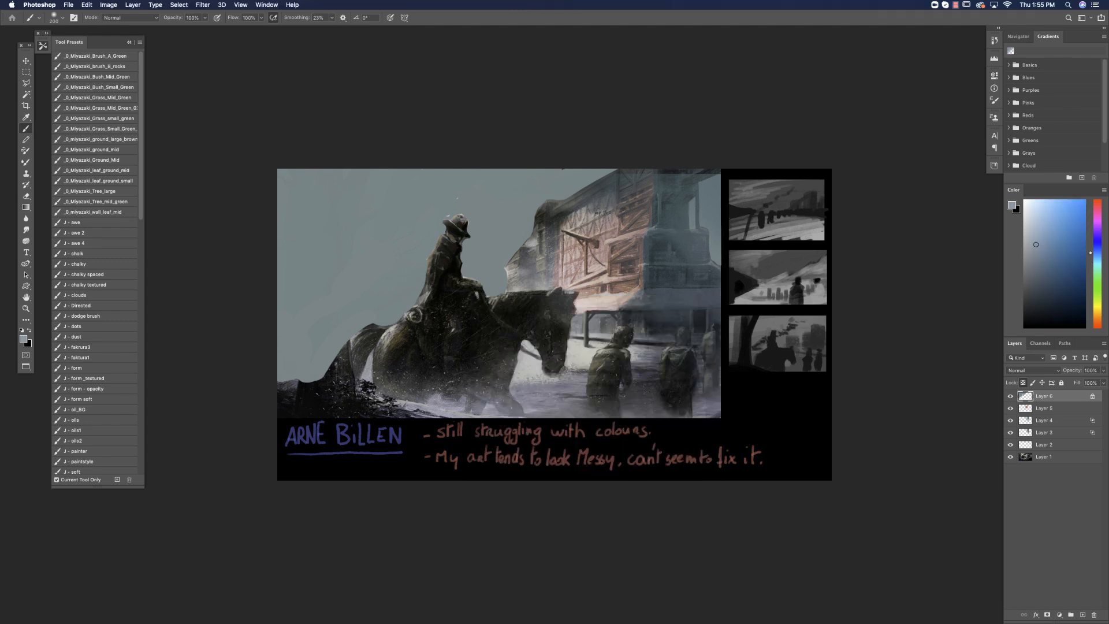
left_click(624, 255, "alt")
right_click(609, 292)
key("Return")
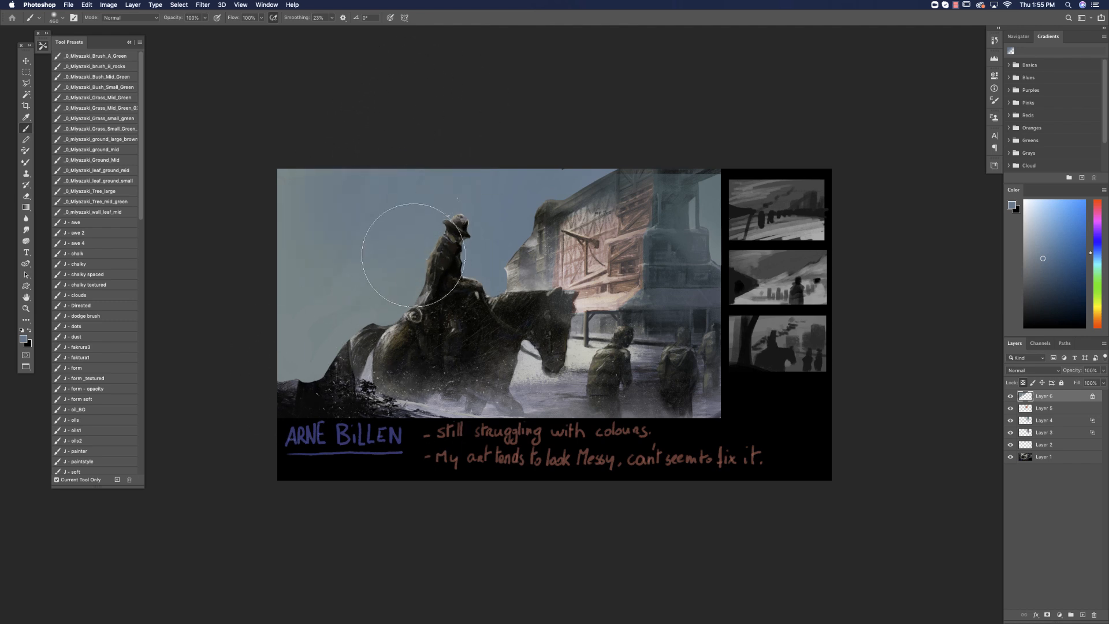
Glaze yellow and orange light over the lower sky with the brush in Soft Light mode, and compare with the layer hidden.
left_click(1040, 241)
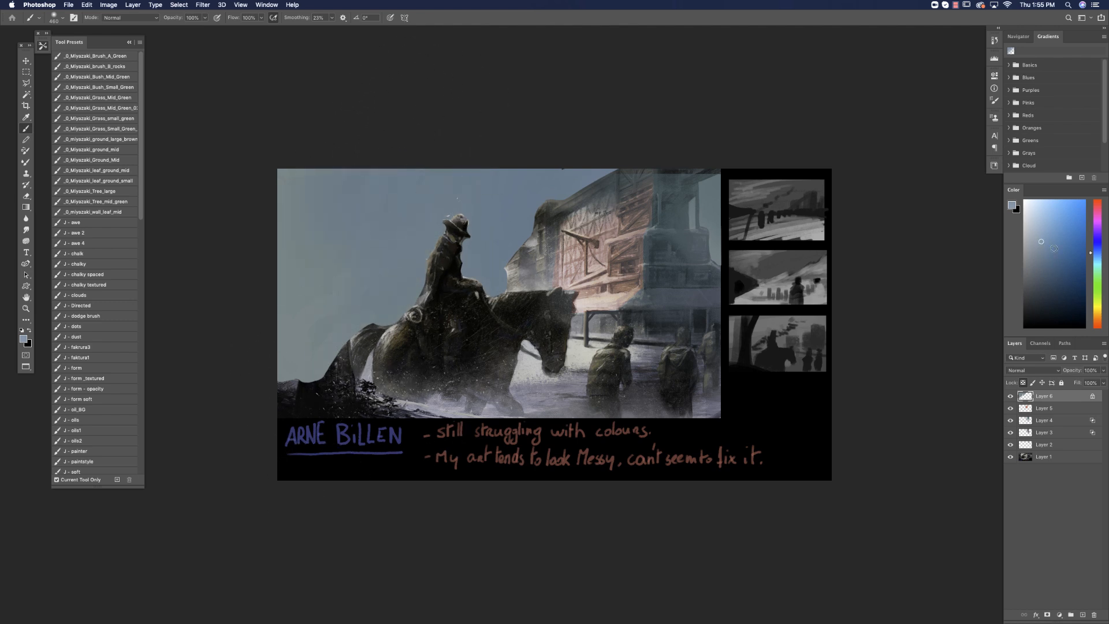
left_click(1099, 307)
left_click(144, 18)
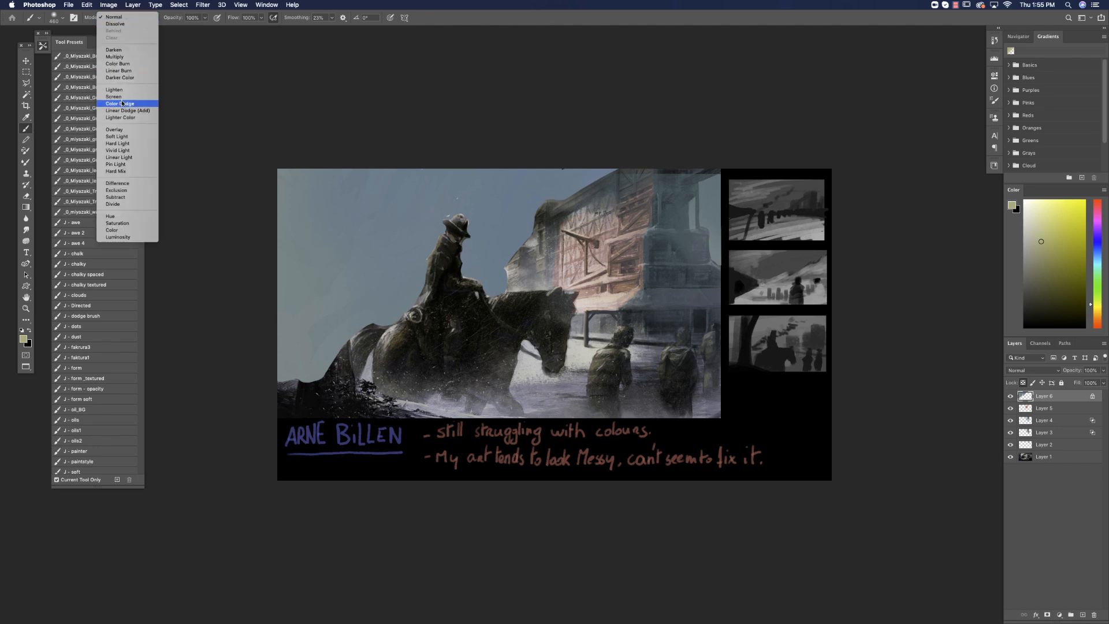
left_click(130, 135)
mouse_move(271, 272)
left_mouse_down()
mouse_move(357, 187)
mouse_move(285, 289)
mouse_move(277, 324)
mouse_move(322, 346)
mouse_move(537, 335)
mouse_move(596, 266)
left_mouse_up()
left_click(595, 266, "alt")
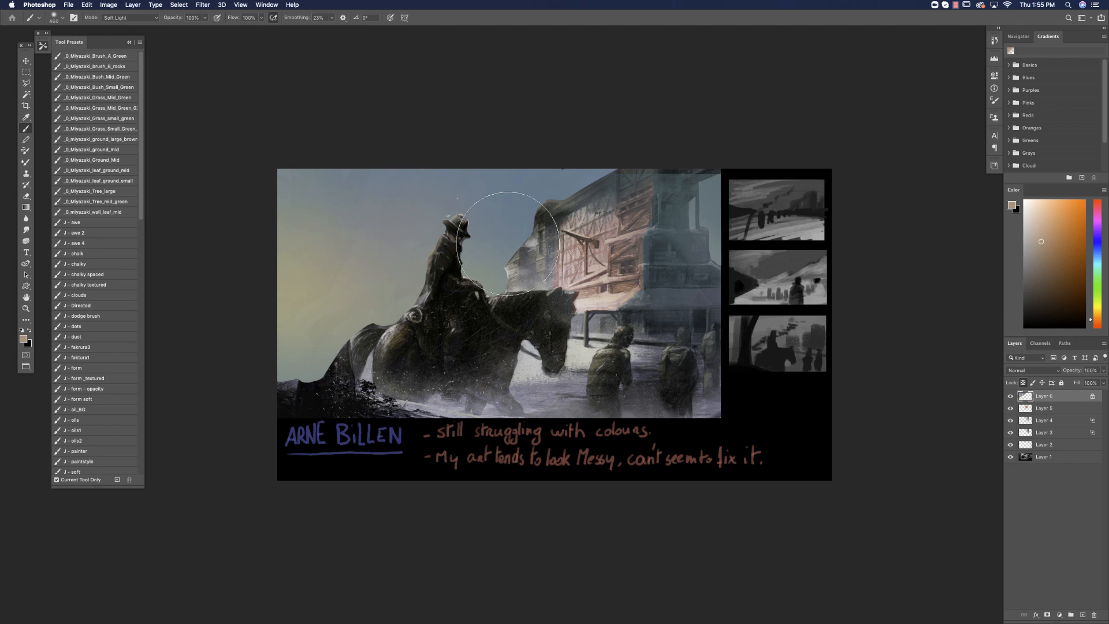
left_click(1009, 397)
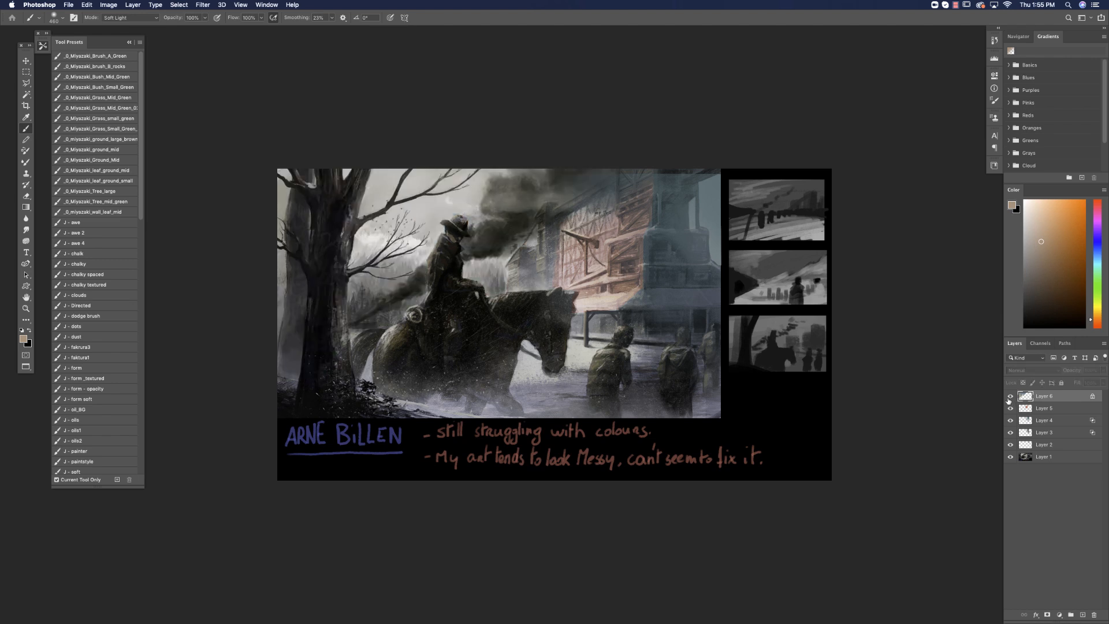
left_click(1009, 397)
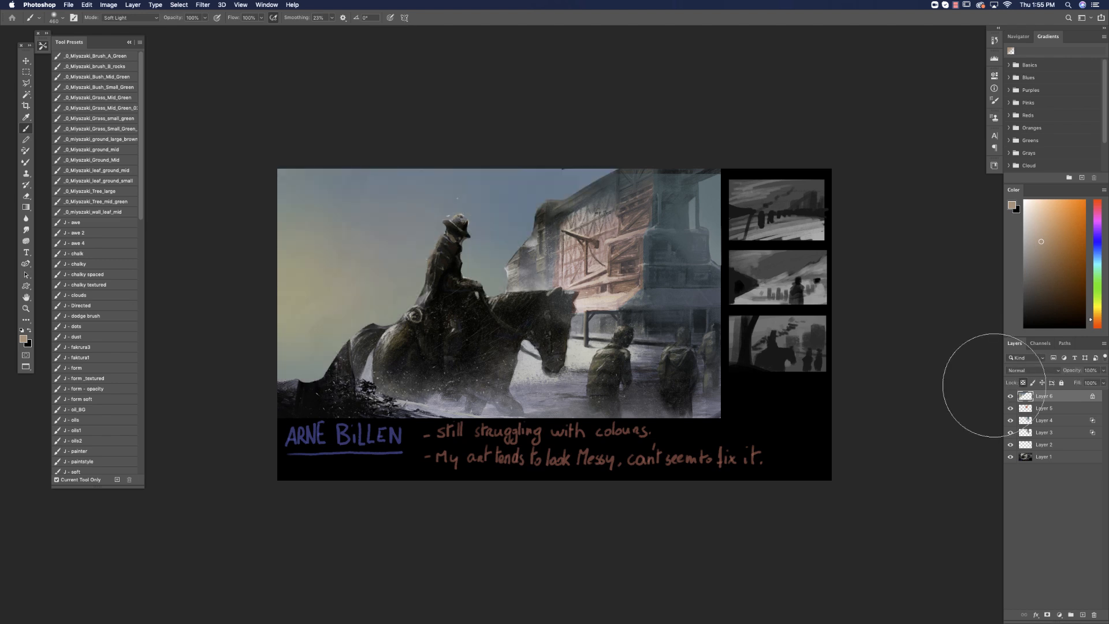
Create a new layer above the painted sky and clip it to the sky layer.
left_click(1082, 615)
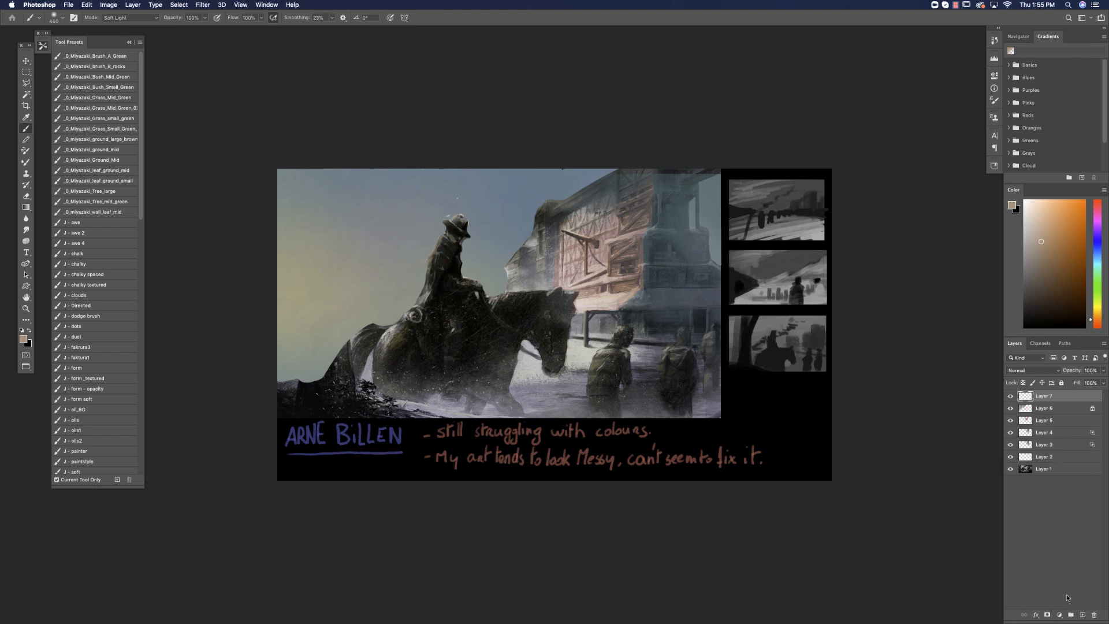
left_click(1025, 413, "alt")
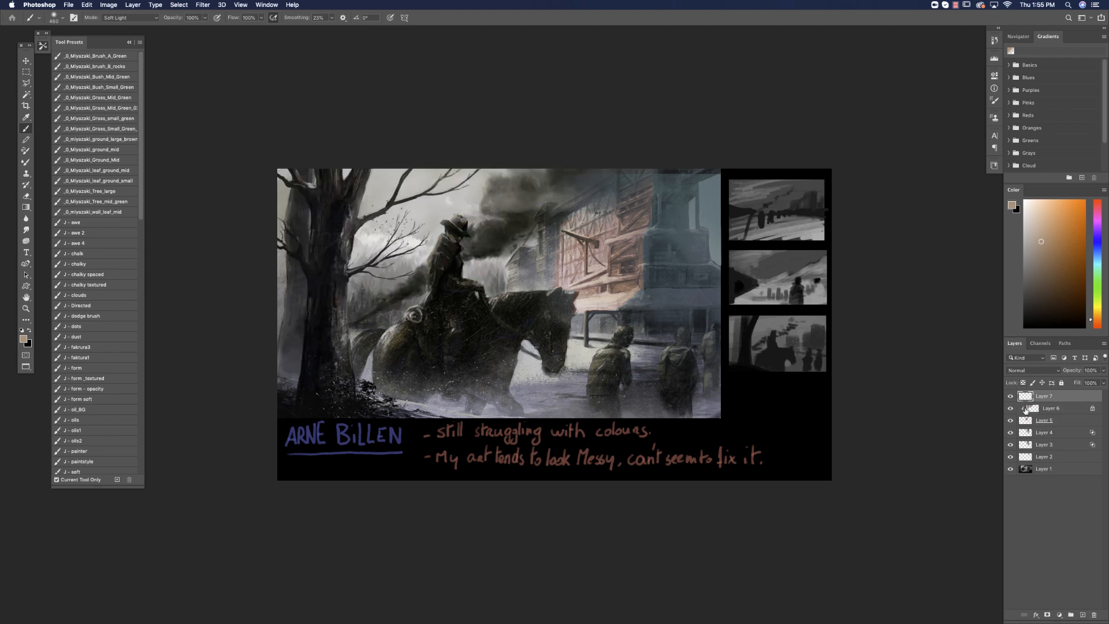
key("super+z")
left_click(1029, 400, "alt")
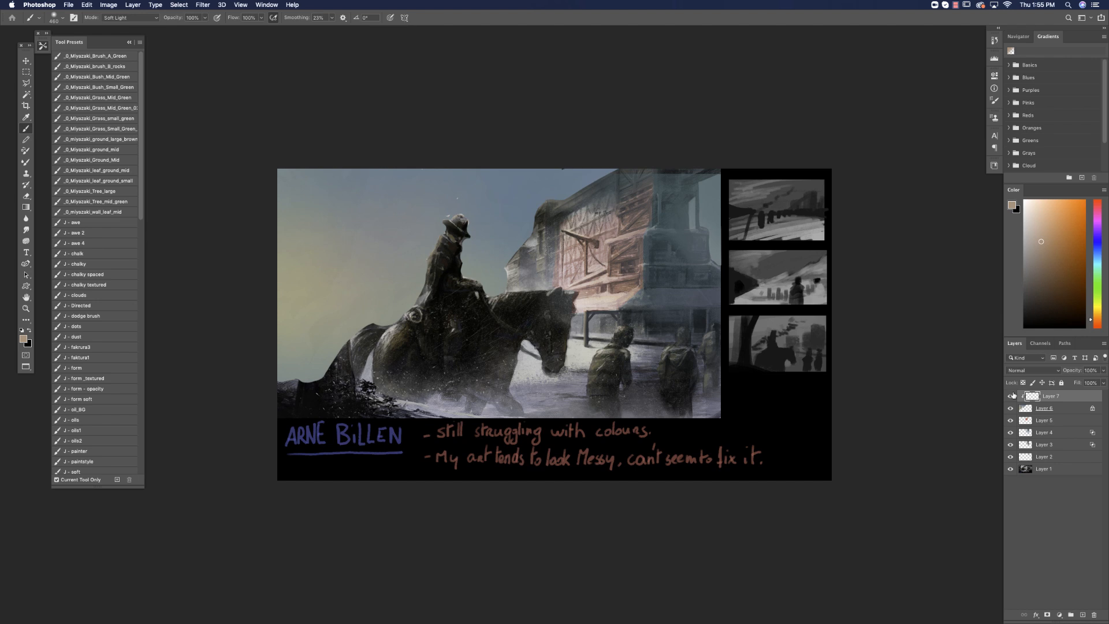
Draw a row of dusky-blue fir trees along the horizon behind the rider with the Custom Shape tool, varying their height and width.
left_click(27, 286)
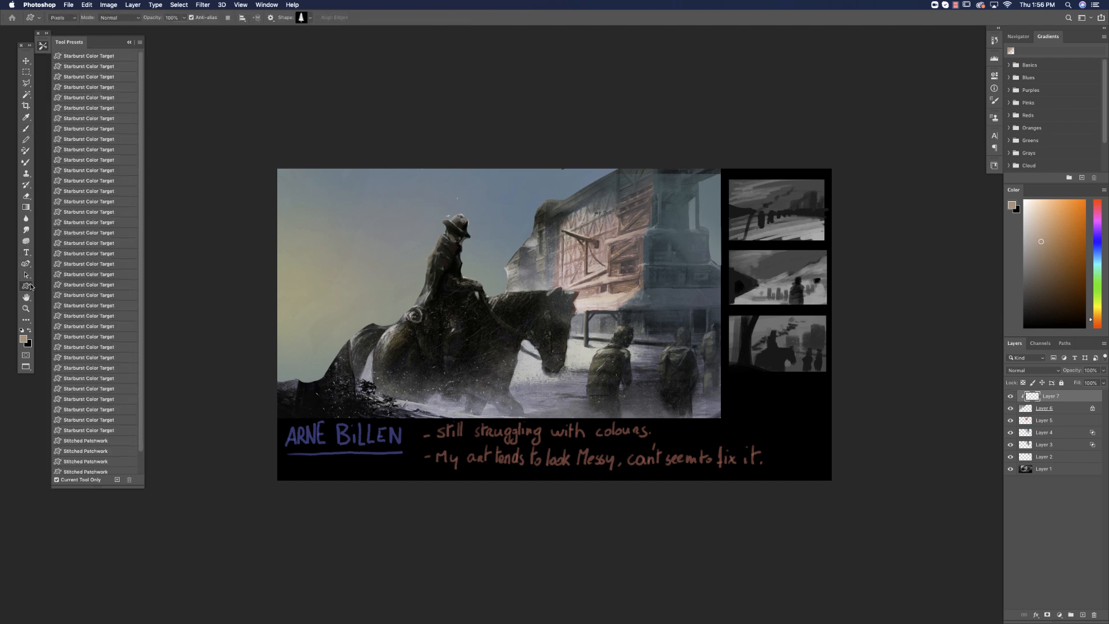
left_click(524, 221, "alt")
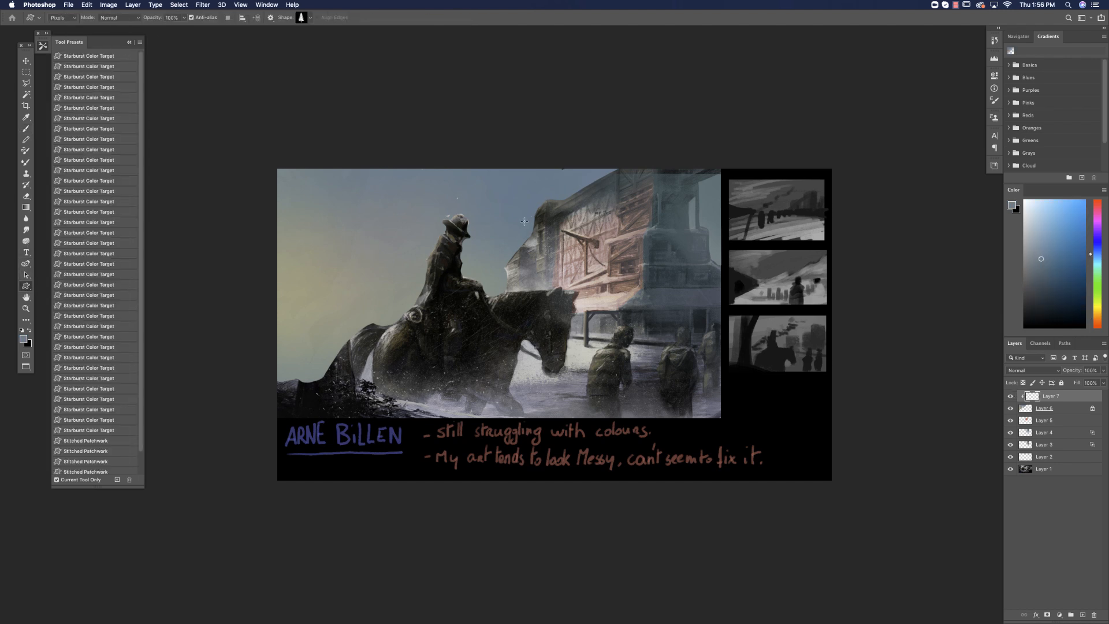
left_click_drag(1033, 271, 1036, 275)
left_click_drag(281, 368, 311, 277)
left_click_drag(300, 359, 326, 260)
mouse_move(319, 355)
left_mouse_down()
mouse_move(342, 264)
mouse_move(344, 279)
left_mouse_up()
mouse_move(288, 356)
left_mouse_down()
mouse_move(332, 285)
mouse_move(259, 279)
left_mouse_up()
left_click_drag(298, 348, 306, 256)
left_click_drag(341, 347, 373, 281)
left_click_drag(381, 346, 388, 287)
left_click_drag(342, 349, 357, 281)
left_click_drag(366, 353, 372, 276)
left_click_drag(385, 346, 393, 276)
left_click_drag(403, 342, 410, 272)
left_click_drag(488, 338, 515, 260)
left_click_drag(477, 341, 462, 292)
left_click_drag(411, 339, 396, 284)
left_click_drag(398, 340, 375, 277)
left_click_drag(382, 331, 368, 271)
left_click_drag(419, 325, 405, 278)
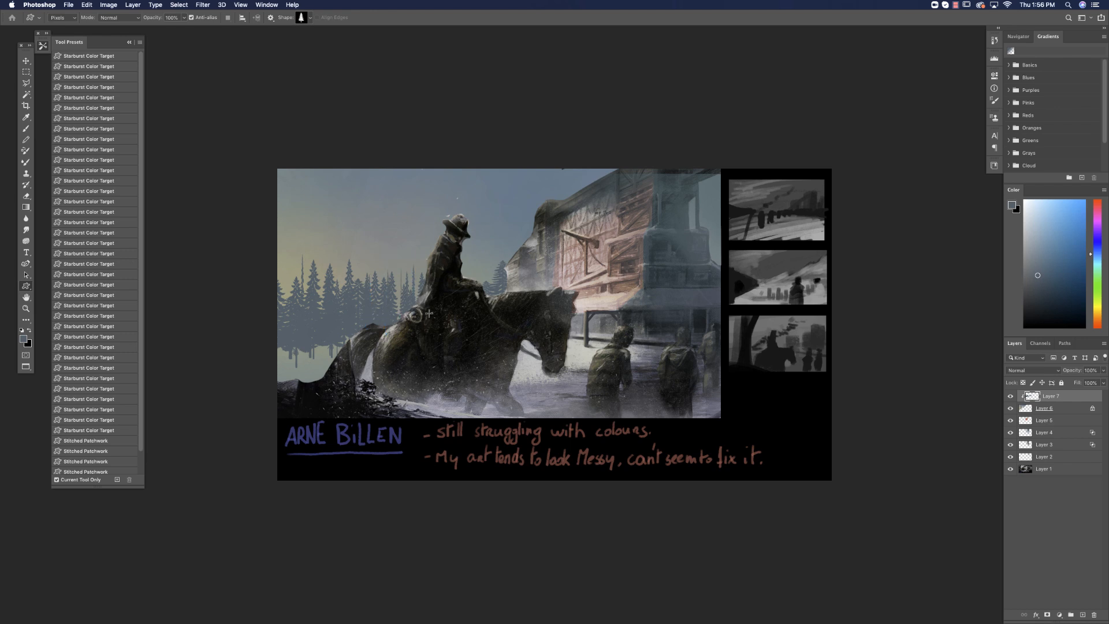
left_click_drag(440, 325, 395, 264)
left_click_drag(413, 336, 368, 270)
left_click_drag(384, 333, 351, 283)
left_click_drag(285, 319, 279, 260)
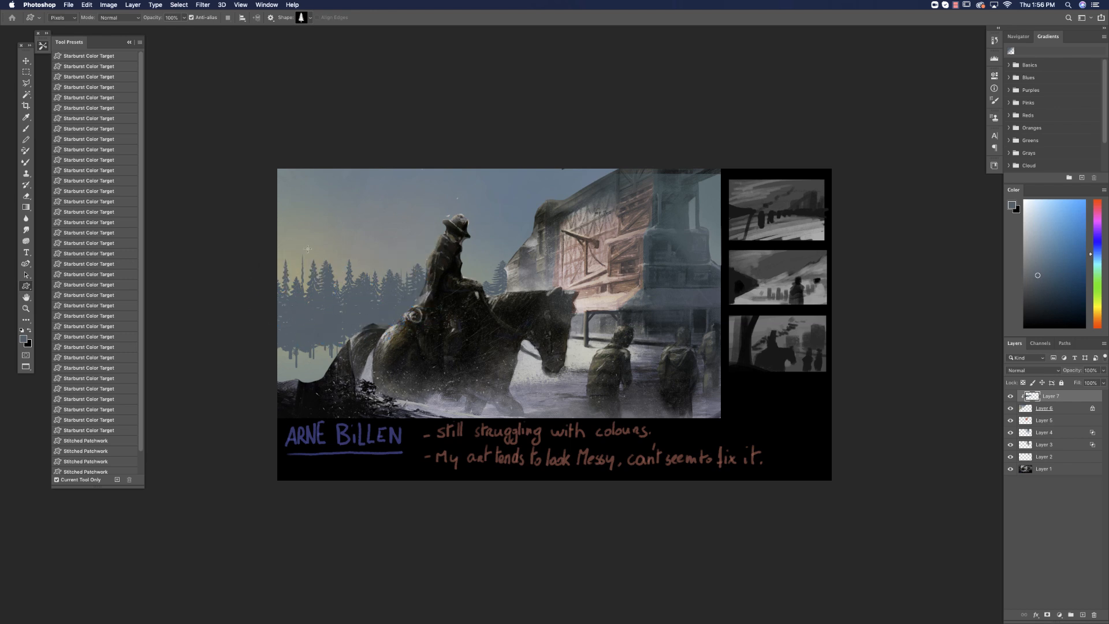
Paint dusky-blue mist over the lower edge of the fir trees with a 91 px soft brush, switching its mode to Normal.
right_click(439, 295)
left_click(27, 127)
right_click(364, 334)
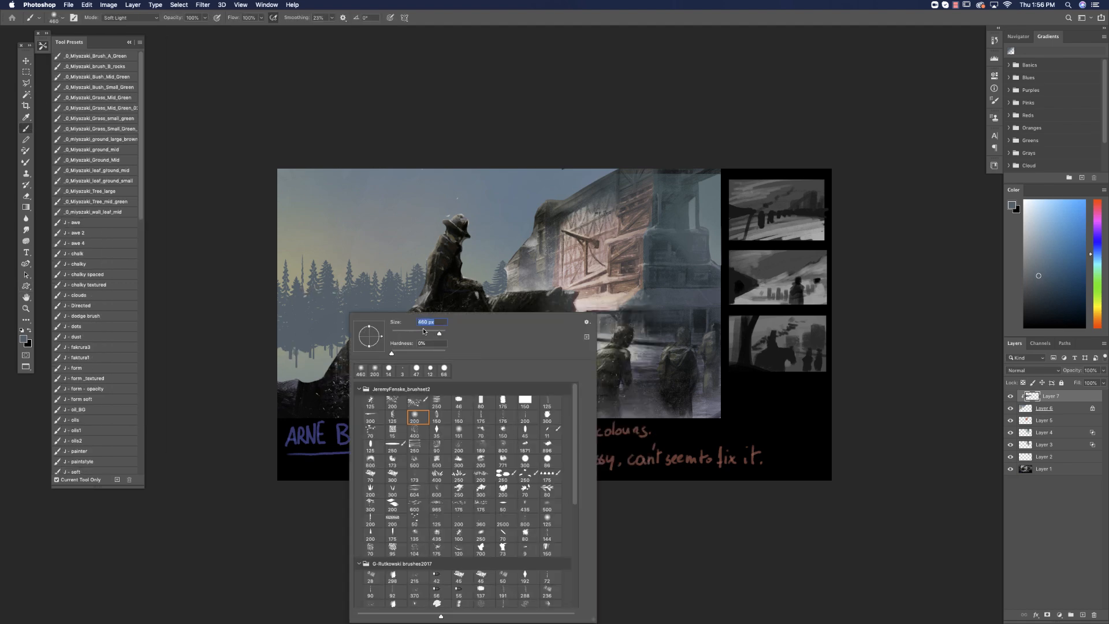
key("Return")
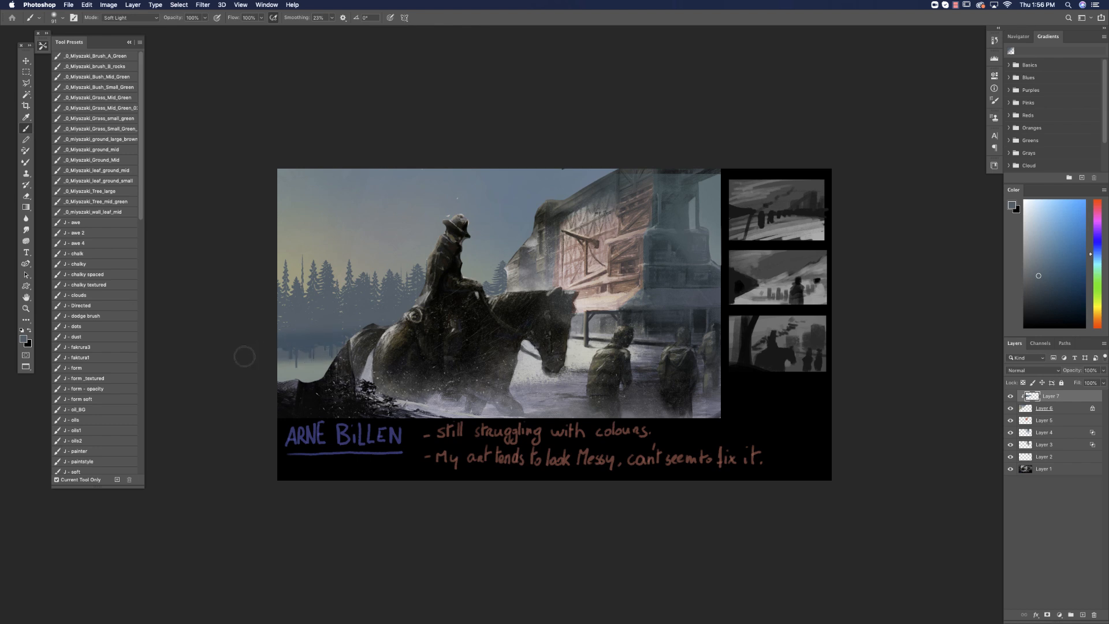
left_click_drag(310, 354, 284, 356)
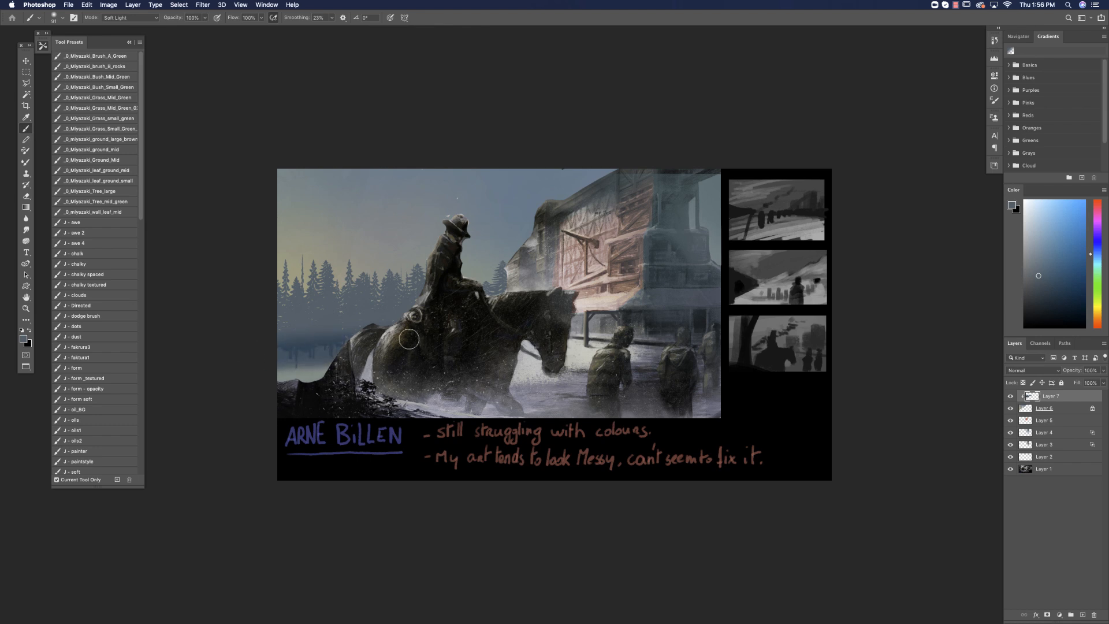
left_click(148, 19)
left_click(124, 10)
left_click(323, 361, "alt")
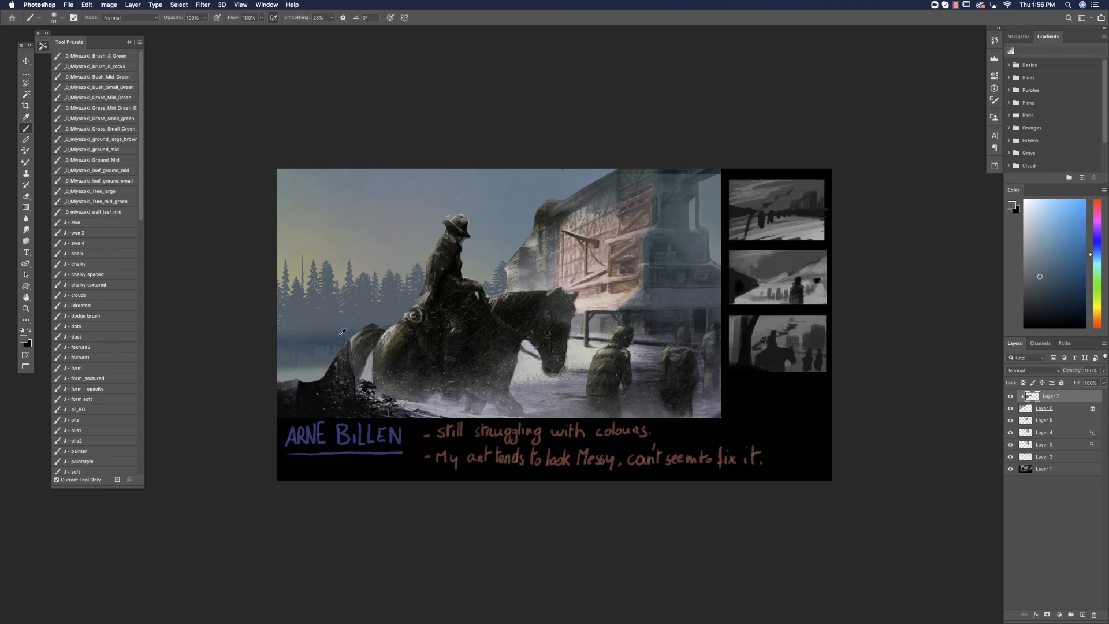
Lock the tree layer's transparency and shade the firs in dusky blue with the soft brush enlarged to 175 px.
right_click(410, 330)
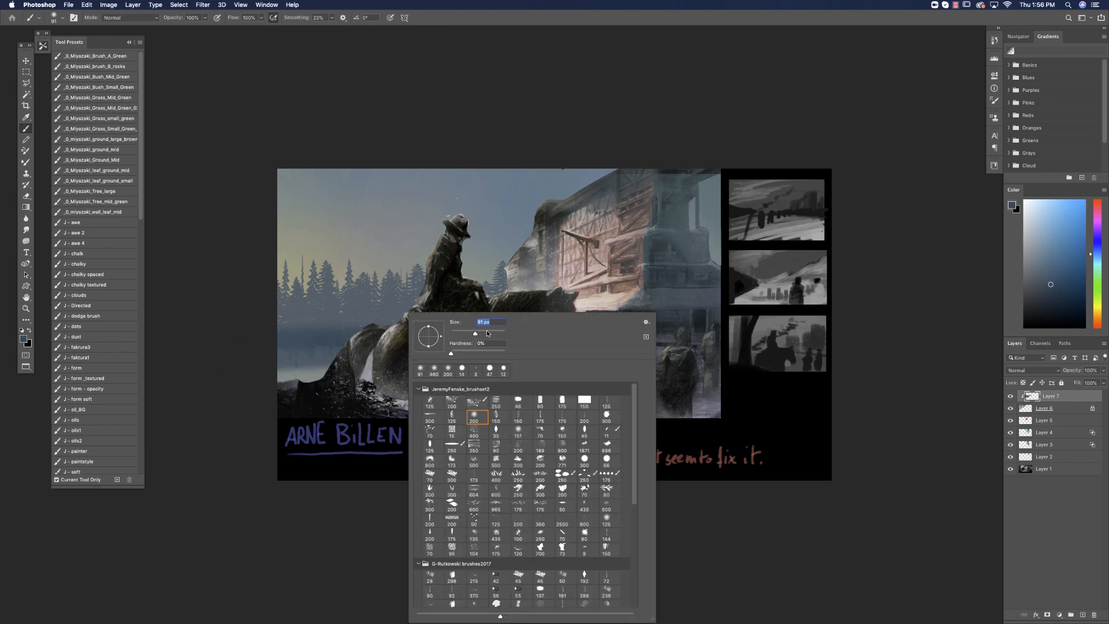
left_click(342, 339, "alt")
left_click_drag(495, 259, 489, 291)
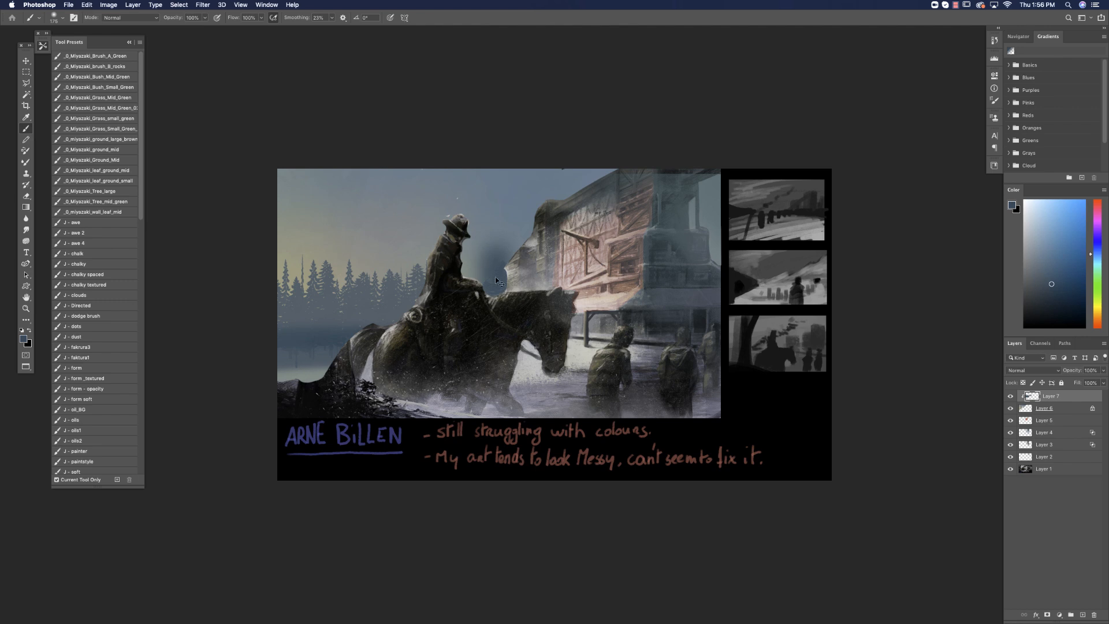
key("super+z")
left_click(1022, 382)
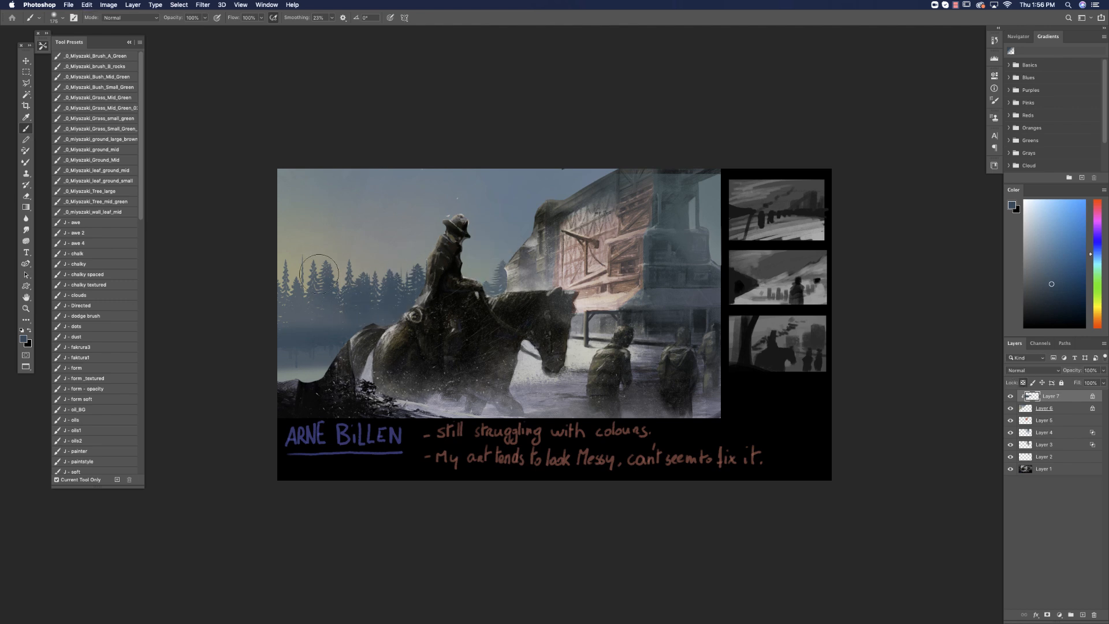
left_click(325, 316, "alt")
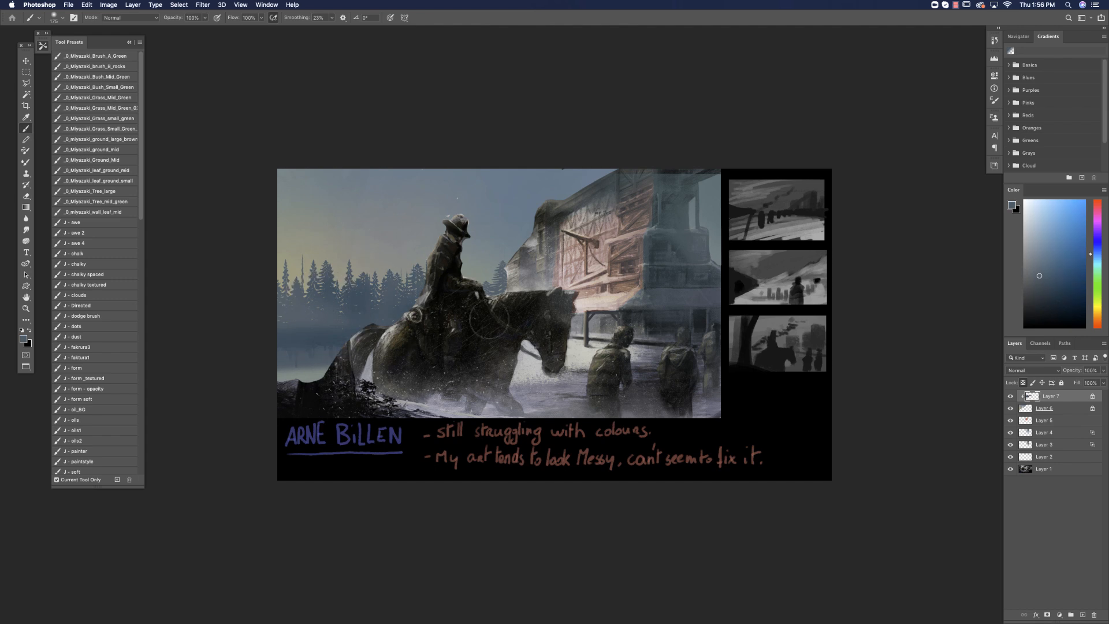
Unlock the tree layer's transparency and soften the fir trees with the Blur tool at 50% strength.
key("r")
left_click(1022, 383)
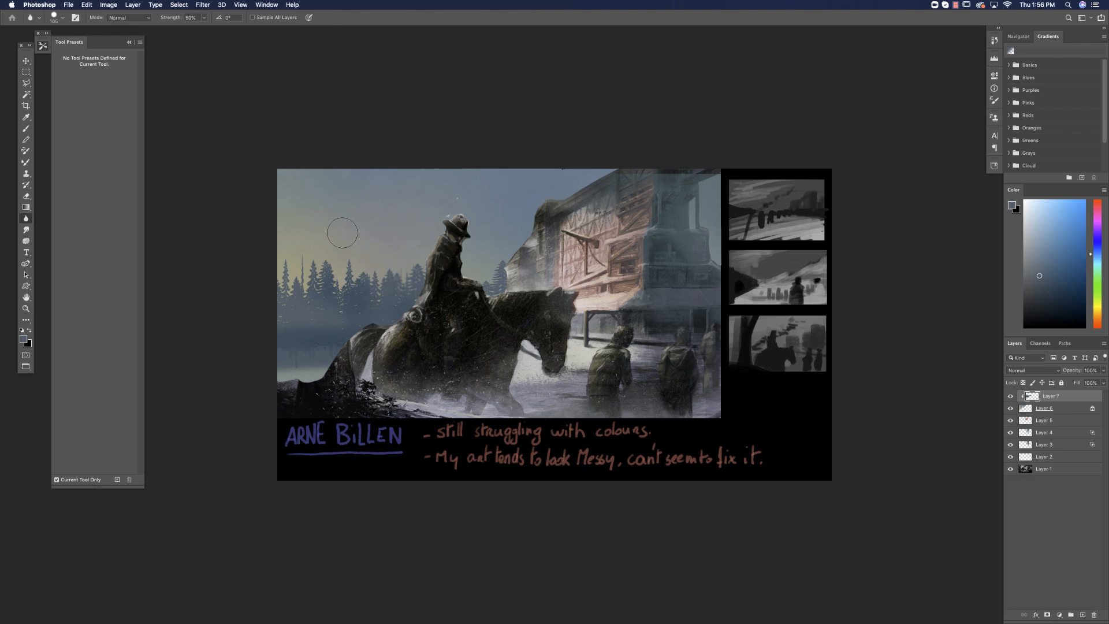
right_click(507, 331)
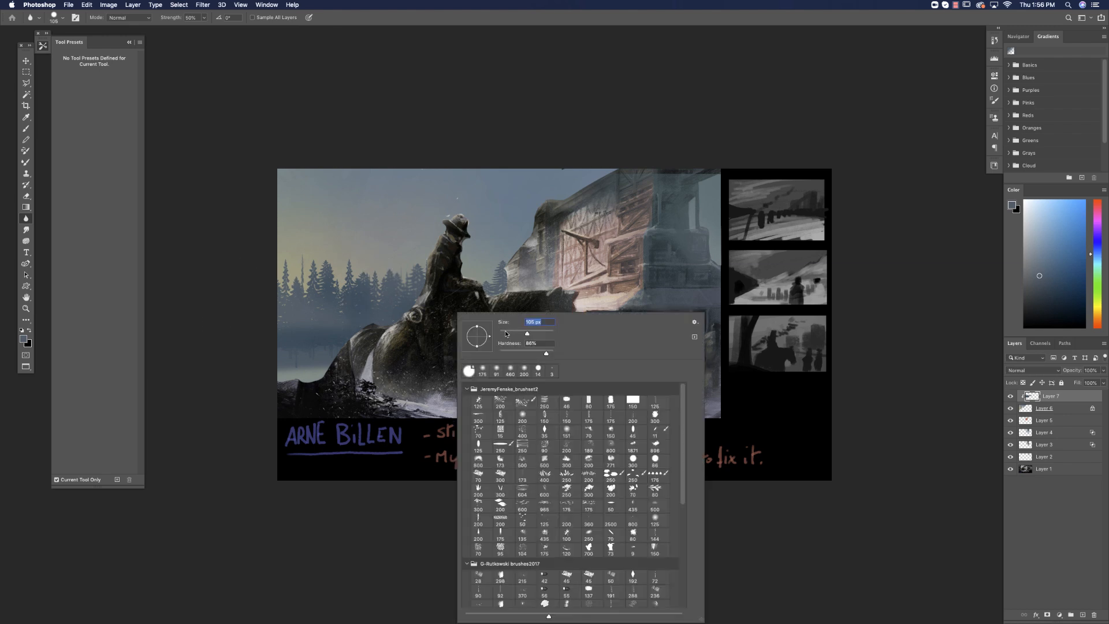
key("Return")
Squash the fir-tree layer vertically with Free Transform and place it lower along the horizon behind the rider.
key("ctrl+t")
left_click_drag(399, 252, 405, 289)
key("Return")
left_click_drag(415, 341, 403, 305)
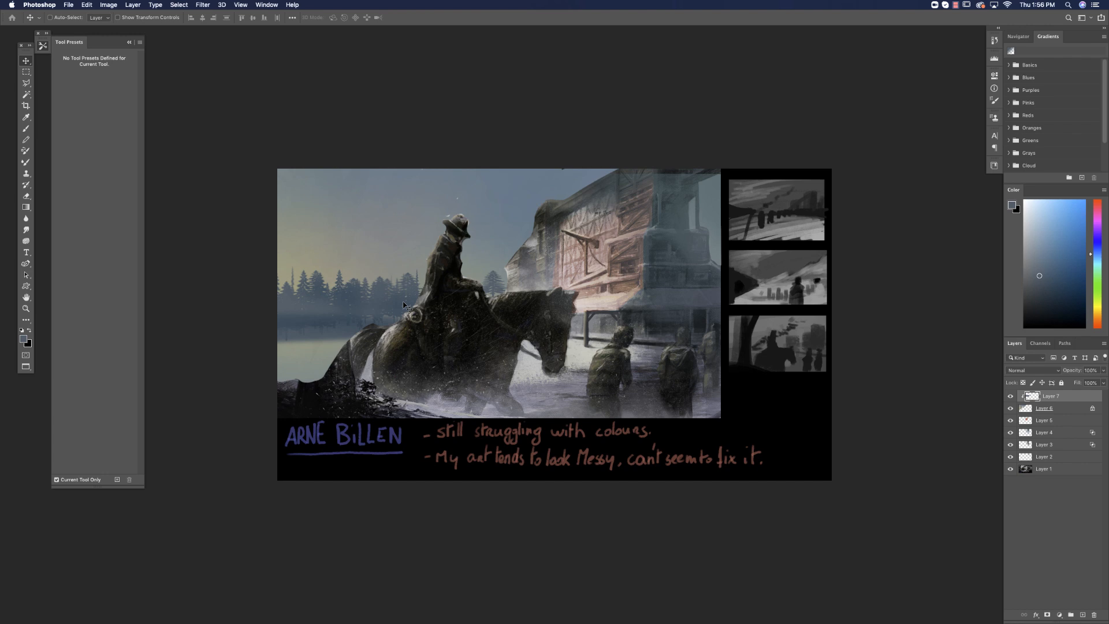
Create a new layer above the trees and marquee-select the main painting's area to keep the strokes inside it.
left_click(25, 129)
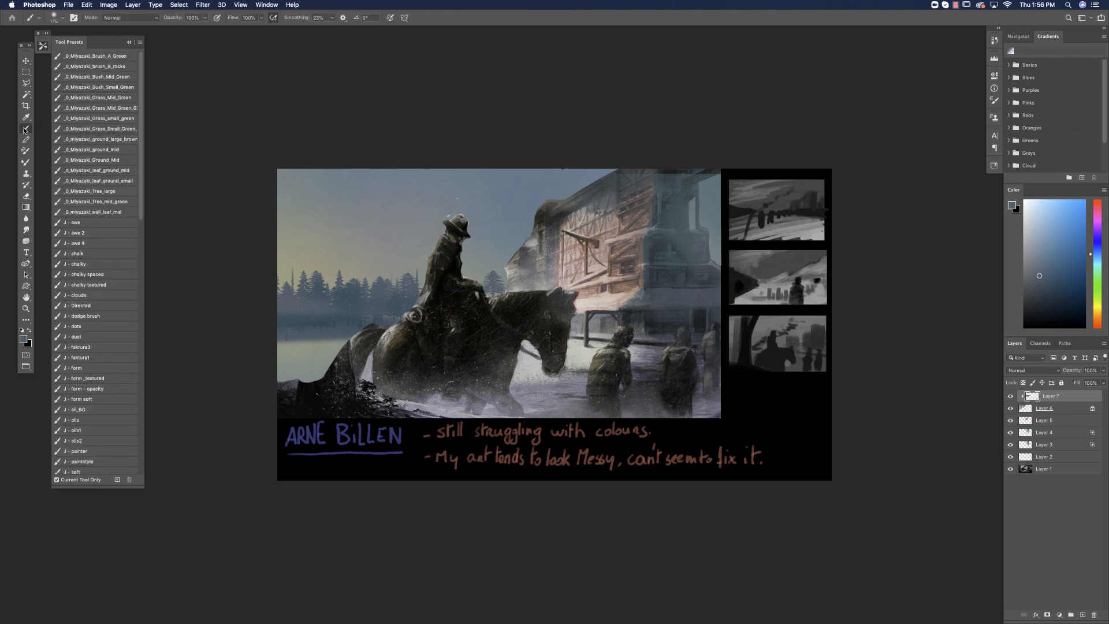
left_click(1083, 615)
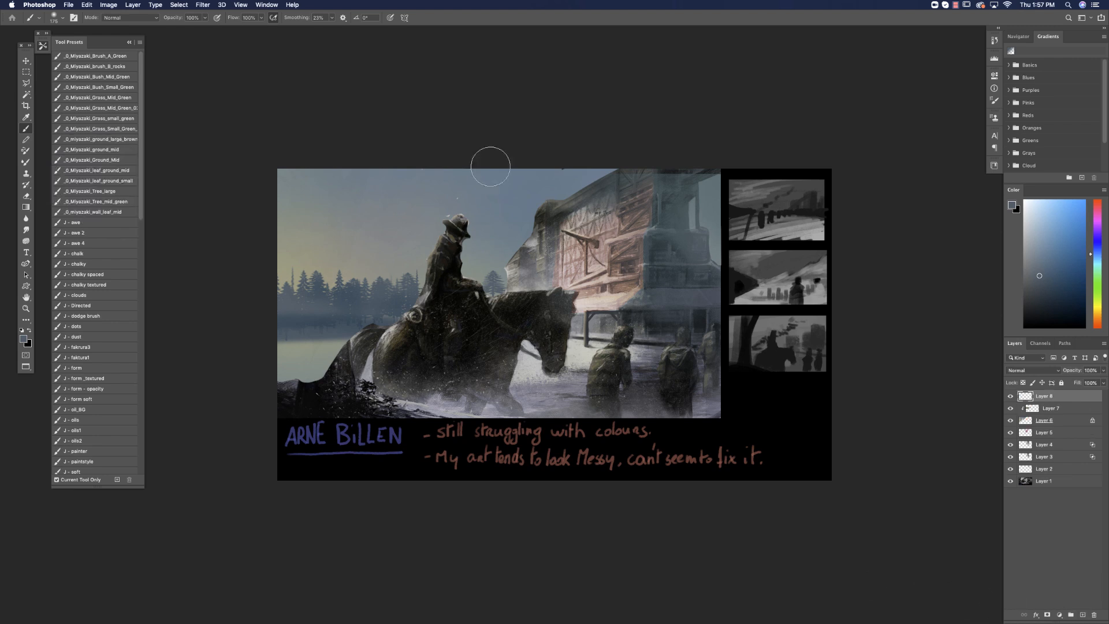
left_click(490, 254, "alt")
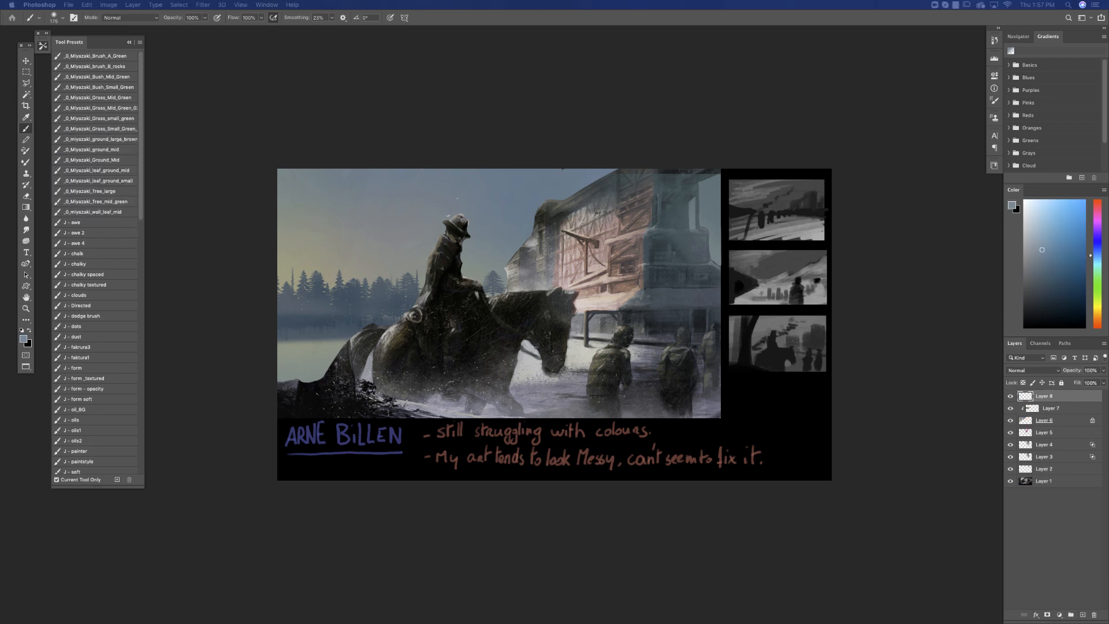
left_click(26, 71)
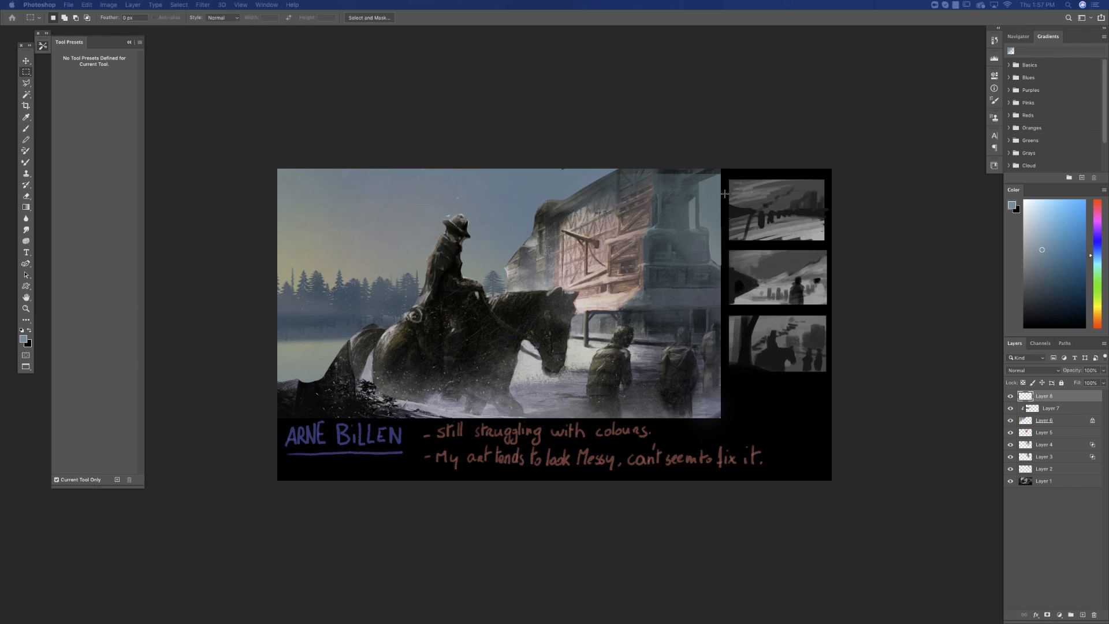
mouse_move(721, 174)
left_mouse_down()
mouse_move(210, 377)
mouse_move(181, 416)
left_mouse_up()
Paint over the foreground figures beside the horse with a flat grey-blue sampled from the picture, using a smaller soft brush.
left_click(26, 128)
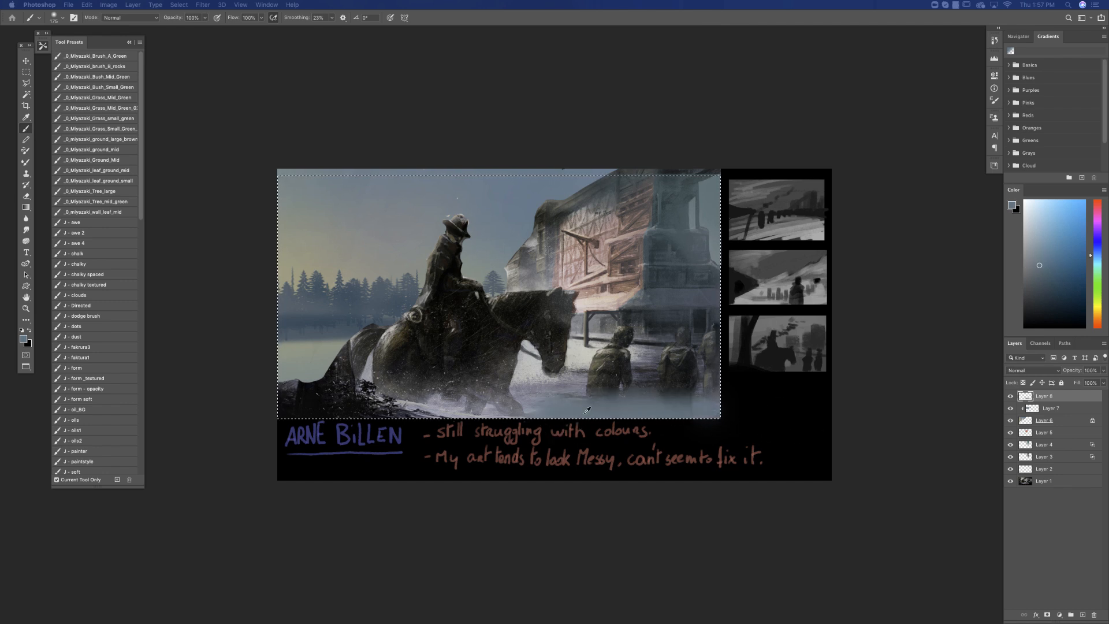
right_click(606, 383)
left_click(663, 334)
left_click(548, 406, "alt")
mouse_move(594, 402)
left_mouse_down()
mouse_move(681, 389)
mouse_move(601, 382)
mouse_move(704, 372)
mouse_move(561, 385)
mouse_move(713, 363)
mouse_move(612, 351)
mouse_move(562, 403)
left_mouse_up()
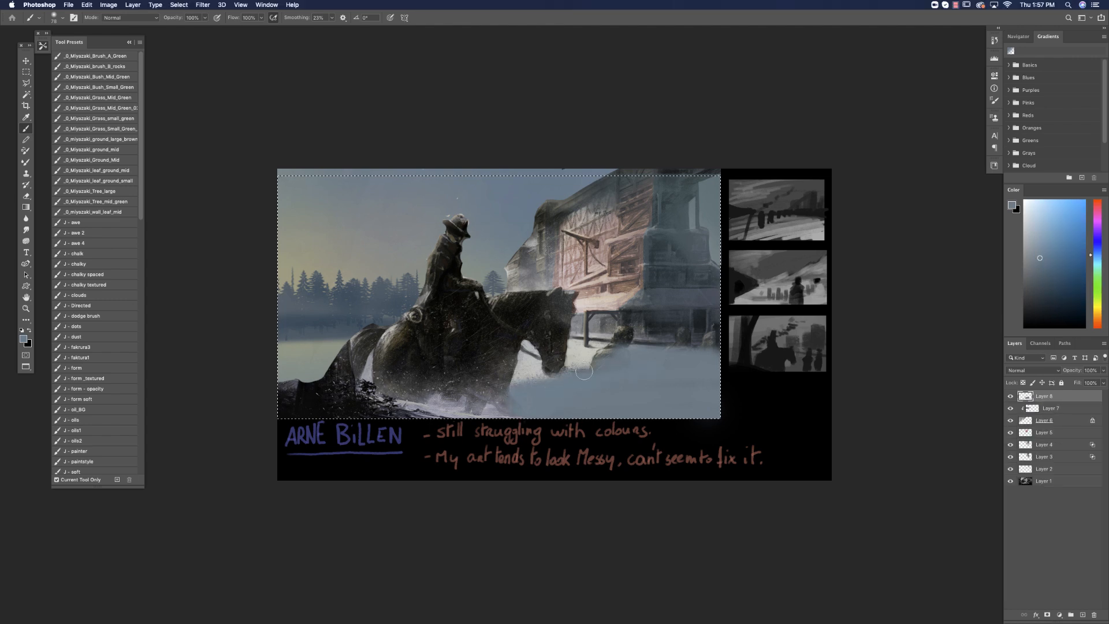
Lay pale grey-blue horizontal snow strokes below the building and around the horse's head with a harder 78 px brush.
left_click(591, 353, "alt")
left_click_drag(618, 353, 729, 353)
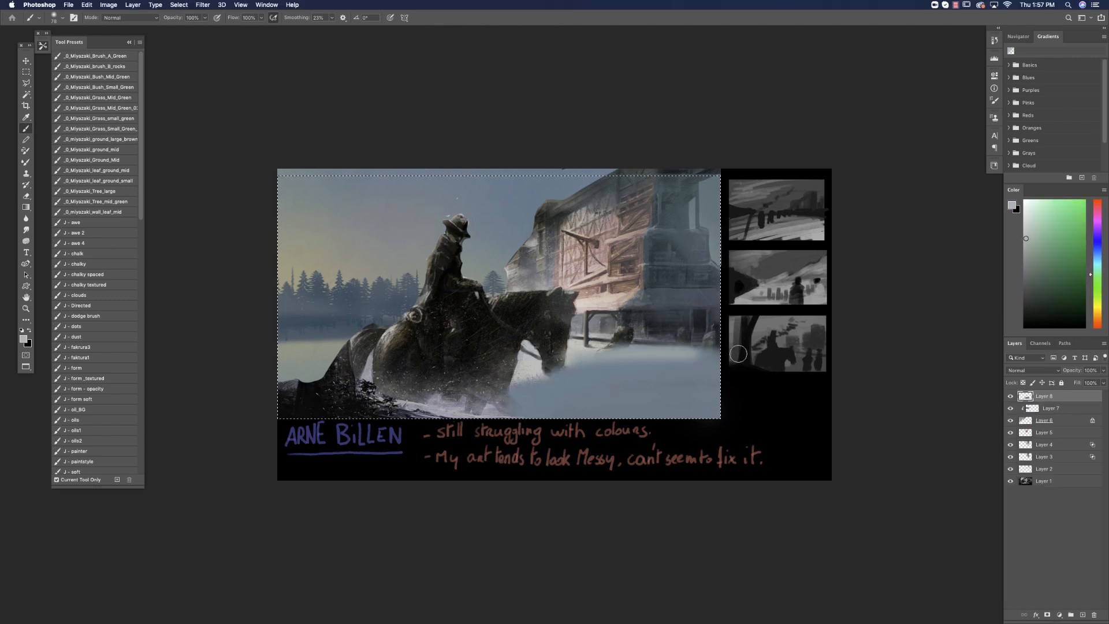
key("super+z")
left_click(626, 359, "alt")
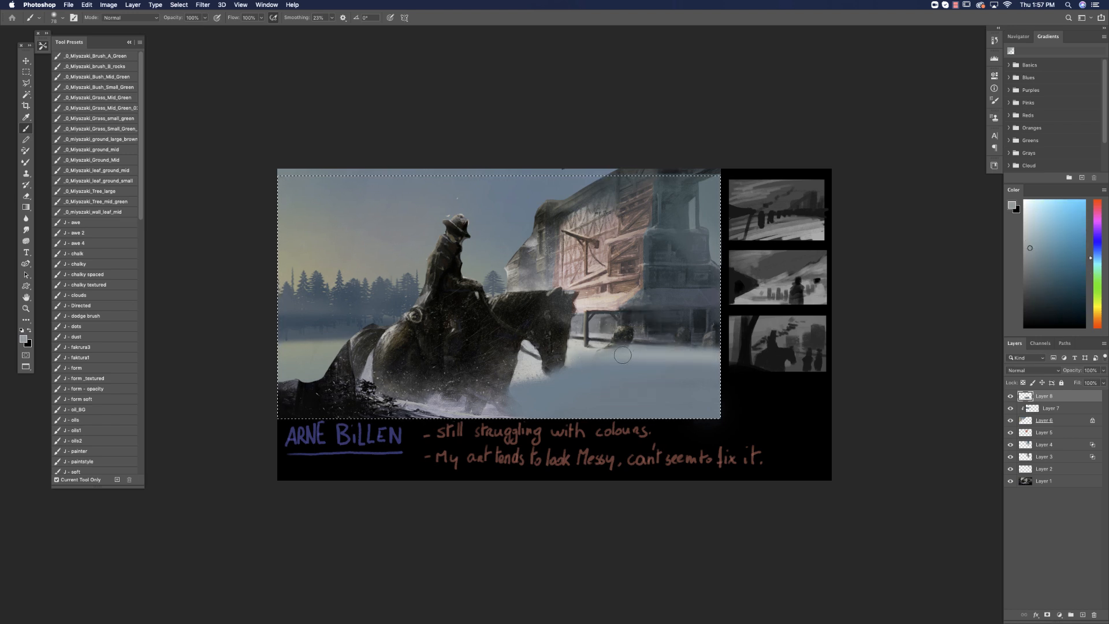
right_click(622, 384)
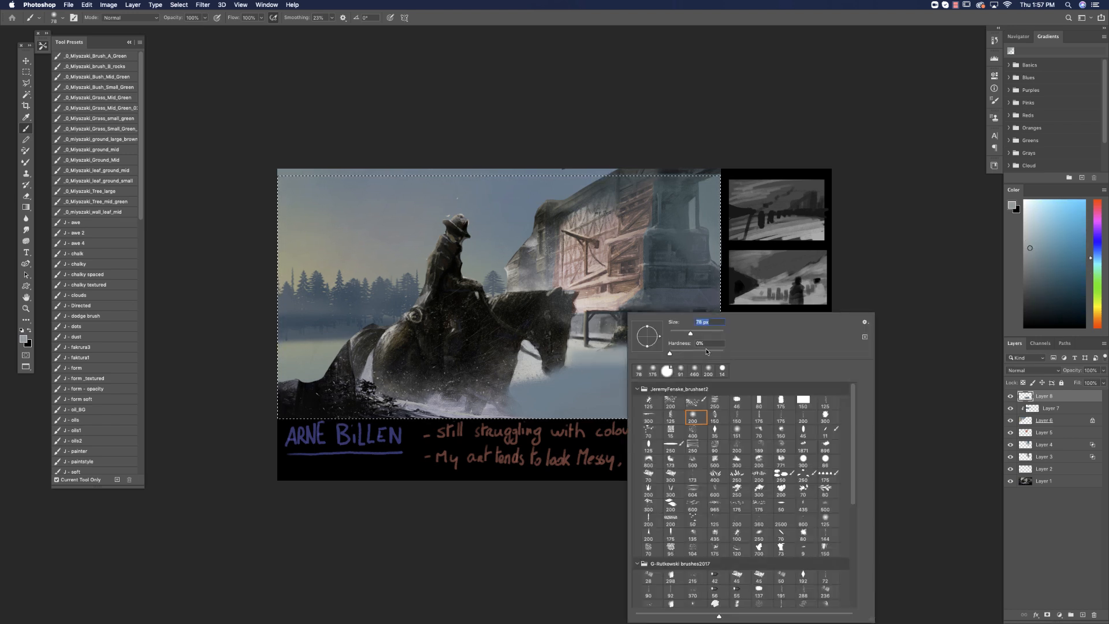
key("Return")
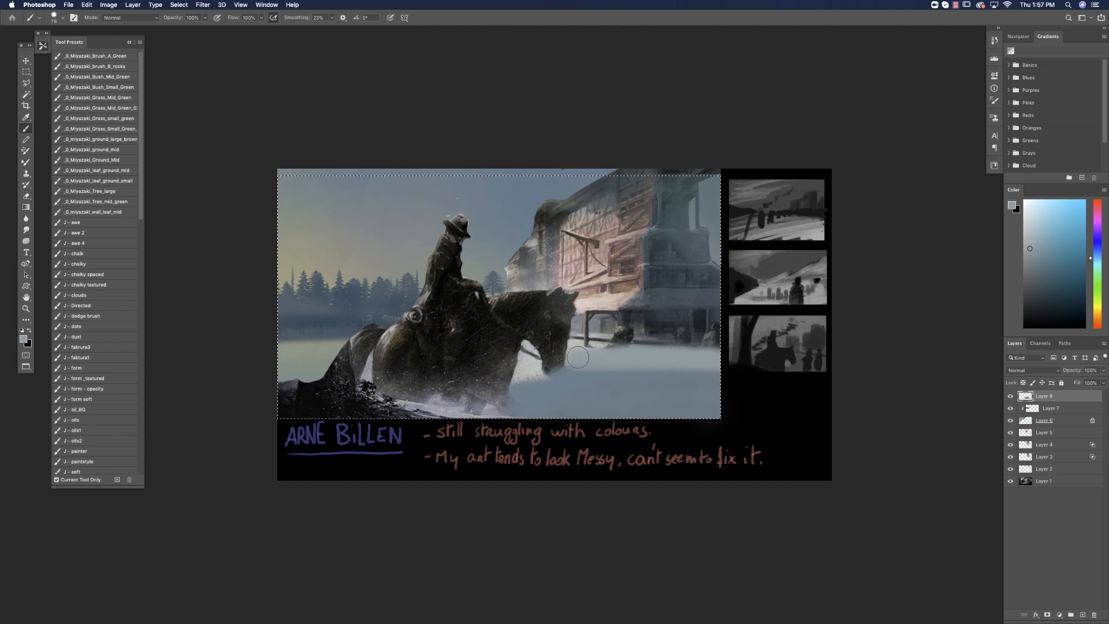
left_click_drag(513, 384, 760, 367)
left_click(594, 367, "alt")
mouse_move(543, 379)
left_mouse_down()
mouse_move(749, 373)
mouse_move(720, 385)
left_mouse_up()
left_click(566, 380, "alt")
left_click_drag(568, 397, 795, 391)
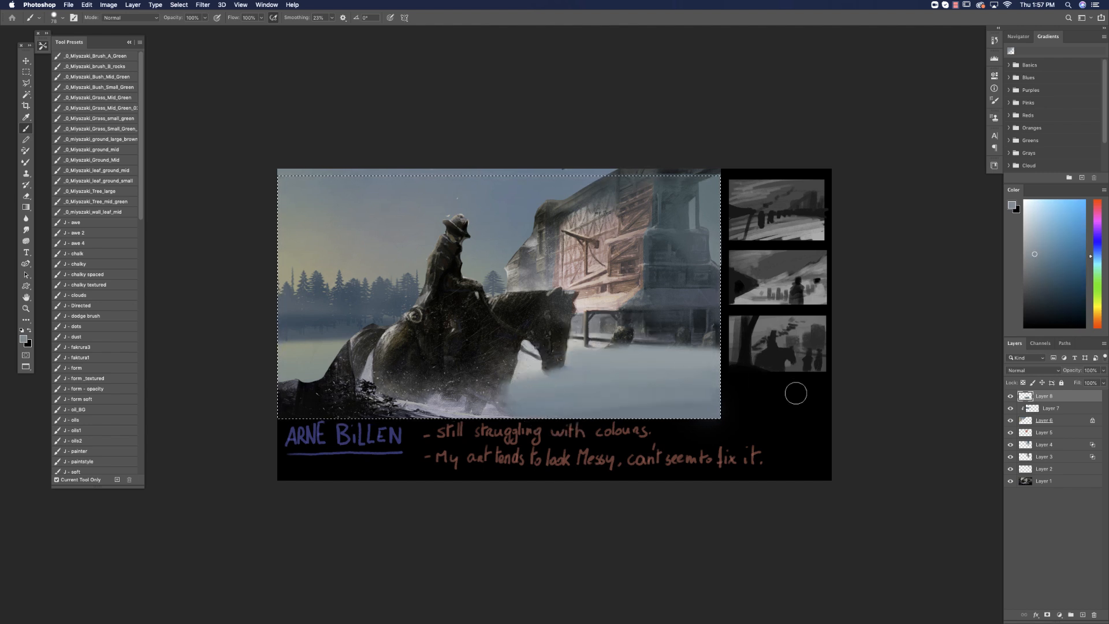
Reduce the brush size and paint a warm cream light band across the snow below the building and under the horse's head.
left_click(666, 349, "alt")
right_click(691, 333)
left_click_drag(774, 333, 766, 334)
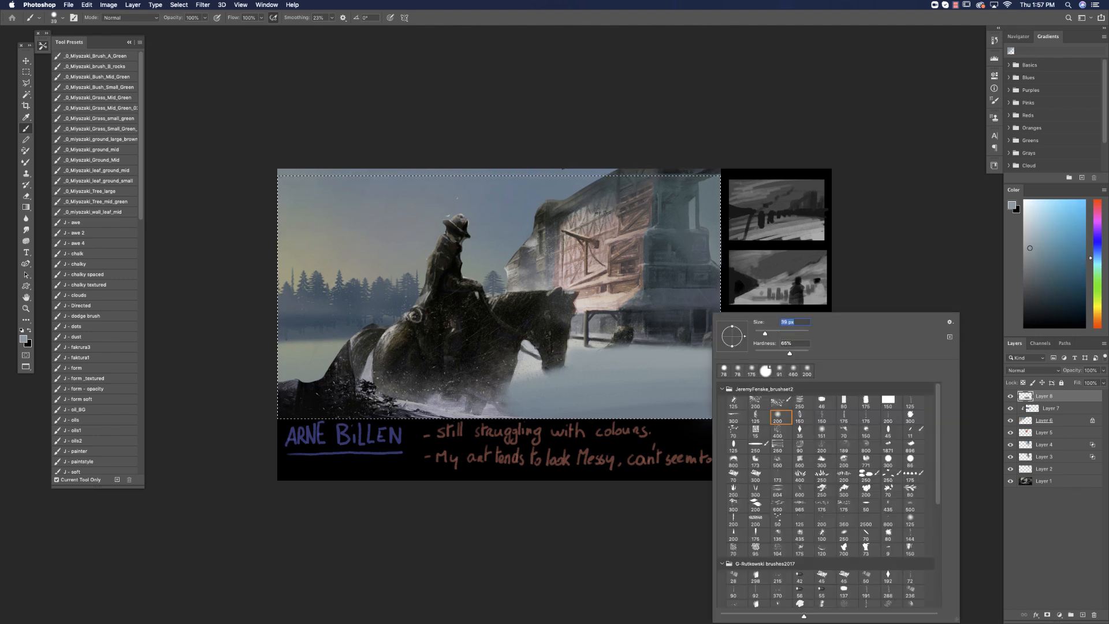
left_click(591, 304, "alt")
left_click(1041, 219)
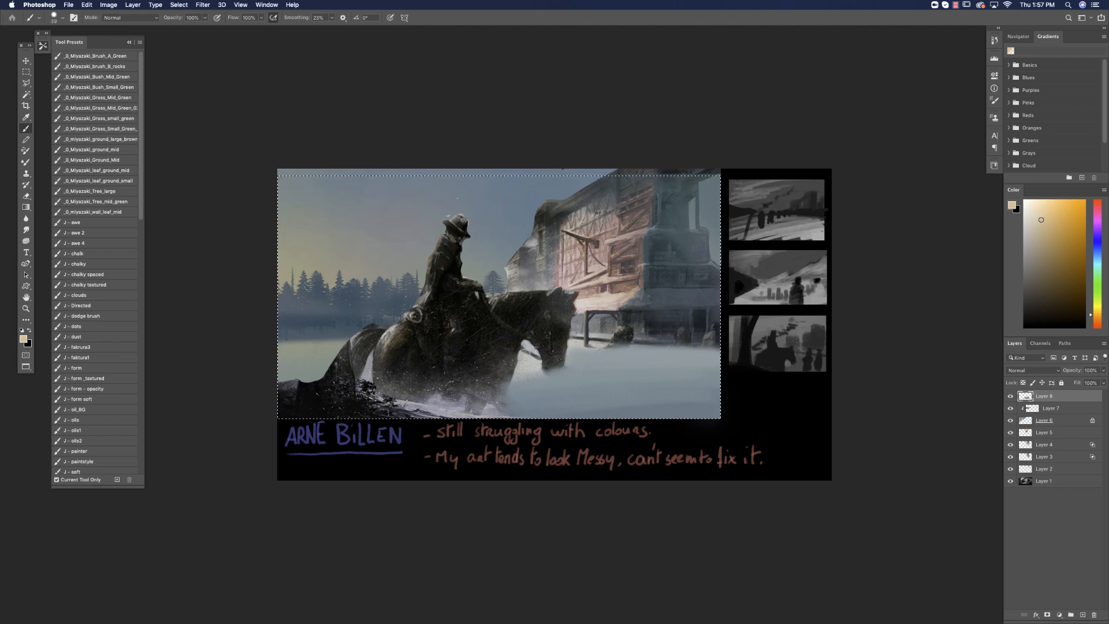
left_click(590, 347, "alt")
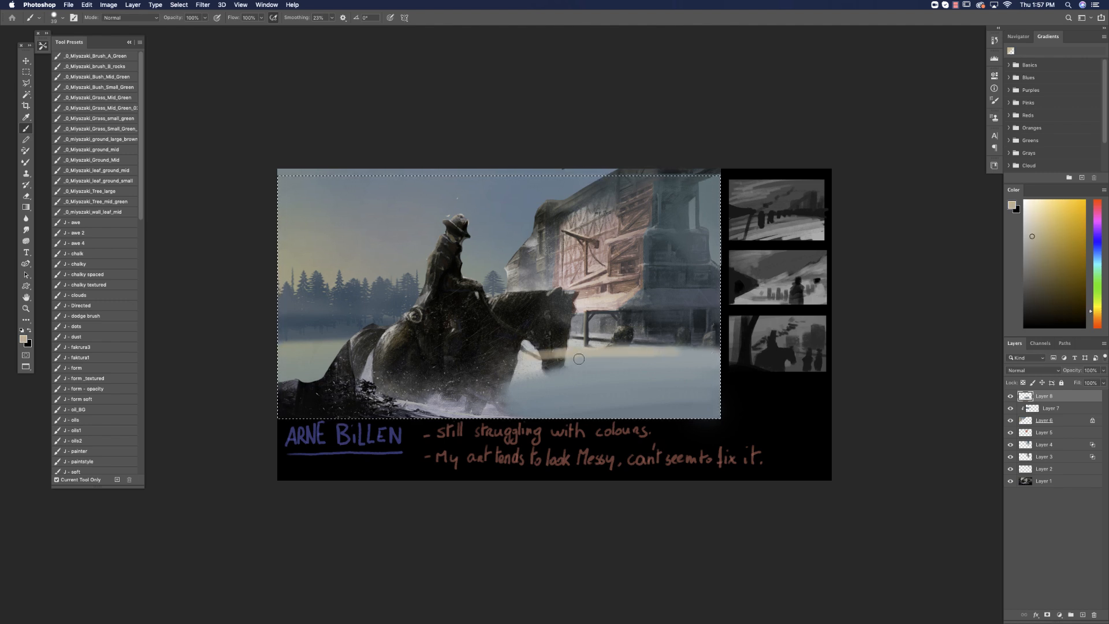
left_click(698, 354, "alt")
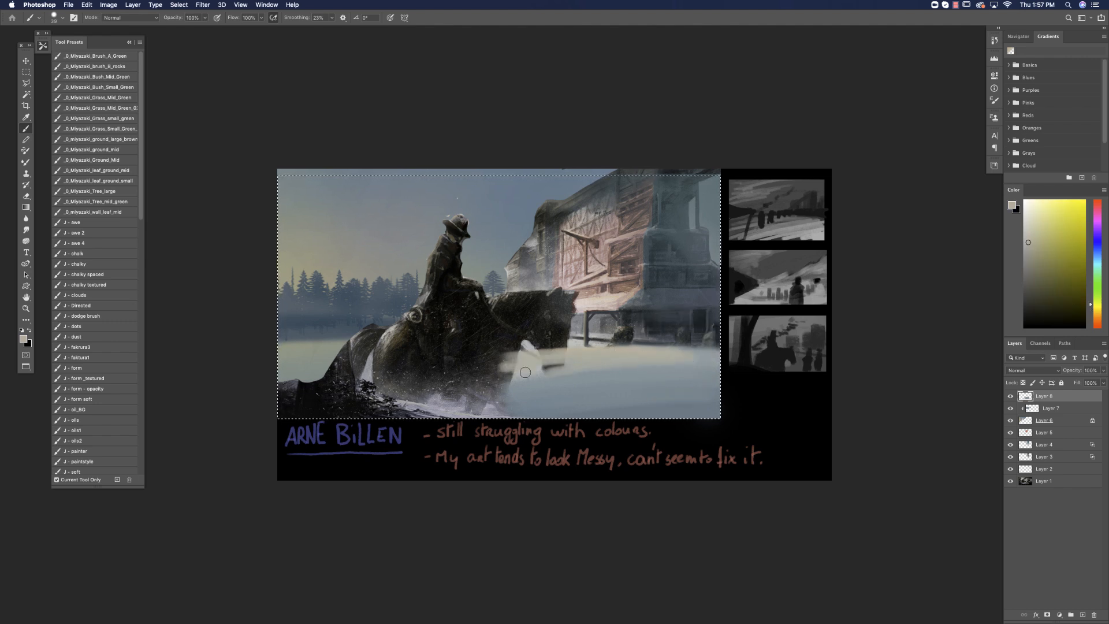
left_click(600, 359, "alt")
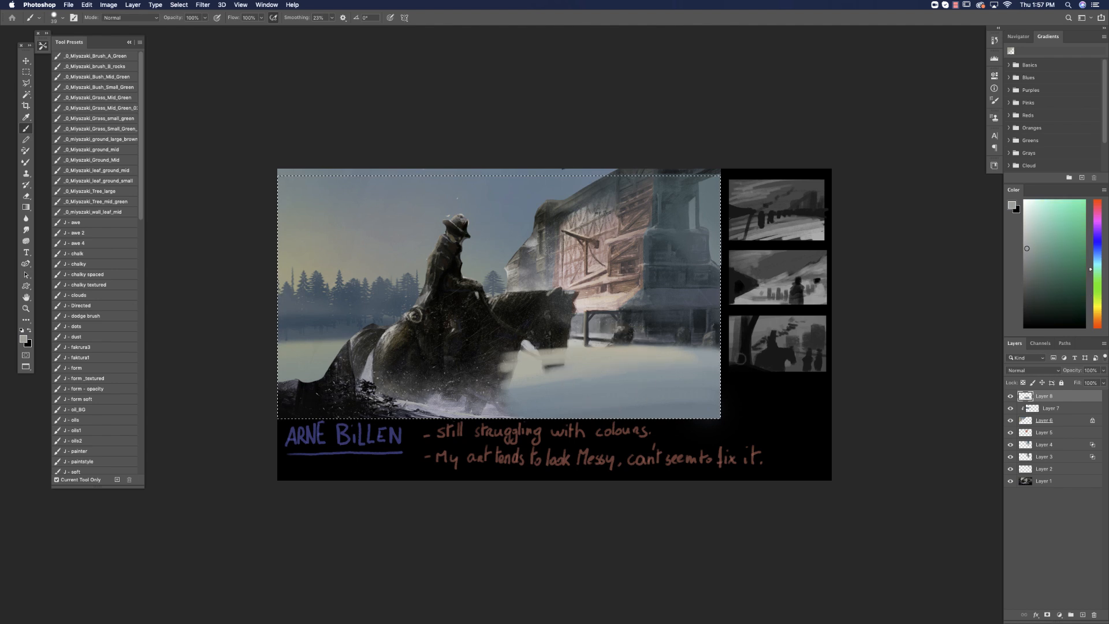
left_click(588, 351, "alt")
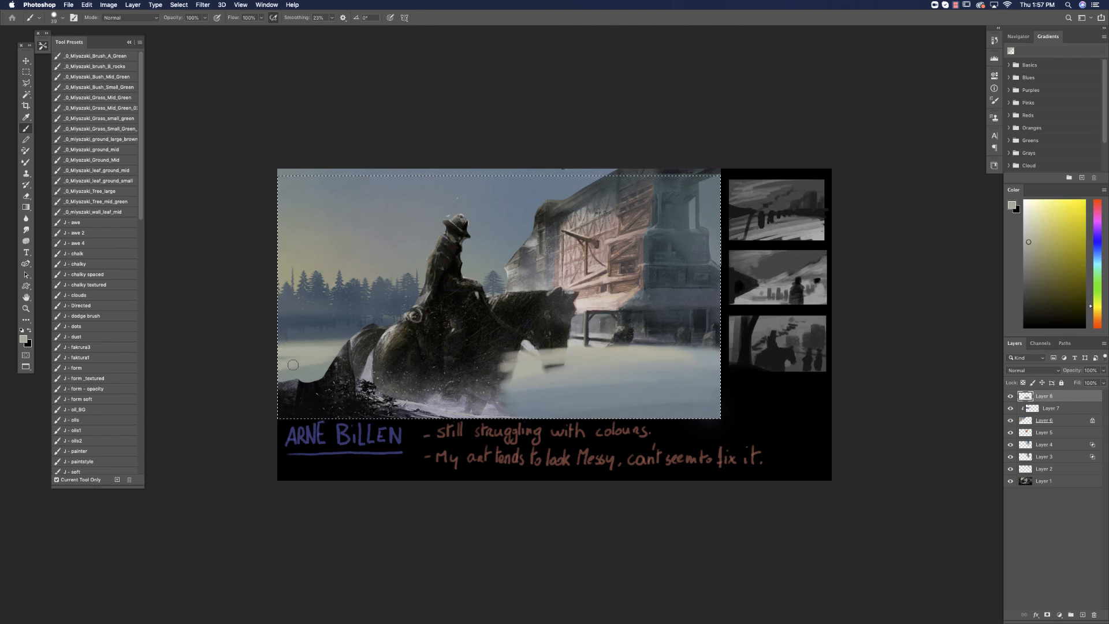
Reduce the brush to 6 px and compare the painting with the new snow layer hidden and shown.
right_click(478, 350)
left_click(526, 334)
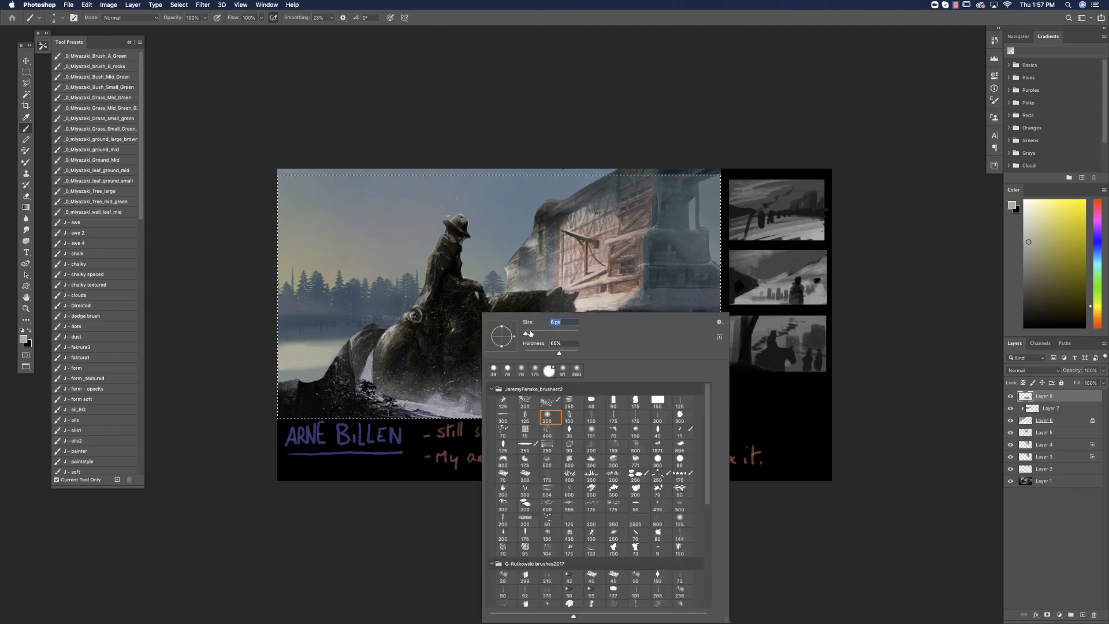
left_click(1011, 396)
left_click(1011, 397)
left_click(1010, 397)
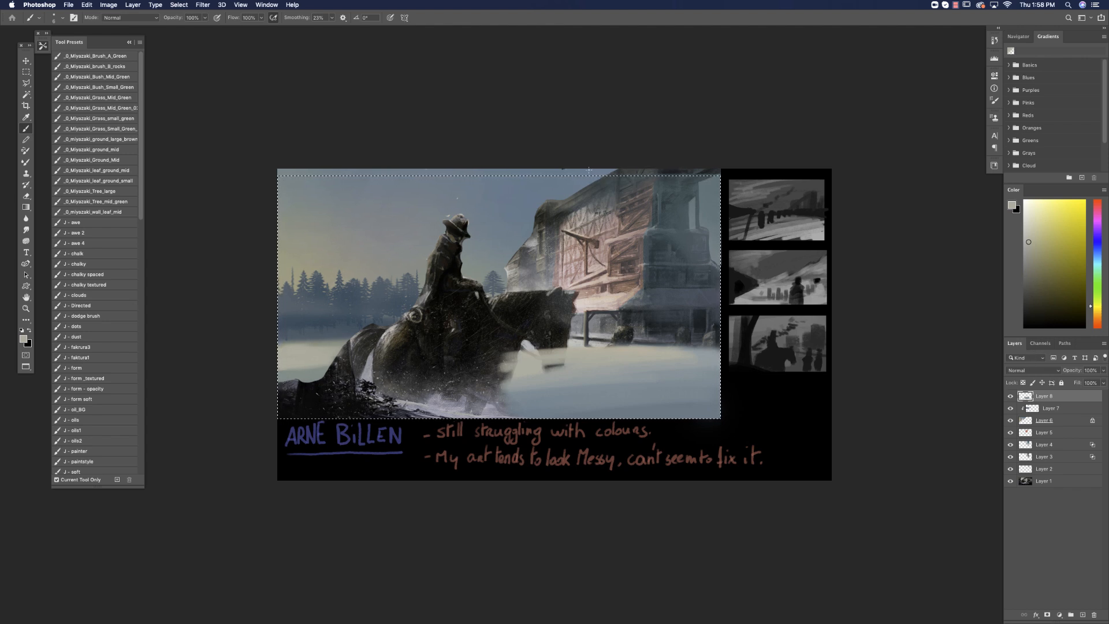
Clear the rectangular selection and outline the building's reddish front and roof edge with the Polygonal Lasso.
key("super+d")
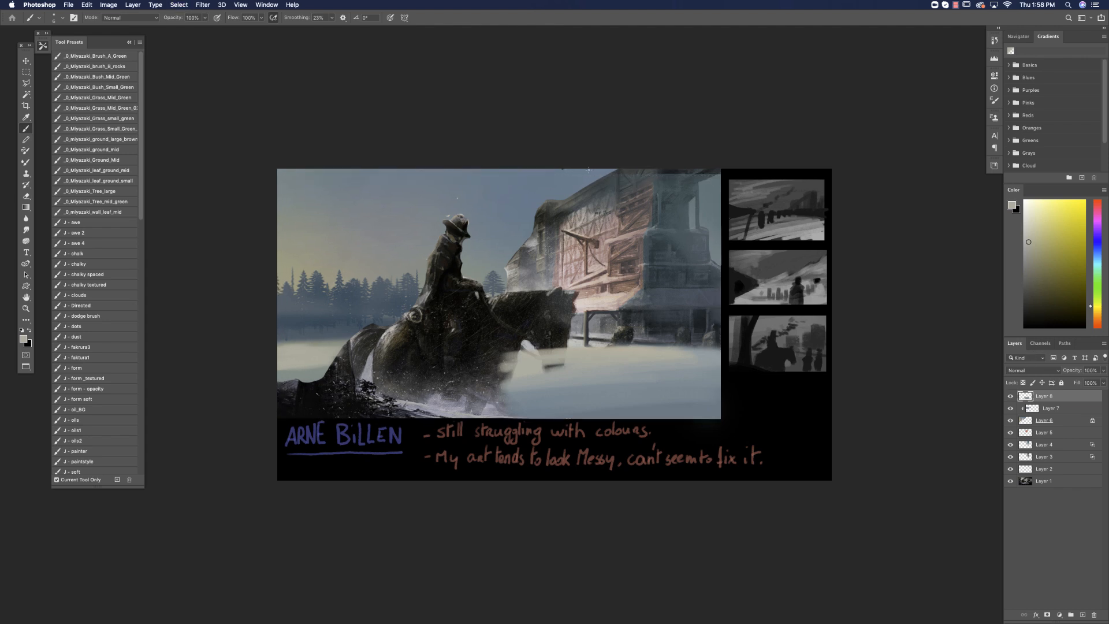
left_click(26, 83)
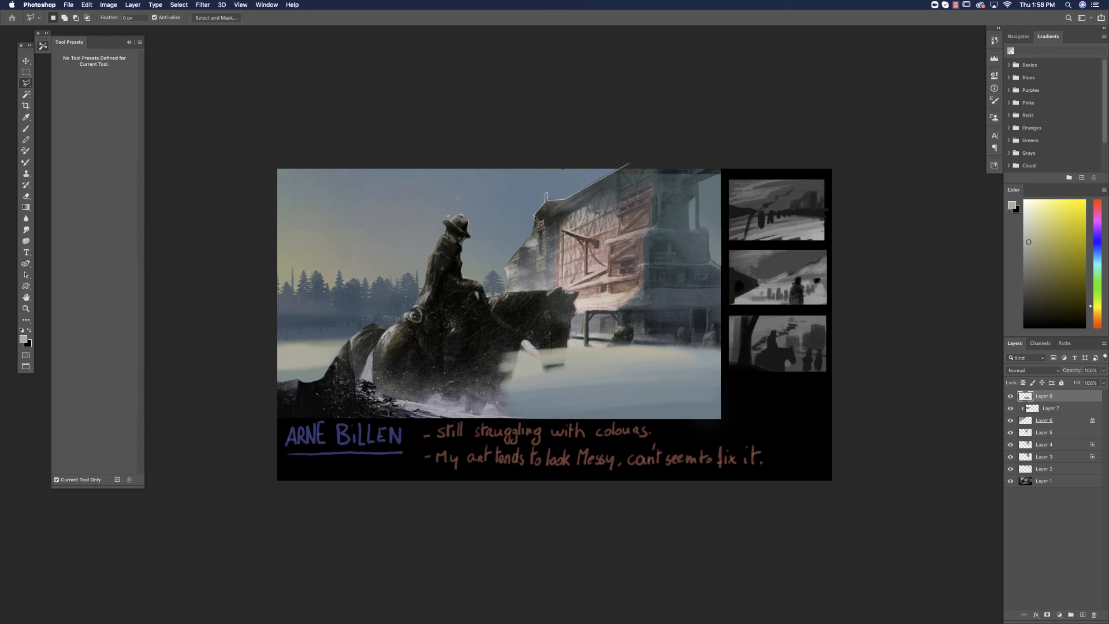
left_click(505, 265)
left_click(507, 292)
left_click(584, 310)
left_click(640, 287)
left_click(632, 165)
Add a new layer and try a large-brush stroke of the building's dark grey-teal inside the selected front, undoing the last stroke.
left_click(26, 128)
left_click(686, 183, "alt")
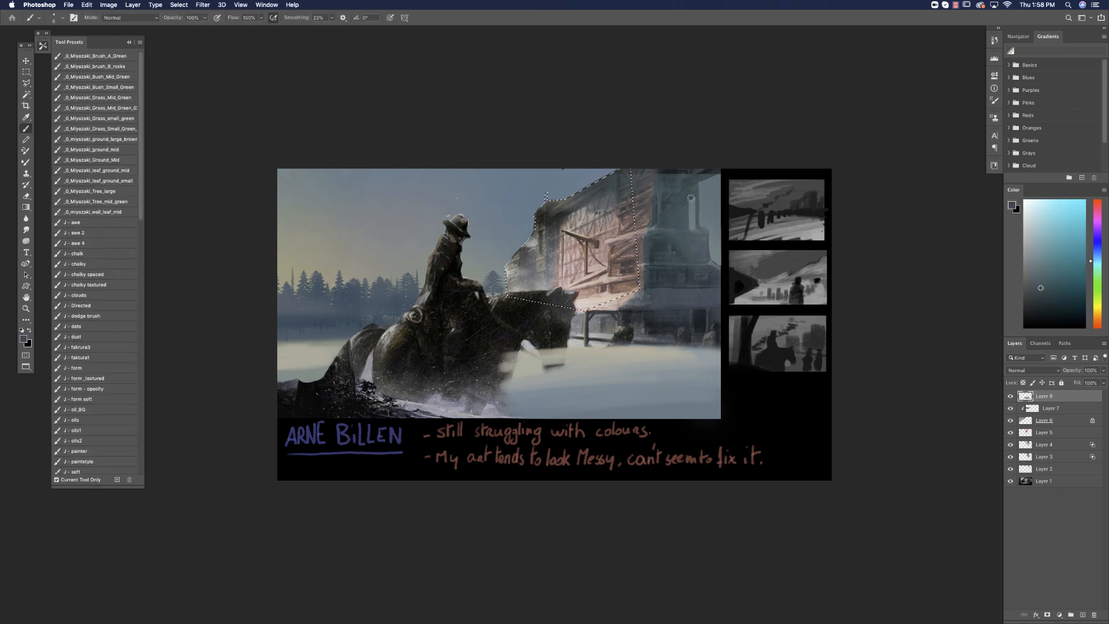
left_click(1083, 615)
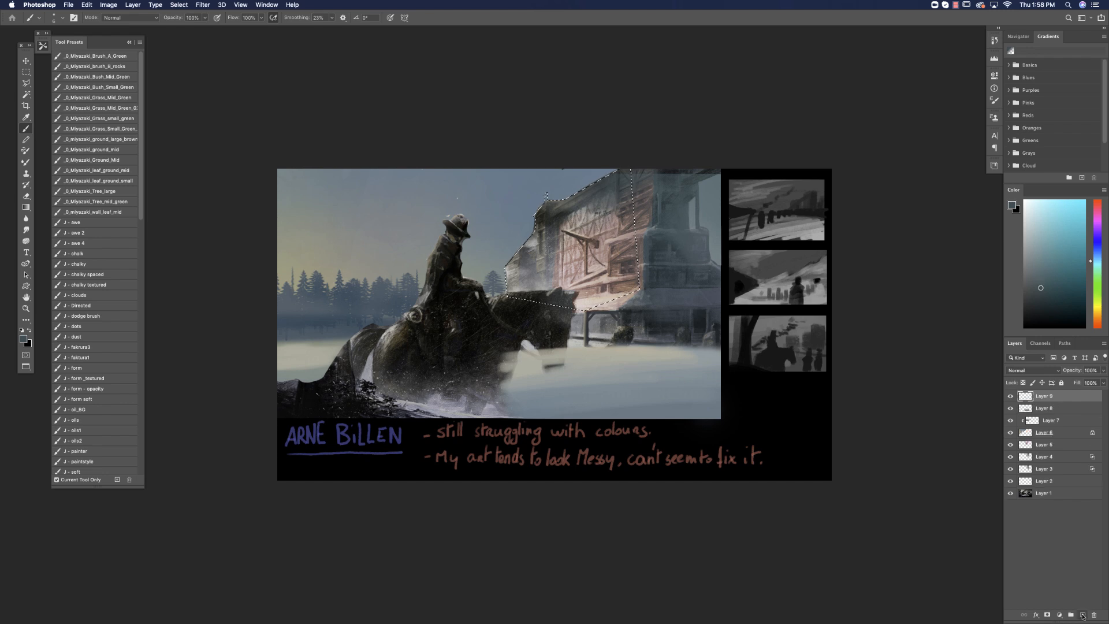
right_click(507, 294)
left_click_drag(552, 311, 591, 311)
left_click_drag(536, 197, 572, 202)
key("super+z")
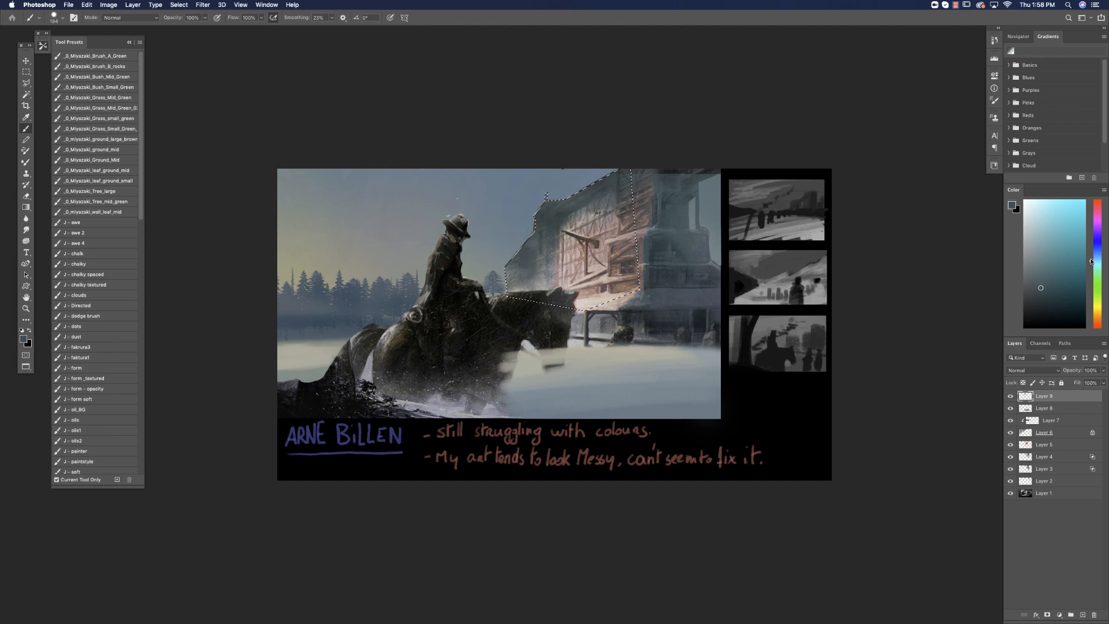
Shade the upper part of the selected building front with darker blue and the sky's grey-blue, and clear the selection.
left_click(1096, 250)
left_click(1050, 299)
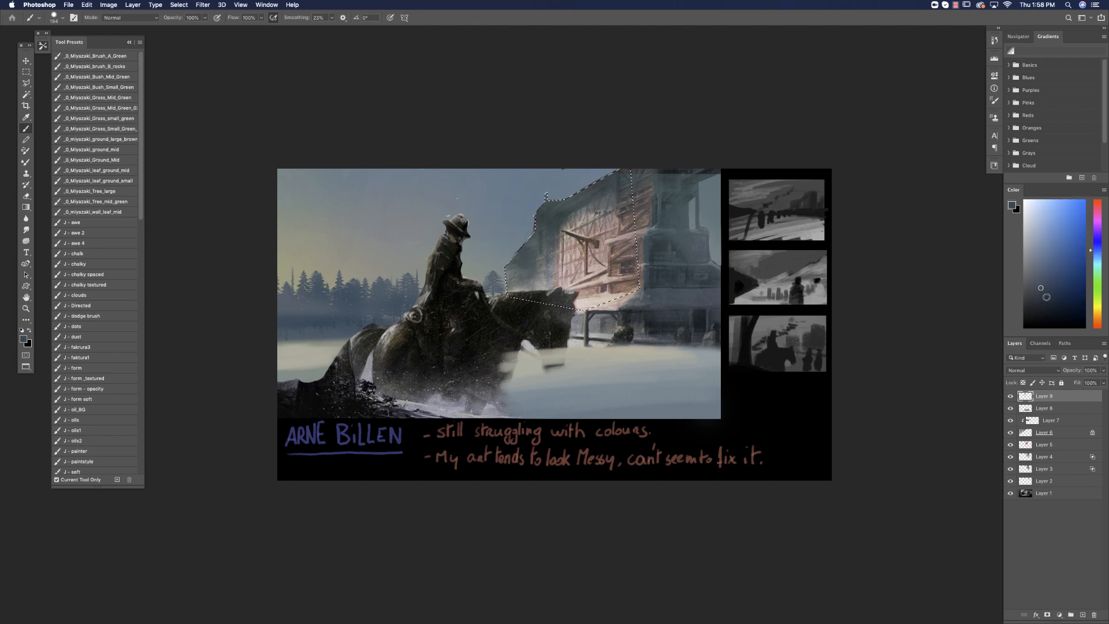
left_click(549, 218, "alt")
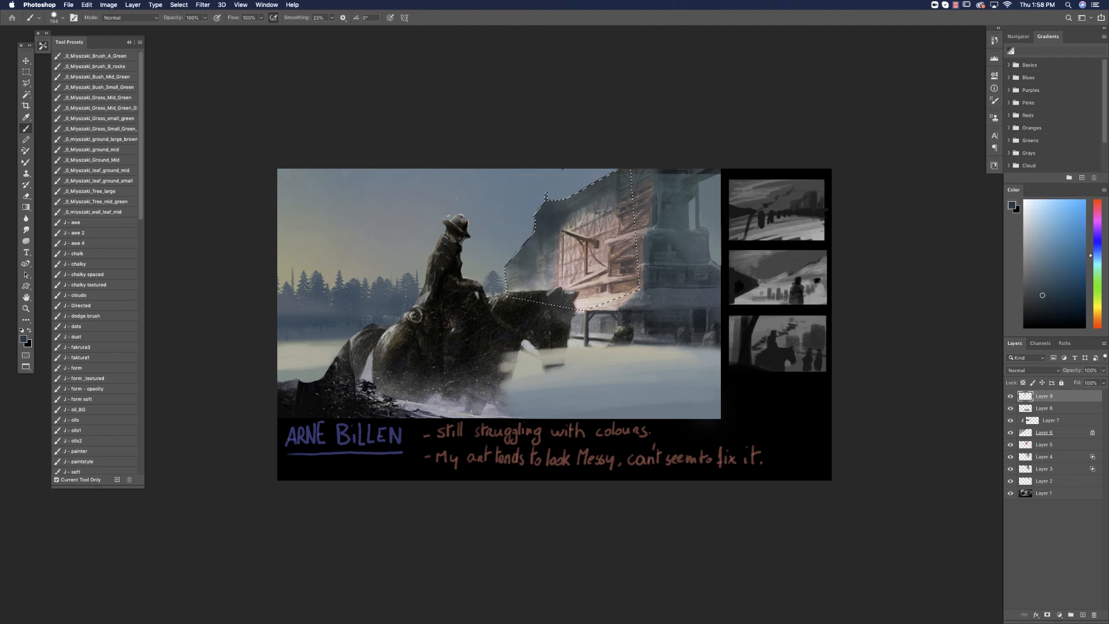
left_click(567, 187, "alt")
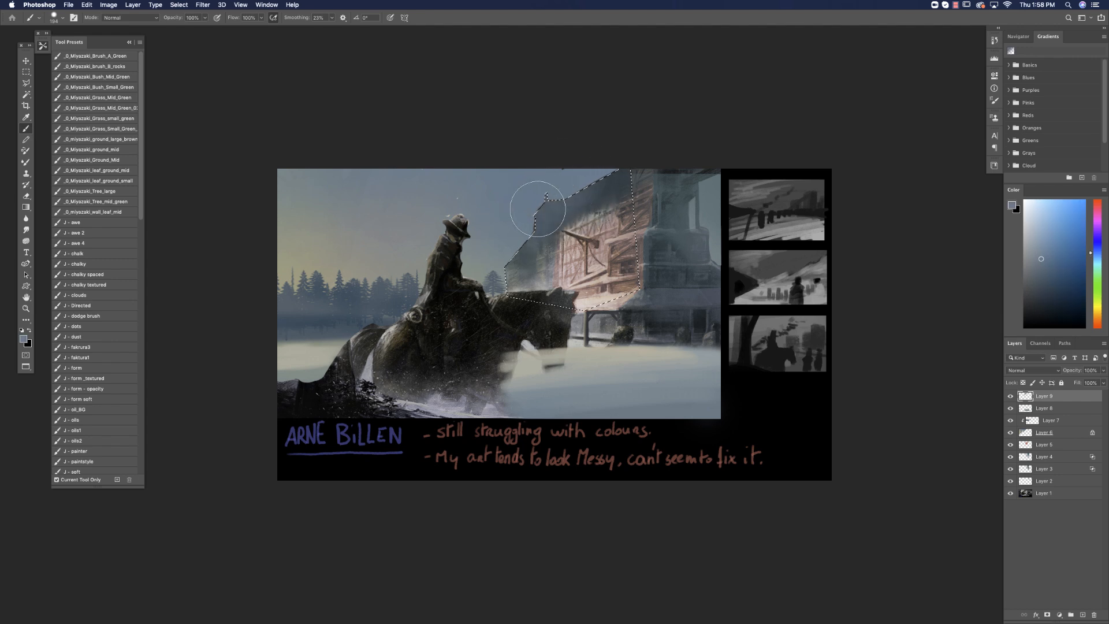
key("ctrl+d")
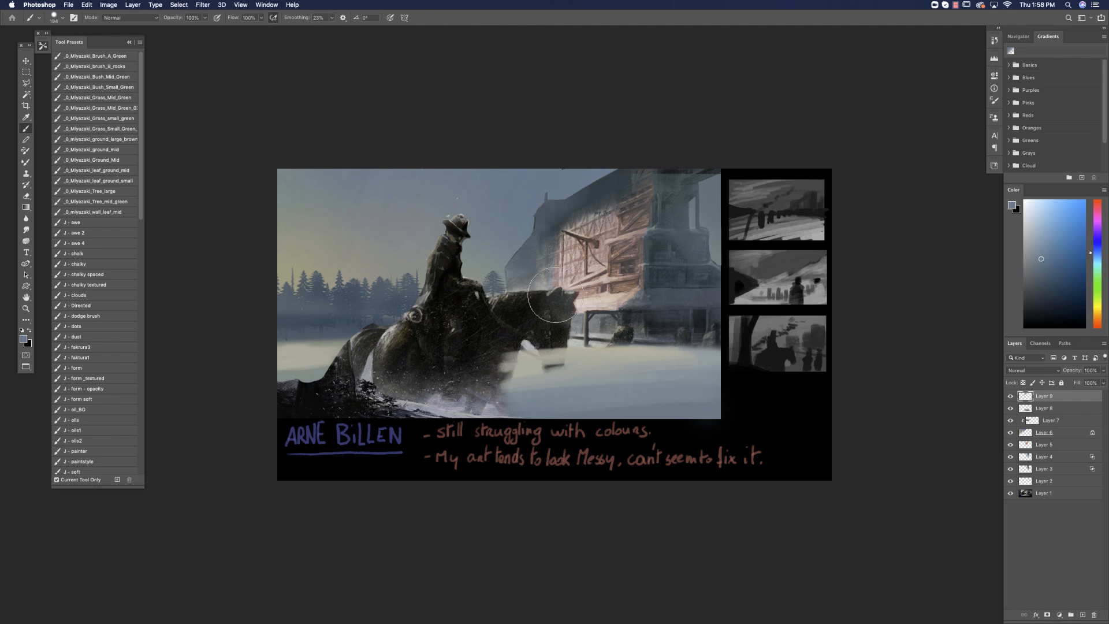
Resize the brush and ready the Eraser on the snow layer, Layer 8.
right_click(554, 300)
left_click_drag(614, 316, 613, 315)
left_click(870, 165)
key("ctrl+minus")
left_click(26, 197)
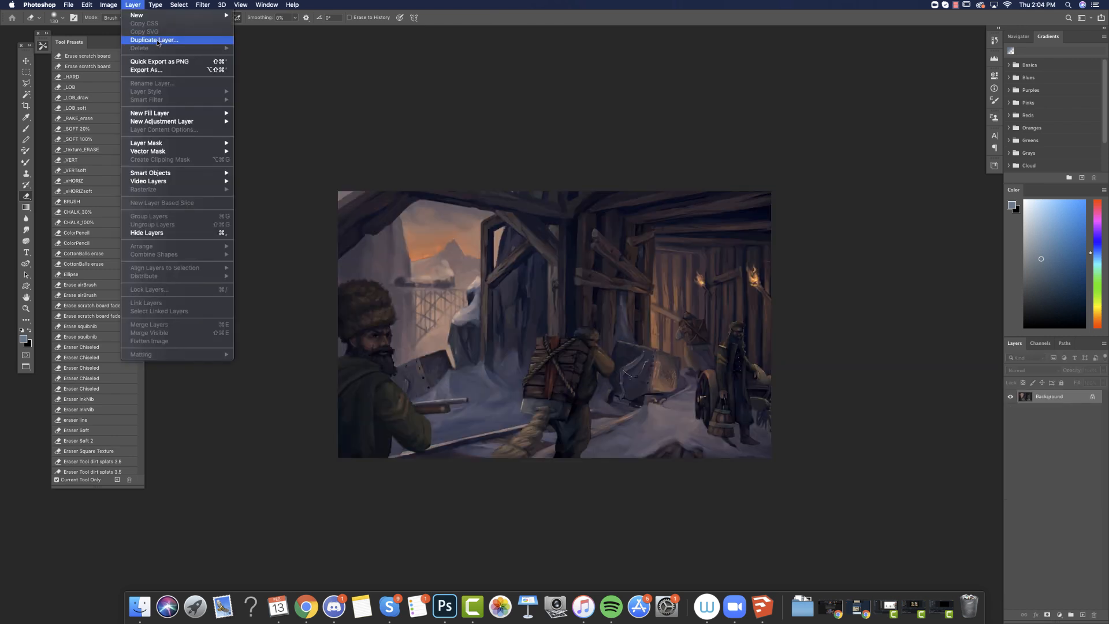
Duplicate the mine painting's Background layer and shift a full-width rectangular strip of its ceiling beams and sky downward.
left_click(155, 40)
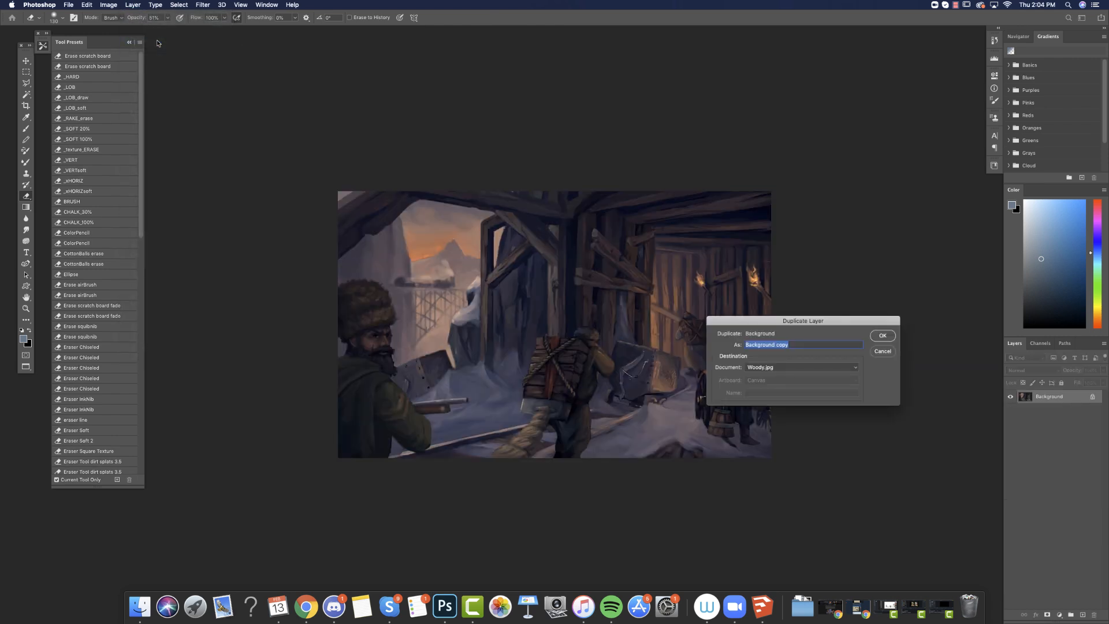
left_click(881, 335)
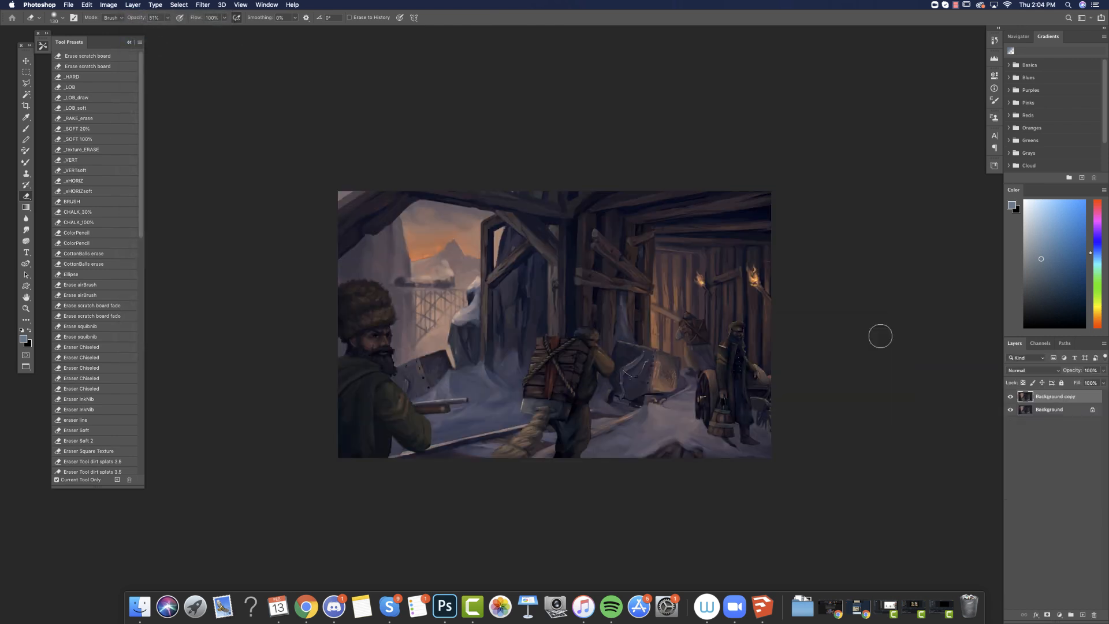
key("m")
mouse_move(335, 188)
left_mouse_down()
mouse_move(784, 230)
mouse_move(782, 258)
left_mouse_up()
left_click(26, 60)
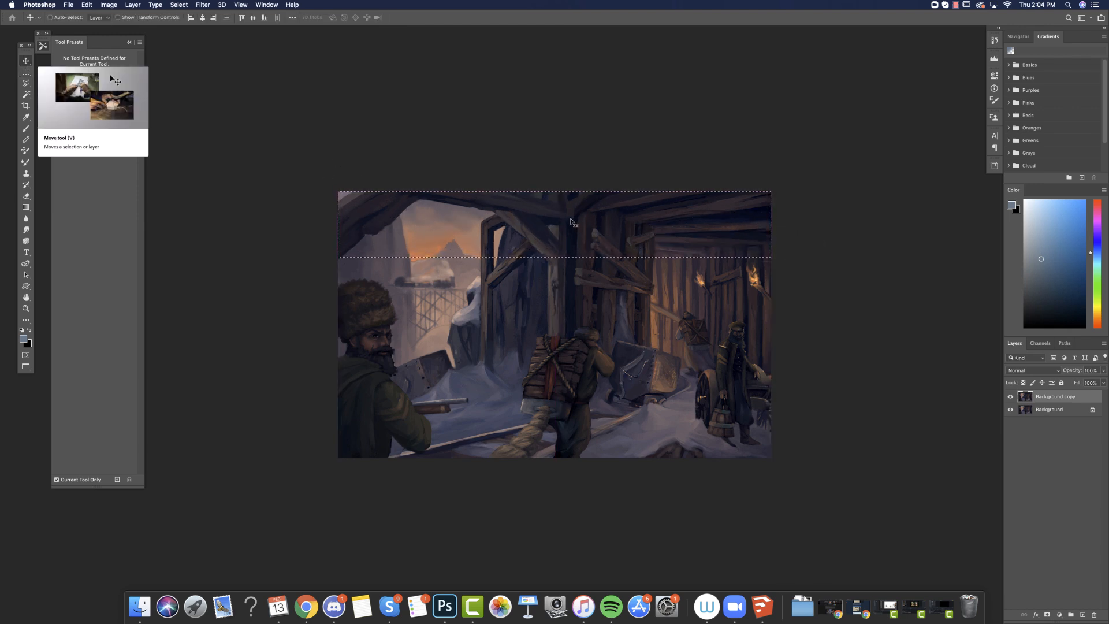
left_click_drag(571, 221, 572, 279)
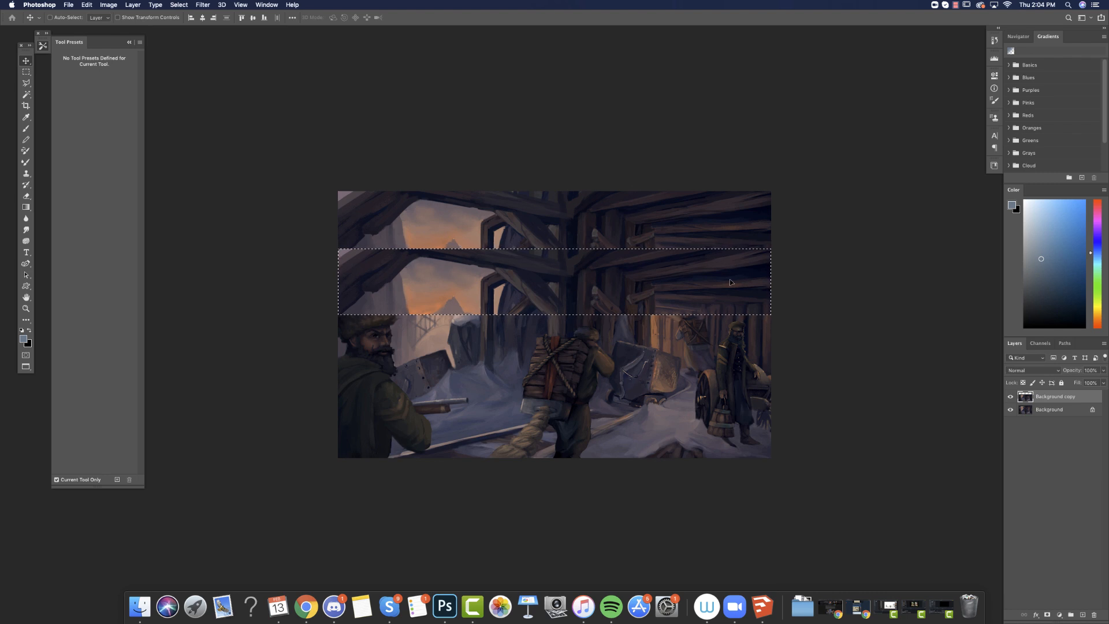
key("super+d")
Erase the shifted strip over the foreground man's fur hat with a hard round 60 px eraser at 100% opacity.
key("e")
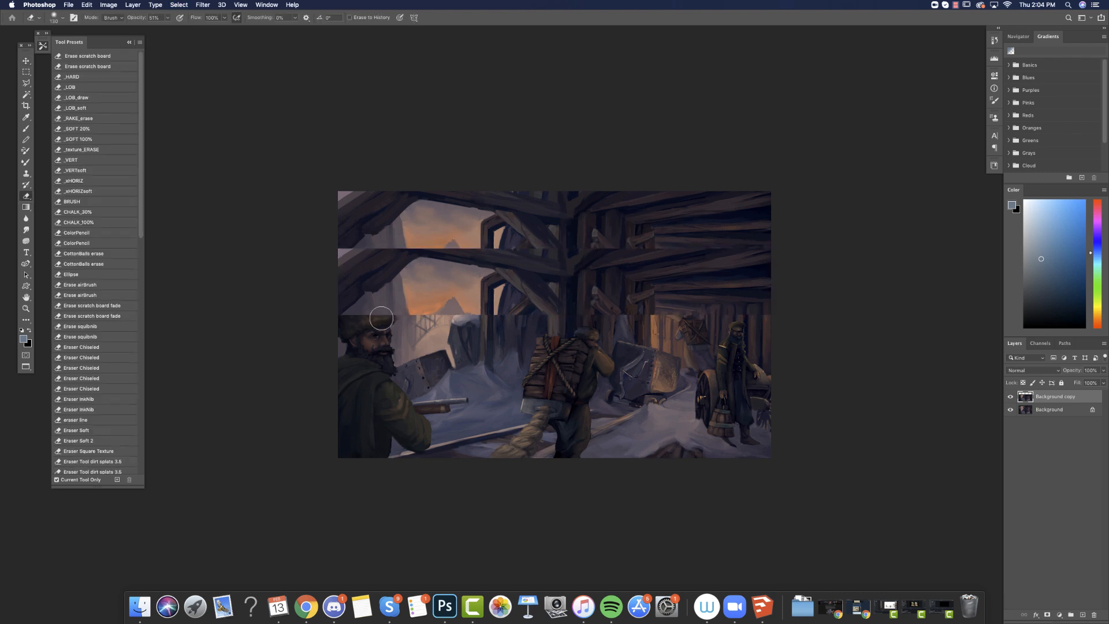
right_click(387, 330)
left_click_drag(474, 352, 478, 352)
left_click_drag(460, 334, 450, 333)
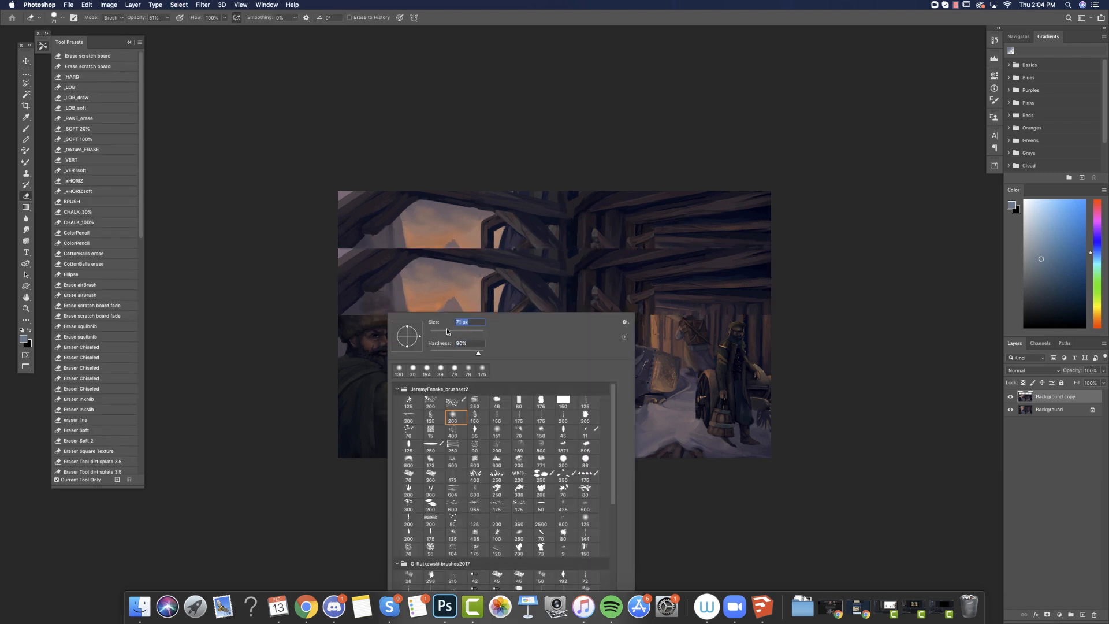
left_click_drag(613, 483, 609, 562)
left_click(431, 516)
left_click(373, 294)
right_click(396, 290)
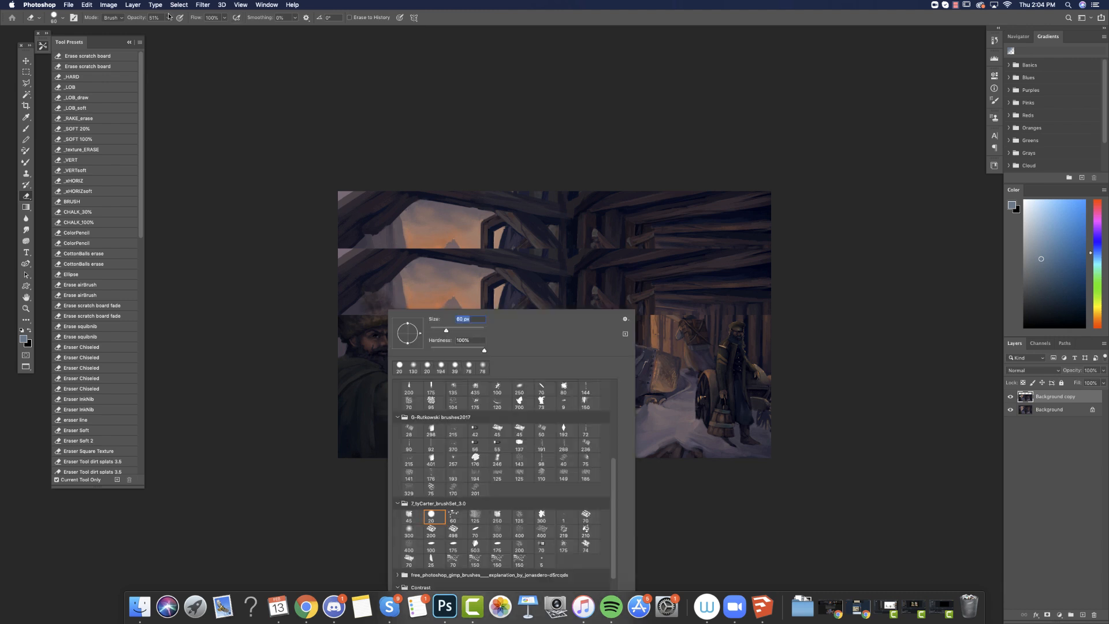
left_click(169, 19)
left_click_drag(168, 29, 238, 33)
mouse_move(378, 297)
left_mouse_down()
mouse_move(388, 312)
mouse_move(338, 293)
mouse_move(374, 289)
mouse_move(349, 302)
left_mouse_up()
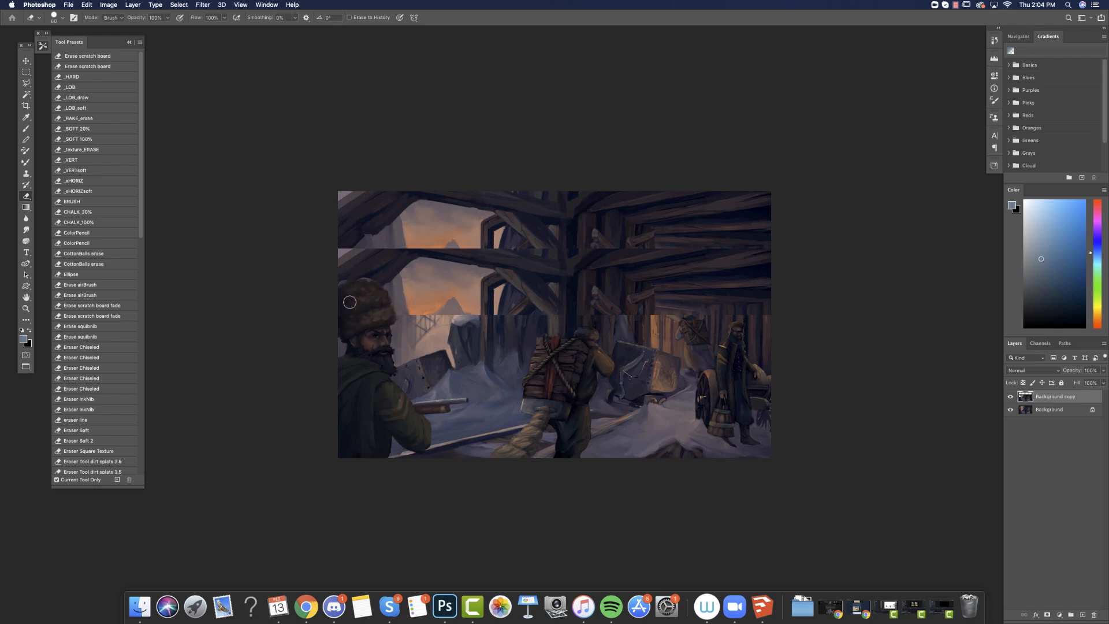
Compare the mine painting with the Background copy layer hidden and shown.
left_click(1010, 396)
left_click(1010, 396)
left_click(1010, 396)
left_click(1010, 396)
Crop the painting's top edge down to the lowered ceiling beams.
left_click(26, 105)
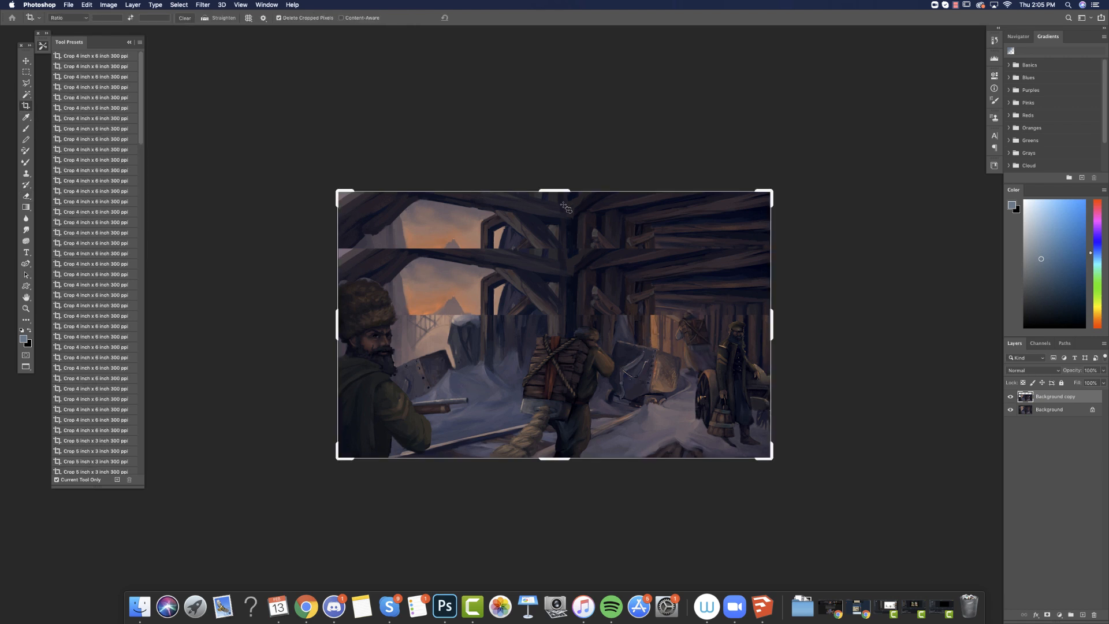
left_click_drag(562, 199, 559, 220)
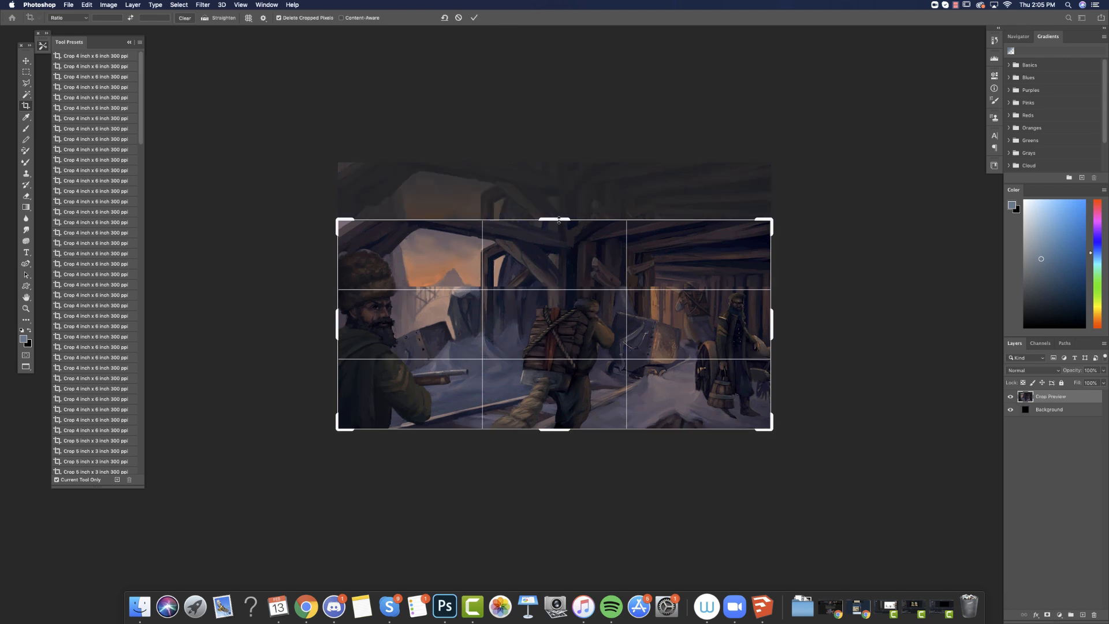
left_click(26, 64)
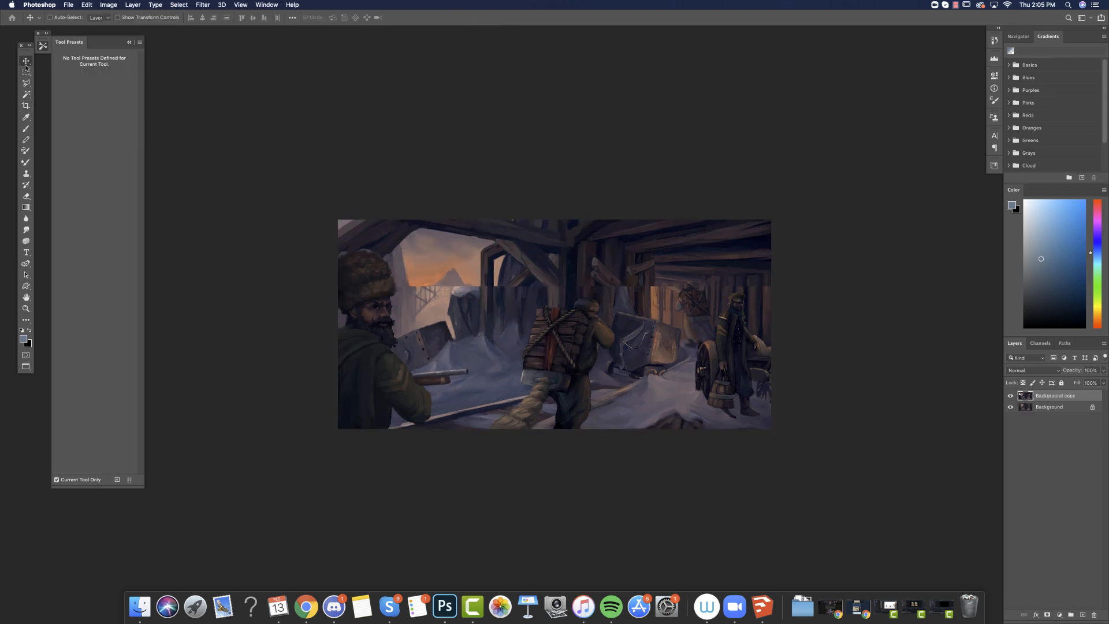
Hide the Background copy, lasso the distant train and trestle bridge on the Background, and paste them as a new topmost layer.
left_click(1010, 396)
left_click(1010, 396)
left_click(1010, 397)
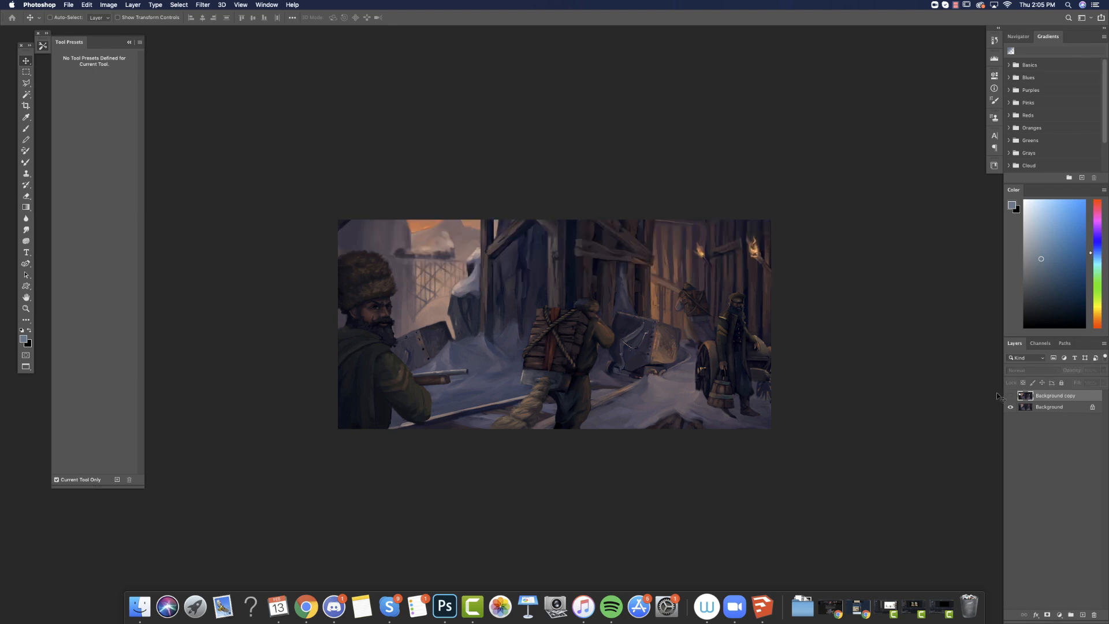
left_click_drag(26, 83, 58, 81)
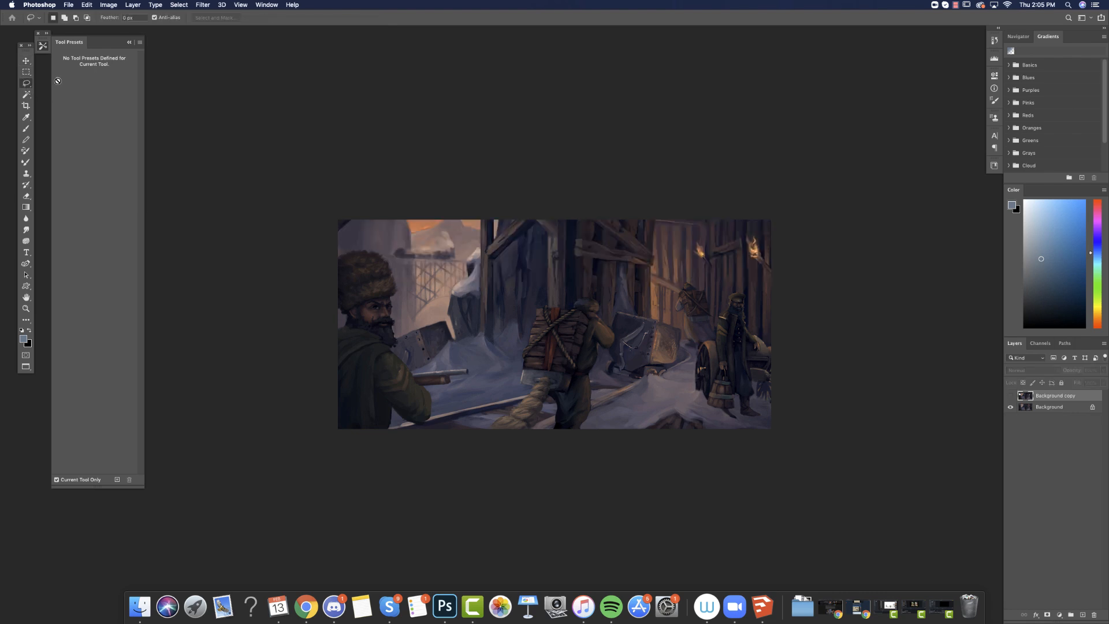
mouse_move(480, 243)
left_mouse_down()
mouse_move(476, 213)
mouse_move(413, 218)
left_mouse_up()
mouse_move(398, 256)
left_mouse_down()
mouse_move(401, 298)
mouse_move(434, 301)
mouse_move(472, 254)
left_mouse_up()
left_click(1045, 407)
left_click(86, 4)
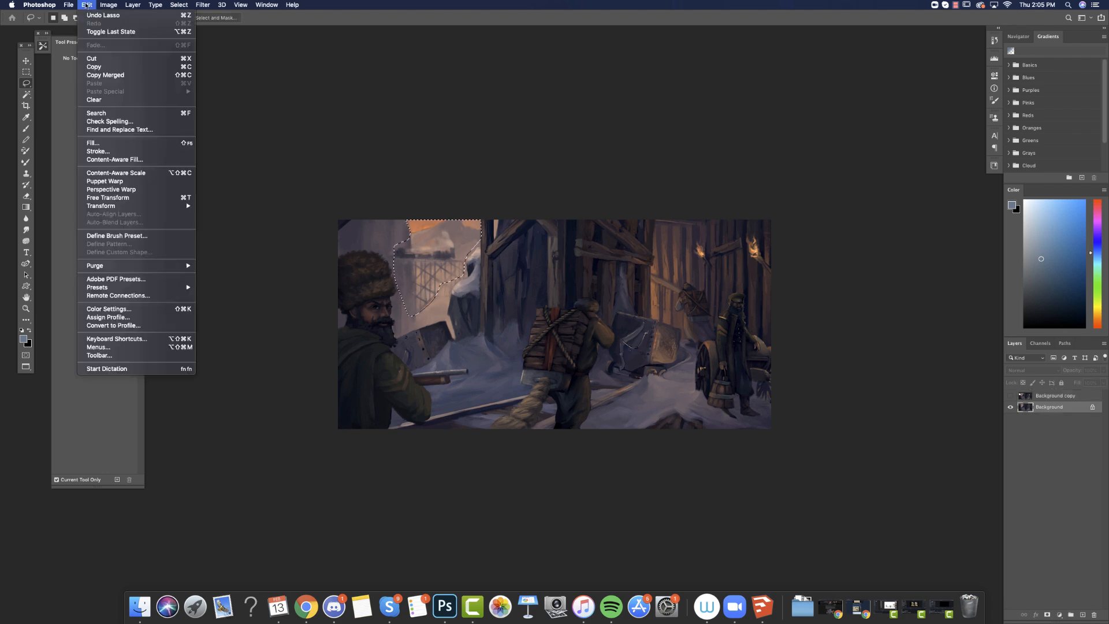
left_click(103, 82)
left_click(87, 5)
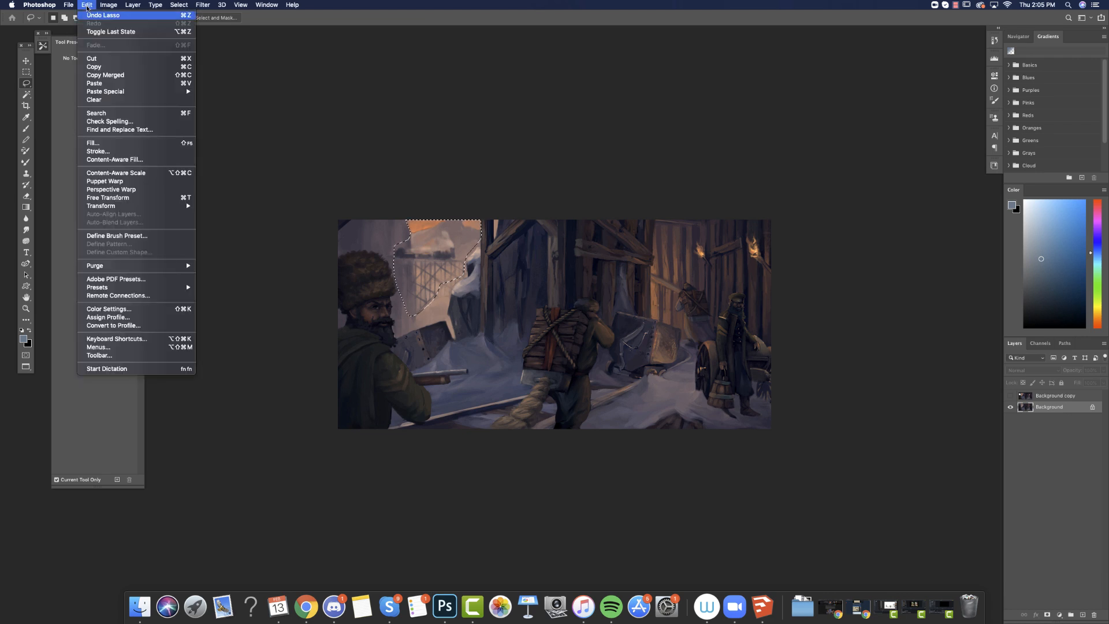
left_click(102, 87)
left_click_drag(1052, 409, 1033, 396)
Move the pasted train and trestle down into the mine opening and clean up its edges against the rocks and sky.
left_click(26, 61)
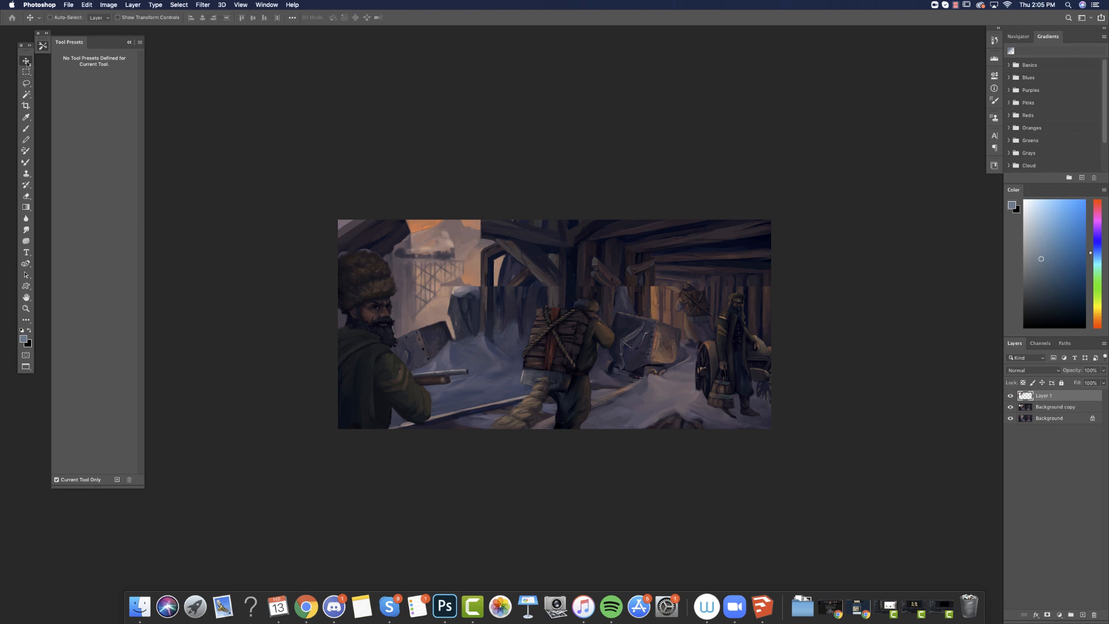
left_click_drag(462, 248, 464, 276)
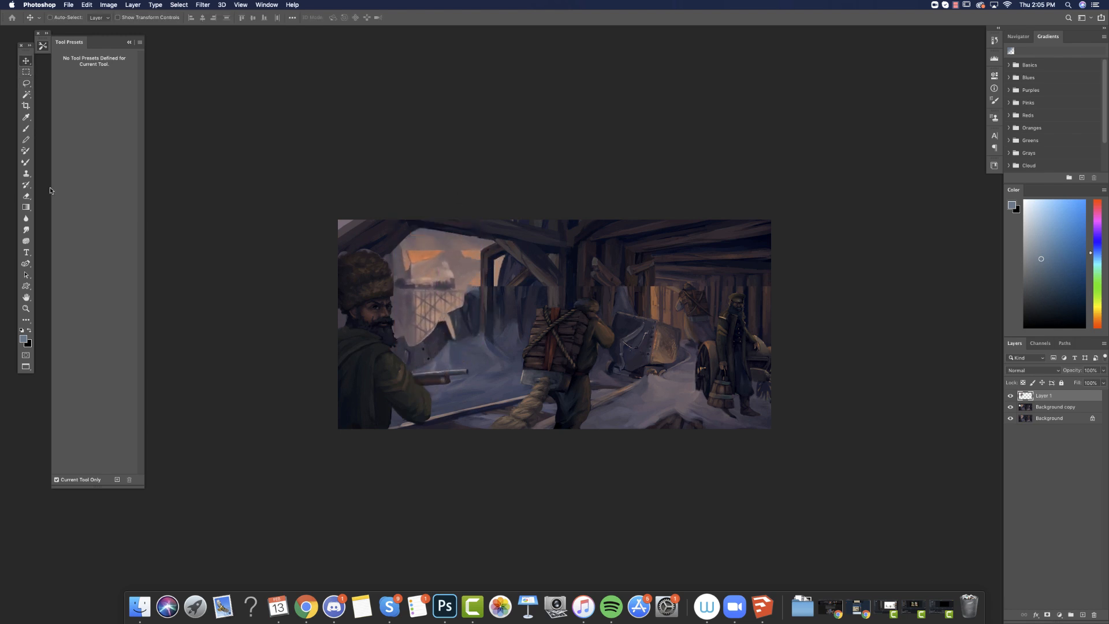
left_click(27, 196)
left_click_drag(418, 342, 466, 313)
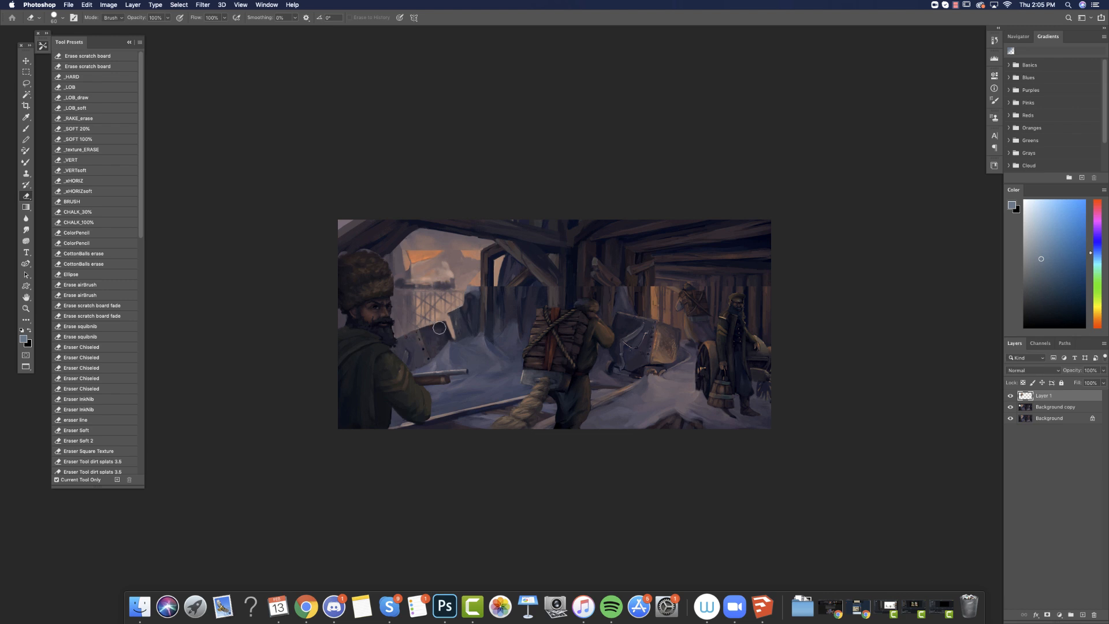
left_click_drag(416, 260, 469, 241)
left_click(26, 128)
left_click(409, 273, "alt")
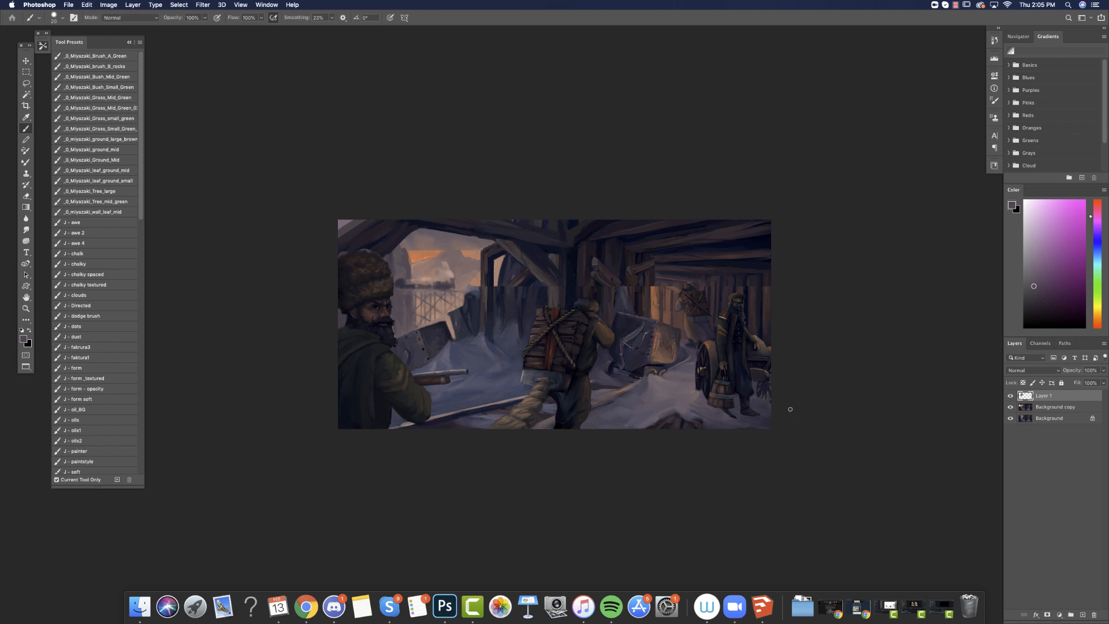
Lasso the section with the standing bearded figure and cart, stamp all visible layers to a new layer, and move that section left.
left_click(26, 84)
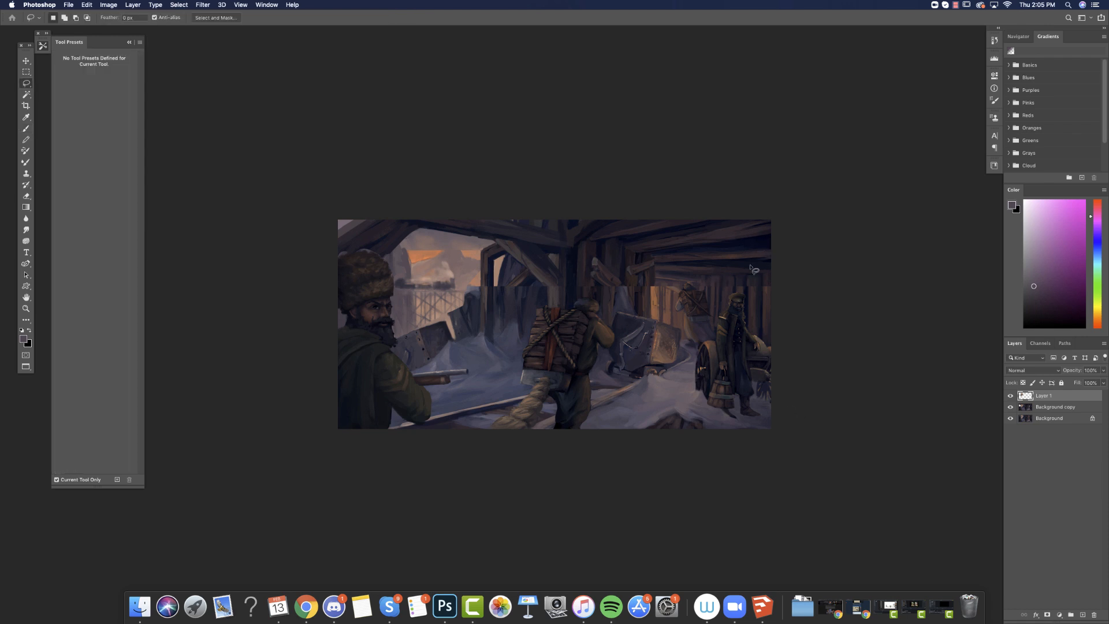
left_click_drag(677, 233, 675, 287)
mouse_move(682, 320)
left_mouse_down()
mouse_move(688, 397)
mouse_move(832, 174)
left_mouse_up()
key("super+alt+shift+e")
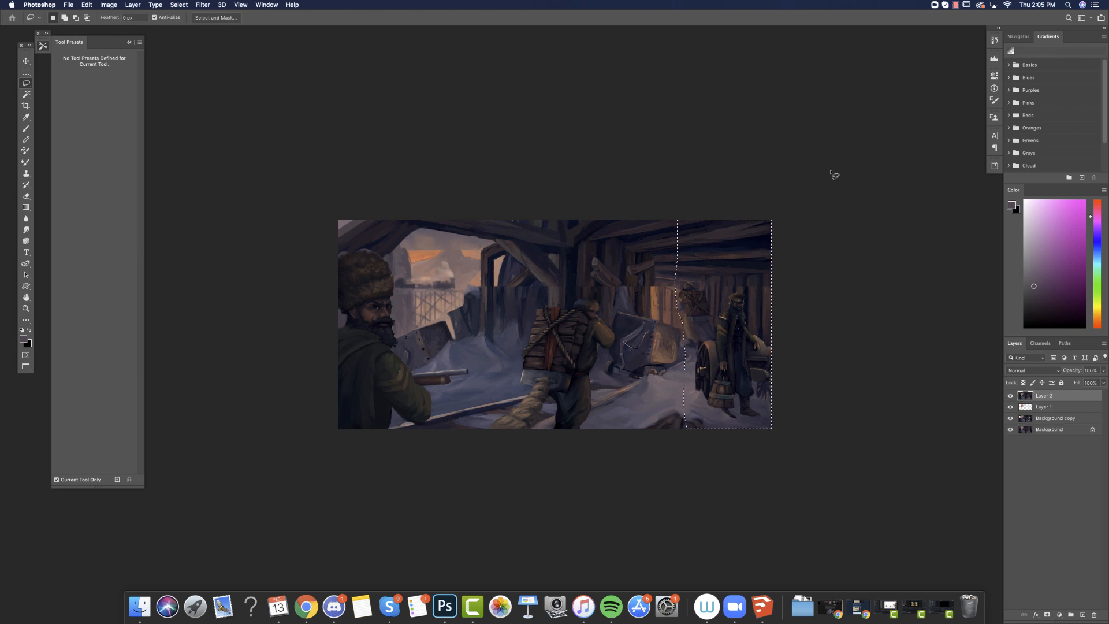
left_click(27, 61)
left_click_drag(751, 373, 720, 409)
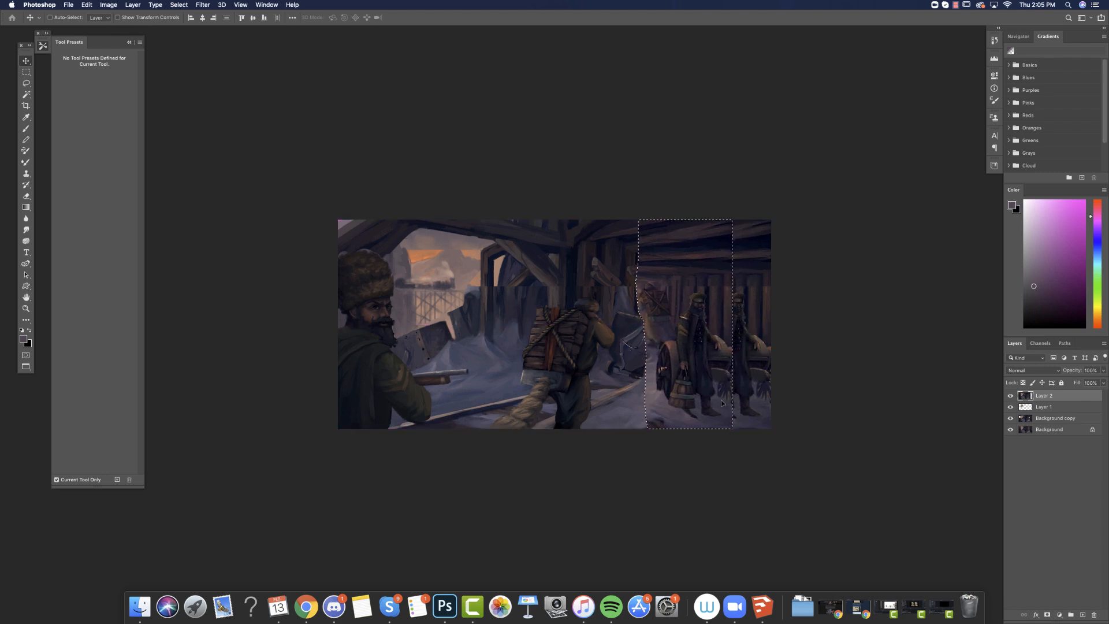
key("super+d")
Erase along the moved section's left seam and compare the painting with Layer 1 and Layer 2 hidden and shown.
left_click(27, 197)
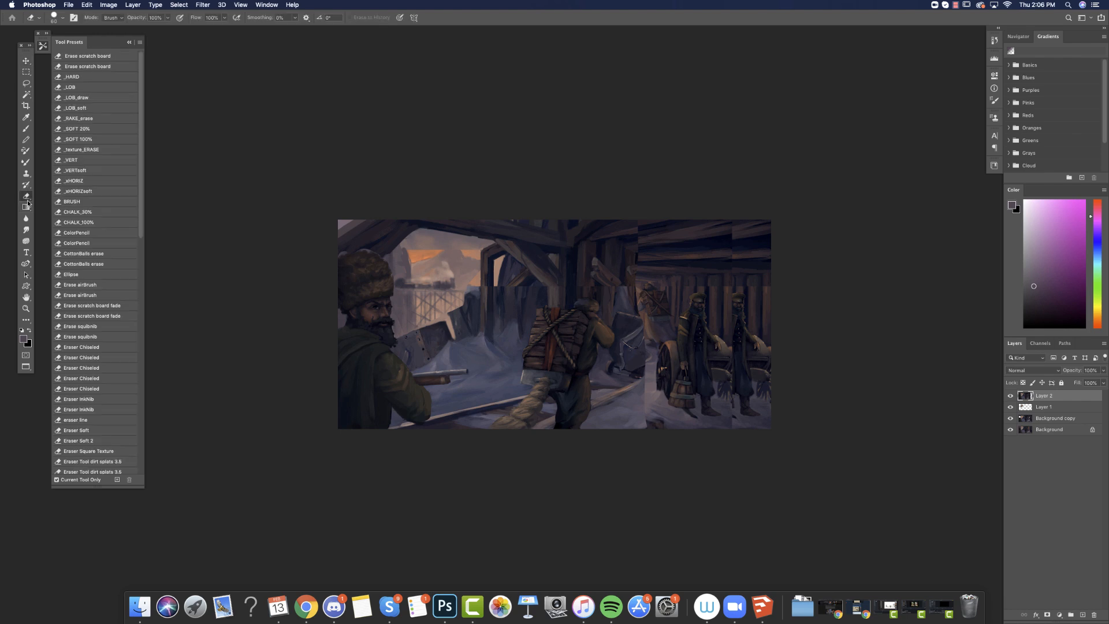
mouse_move(636, 321)
left_mouse_down()
mouse_move(663, 334)
mouse_move(658, 324)
mouse_move(648, 333)
mouse_move(647, 348)
mouse_move(658, 335)
mouse_move(650, 363)
mouse_move(665, 335)
mouse_move(653, 363)
left_mouse_up()
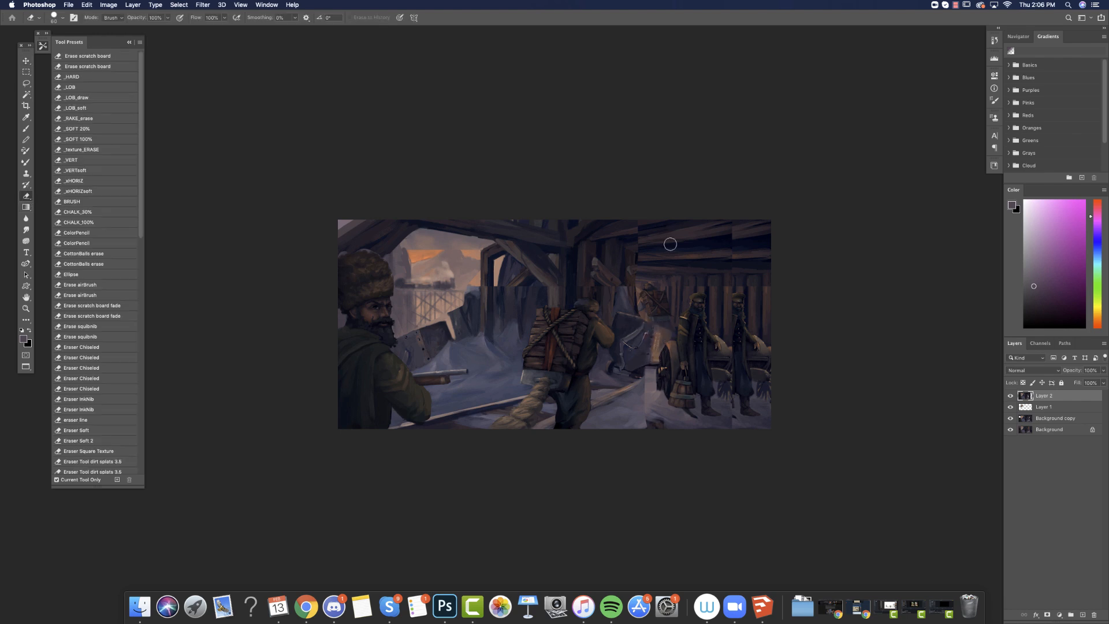
left_click(1010, 407)
left_click(1010, 407)
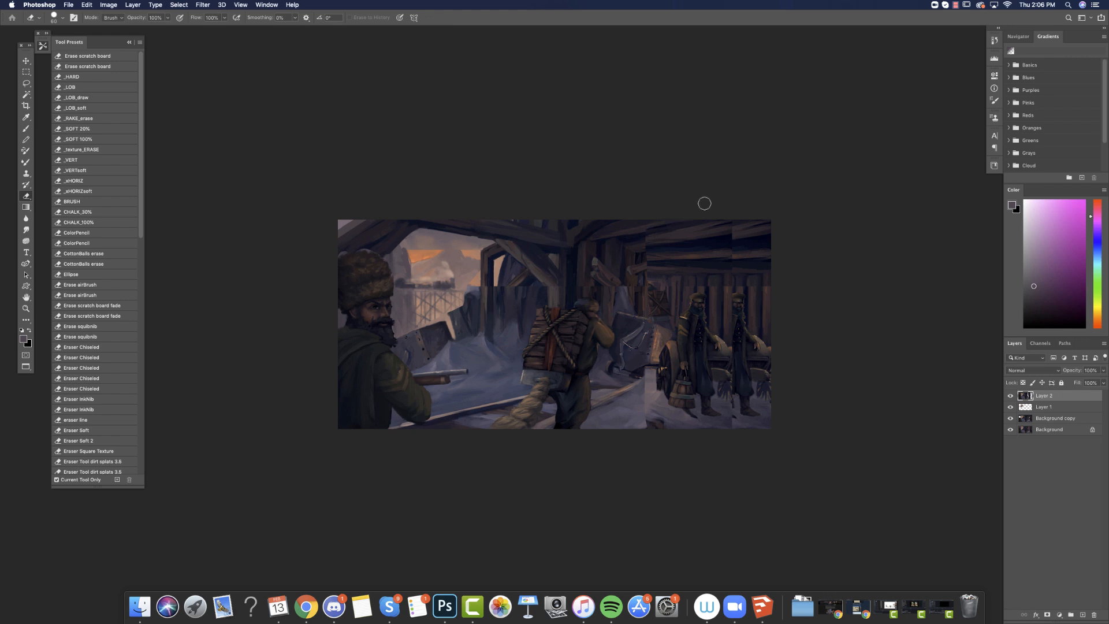
left_click(1009, 396)
left_click(1010, 396)
Crop the painting's right edge inward to cut off the duplicate standing figure.
left_click(26, 105)
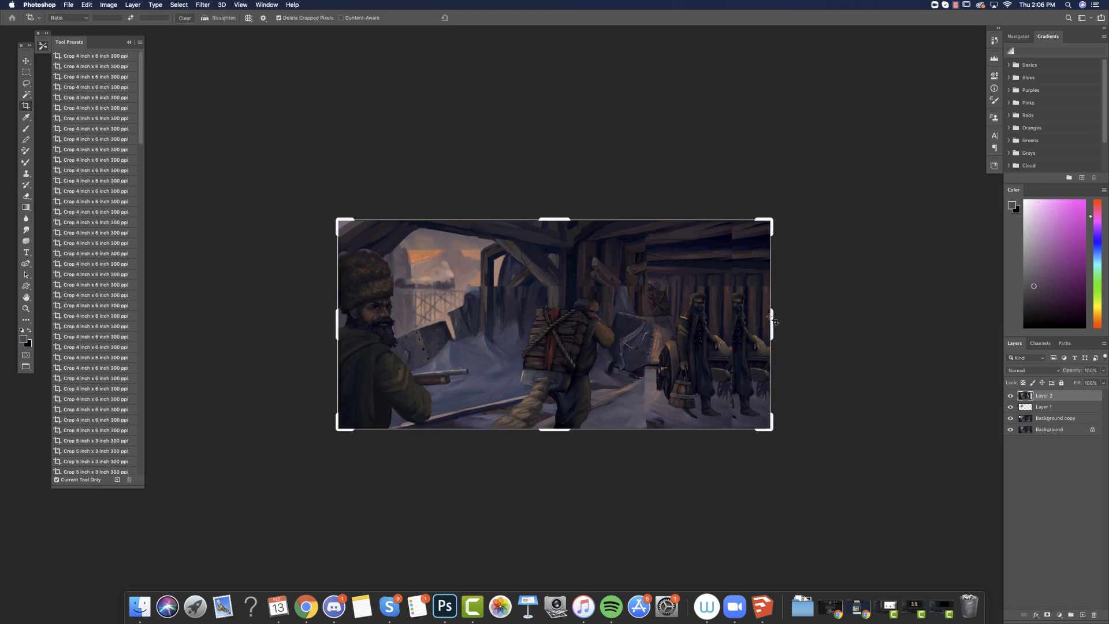
left_click_drag(777, 322, 749, 325)
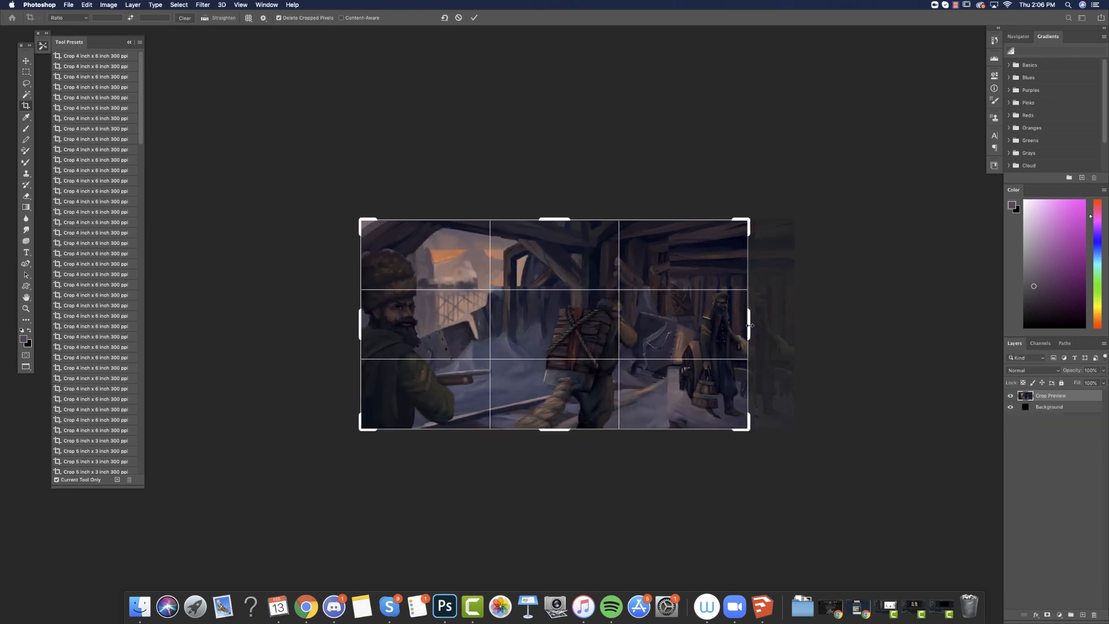
left_click(26, 61)
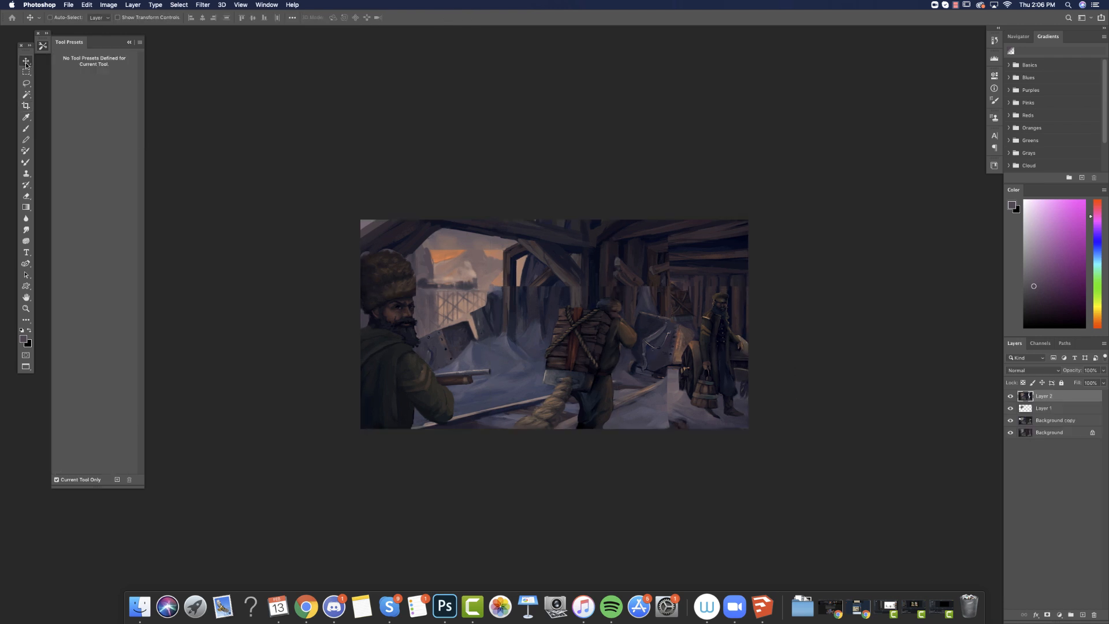
Stamp all visible layers to a new layer, hide Layer 2, Layer 1 and Background copy, and compare before and after.
key("super+alt+shift+e")
left_click_drag(1011, 409, 1010, 435)
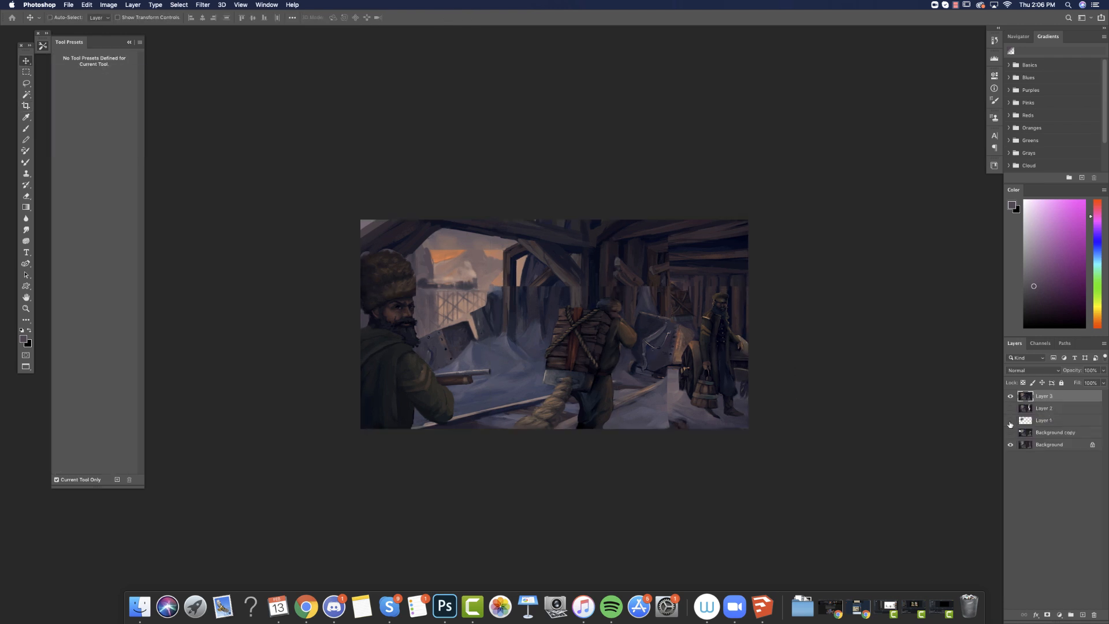
left_click_drag(27, 84, 47, 92)
left_click(1010, 396)
left_click(1009, 396)
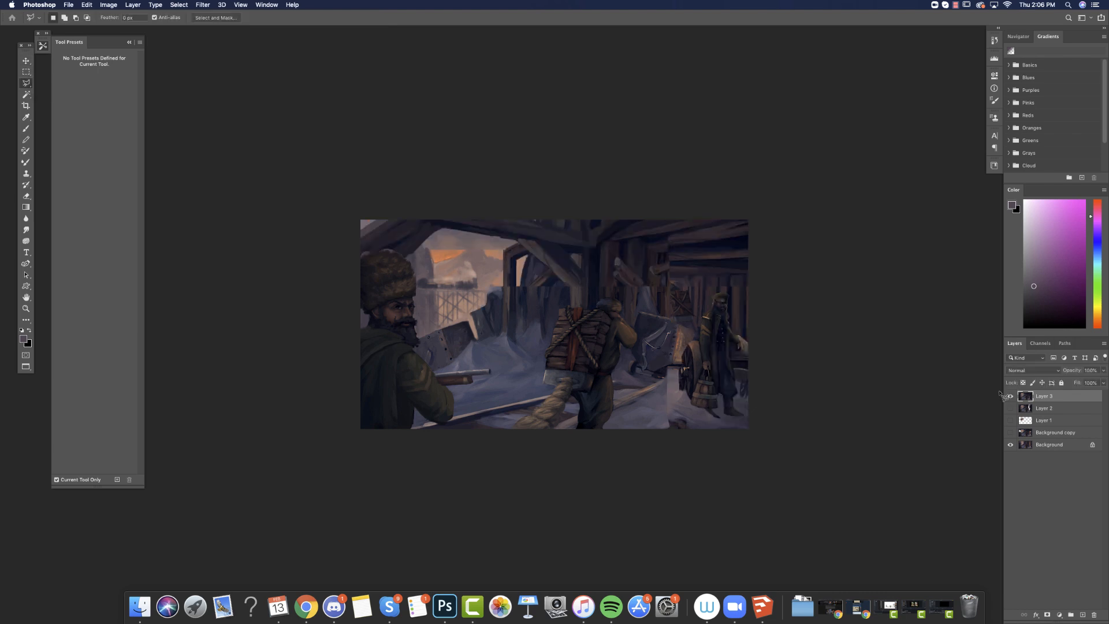
Outline the back wall behind the standing bearded figure with the Polygonal Lasso.
left_click(671, 276)
left_click(672, 317)
left_click(705, 312)
left_click(713, 295)
left_click(743, 292)
left_click(754, 275)
Paint a warm orange to yellow glow on the selected wall with a soft 200 px brush in Color Dodge mode.
left_click(26, 129)
left_click(130, 17)
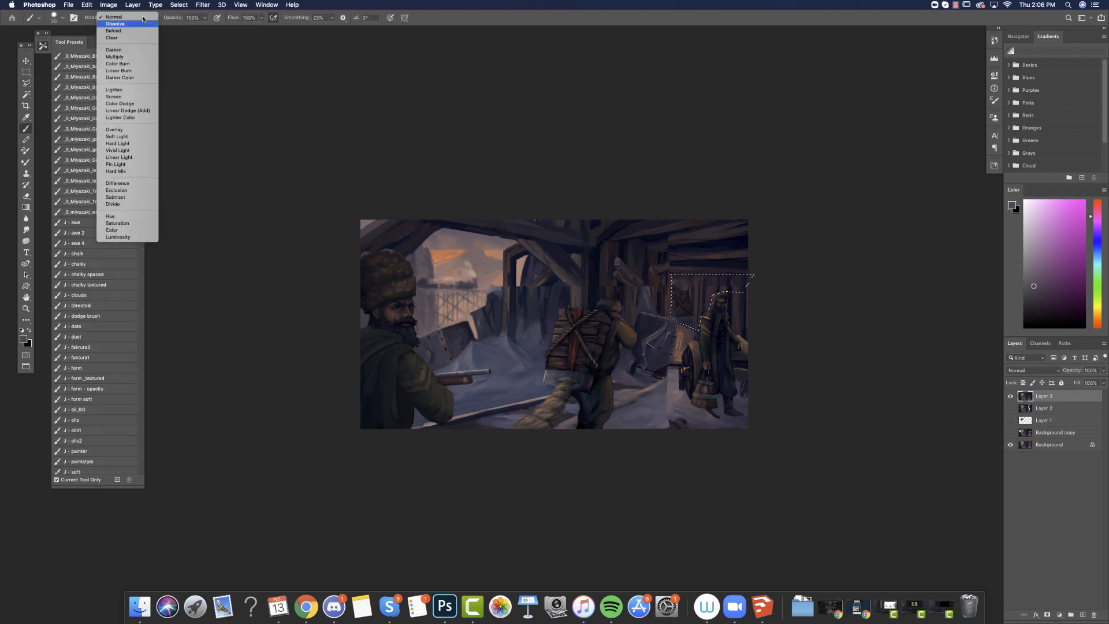
left_click(115, 103)
right_click(653, 345)
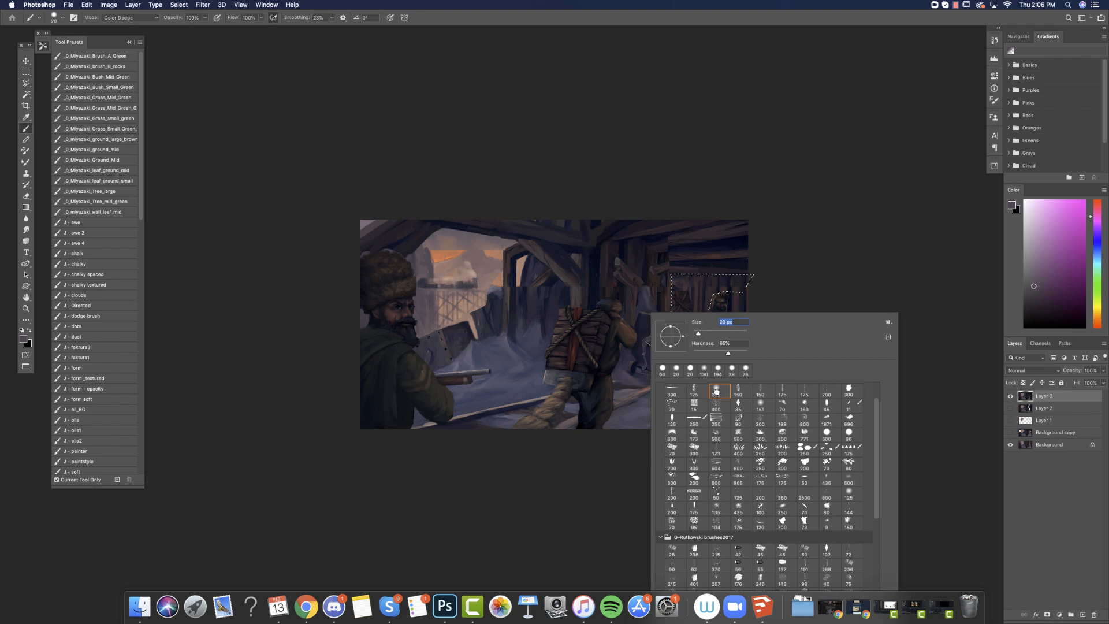
left_click(1098, 322)
left_click(1052, 253)
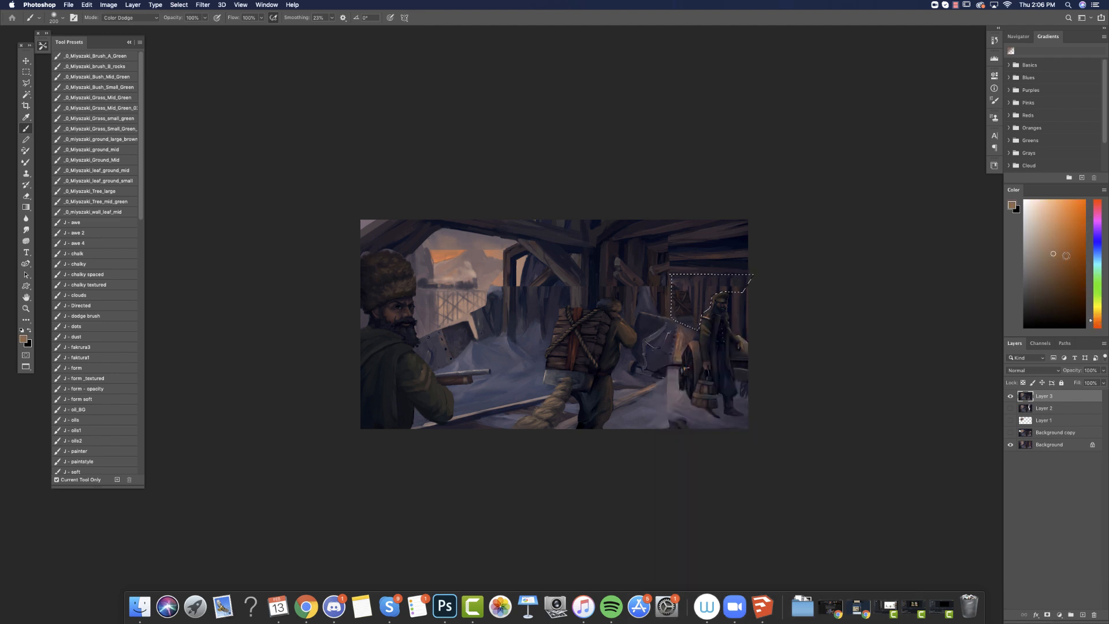
left_click(1099, 313)
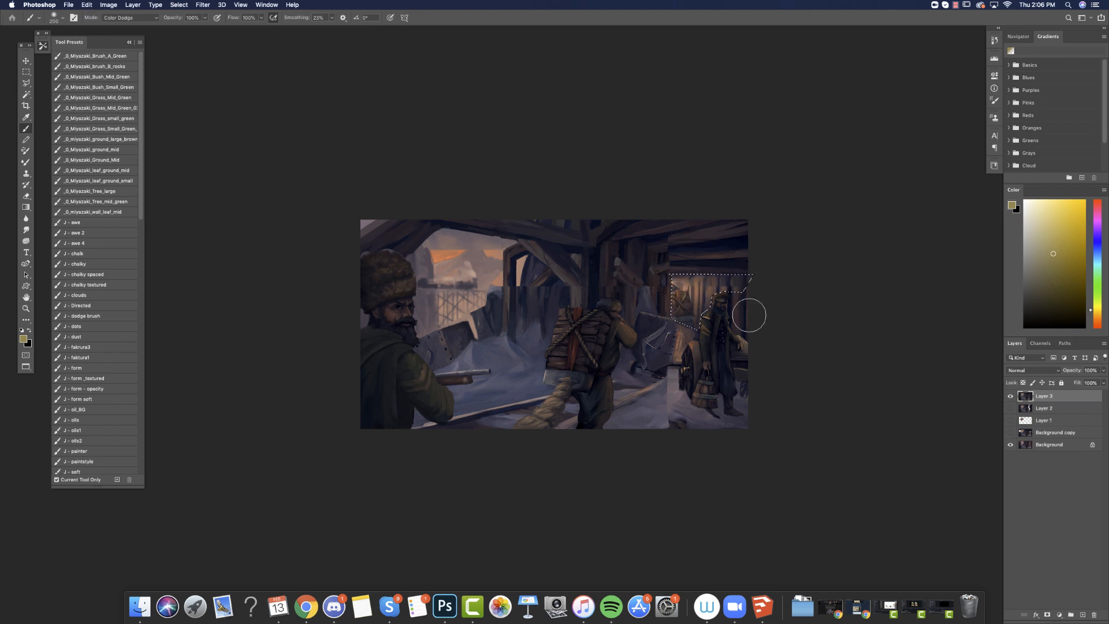
Brighten the wall glow with a lighter yellow using a 412 px soft brush, and clear the selection.
right_click(698, 319)
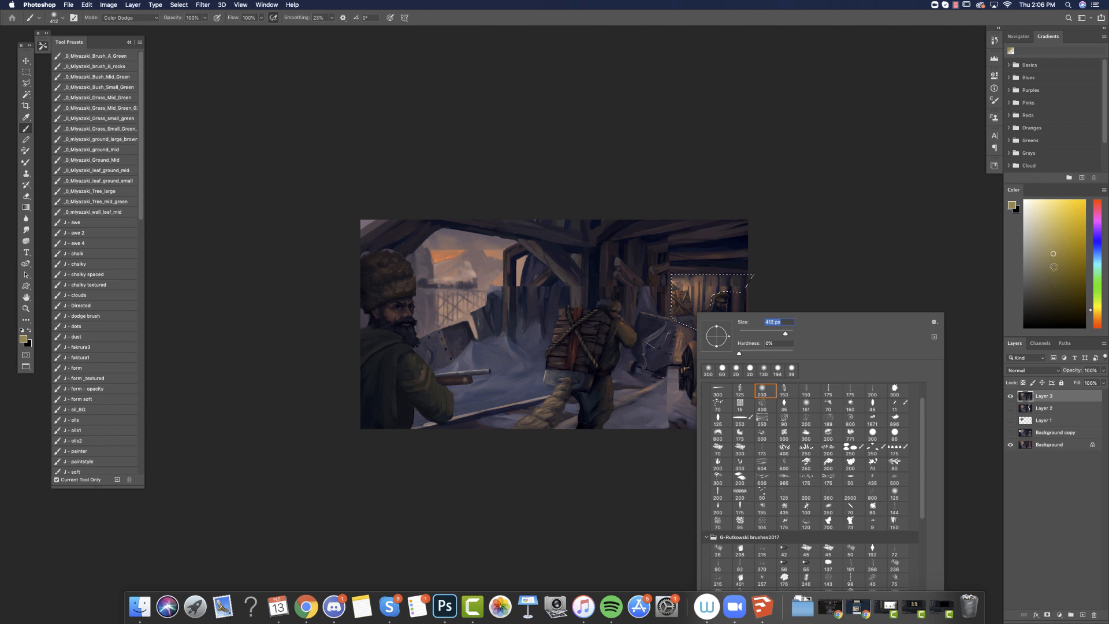
left_click(1055, 231)
left_click_drag(647, 308, 716, 321)
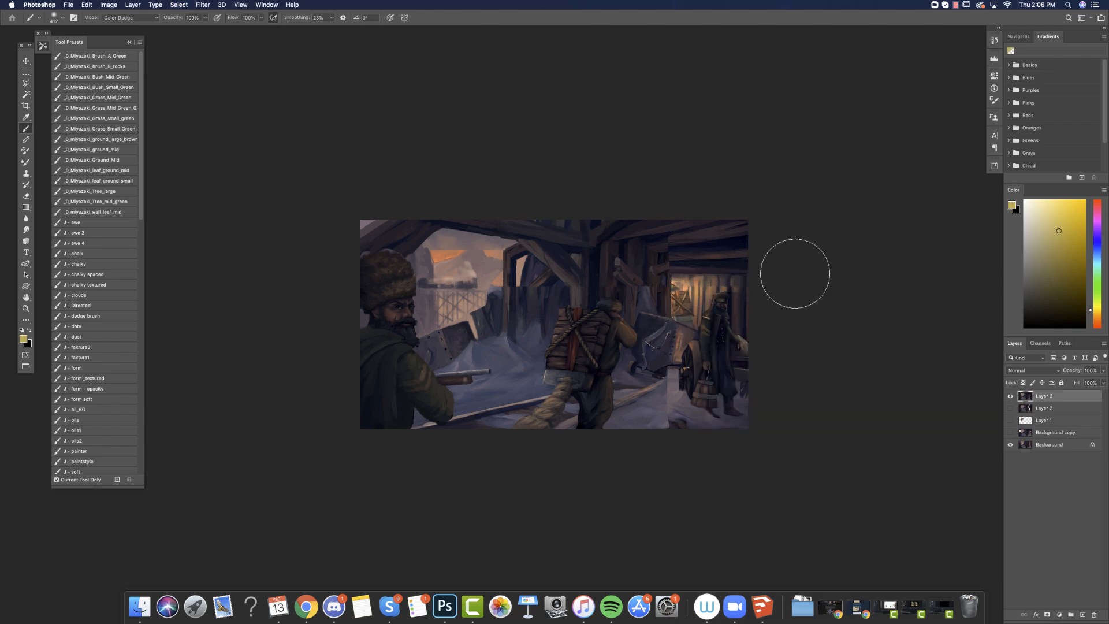
key("super+d")
Select the strips of ceiling planks above the glowing wall with the Polygonal Lasso, adding each strip to the selection.
left_click(27, 84)
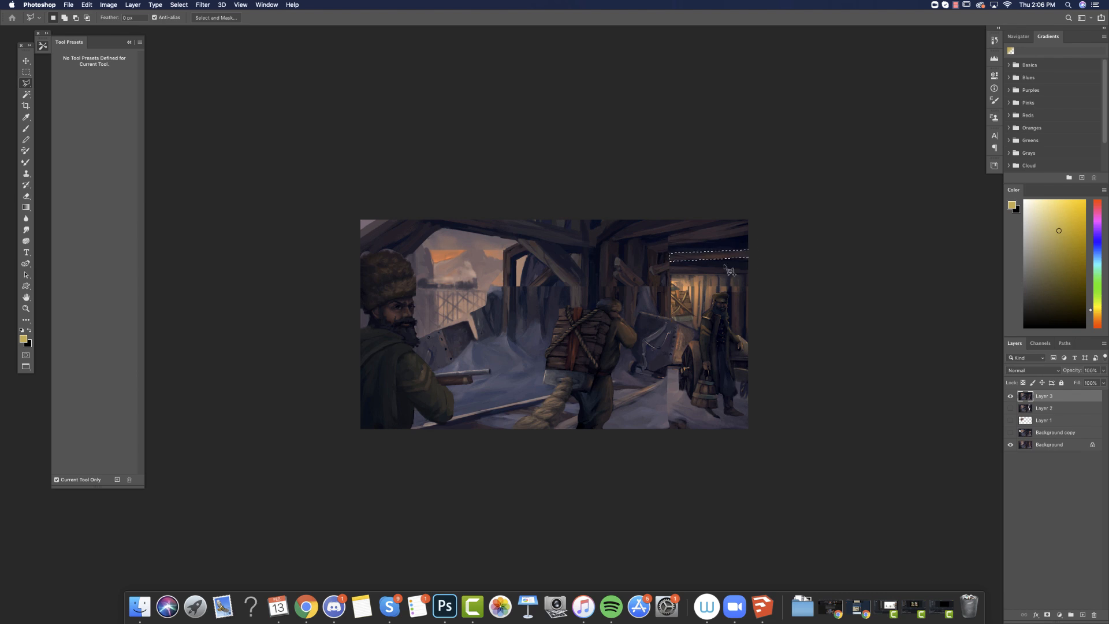
left_click(669, 275)
left_click(669, 268)
left_click(659, 252, "shift")
left_click(768, 231)
left_click(753, 217)
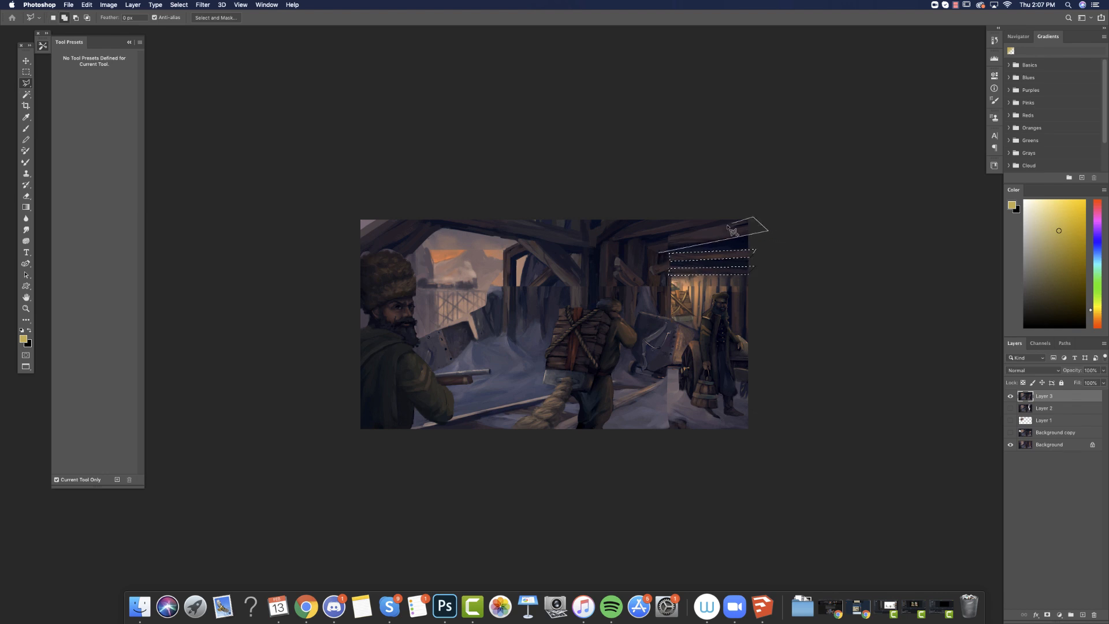
left_click(660, 253)
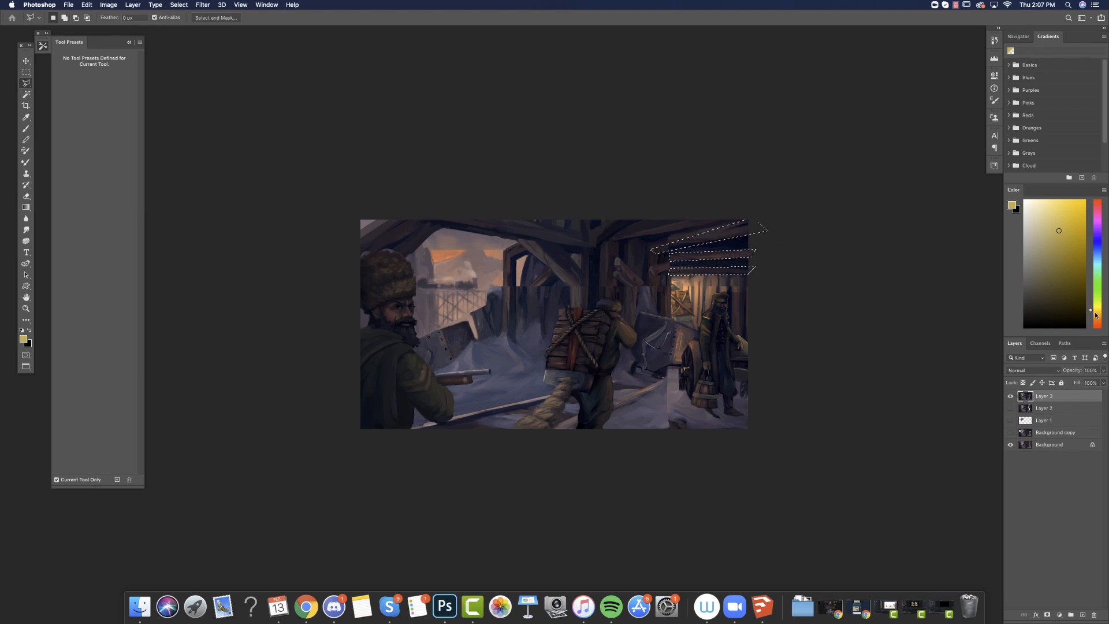
Paint an orange Color Dodge glow across the selected ceiling planks and clear the selection.
left_click(1093, 322)
key("b")
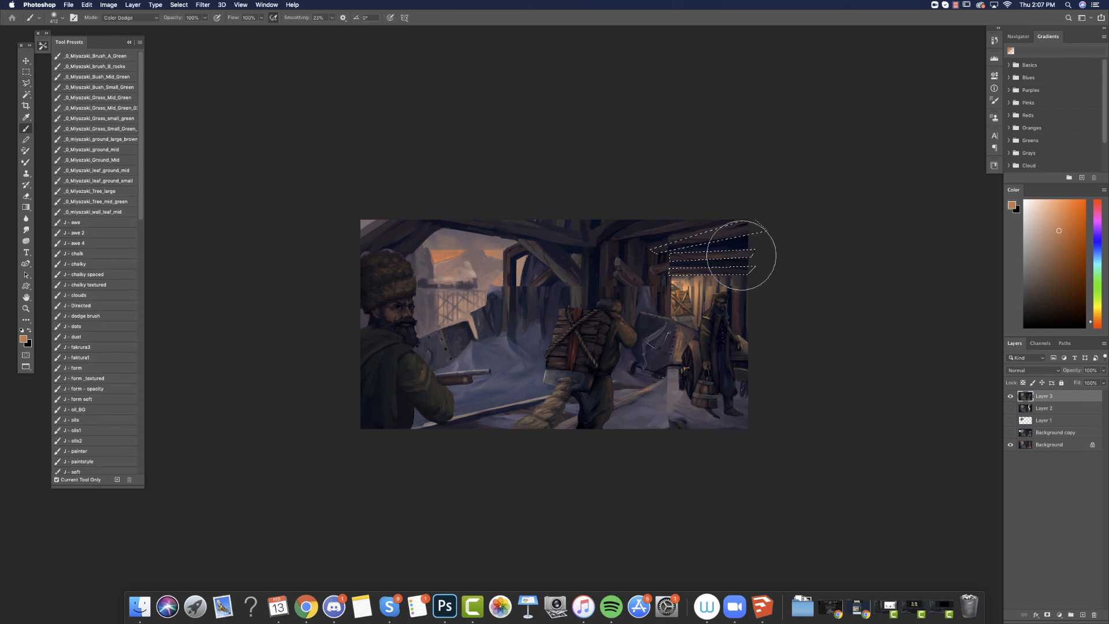
key("super+d")
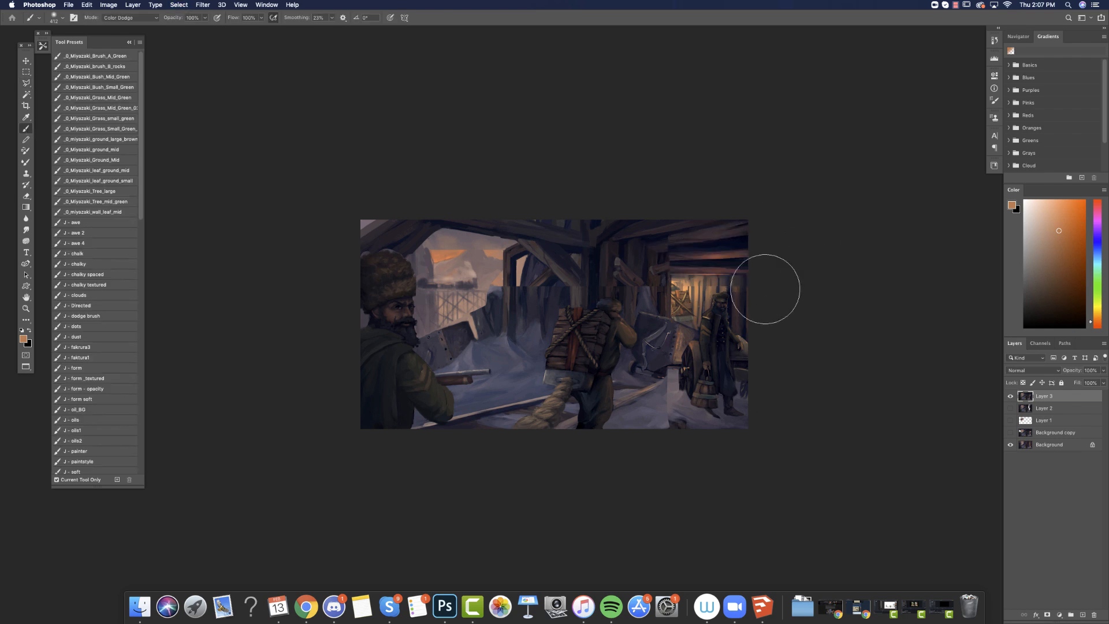
Trace the mine opening around the sky, train and trestle with the Polygonal Lasso.
left_click(25, 87)
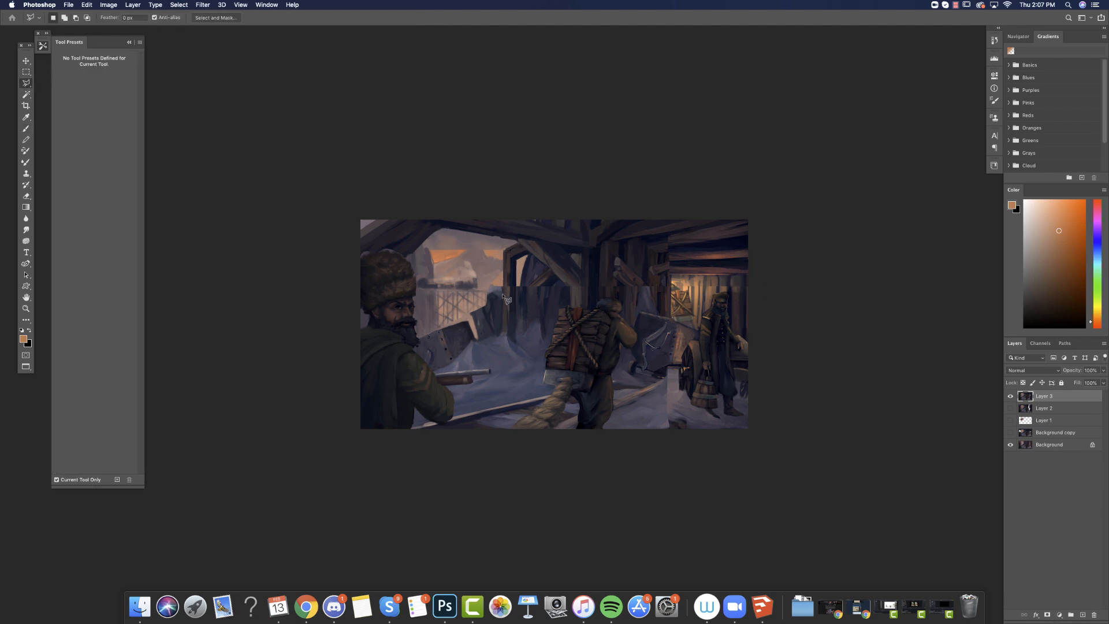
left_click(518, 241)
left_click(443, 225)
left_click(432, 329)
left_click(468, 322)
left_click(477, 338)
left_click(471, 312)
left_click(487, 302)
left_click(495, 290)
left_click(504, 288)
left_click(504, 247)
left_click(518, 241)
Fill the selected mine opening with golden yellow on a new layer, clear the selection, and blend the layer as Soft Light.
left_click(27, 128)
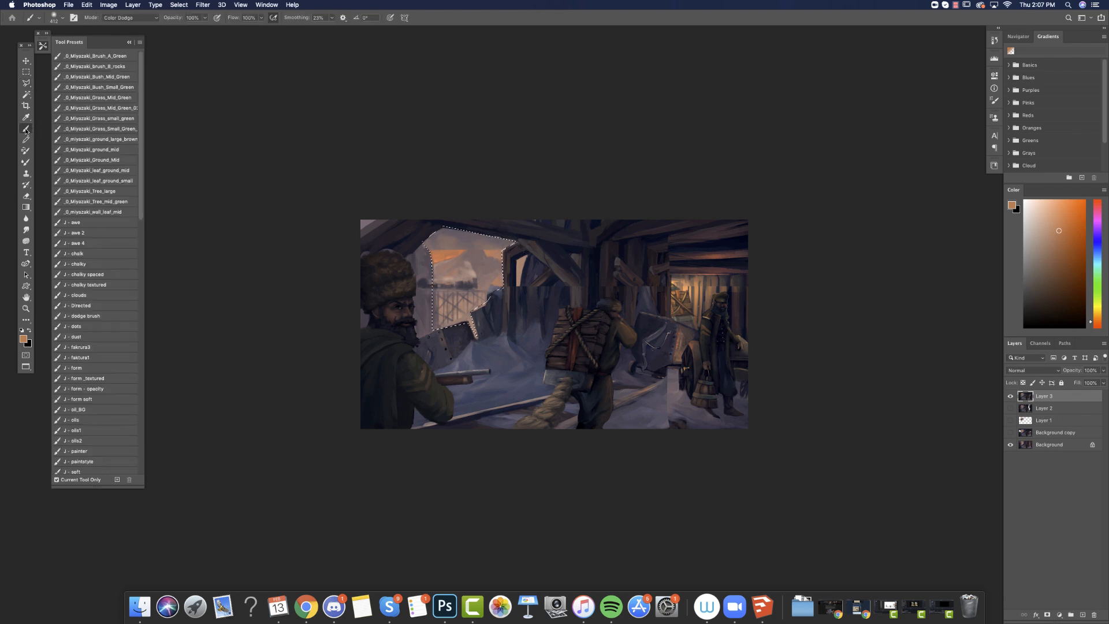
left_click(1083, 616)
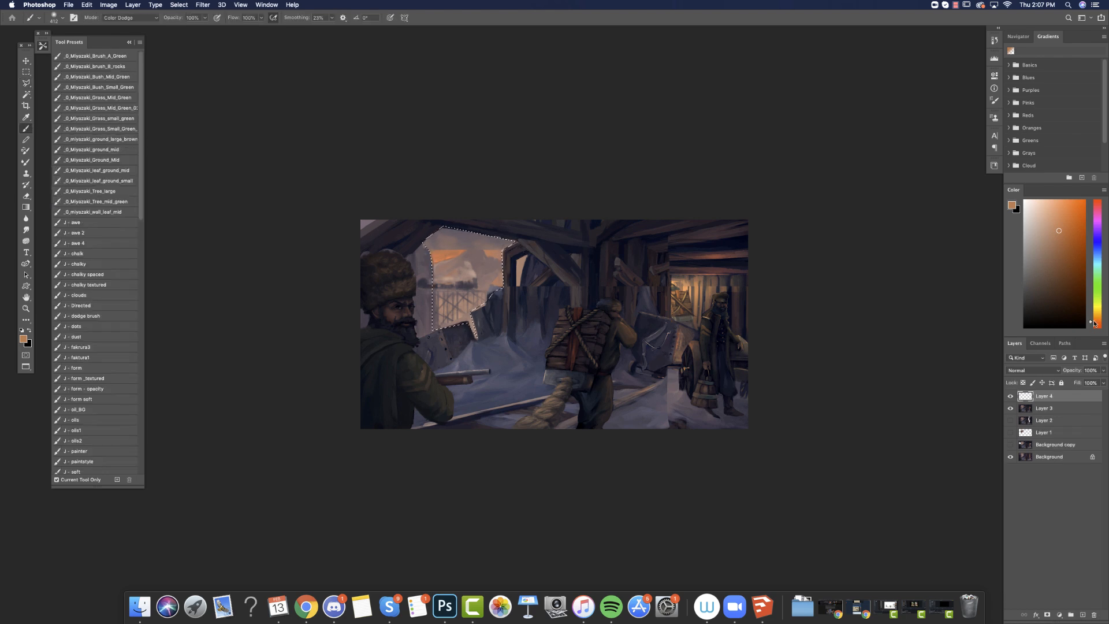
left_click(1097, 312)
left_click(1070, 211)
mouse_move(439, 272)
left_mouse_down()
mouse_move(452, 224)
mouse_move(524, 284)
left_mouse_up()
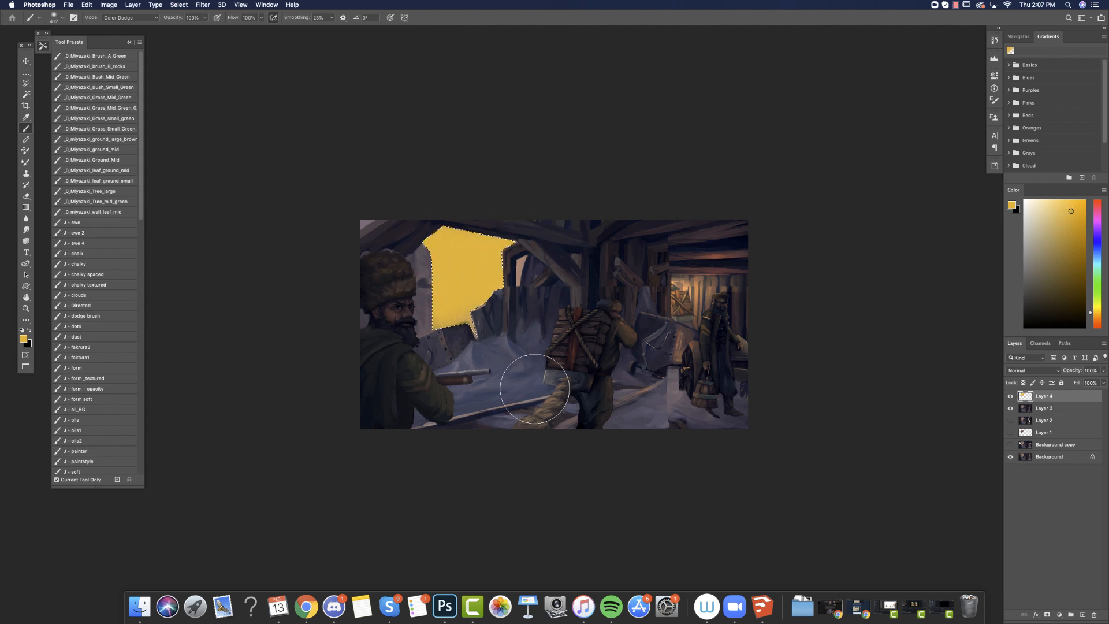
key("super+d")
left_click(1037, 371)
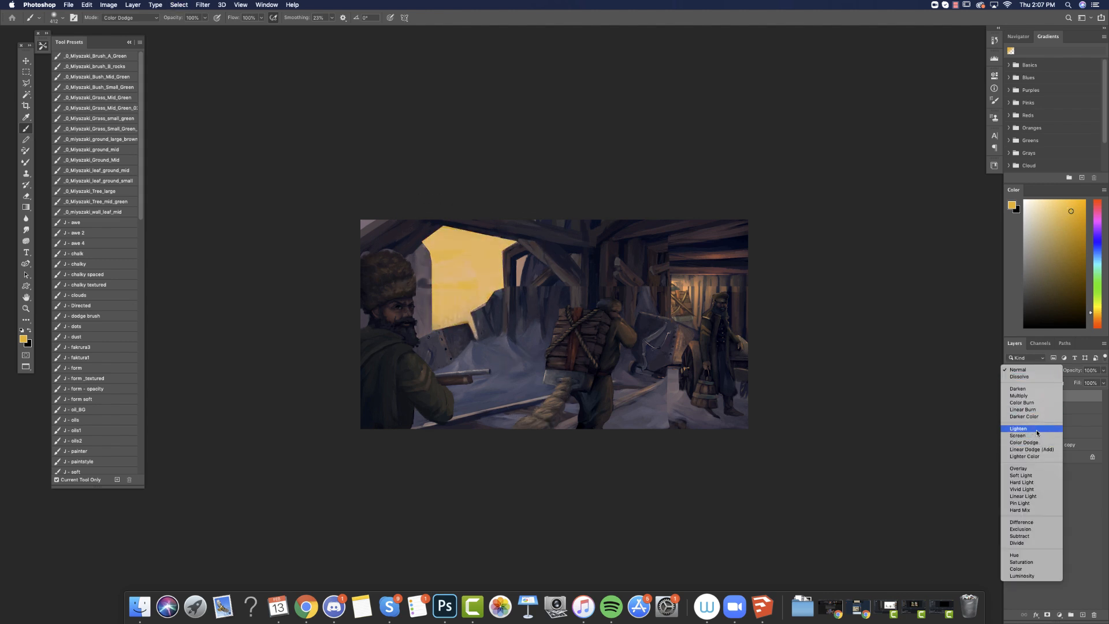
left_click(1028, 476)
Add a new layer and spread yellow and orange radial gradients from the mine opening across the foreground figures.
left_click(1083, 615)
left_click(25, 208)
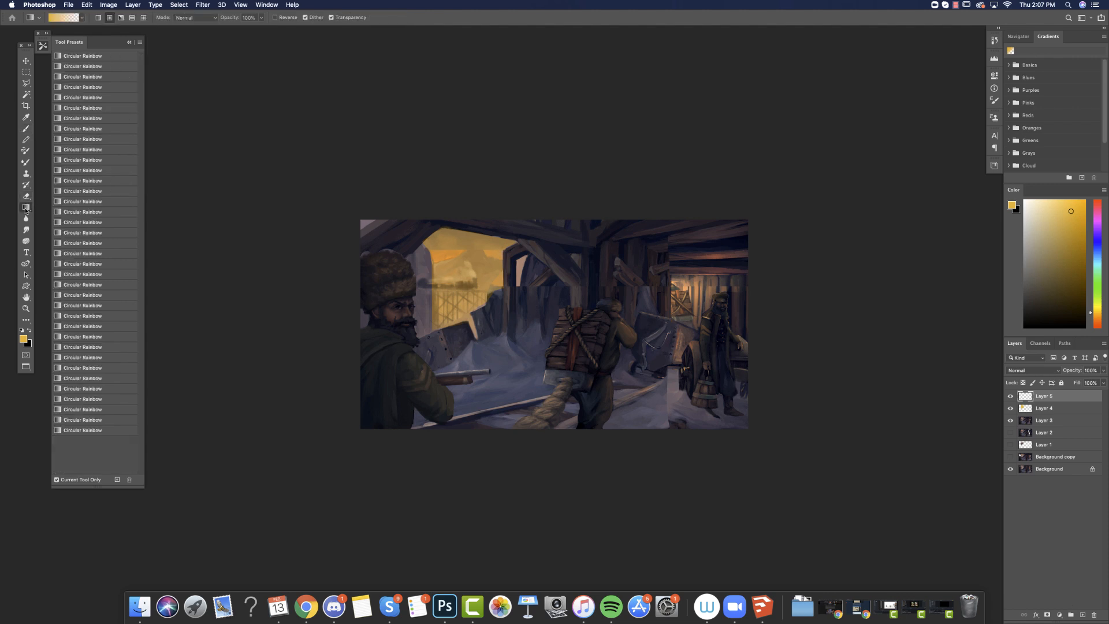
left_click_drag(427, 208, 530, 444)
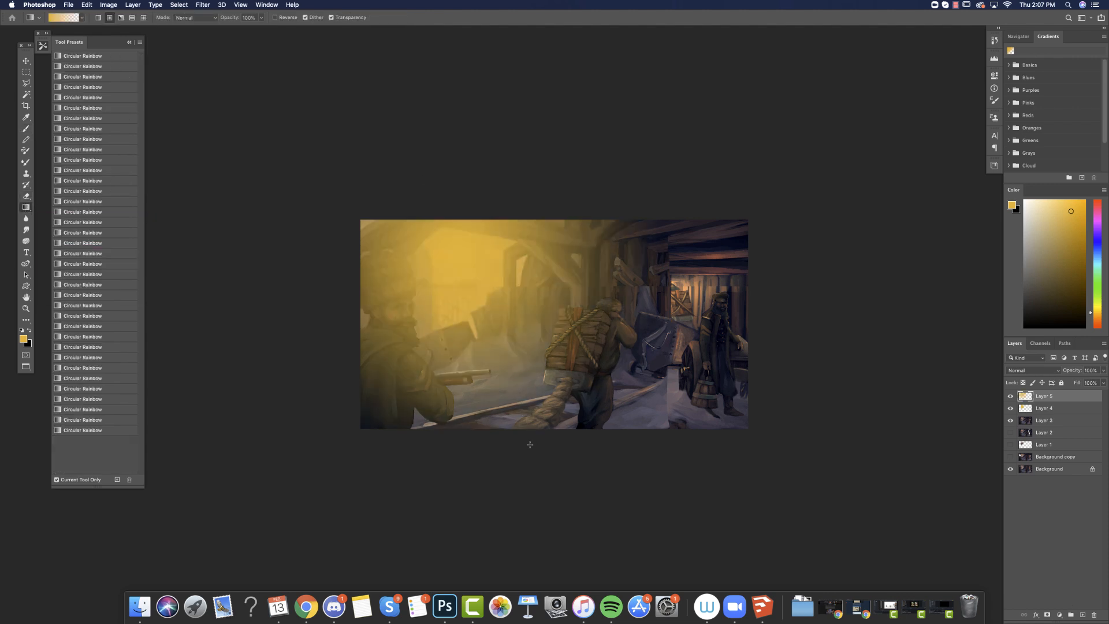
left_click_drag(487, 277, 505, 341)
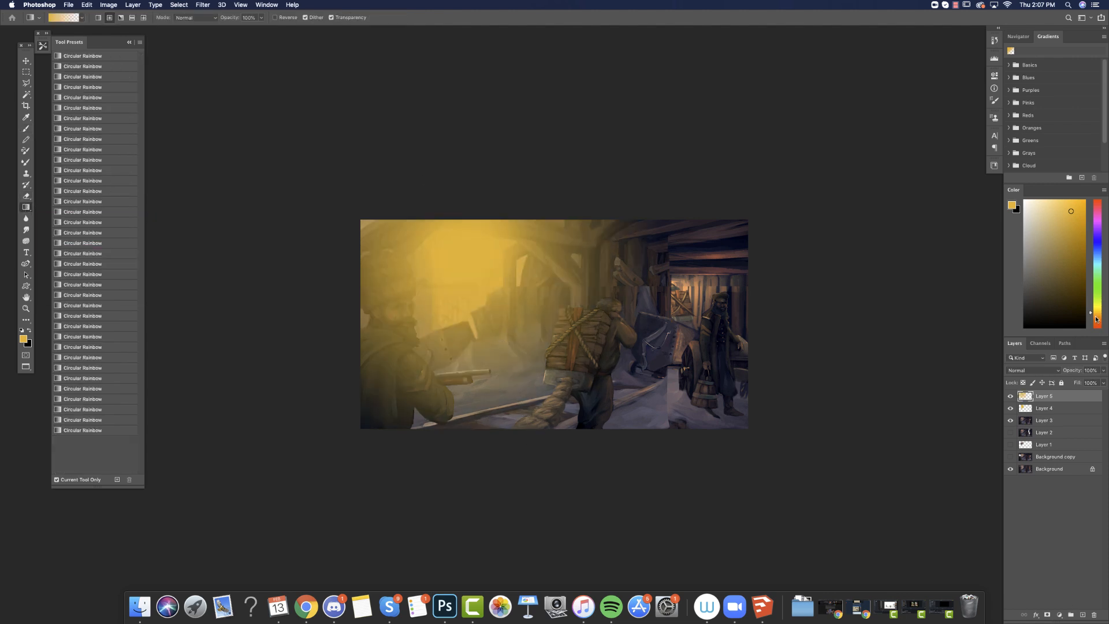
left_click(1096, 320)
left_click_drag(472, 305, 514, 439)
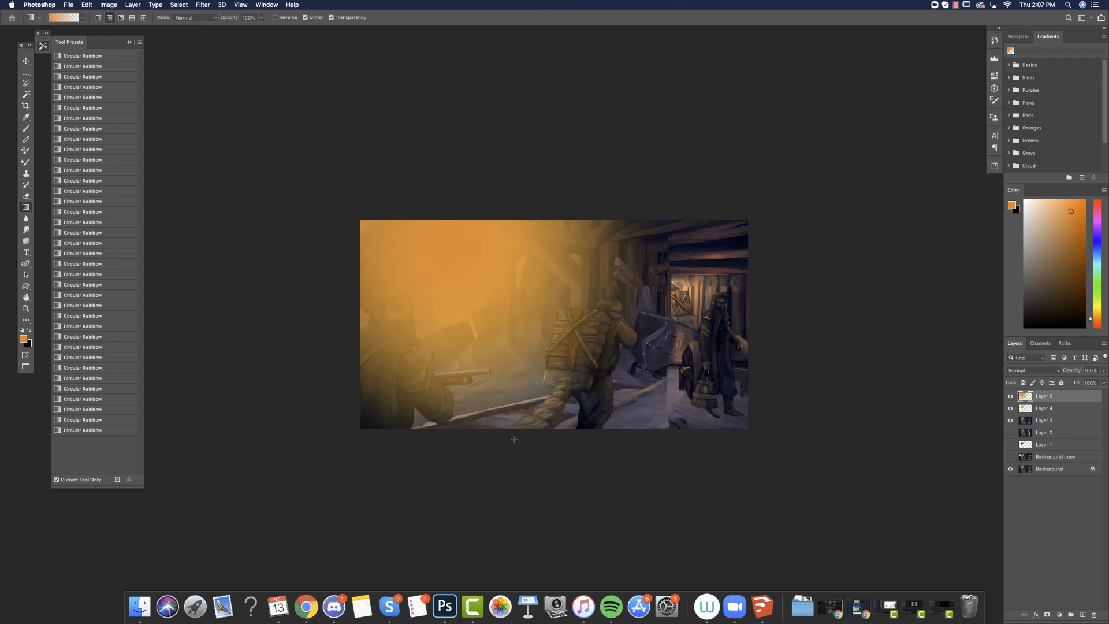
Set the gradient layer's blend mode to Hard Light and reduce its fill to 57%.
left_click(1048, 370)
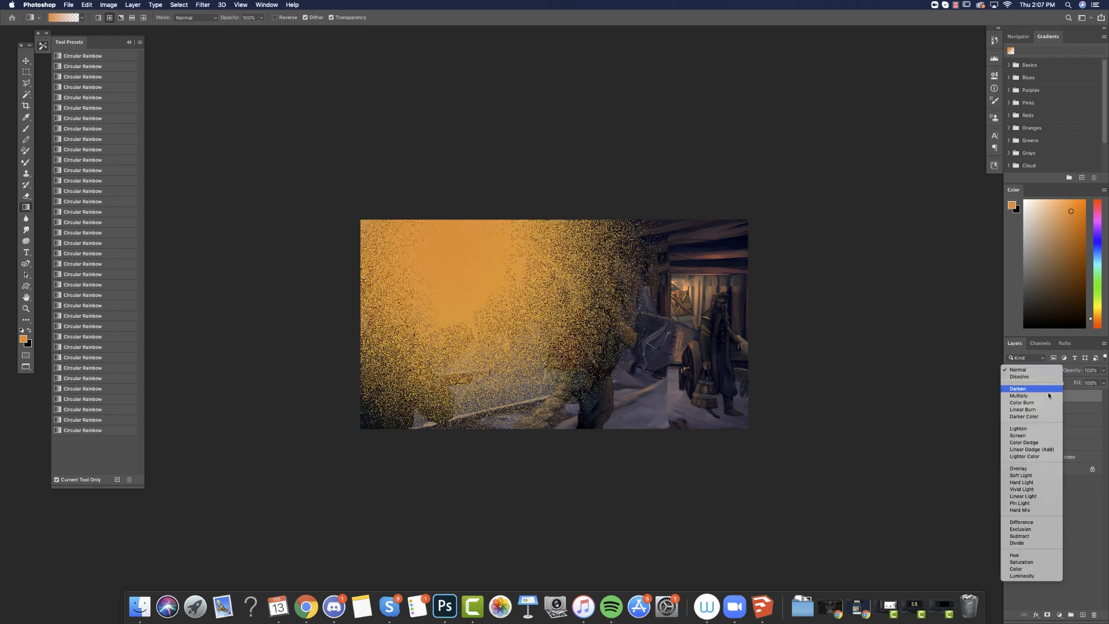
left_click(1021, 483)
left_click(1102, 383)
left_click_drag(1091, 393, 1085, 405)
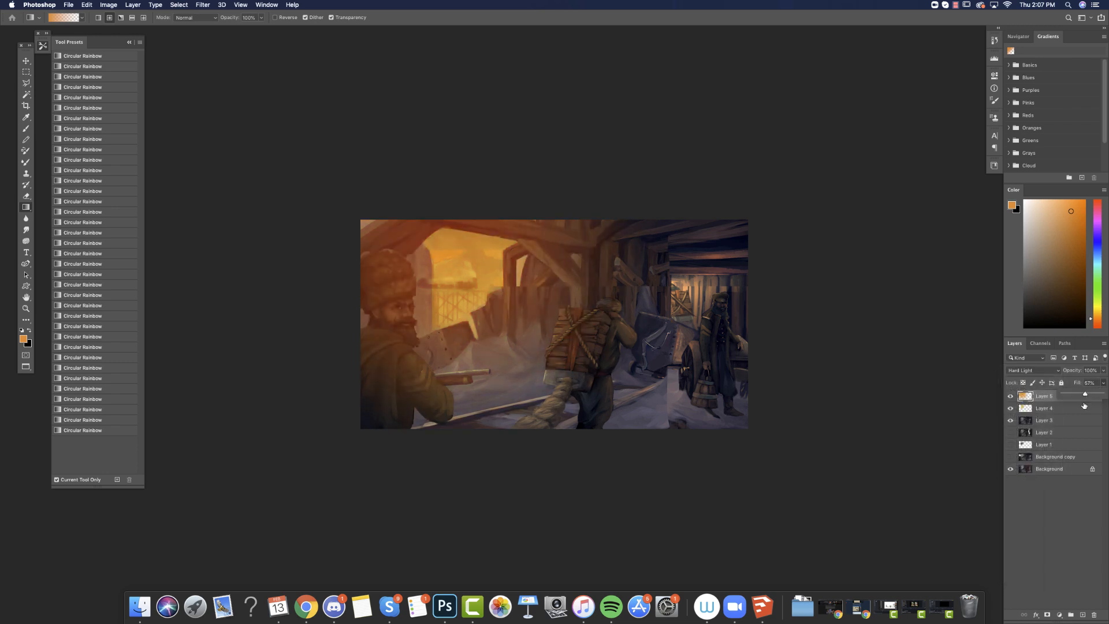
Restore the mine opening selection and invert it to cover everything outside the opening.
key("l")
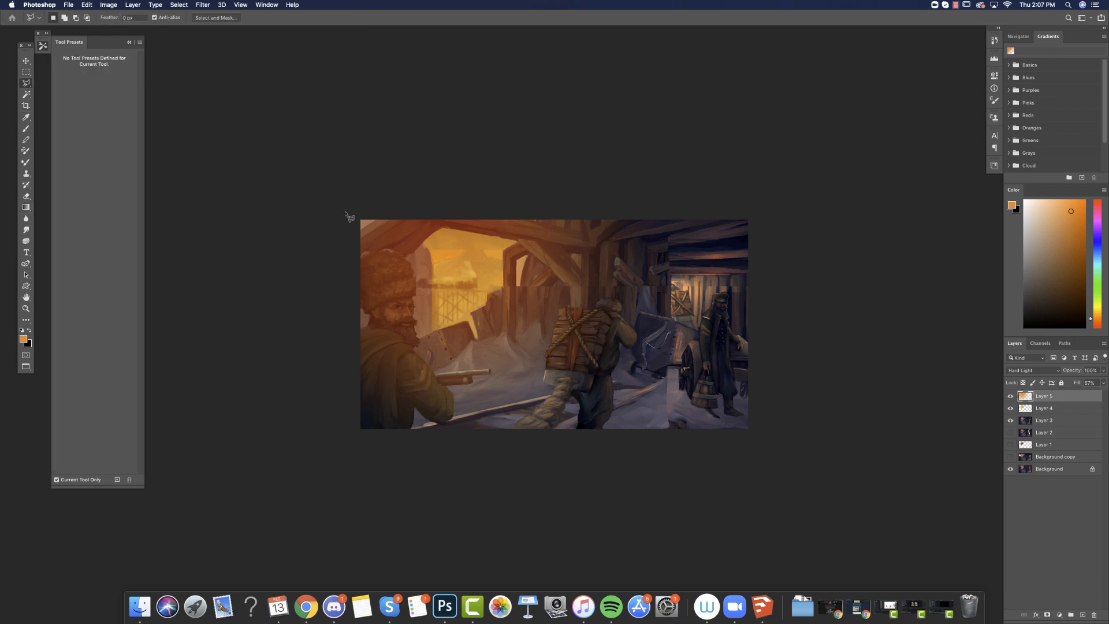
left_click(179, 4)
left_click(193, 34)
left_click(179, 5)
left_click(190, 40)
Darken the gradient outside the opening by lowering the white output level in Levels, and clear the selection.
left_click(108, 5)
mouse_move(149, 33)
left_click(215, 42)
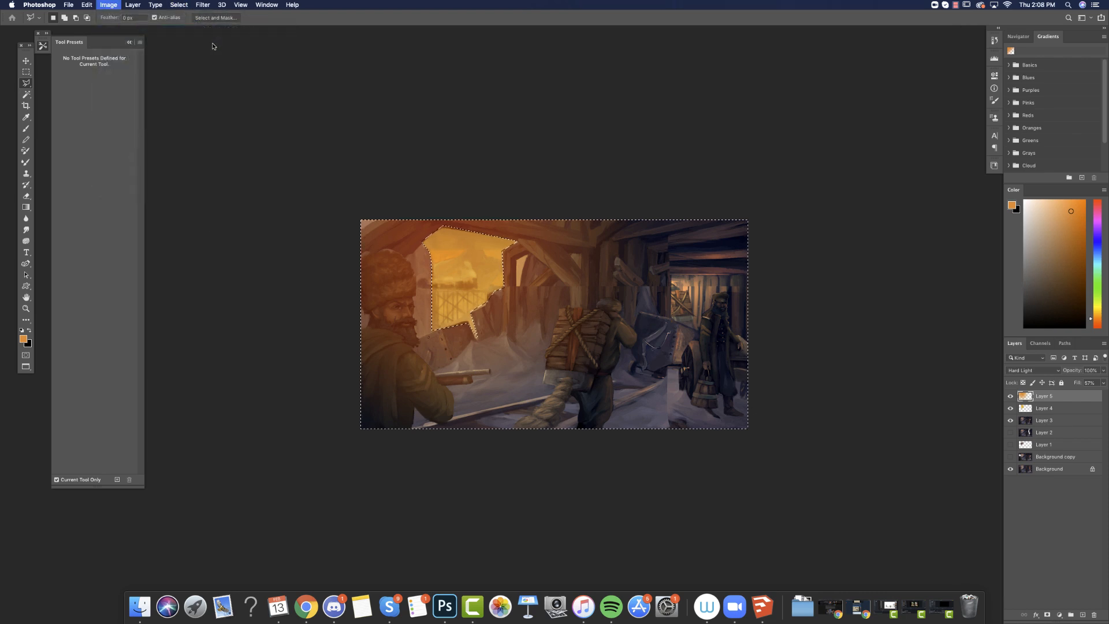
left_click_drag(901, 486, 863, 486)
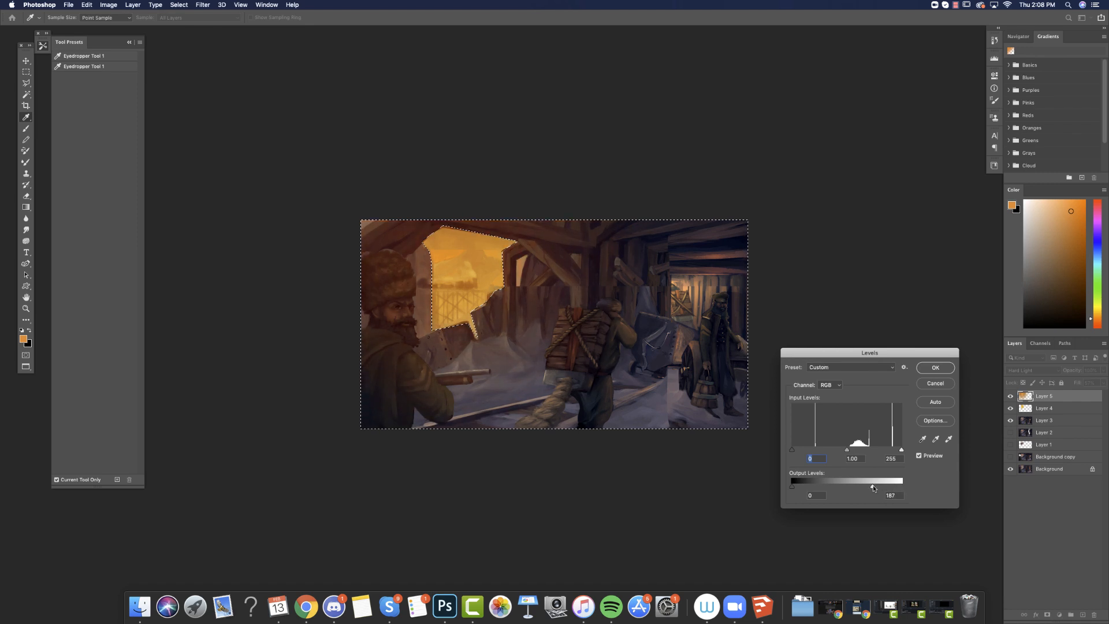
left_click(935, 367)
key("l")
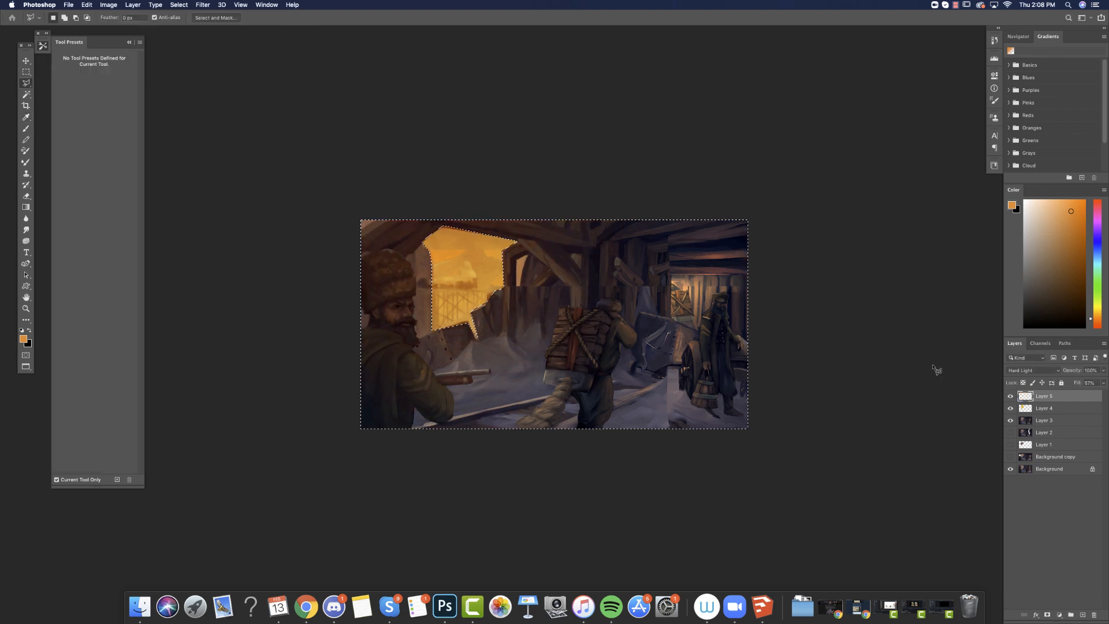
key("super+d")
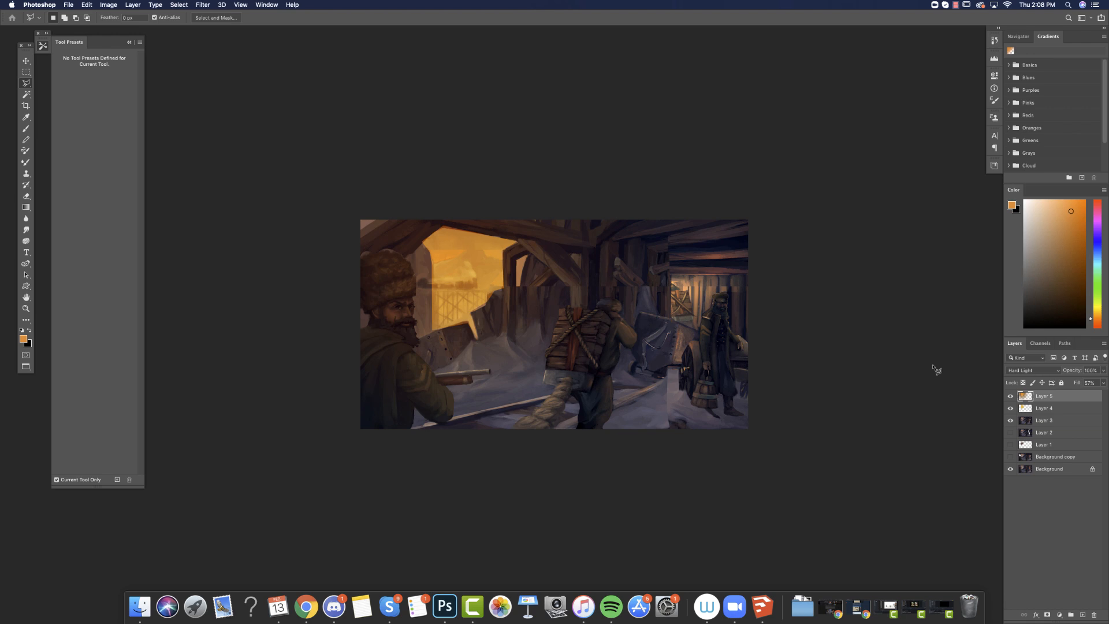
Set up a small hard round brush at 100% hardness and add a new layer.
left_click(26, 128)
right_click(509, 324)
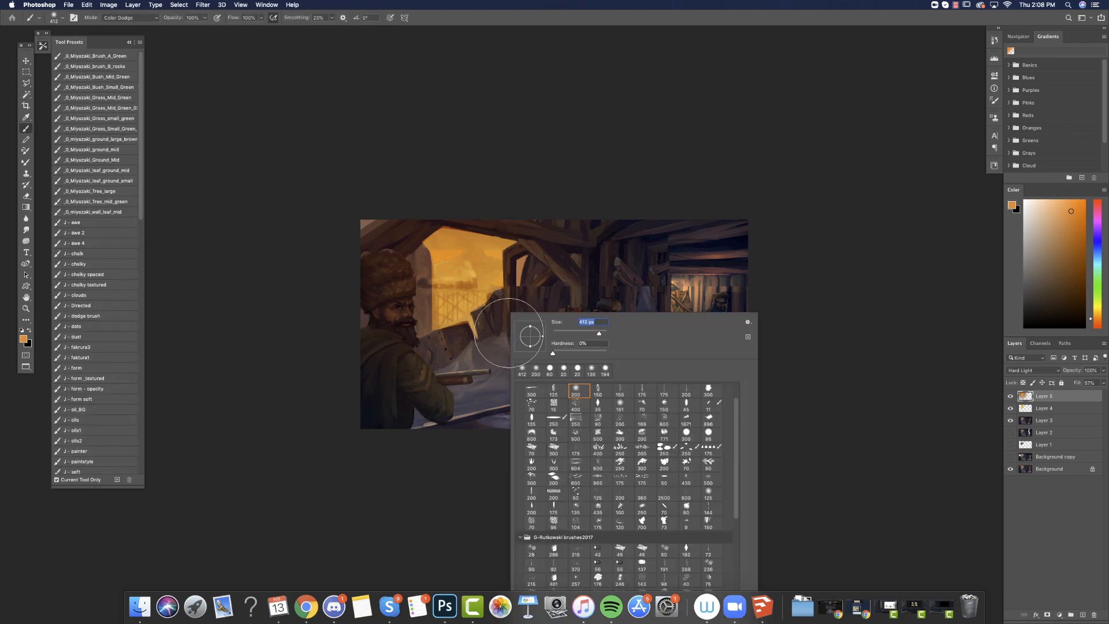
scroll(727, 524, "down", 2)
scroll(610, 532, "down", 10)
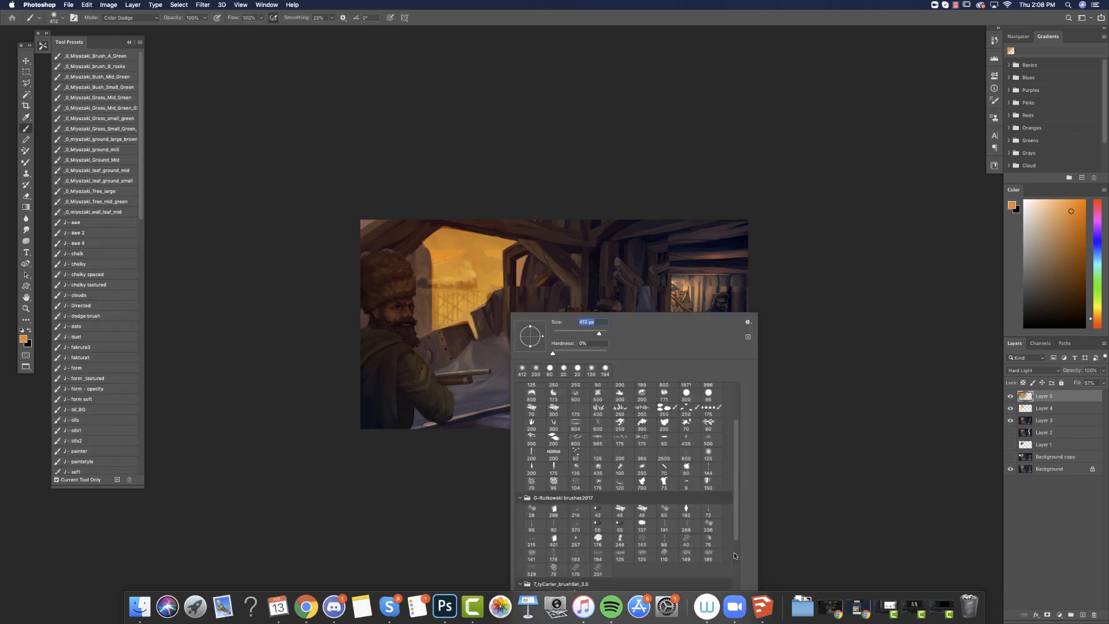
left_click(553, 474)
left_click_drag(562, 335, 556, 336)
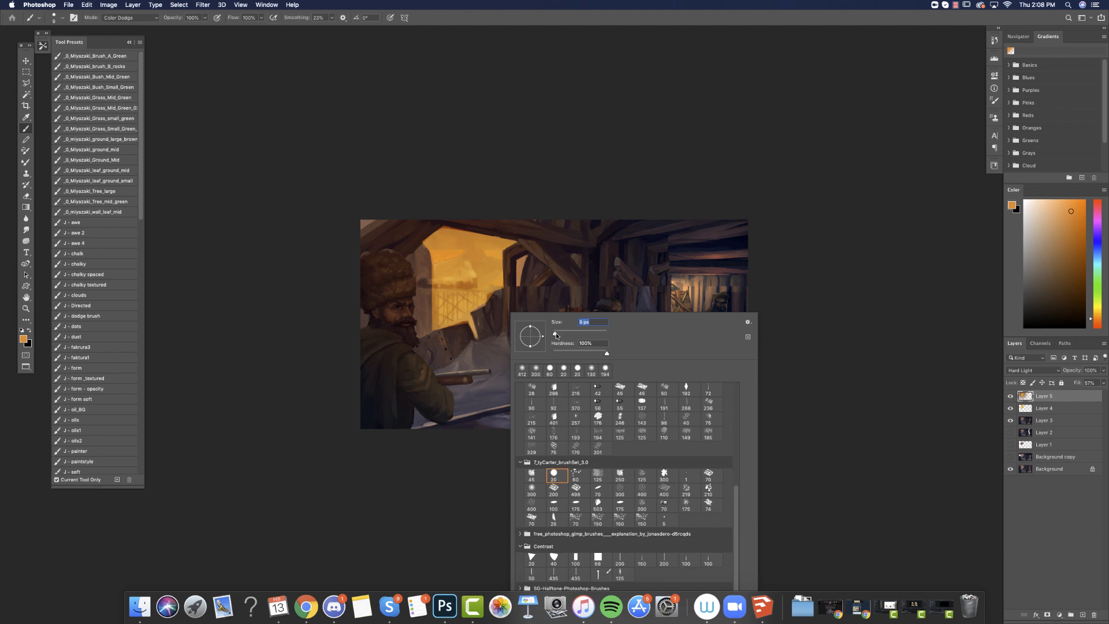
left_click(1082, 614)
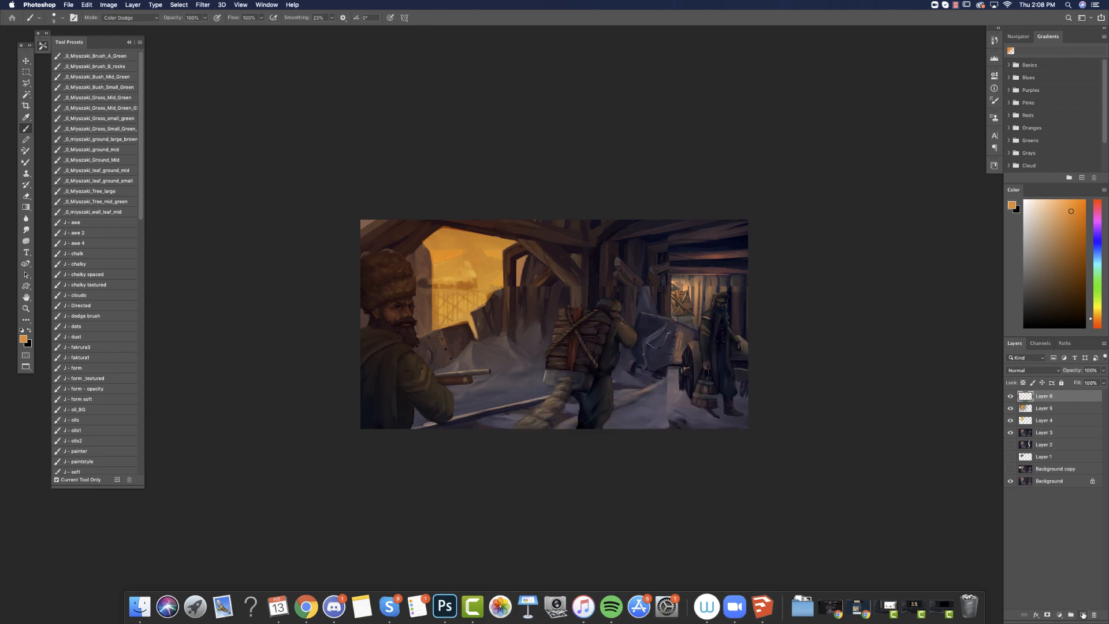
left_click(429, 277, "alt")
left_click(1053, 288)
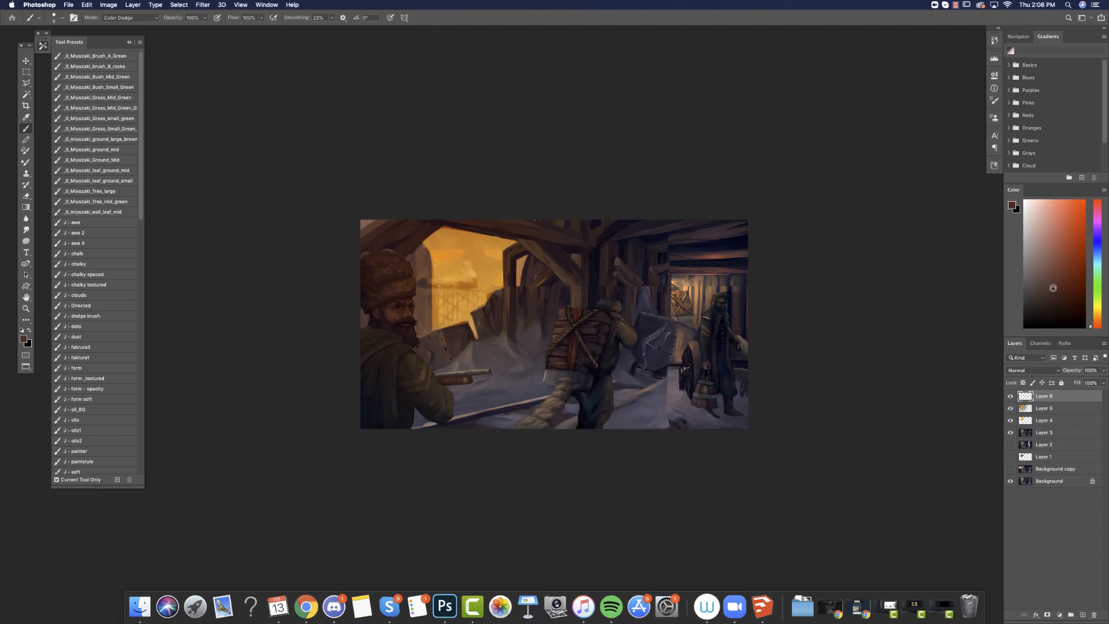
left_click_drag(431, 288, 486, 288)
key("super+z")
left_click(447, 283, "alt")
left_click(1068, 264)
left_click_drag(432, 286, 508, 288)
key("super+z")
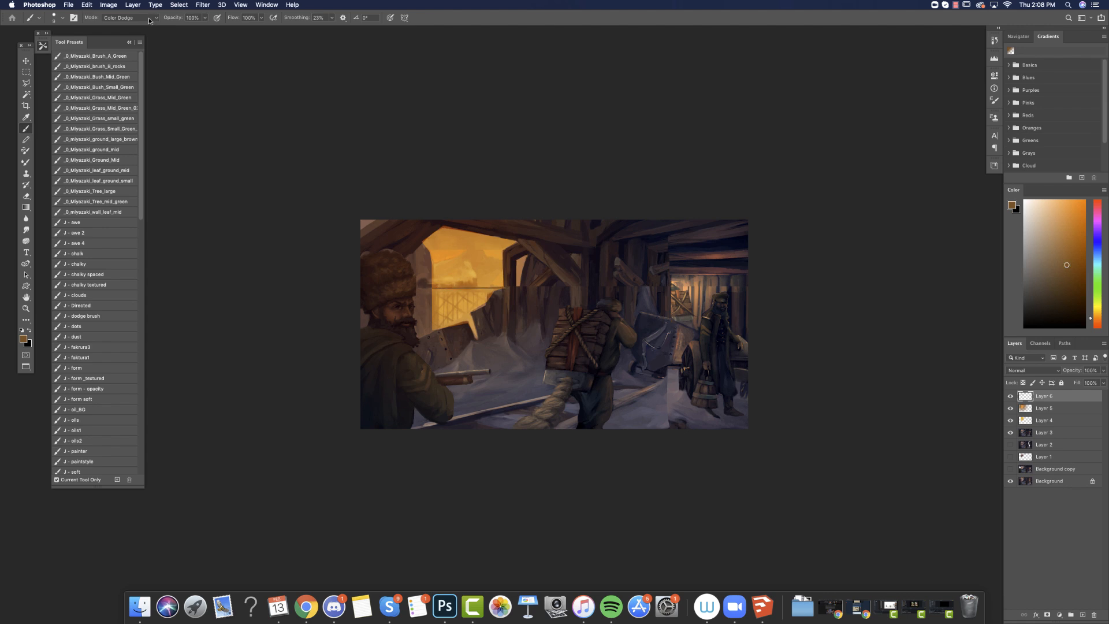
Set the brush mode to Normal and paint a dark brown railing with posts and silhouettes above it across the mine opening.
left_click(151, 18)
left_click(134, 11)
key("super+z")
left_click(1072, 275)
left_click_drag(432, 289, 504, 288)
left_click_drag(458, 288, 452, 318)
left_click_drag(446, 288, 439, 319)
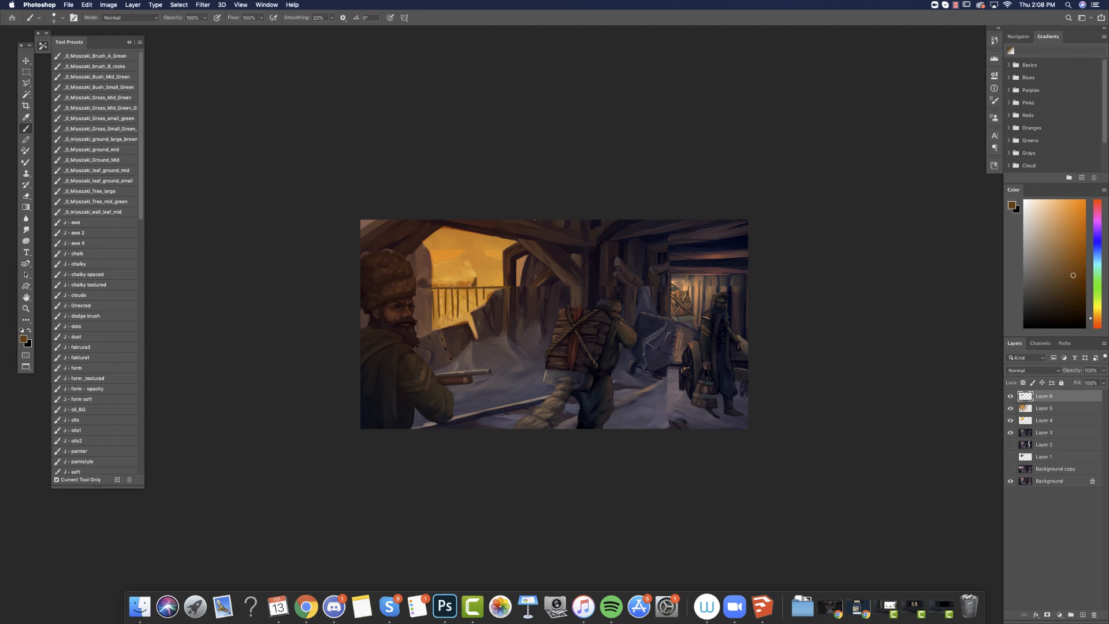
left_click(1080, 283)
Paint pale orange sky strokes inside the mine opening, using a 27 px brush with 2% smoothing.
left_click(447, 255, "alt")
mouse_move(435, 261)
left_mouse_down()
mouse_move(454, 255)
mouse_move(435, 248)
mouse_move(464, 246)
left_mouse_up()
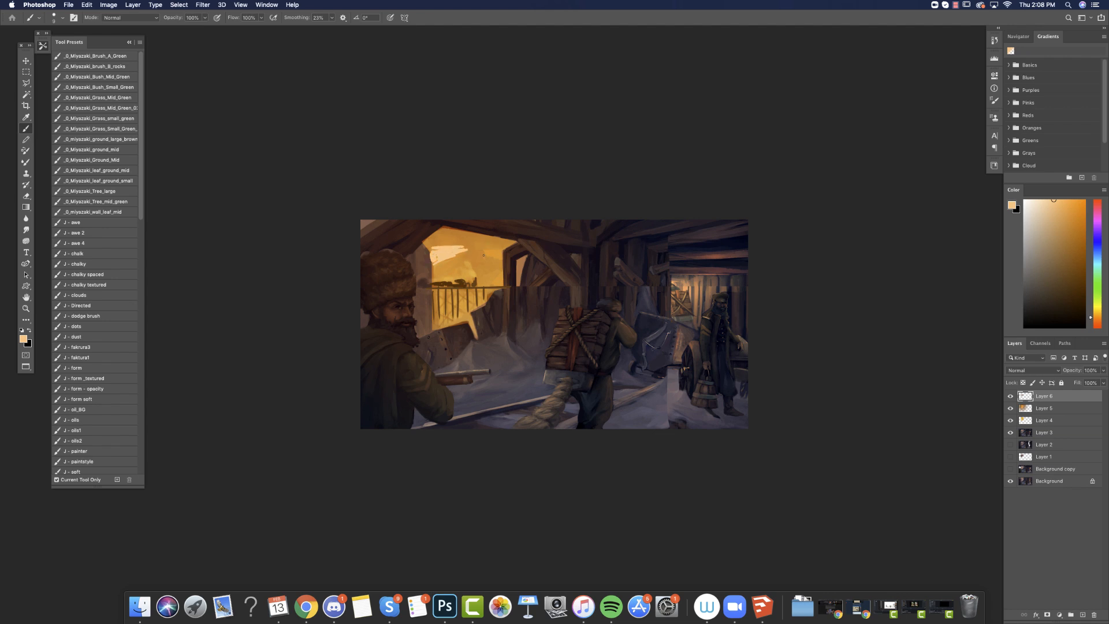
right_click(485, 249)
left_click_drag(530, 271, 535, 271)
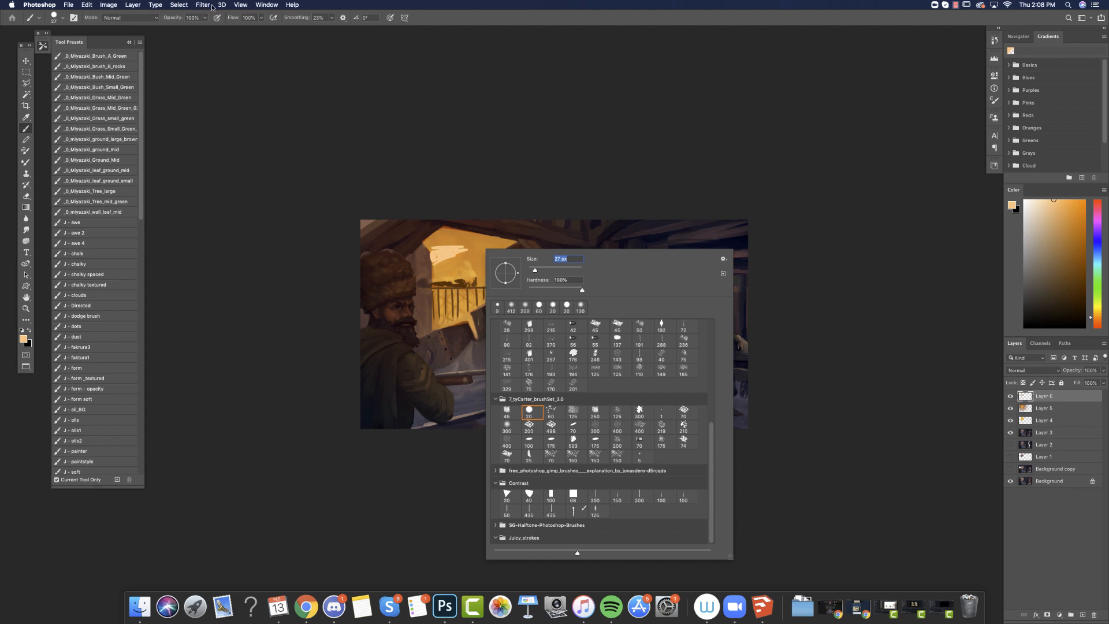
left_click(332, 18)
left_click_drag(332, 18, 325, 30)
mouse_move(461, 251)
left_mouse_down()
mouse_move(496, 254)
mouse_move(483, 251)
mouse_move(501, 247)
mouse_move(485, 246)
mouse_move(505, 243)
mouse_move(449, 240)
left_mouse_up()
left_click_drag(1053, 199, 1058, 205)
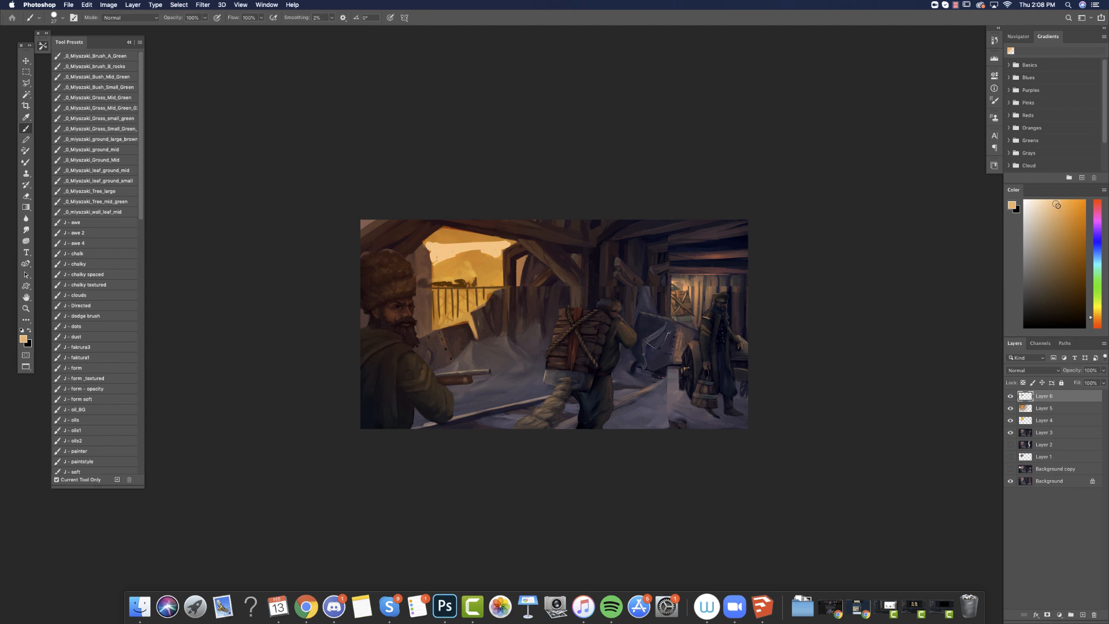
left_click_drag(431, 244, 509, 240)
Fill in the remaining sky along the beams of the mine opening with a slightly deeper orange.
key("z")
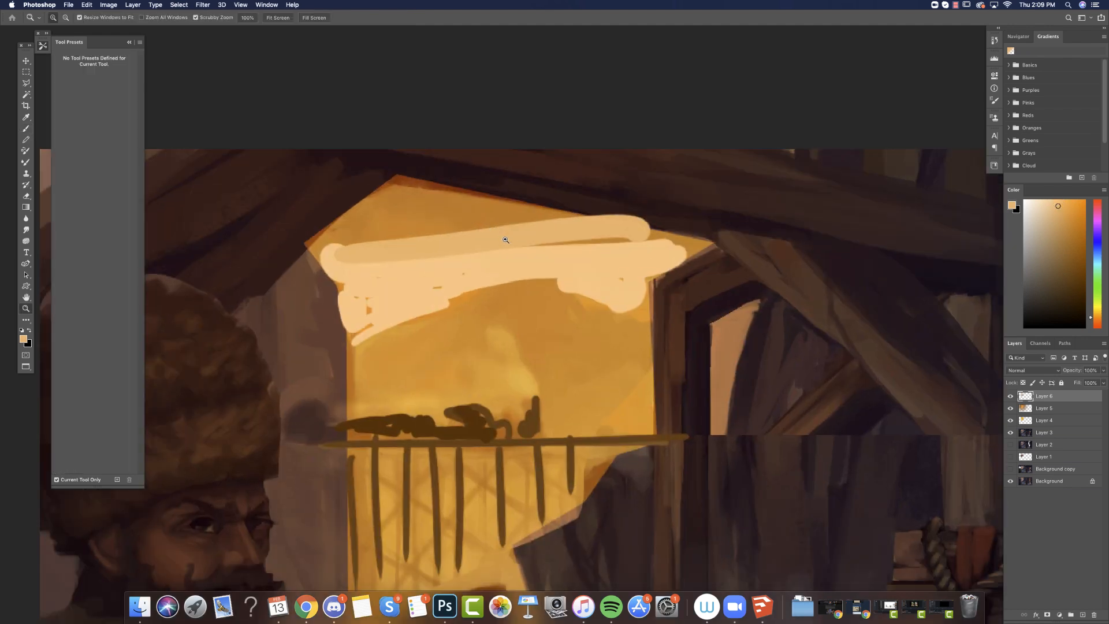
key("super+minus")
key("super+minus")
key("super+minus")
key("super+minus")
key("super+minus")
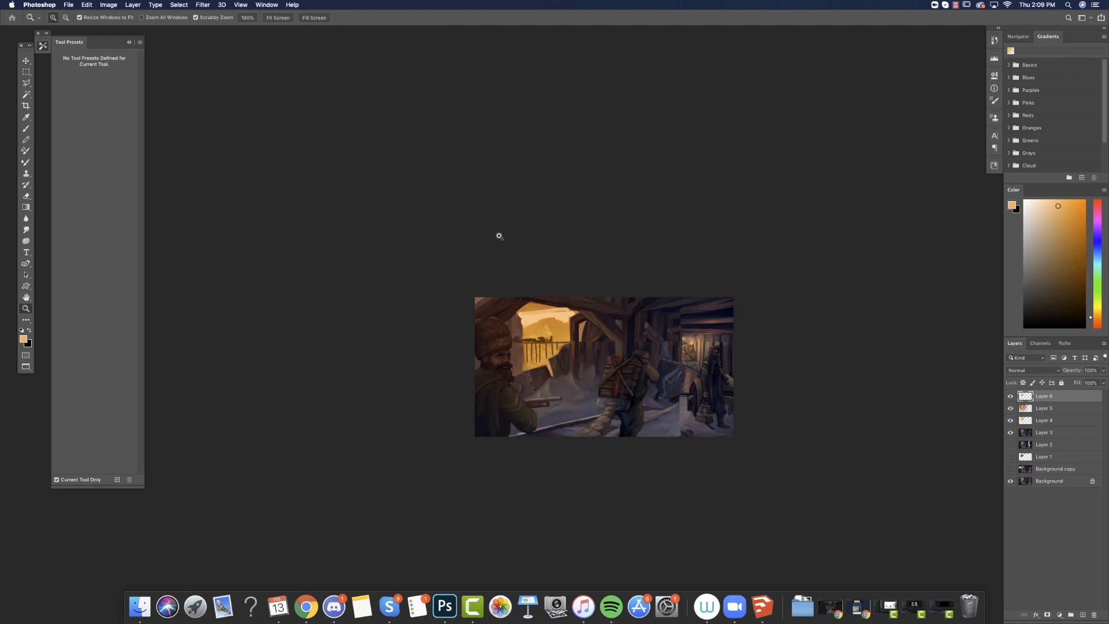
left_click(25, 129)
left_click(555, 305, "alt")
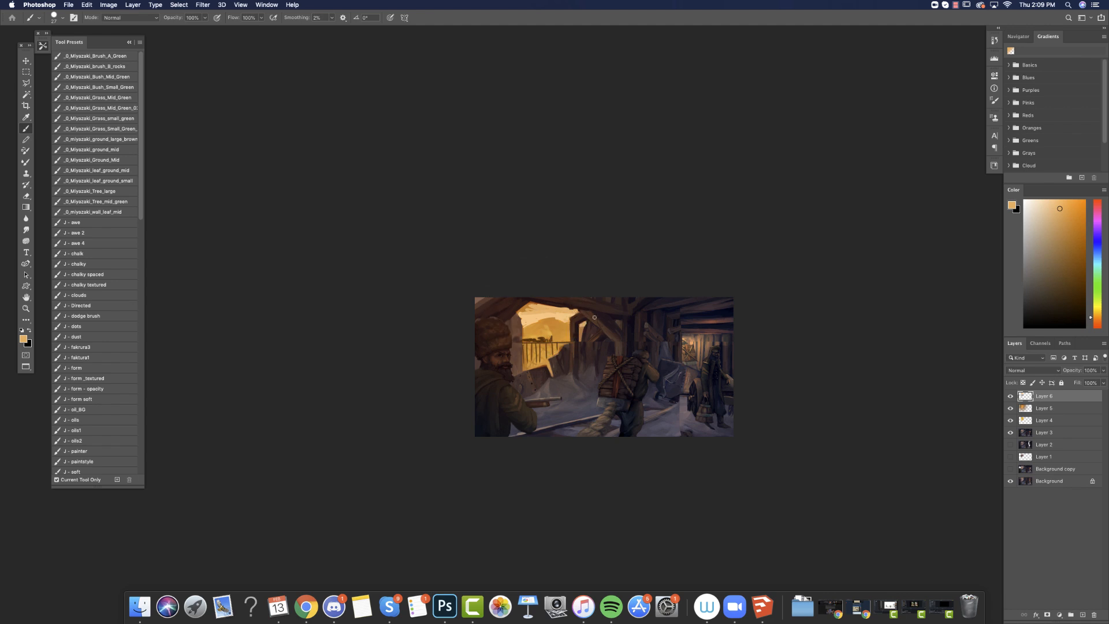
left_click(672, 421, "alt")
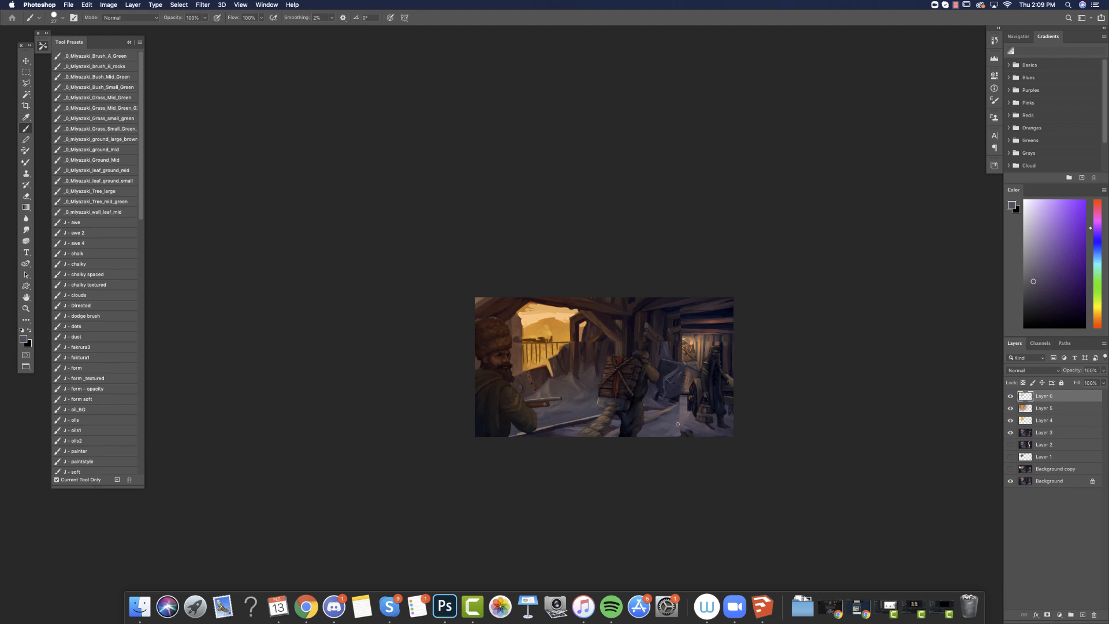
Outline the body of the backpack carrier with a freehand lasso selection.
left_click(26, 82)
left_click_drag(29, 85, 40, 86)
mouse_move(637, 432)
left_mouse_down()
mouse_move(647, 380)
mouse_move(661, 374)
mouse_move(635, 349)
mouse_move(617, 425)
left_mouse_up()
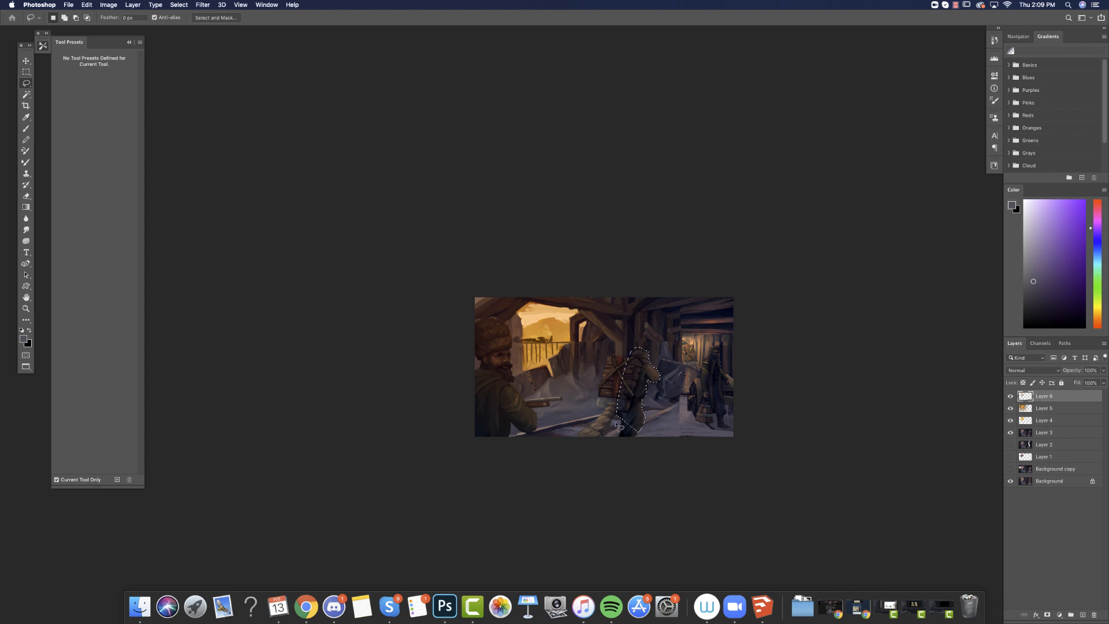
Stamp the visible painting into a new layer and merge it with the layers down to Layer 3.
left_click(26, 130)
key("alt+shift+super+e")
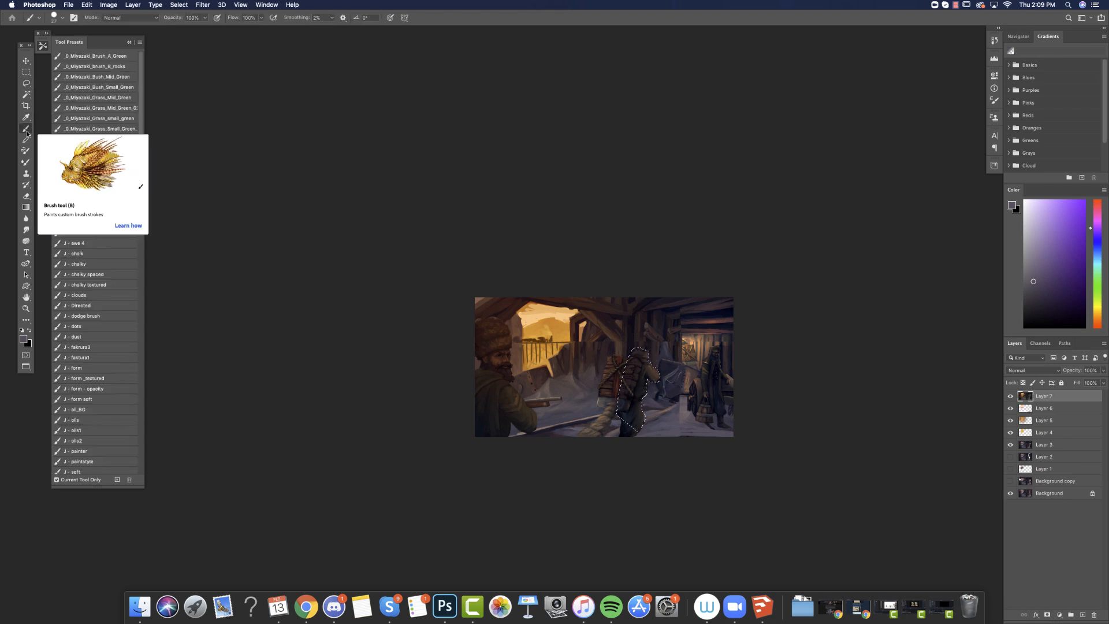
left_click(1038, 445, "shift")
key("super+e")
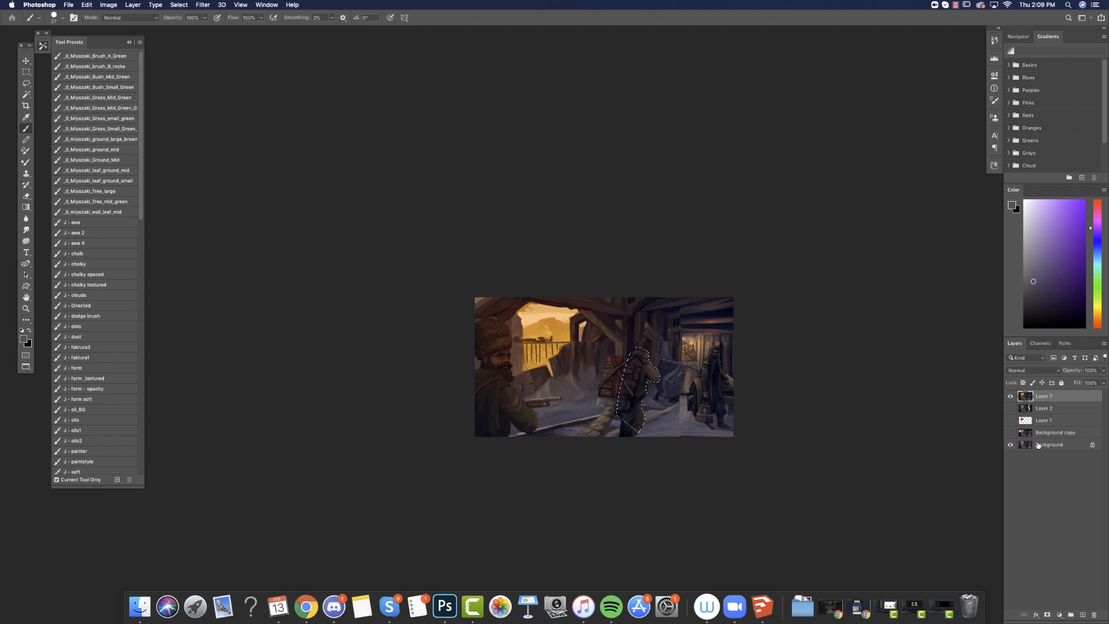
Paint yellow light on the selected backpack carrier with a soft 200 px Overlay brush, and clear the selection.
left_click(150, 18)
left_click(137, 132)
right_click(671, 314)
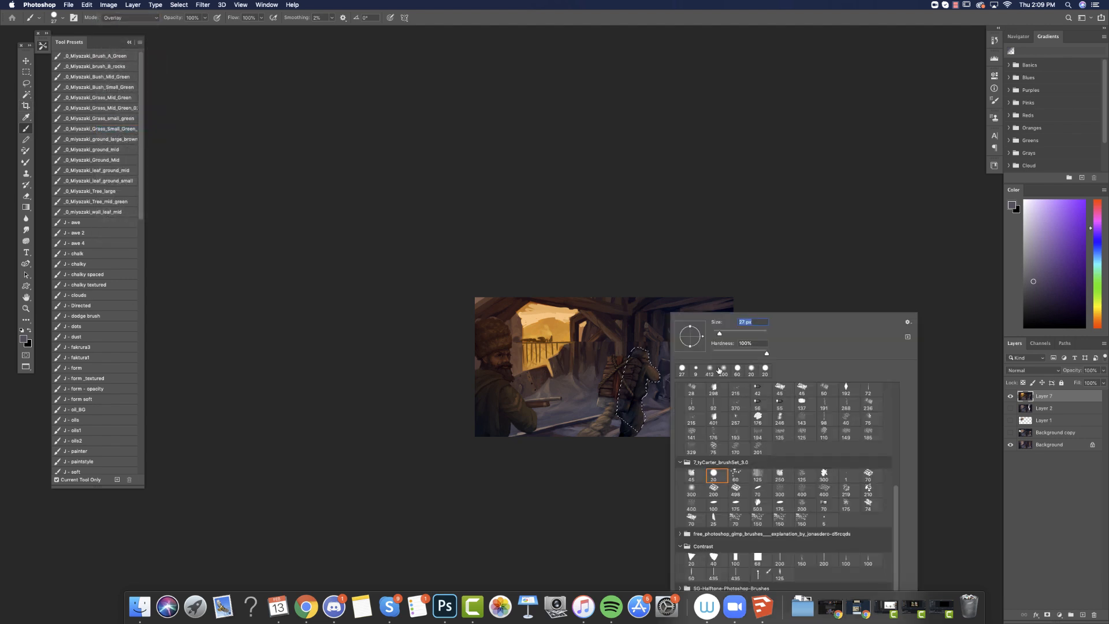
left_click(722, 368)
left_click(1099, 318)
left_click(1059, 271)
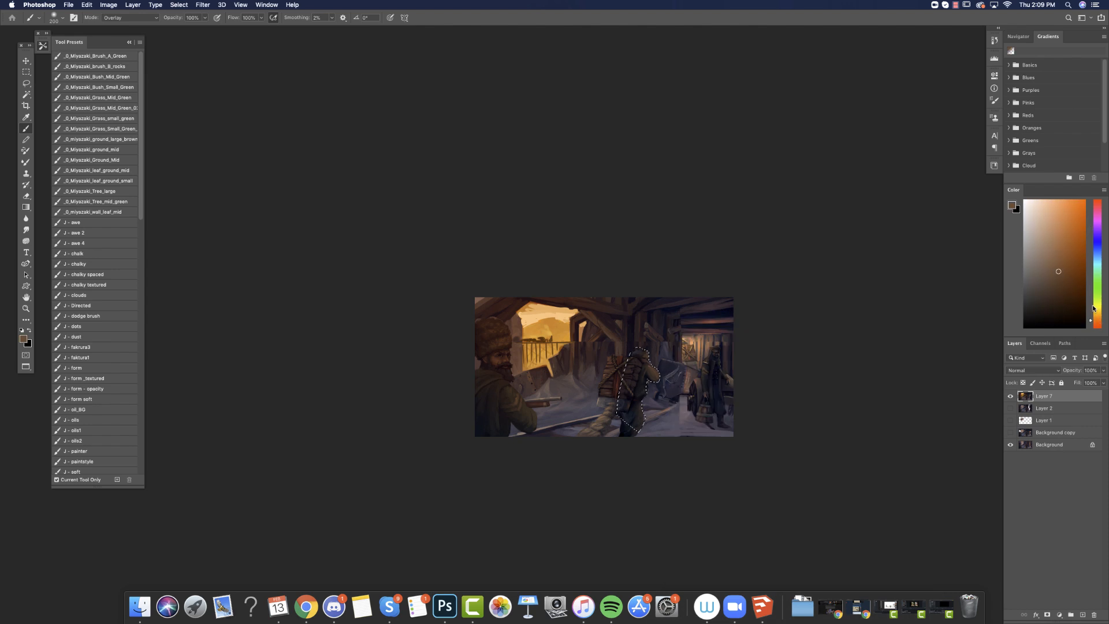
left_click(1099, 301)
left_click(1068, 246)
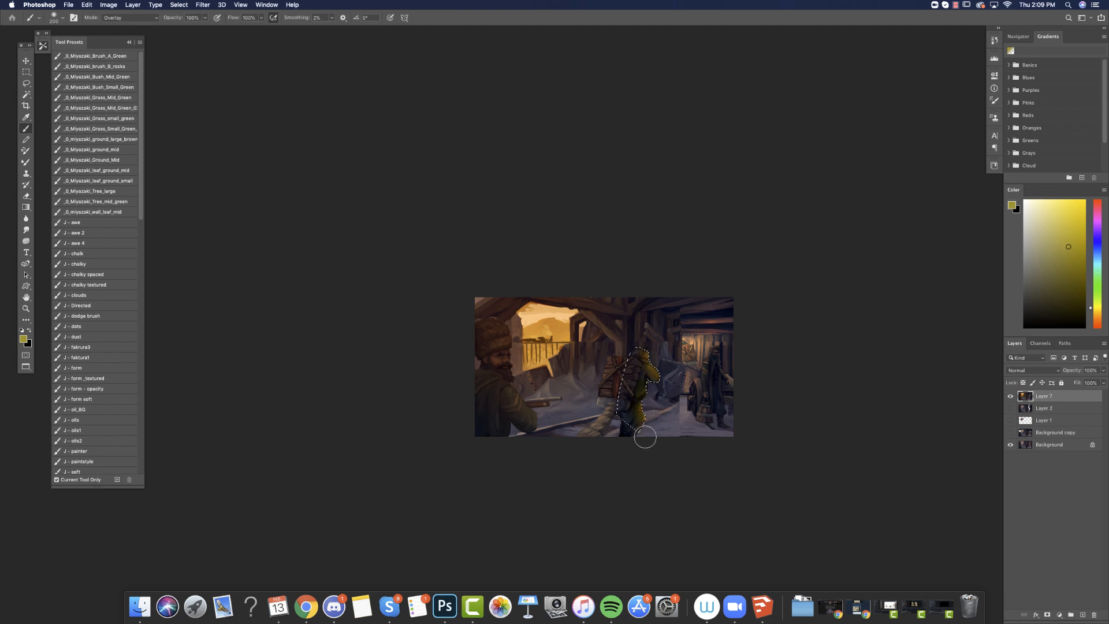
key("super+d")
Lasso the foreground man in the fur hat and deepen his shadows with a Levels black input of 12.
key("l")
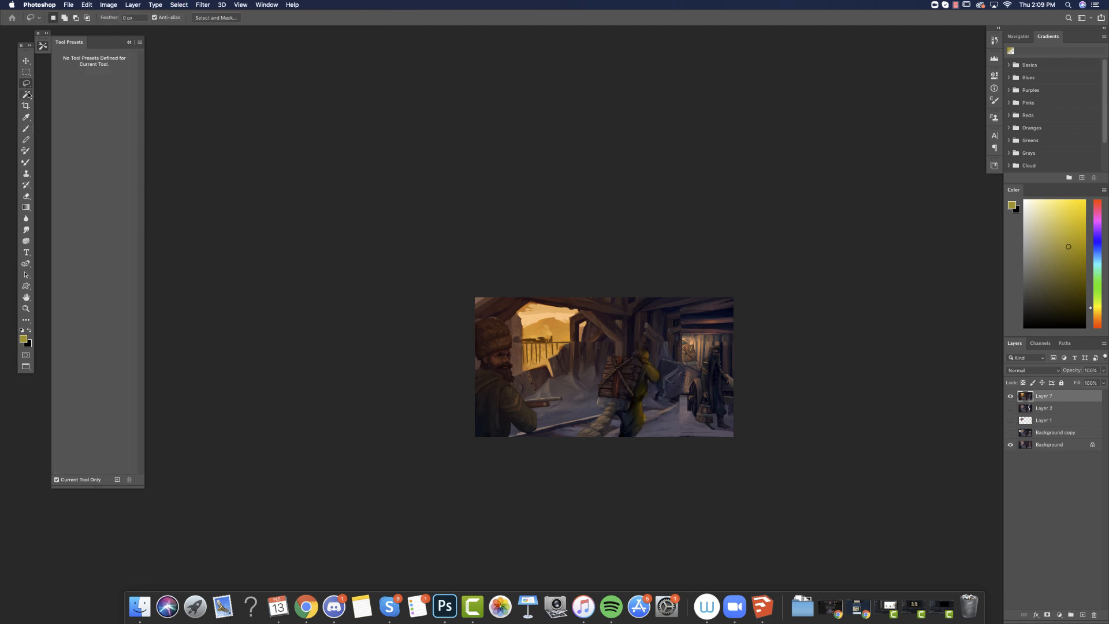
mouse_move(540, 426)
left_mouse_down()
mouse_move(516, 386)
mouse_move(509, 332)
mouse_move(489, 485)
mouse_move(522, 505)
mouse_move(527, 434)
mouse_move(512, 425)
mouse_move(520, 460)
mouse_move(526, 399)
left_mouse_up()
left_click(113, 5)
mouse_move(131, 29)
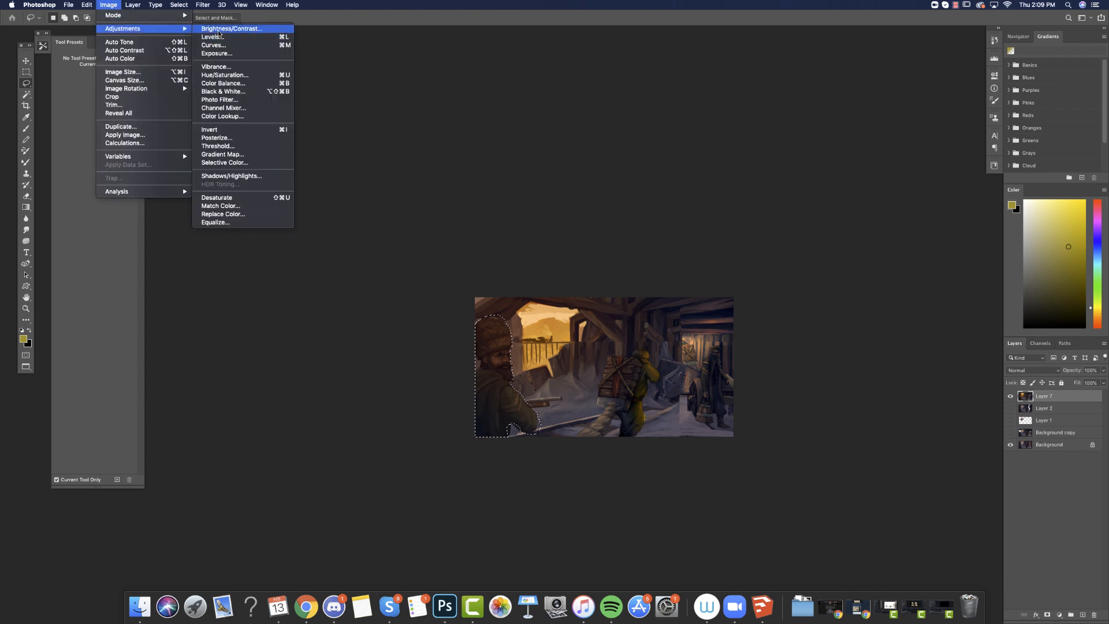
left_click(218, 40)
left_click_drag(792, 449, 797, 449)
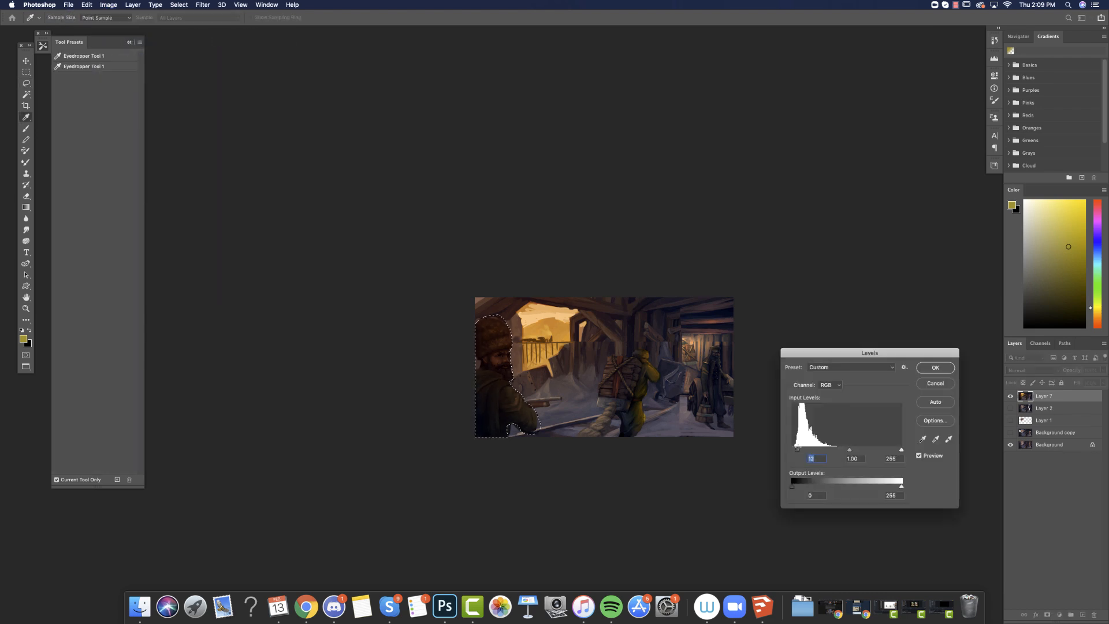
left_click(934, 369)
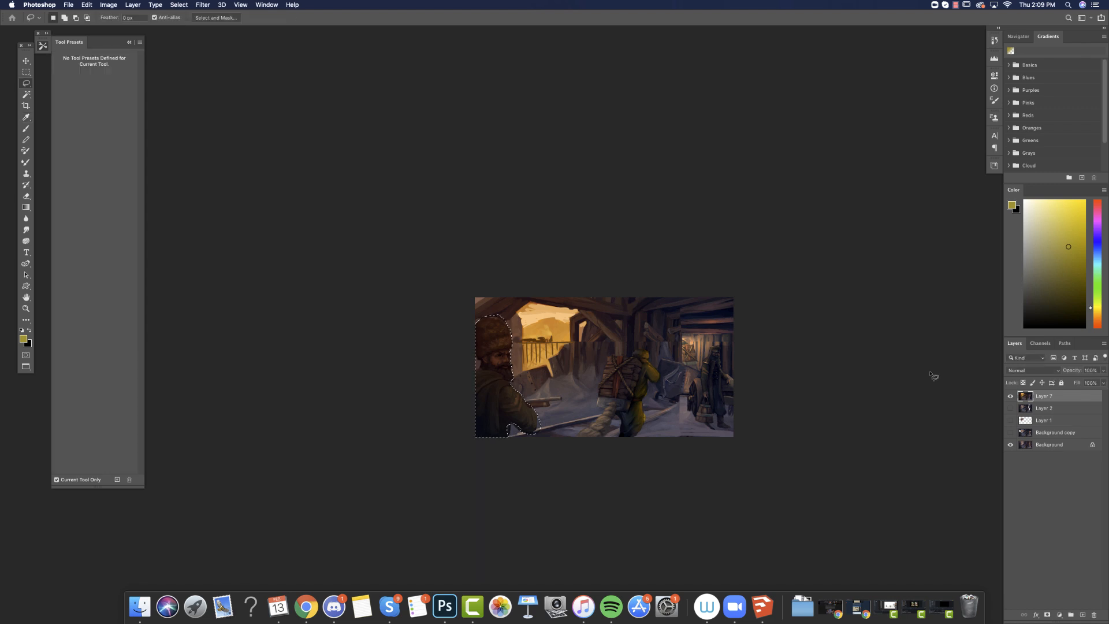
Brush yellow and orange Overlay light onto the selected foreground man, and clear the selection.
key("b")
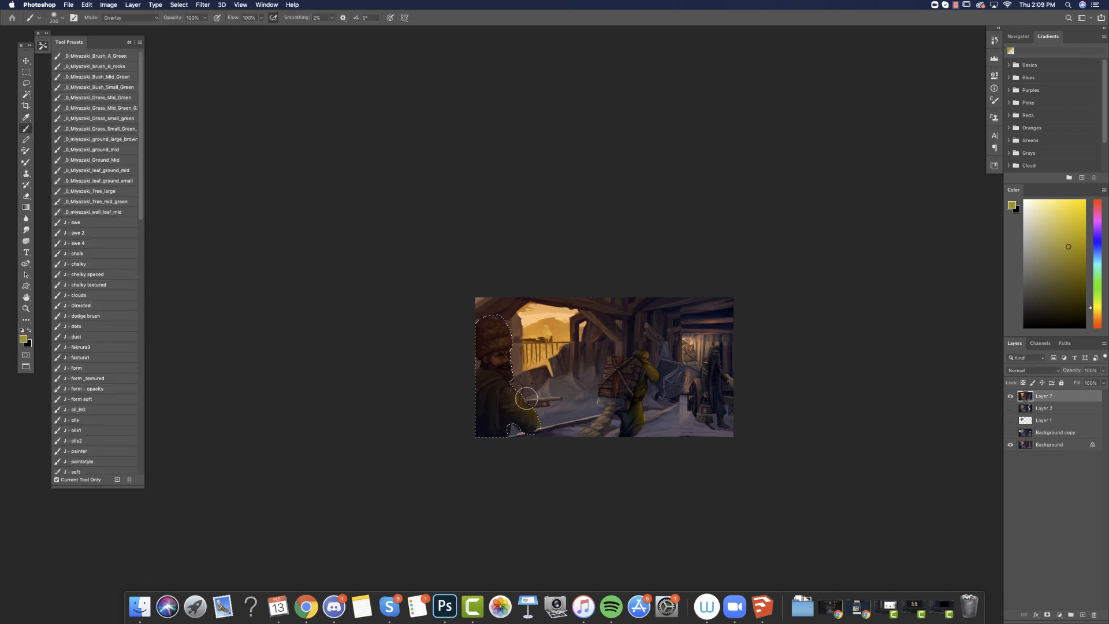
left_click(1095, 320)
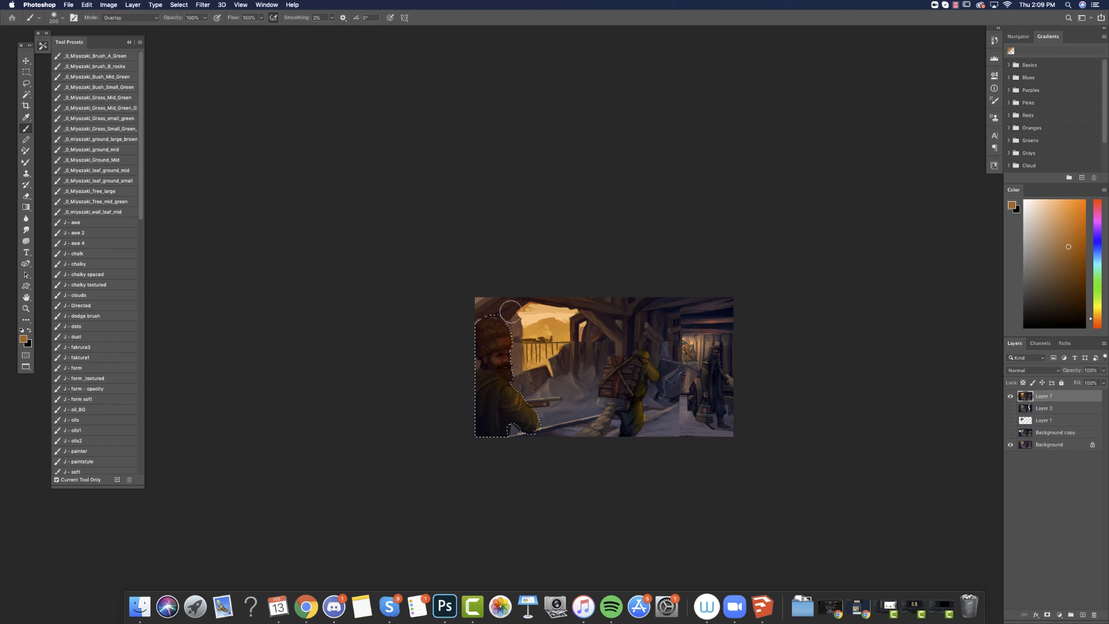
key("super+d")
Add a new layer and pull dark blue linear gradients from the ceiling down across the mine interior.
left_click(1083, 615)
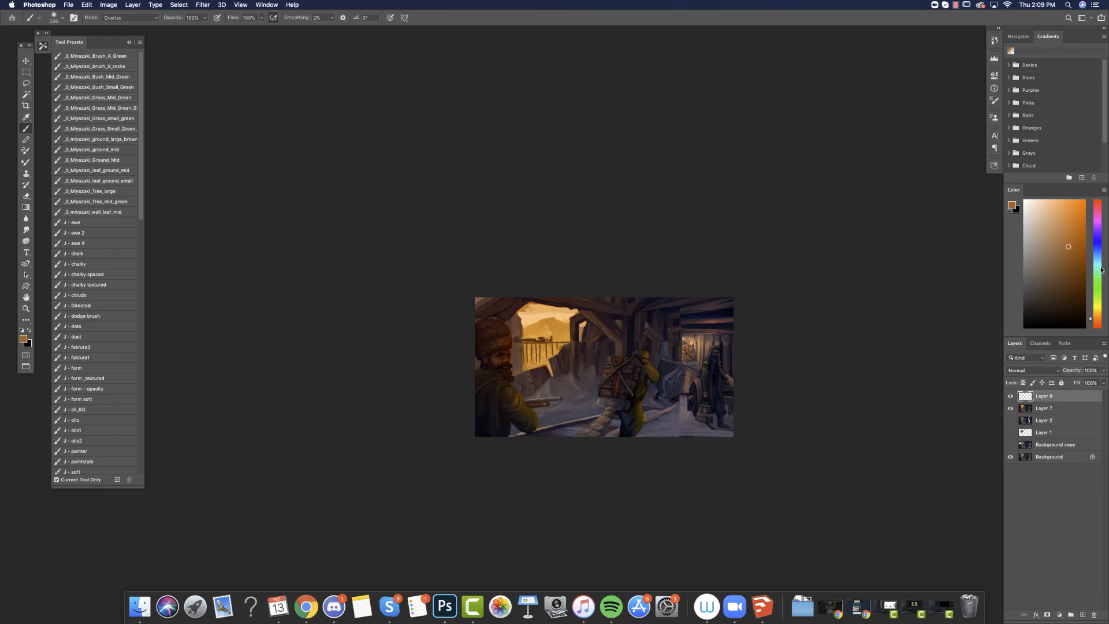
left_click(1093, 248)
left_click(1047, 291)
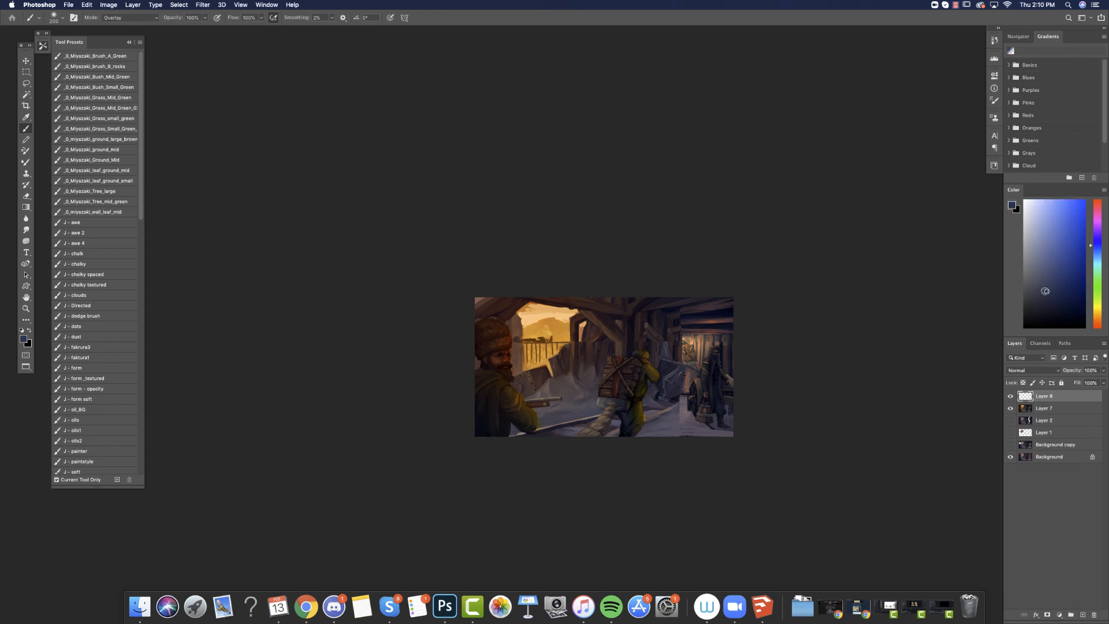
left_click(26, 207)
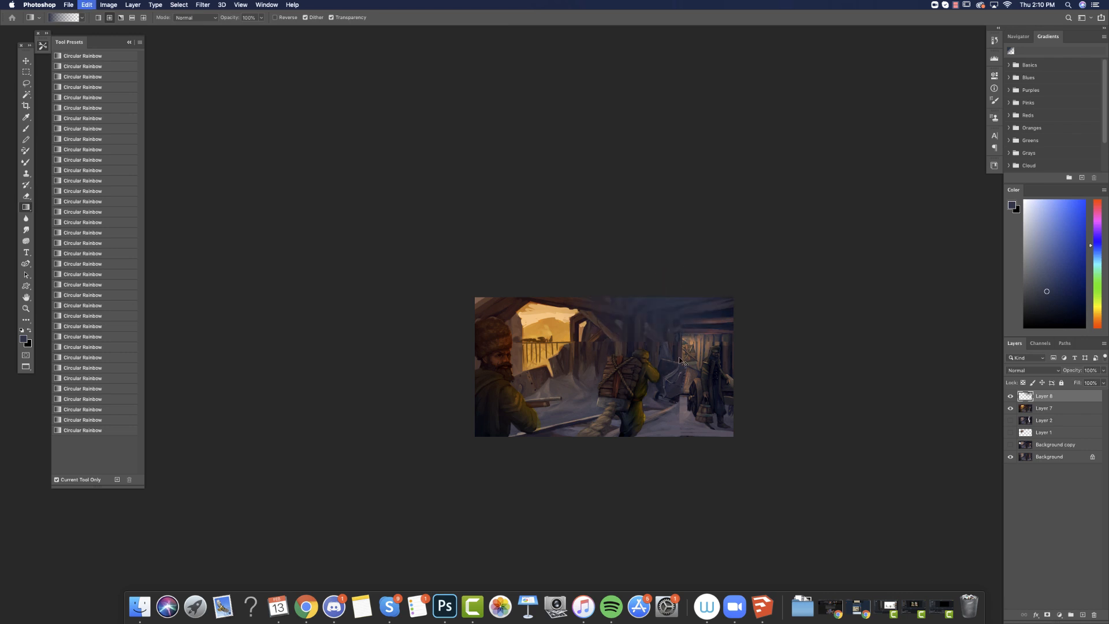
left_click(98, 18)
mouse_move(664, 272)
left_mouse_down()
mouse_move(666, 370)
mouse_move(681, 377)
left_mouse_up()
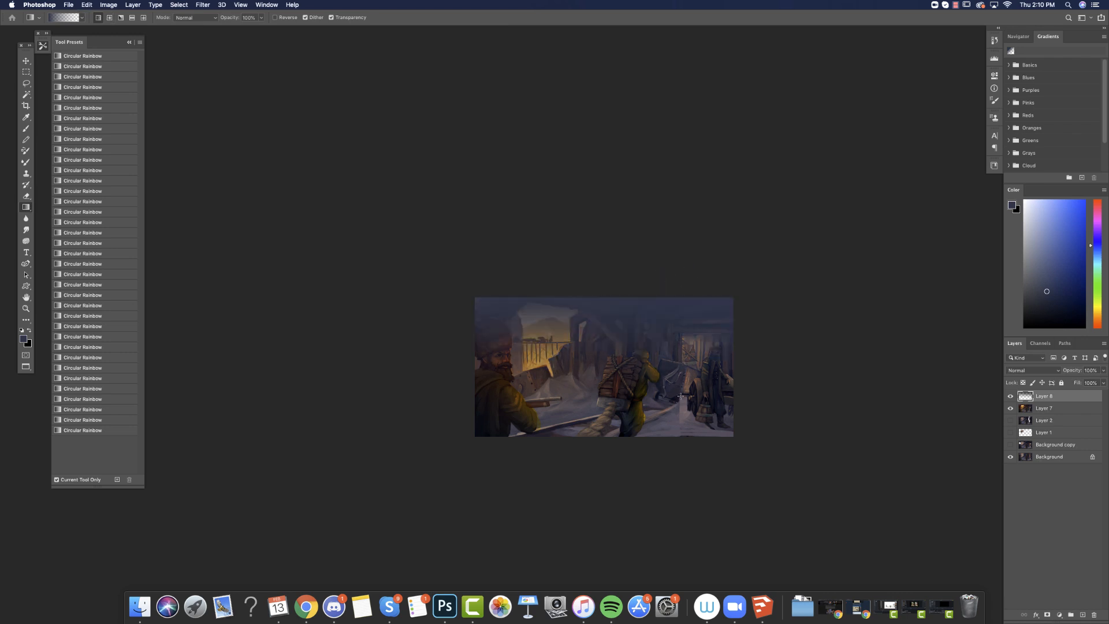
left_click(1048, 301)
left_click_drag(660, 288, 660, 401)
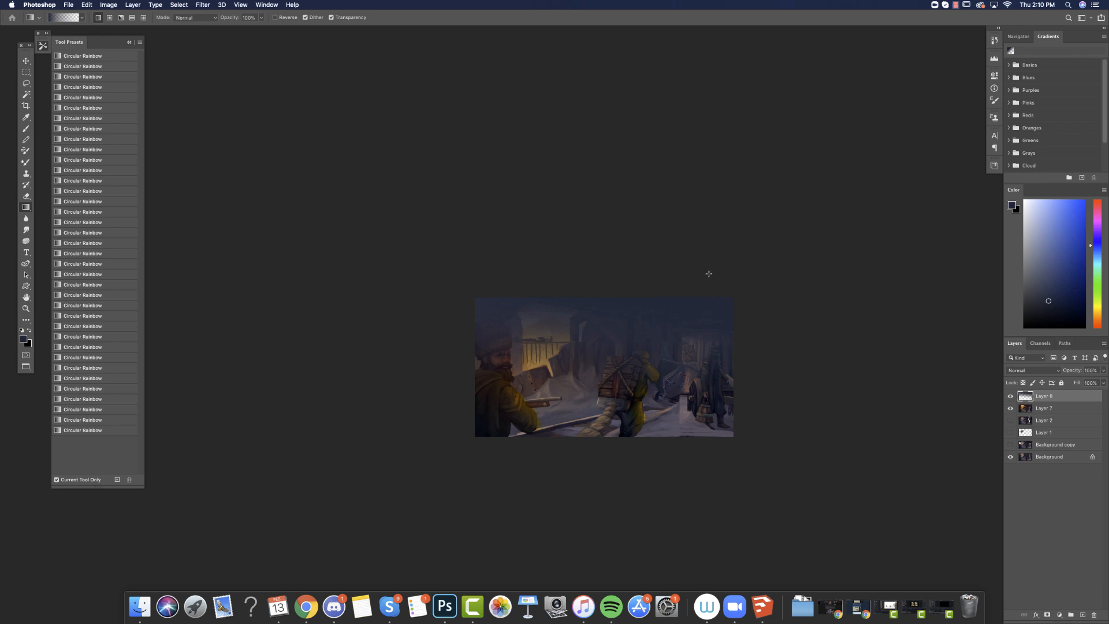
left_click(1040, 293)
left_click(1096, 238)
left_click_drag(650, 262, 625, 407)
Set the blue gradient layer's blend mode to Lighten and its fill to 77%.
left_click(1051, 370)
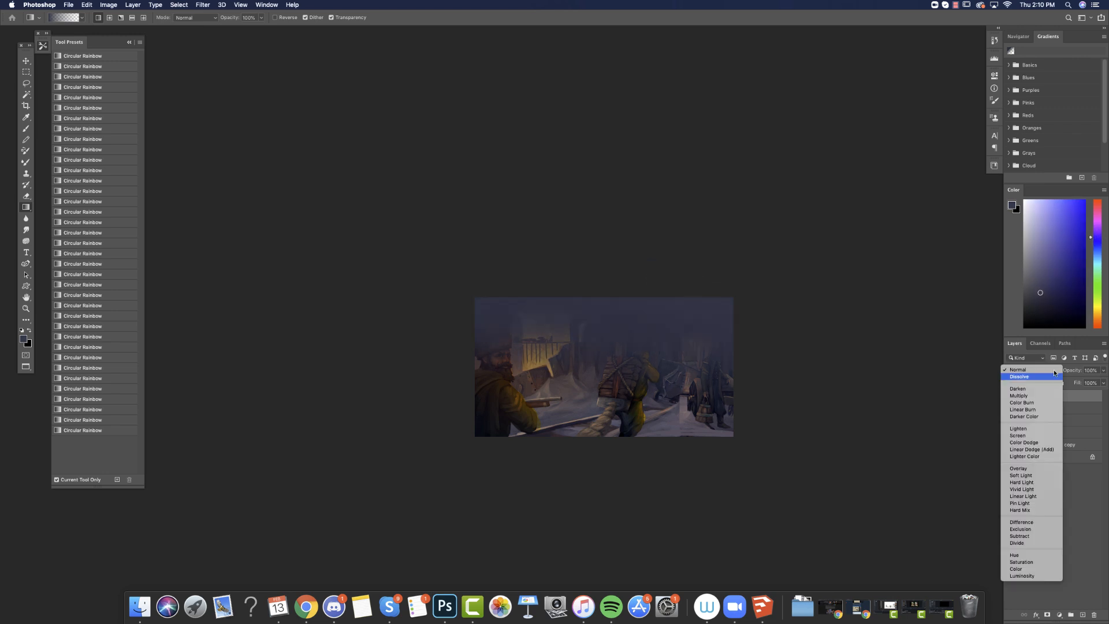
left_click(1032, 431)
left_click(1103, 383)
left_click_drag(1102, 396, 1089, 395)
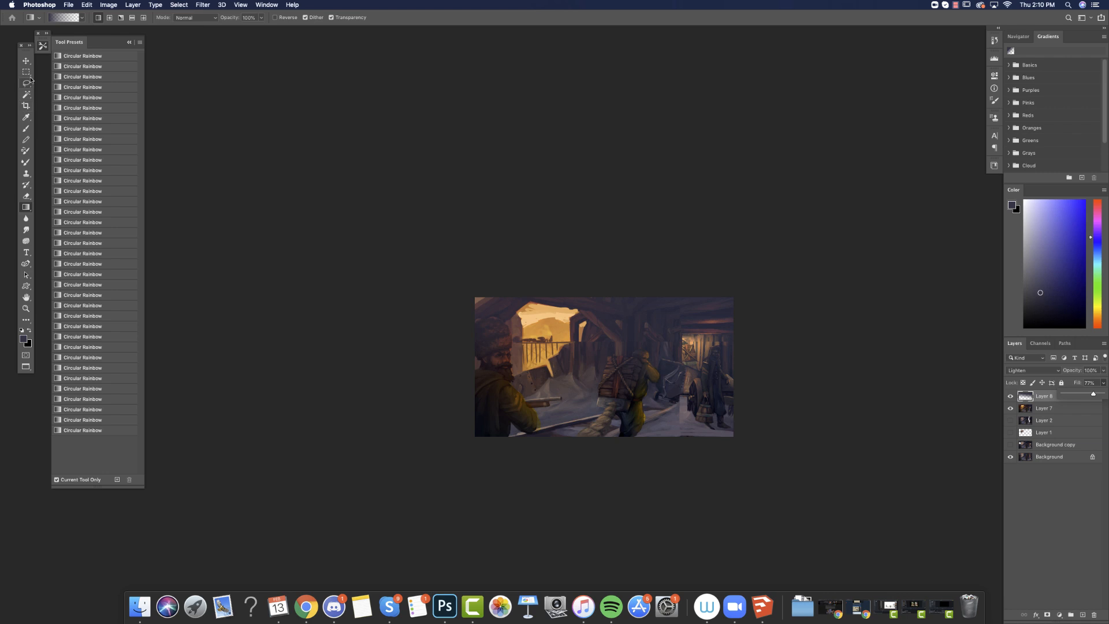
Lasso the backpack carrier, cart and bucket-carrying figure, delete the blue haze over them, and clear the selection.
key("l")
mouse_move(734, 380)
left_mouse_down()
mouse_move(709, 346)
mouse_move(701, 378)
mouse_move(683, 362)
mouse_move(654, 367)
mouse_move(639, 347)
mouse_move(614, 353)
mouse_move(756, 557)
left_mouse_up()
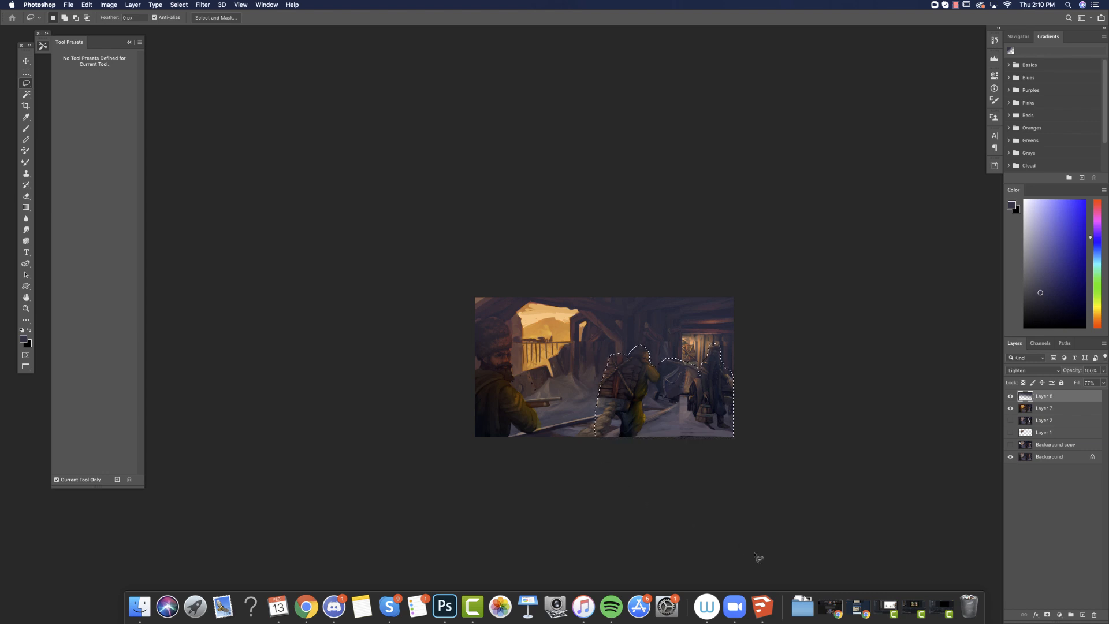
key("Delete")
key("super+d")
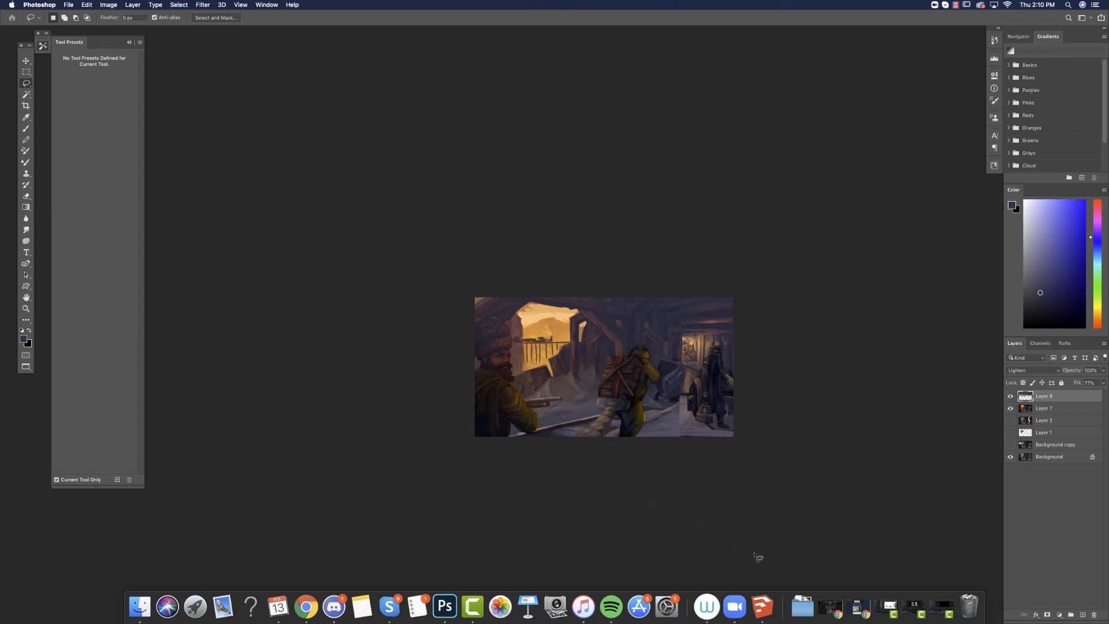
Erase the blue haze from the foreground man and the beams around the opening, lowering the eraser's opacity for softer removal.
key("e")
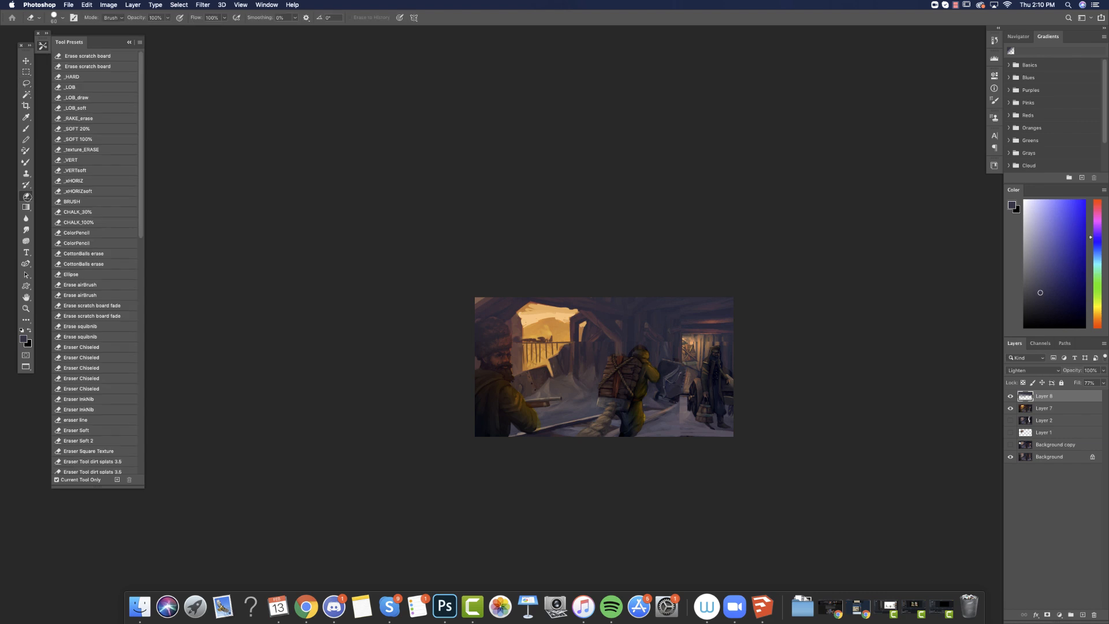
mouse_move(489, 318)
left_mouse_down()
mouse_move(462, 340)
mouse_move(506, 349)
left_mouse_up()
mouse_move(526, 298)
left_mouse_down()
mouse_move(614, 310)
mouse_move(558, 300)
left_mouse_up()
right_click(622, 343)
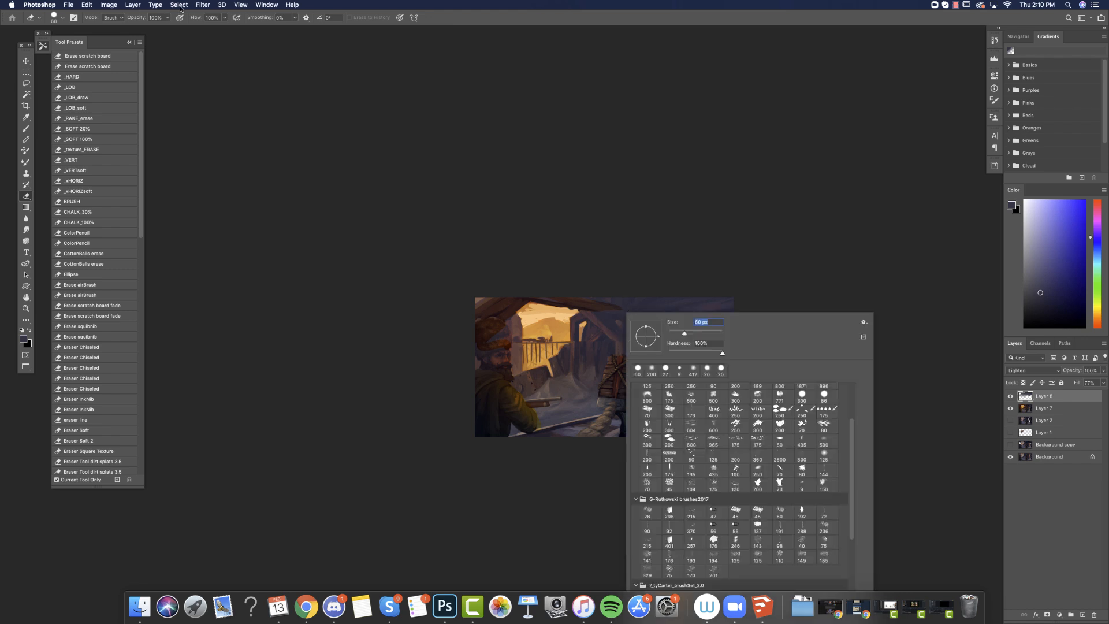
left_click(166, 18)
mouse_move(568, 301)
left_mouse_down()
mouse_move(611, 311)
mouse_move(632, 357)
left_mouse_up()
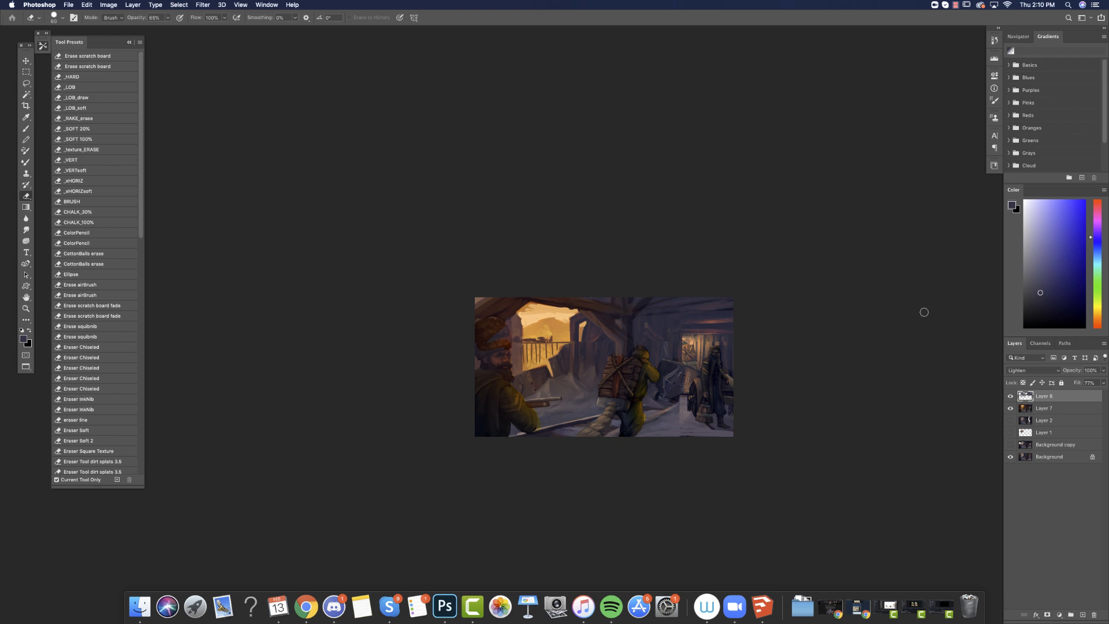
Merge the haze layer into Layer 7 and toggle the merged layer's visibility to compare it with the original.
key("super+e")
left_click(1010, 396)
left_click(1010, 396)
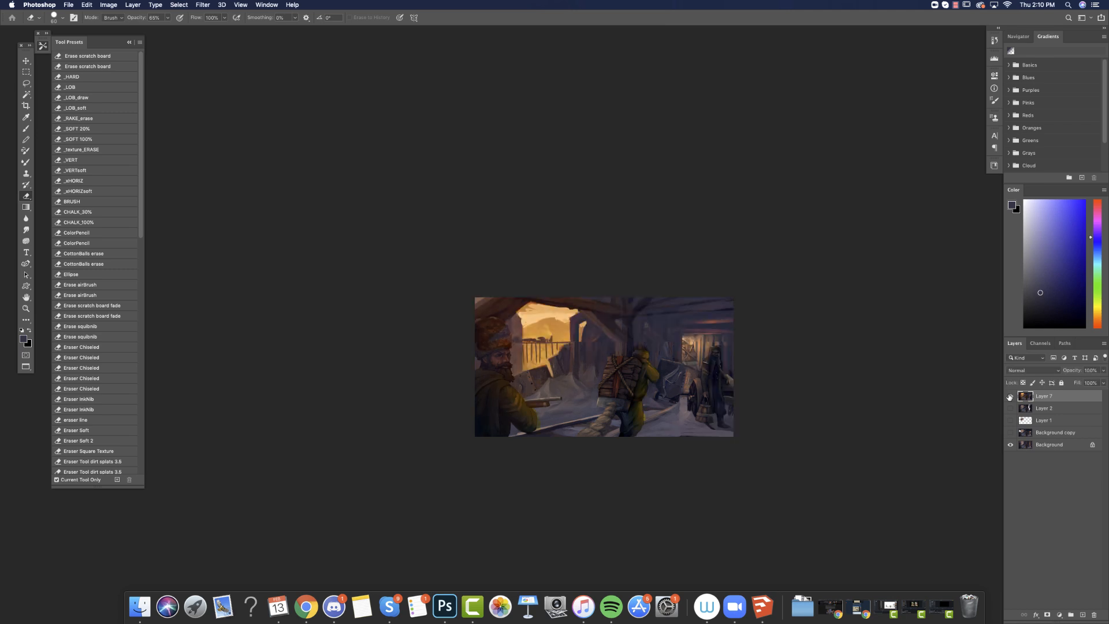
left_click(956, 7)
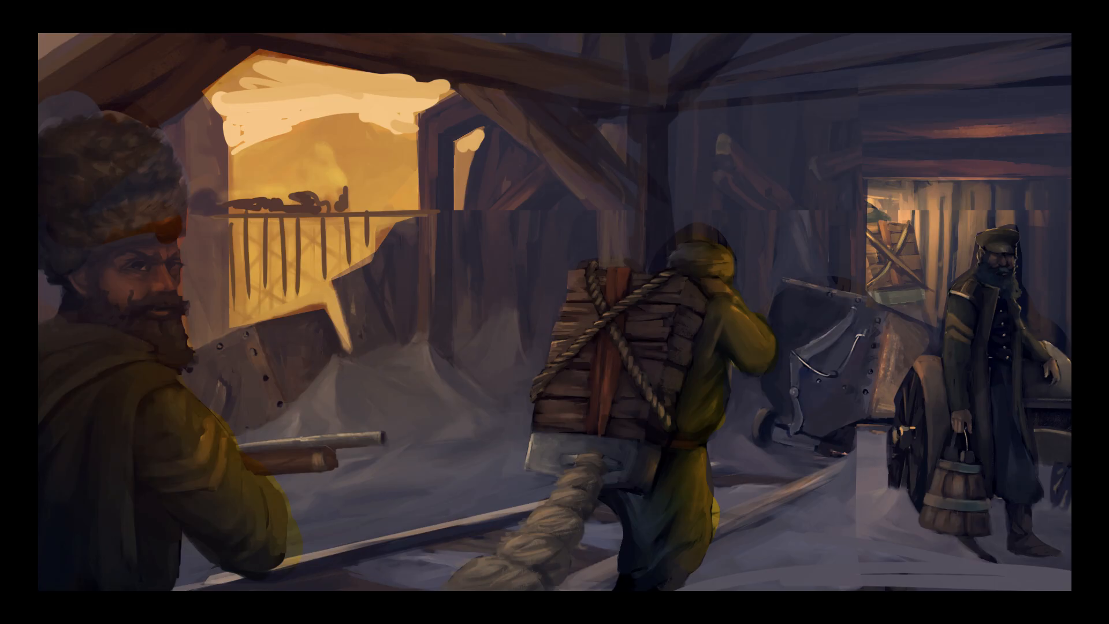
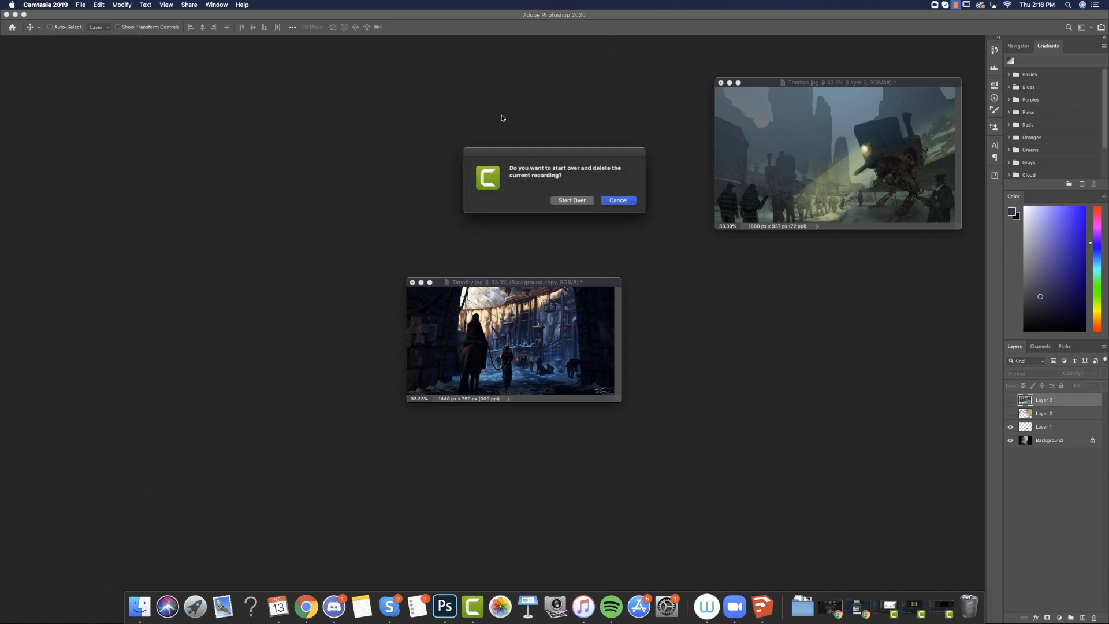
Keep the current recording, then show the snowy mine painting with the horse rider full screen and enlarged.
left_click(618, 201)
left_click(563, 307)
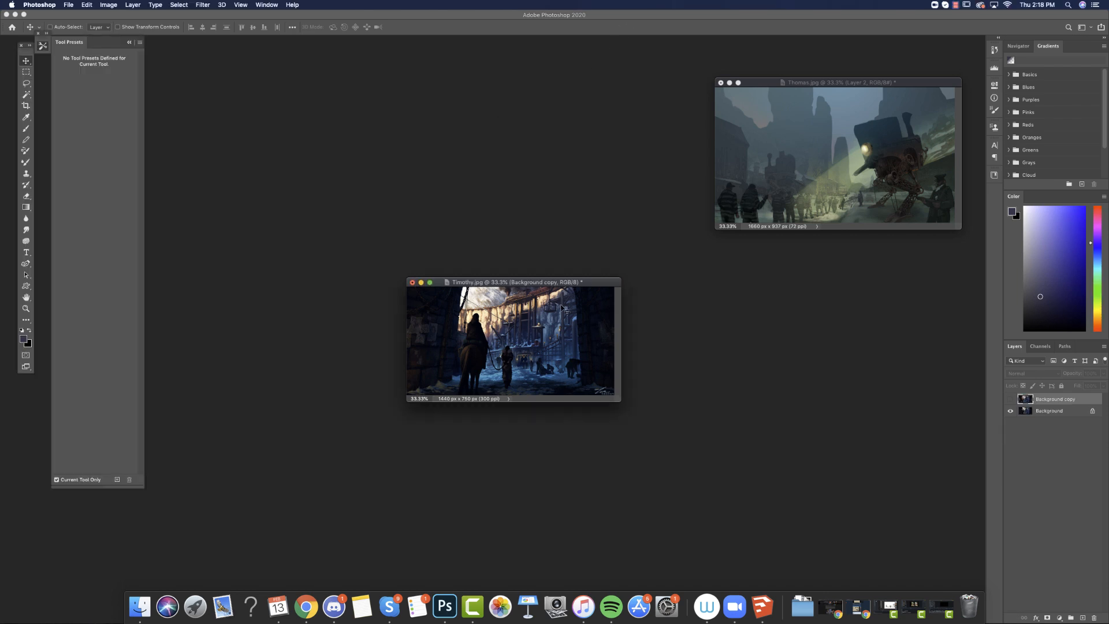
key("f")
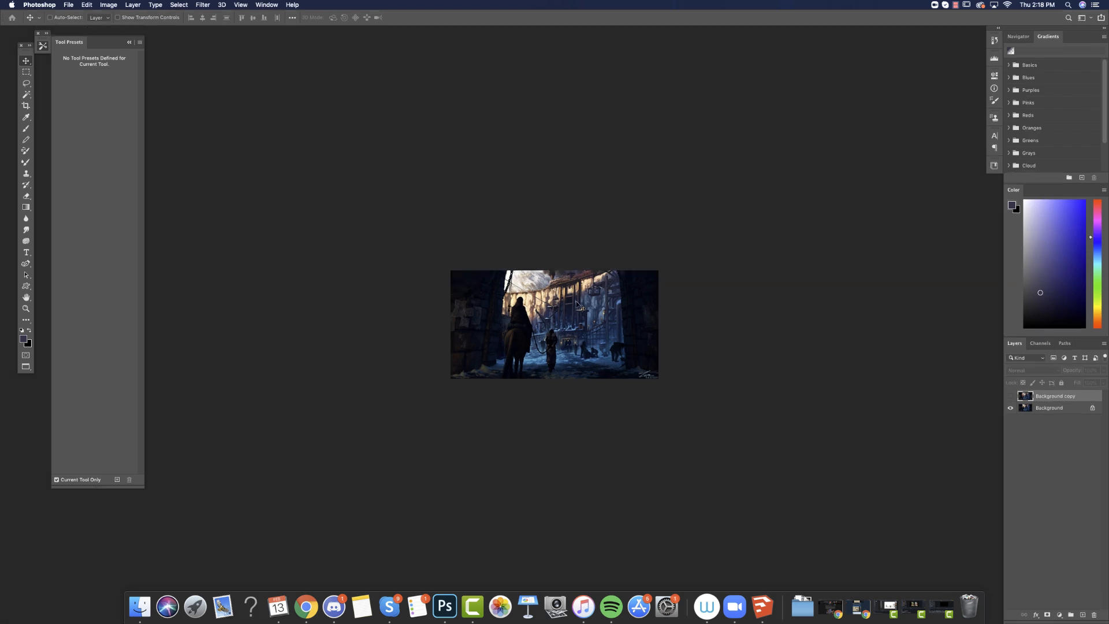
key("f")
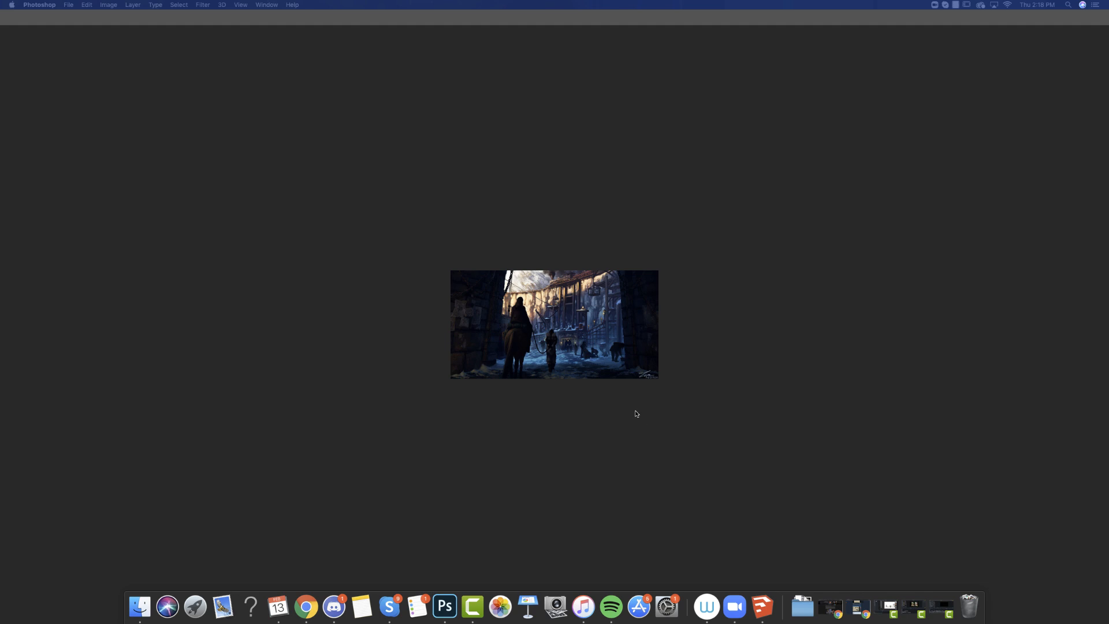
key("Tab")
key("super+equal")
key("super+equal")
key("super+equal")
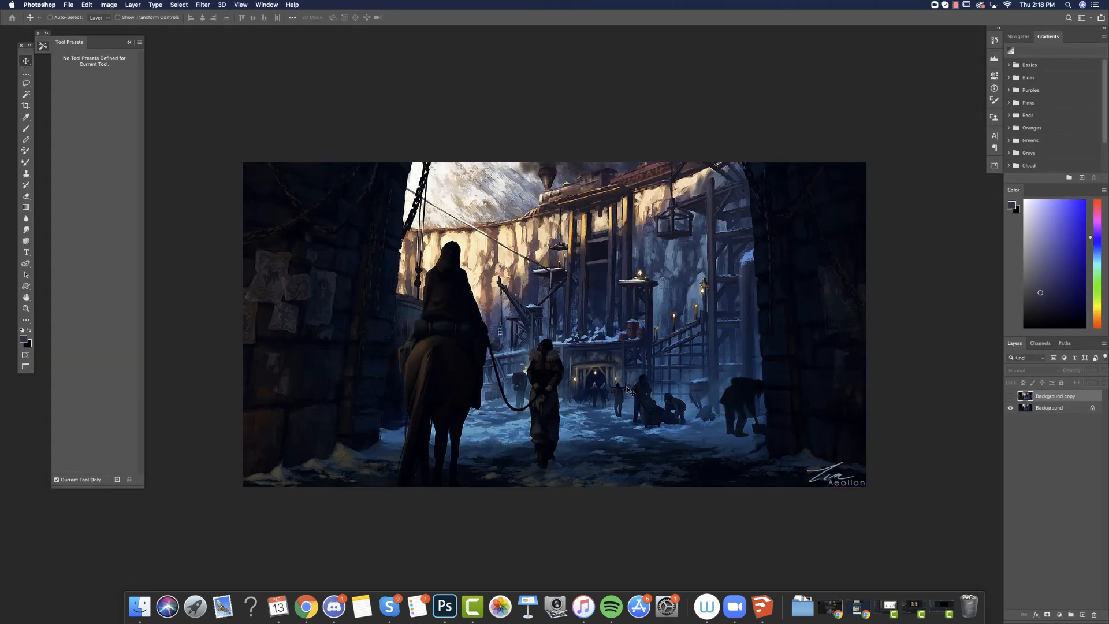
Toggle the Background copy layer to compare it with the original, leaving the copy shown.
left_click(1011, 397)
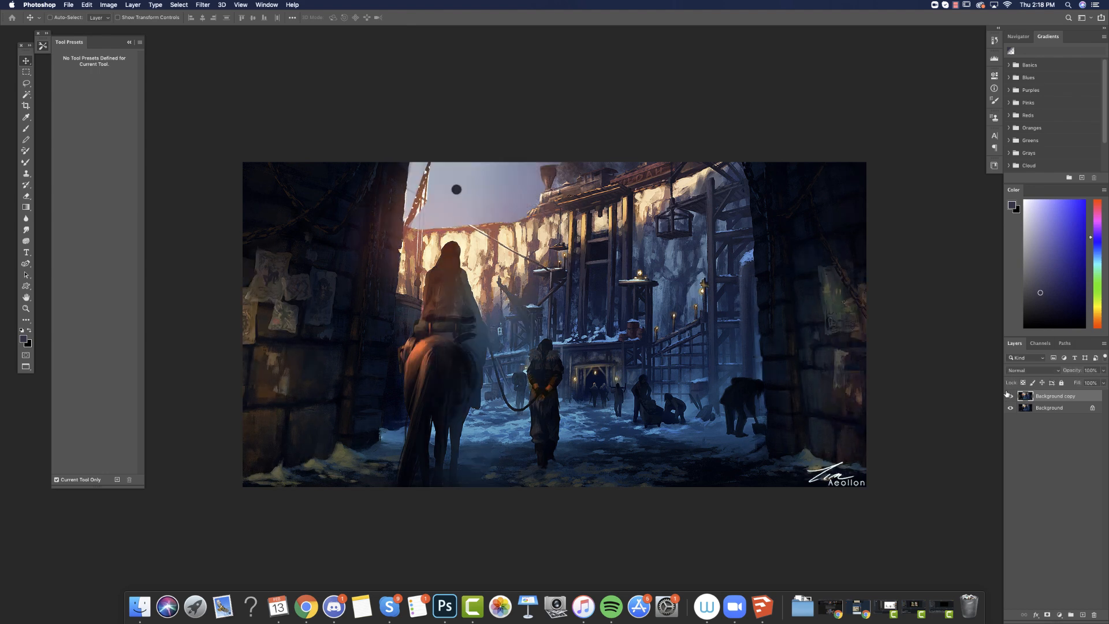
left_click(1009, 395)
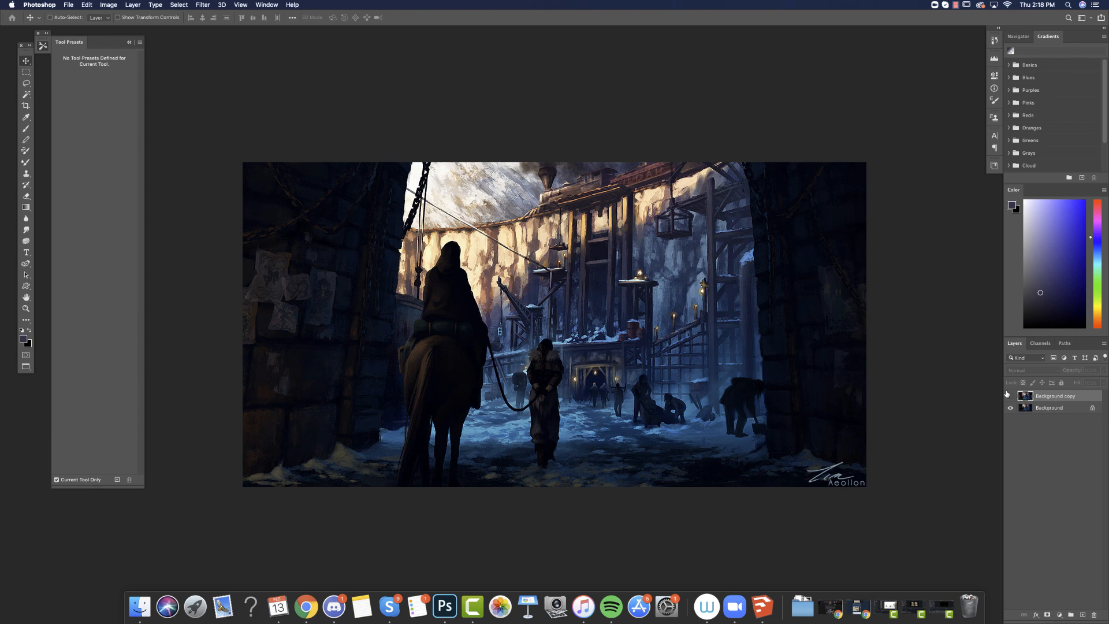
left_click(1009, 396)
left_click(1009, 395)
left_click(1010, 396)
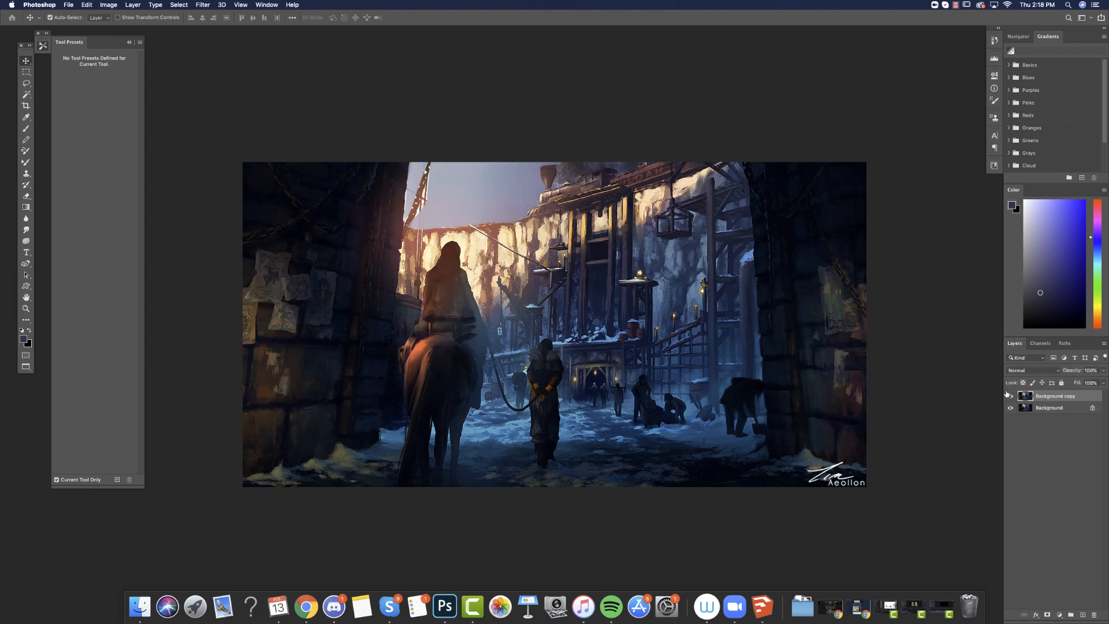
Add a layer and brush a soft violet glow over the sky behind the rider in Overlay mode, adding an orange tint.
left_click(1083, 615)
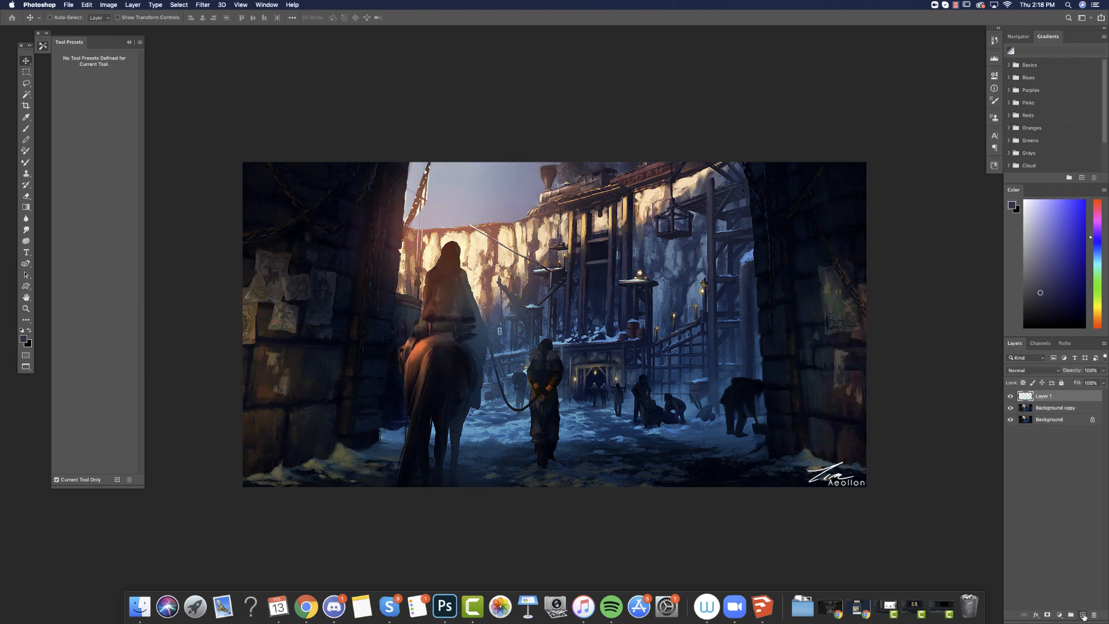
left_click(25, 206)
left_click(26, 128)
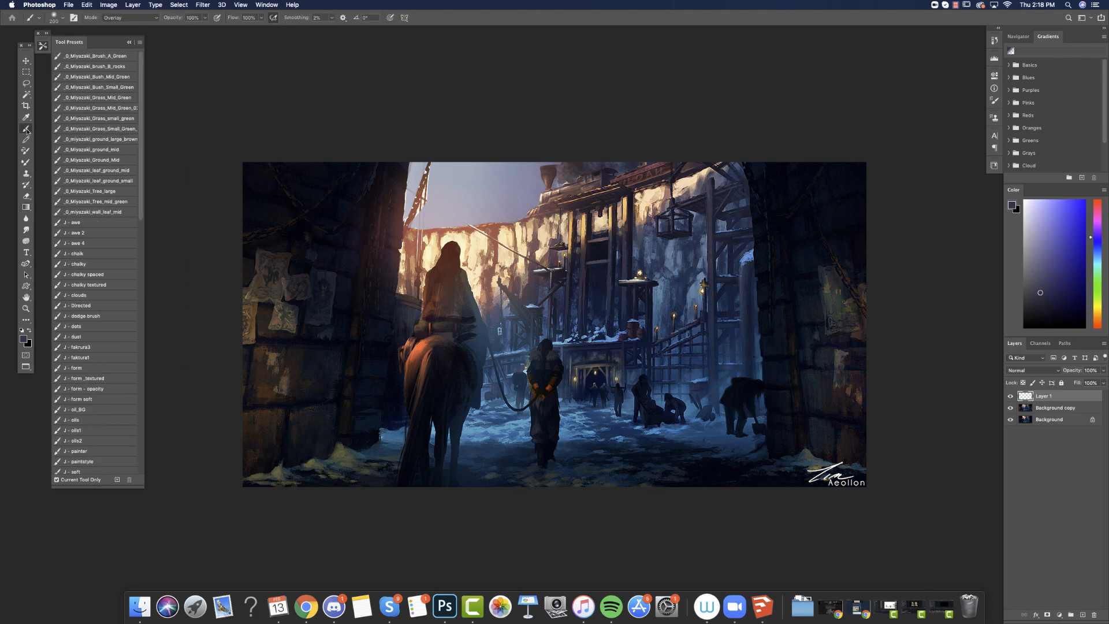
right_click(602, 300)
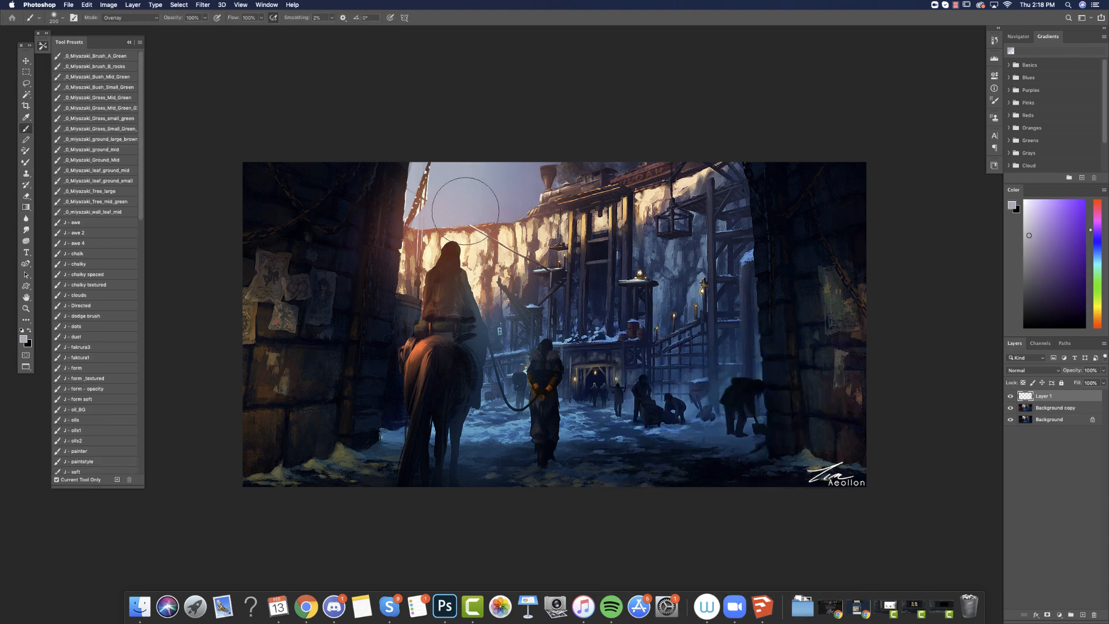
left_click(468, 209, "alt")
mouse_move(372, 218)
left_mouse_down()
mouse_move(441, 225)
mouse_move(524, 207)
left_mouse_up()
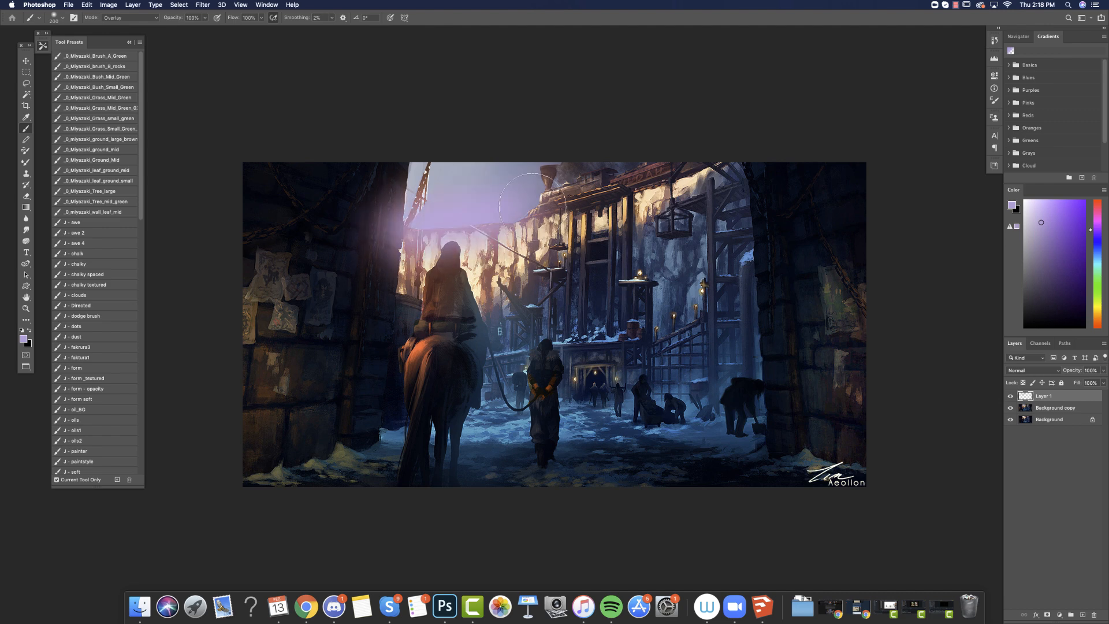
left_click(1097, 320)
left_click_drag(453, 223, 557, 202)
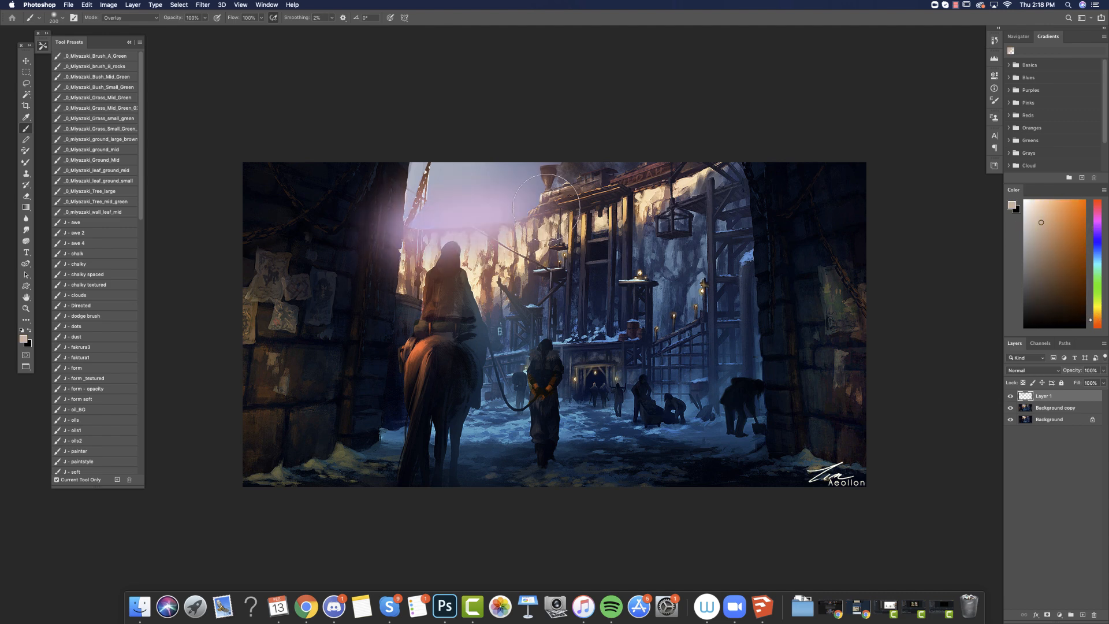
Set the brush mode to Normal and paint a pale blue-violet sampled from the sky across the opening above the cliff.
left_click(149, 18)
left_click(134, 12)
left_click(464, 193, "alt")
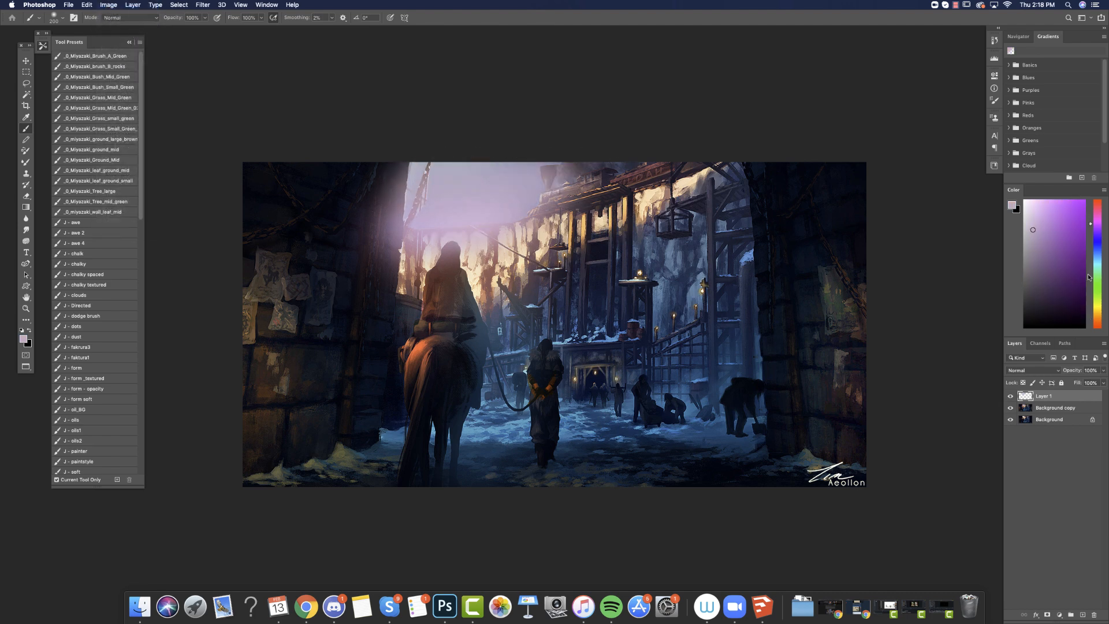
left_click_drag(1096, 236, 1095, 239)
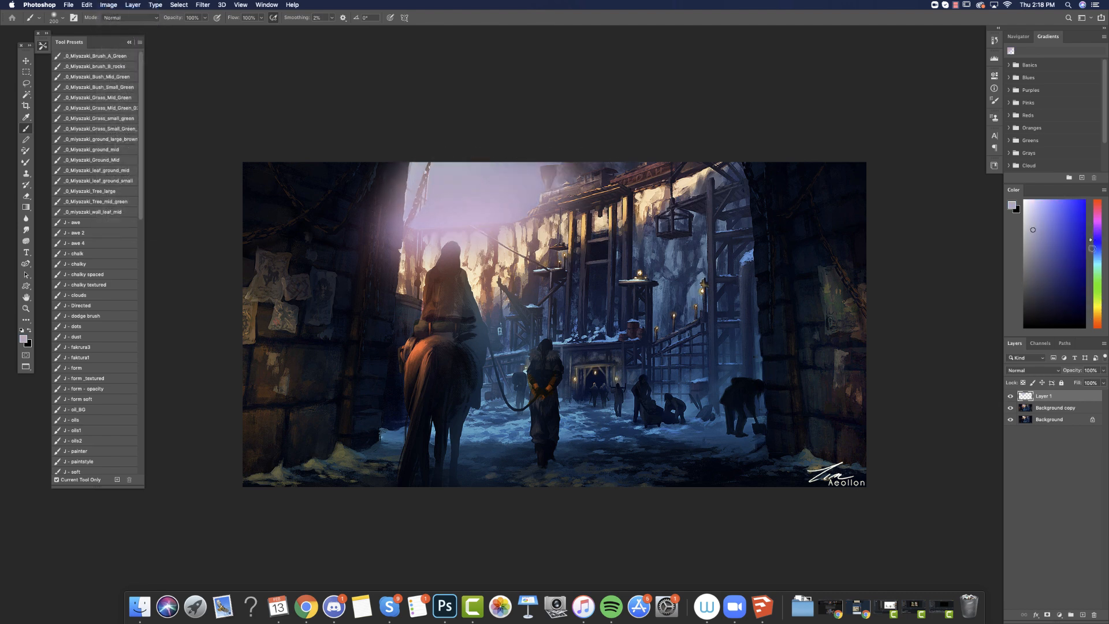
mouse_move(557, 188)
left_mouse_down()
mouse_move(412, 184)
mouse_move(505, 192)
mouse_move(470, 192)
left_mouse_up()
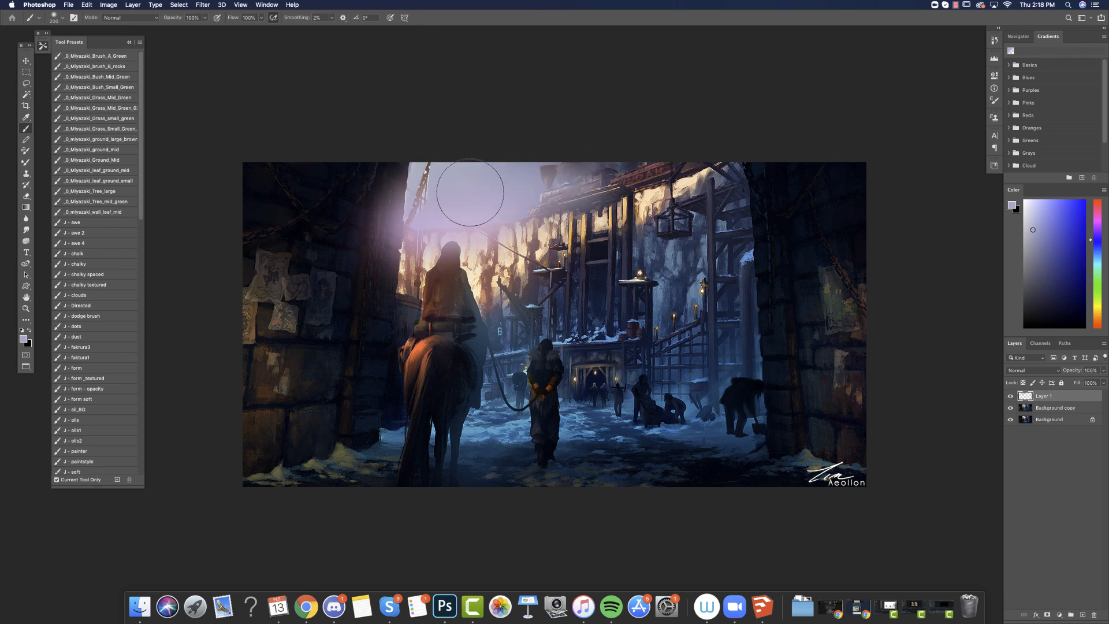
Brush a darker blue-violet haze along the upper sky, over the chimneys and roofline, and across to the hanging chain.
left_click(1049, 248)
mouse_move(588, 190)
left_mouse_down()
mouse_move(539, 190)
mouse_move(604, 175)
mouse_move(498, 183)
mouse_move(638, 150)
mouse_move(591, 158)
left_mouse_up()
left_click(468, 172, "alt")
left_click(515, 180, "alt")
left_click_drag(513, 181, 614, 181)
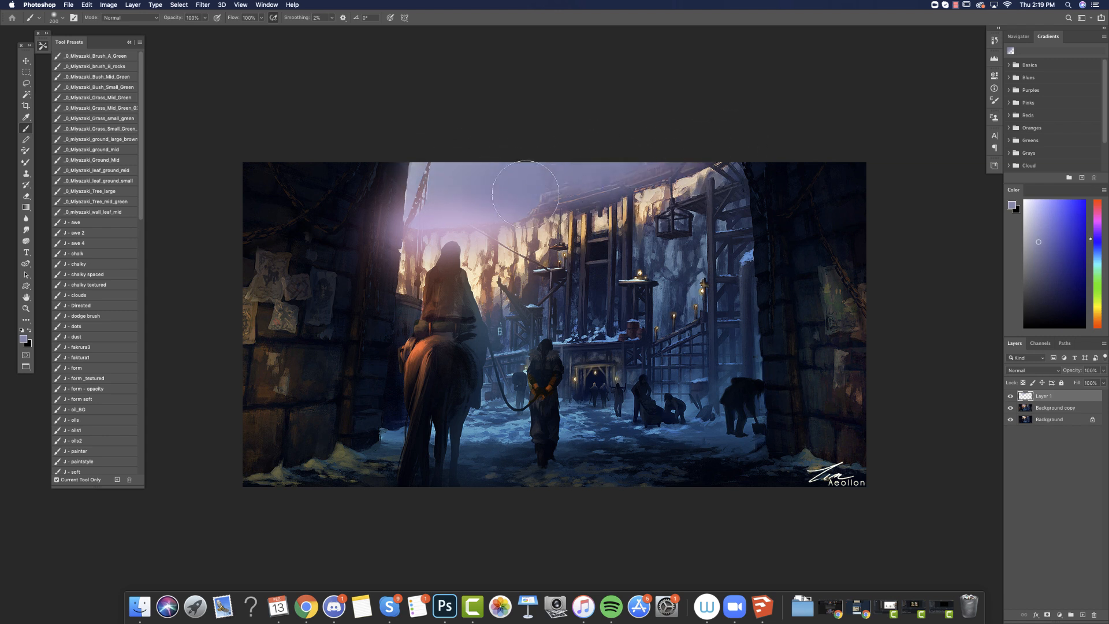
left_click_drag(514, 197, 369, 209)
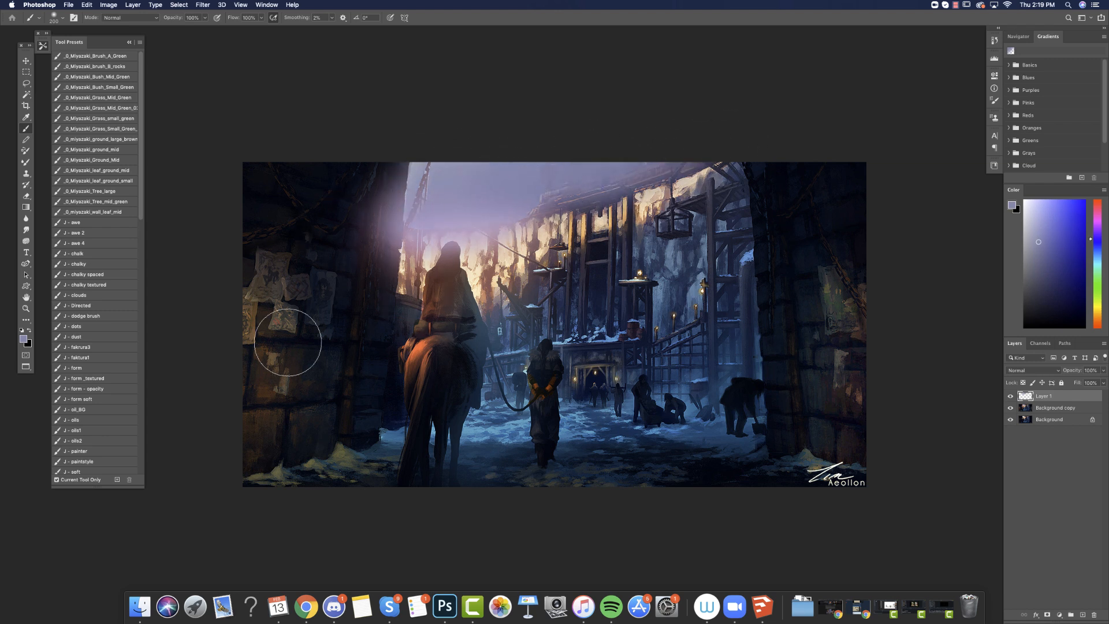
Set the haze layer's blend mode to Lighten.
left_click(26, 196)
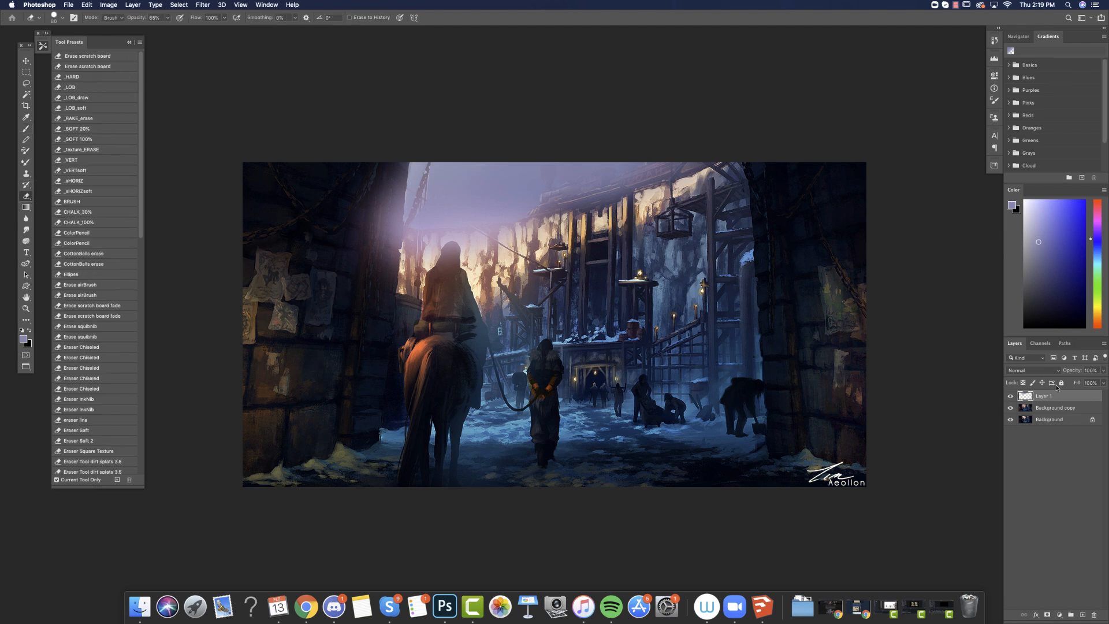
left_click(1040, 370)
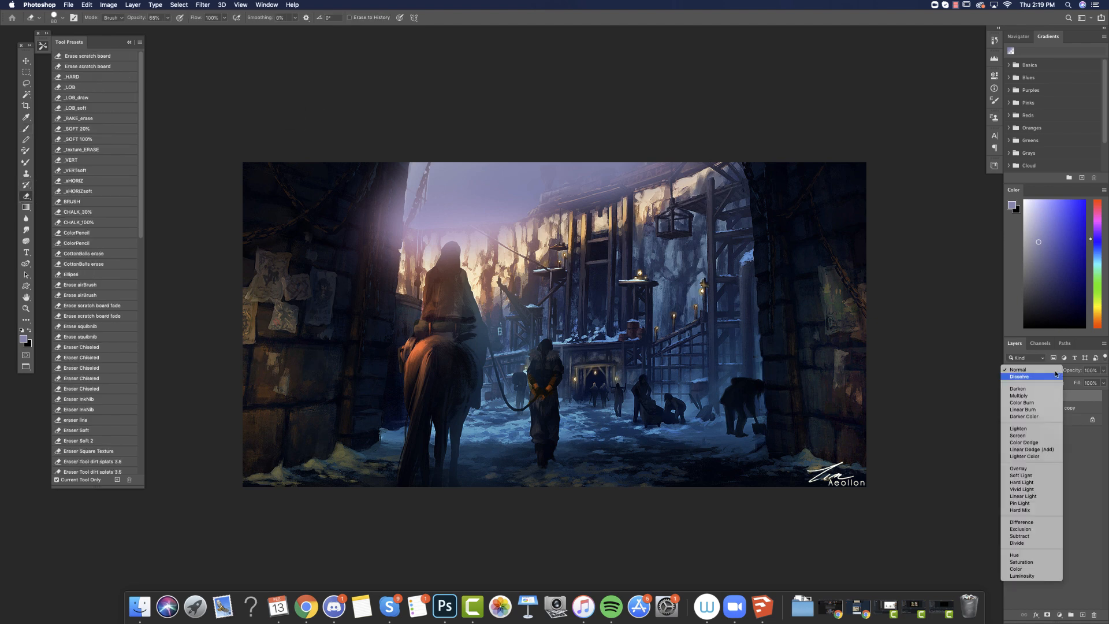
left_click(1017, 428)
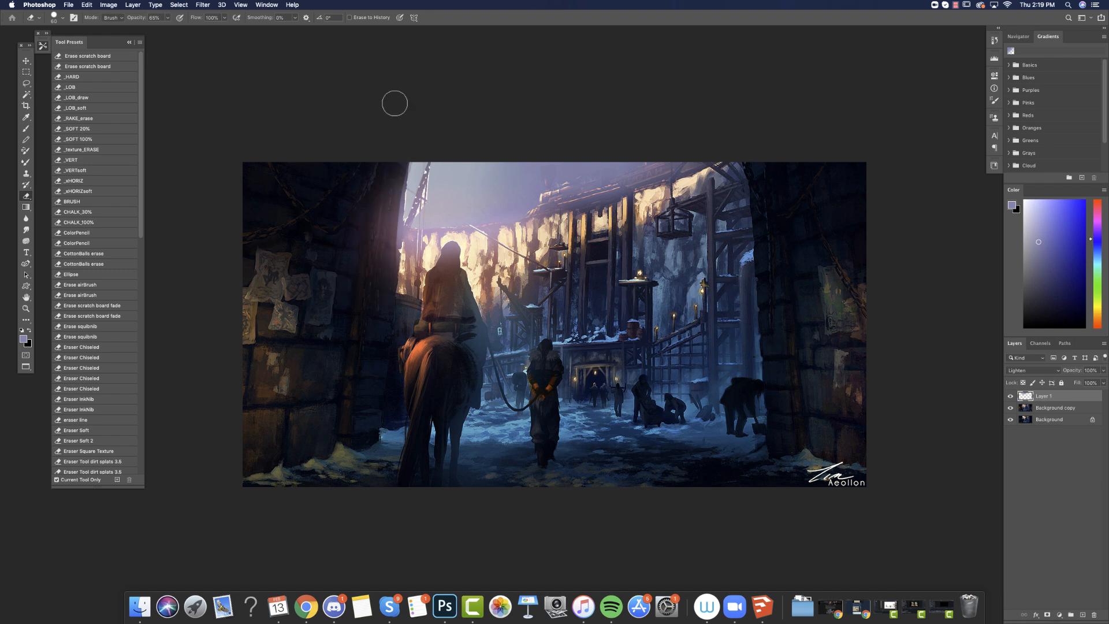
Erase the haze from the building's roofline, then from the chimneys with the eraser reduced to 19 px.
left_click_drag(572, 210, 716, 171)
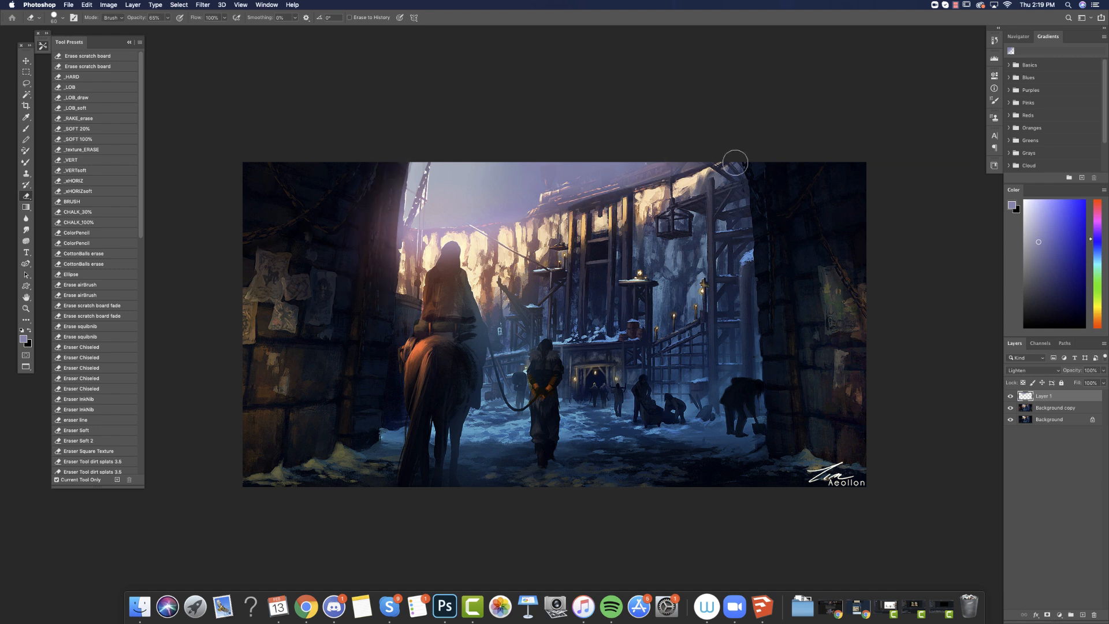
key("super+z")
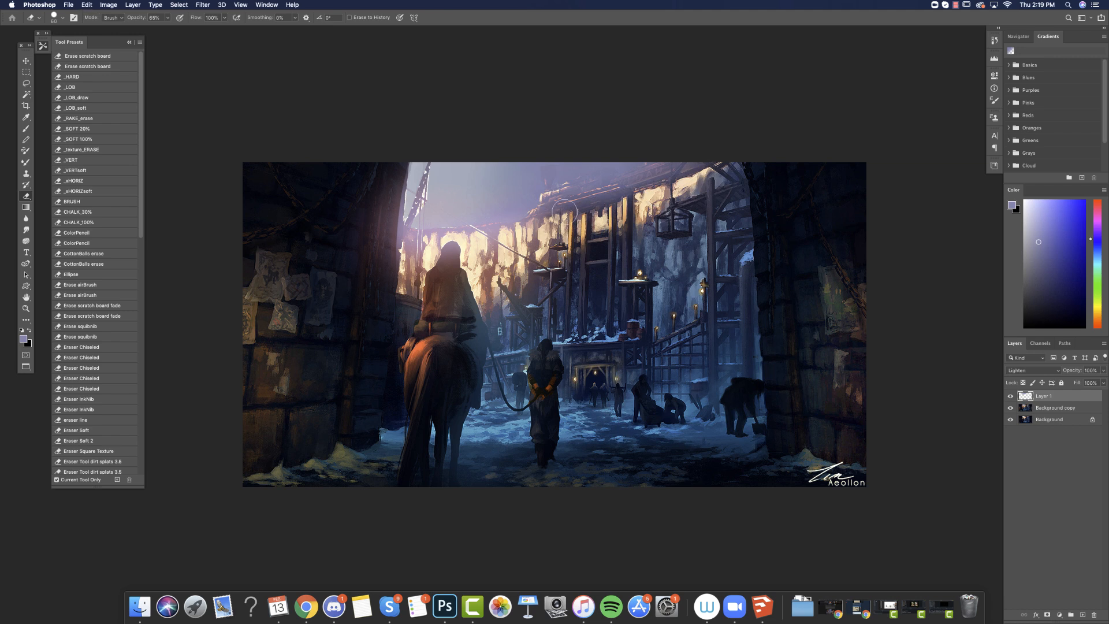
left_click_drag(566, 213, 729, 163)
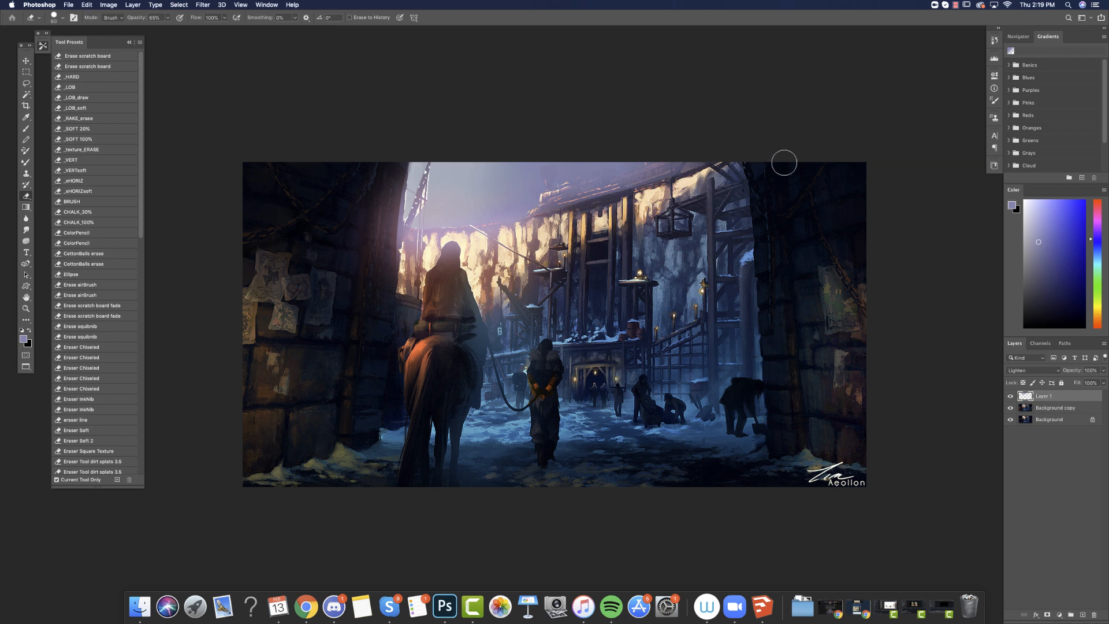
left_click(1009, 396)
right_click(617, 198)
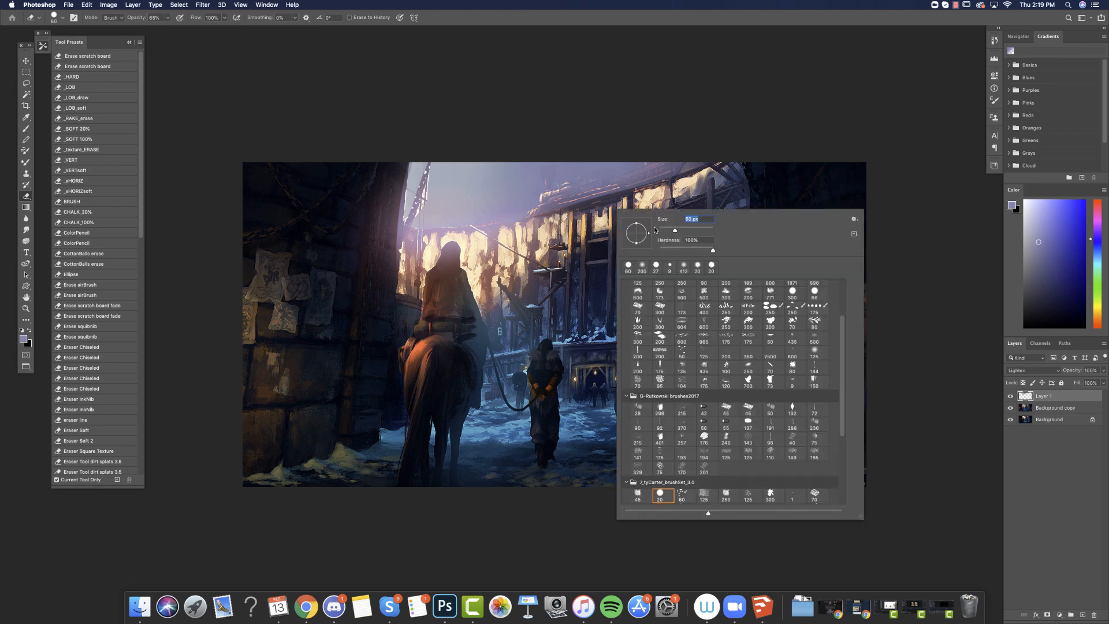
mouse_move(614, 173)
left_mouse_down()
mouse_move(604, 186)
mouse_move(549, 184)
mouse_move(559, 170)
mouse_move(627, 167)
left_mouse_up()
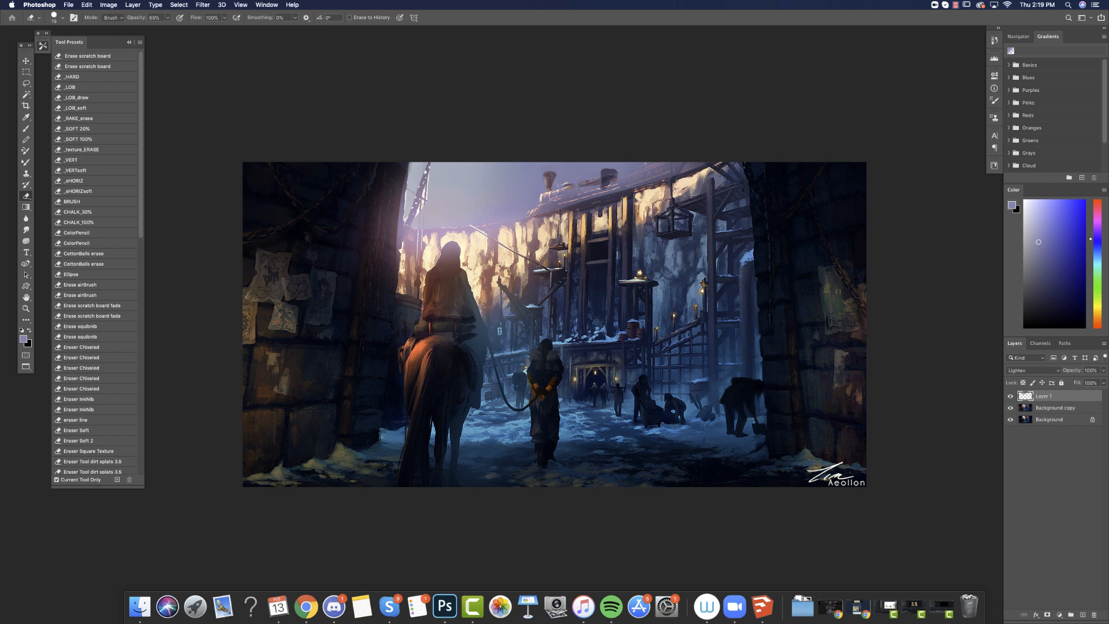
mouse_move(552, 196)
left_mouse_down()
mouse_move(662, 174)
mouse_move(590, 198)
mouse_move(699, 160)
mouse_move(582, 188)
left_mouse_up()
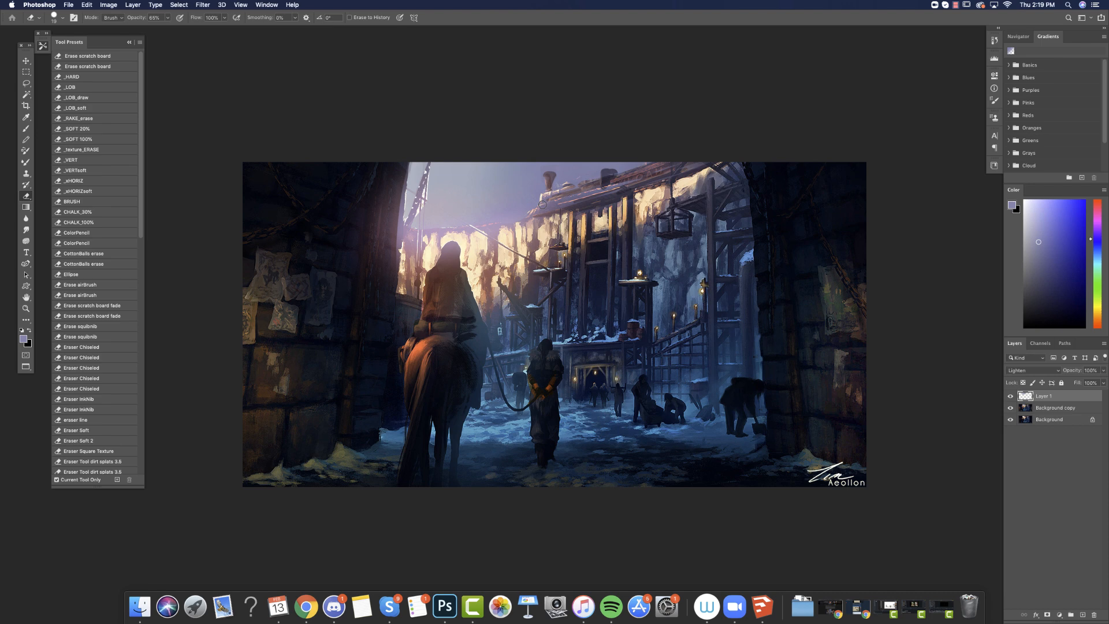
Softly erase the haze over the cliff edge and the dark wall beside the rider, using a 100 px eraser at 30% opacity.
right_click(528, 279)
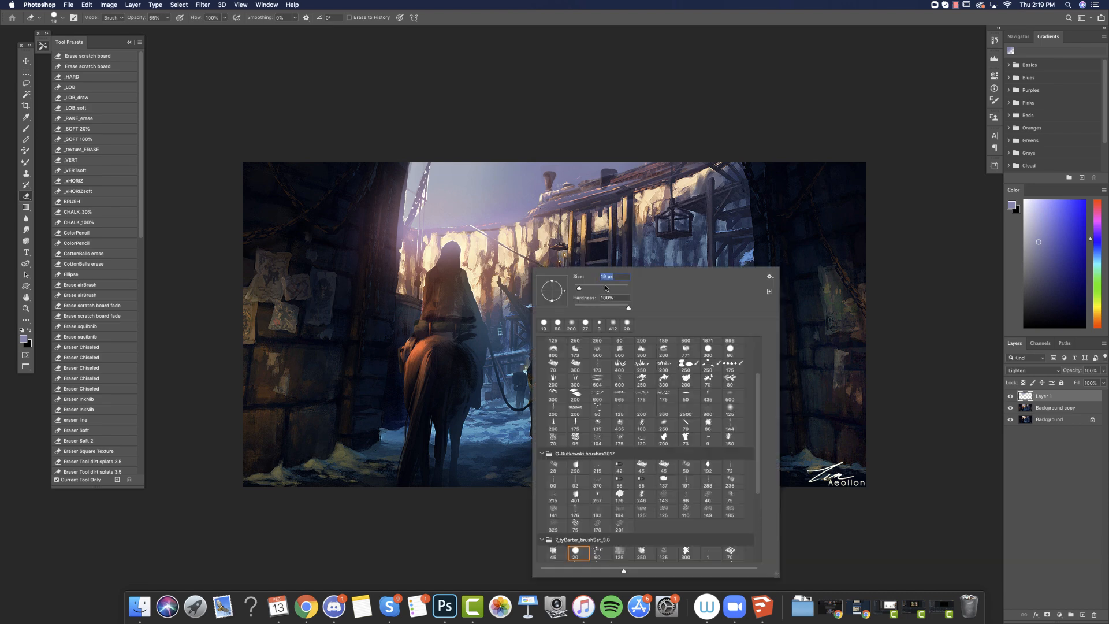
key("Return")
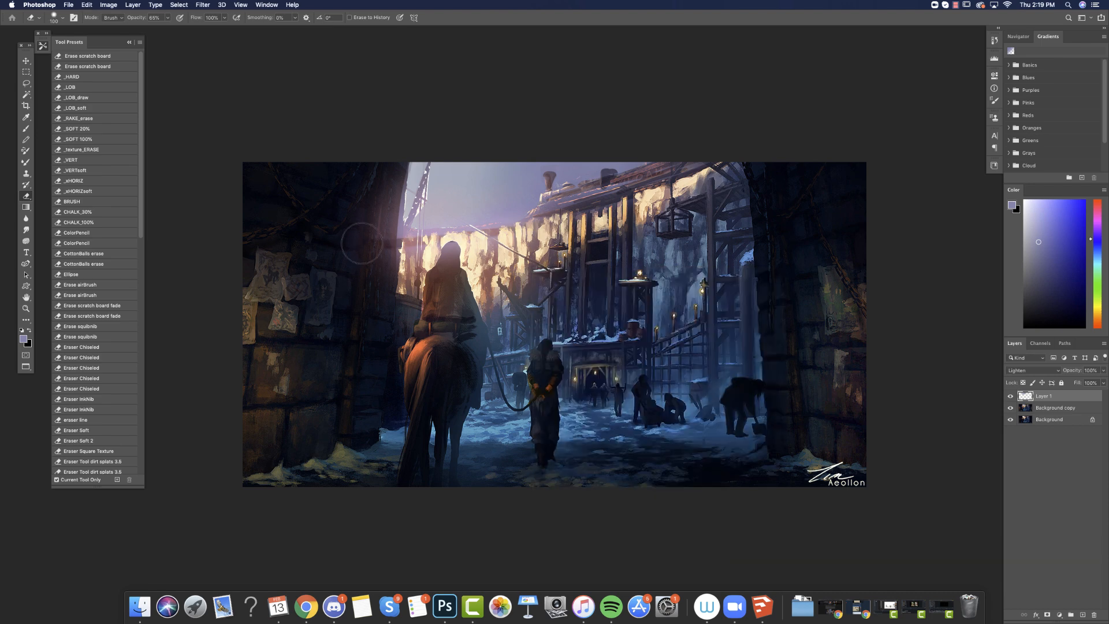
left_click(168, 17)
left_click_drag(168, 27, 154, 28)
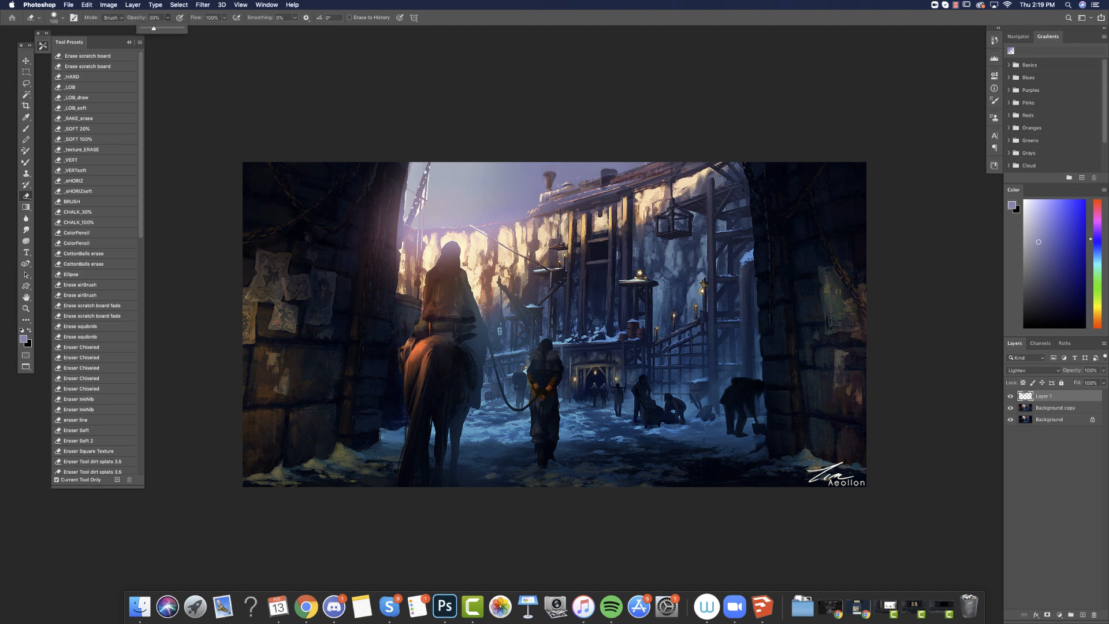
left_click(518, 230)
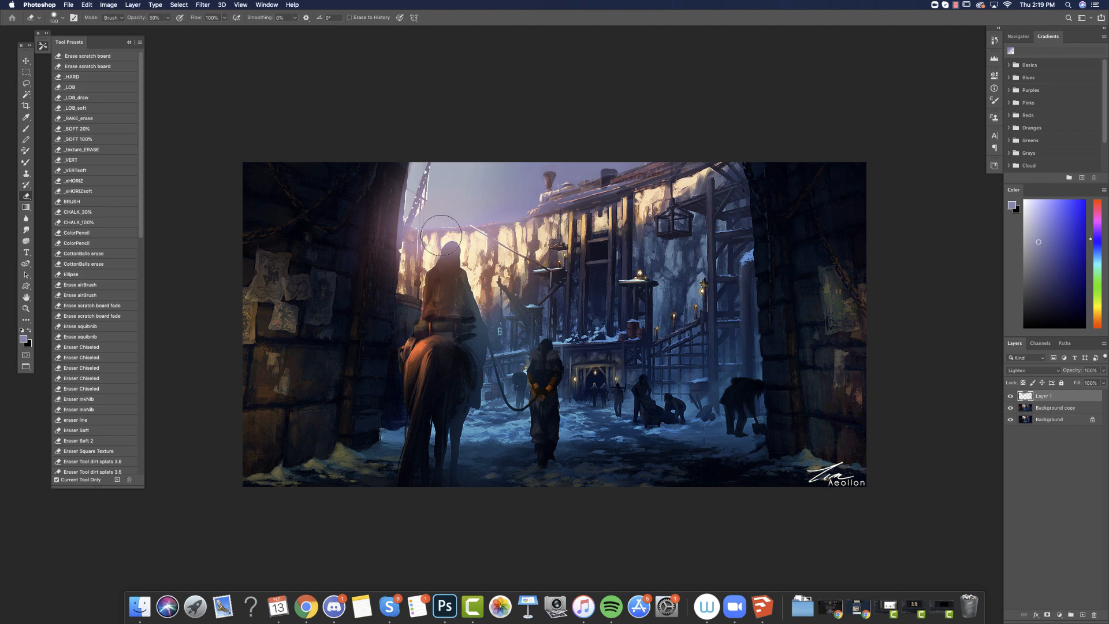
left_click_drag(396, 240, 400, 275)
Lasso the courtyard and mine buildings between the rider and the opposite wall, and add a layer for that area.
left_click(26, 83)
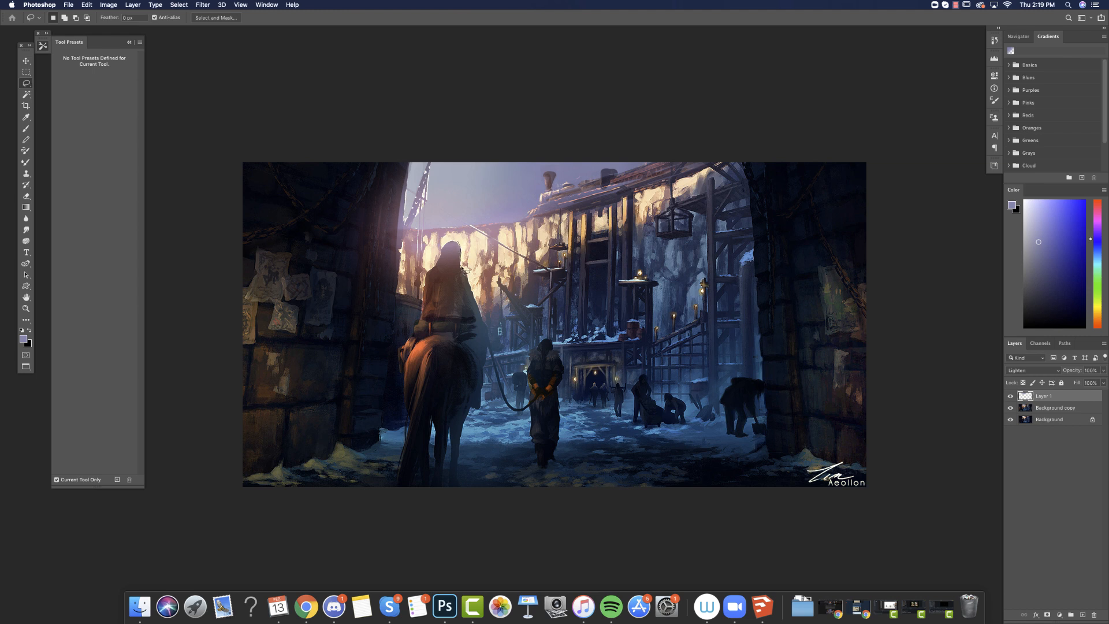
mouse_move(465, 270)
left_mouse_down()
mouse_move(489, 340)
mouse_move(478, 437)
mouse_move(731, 430)
mouse_move(714, 377)
mouse_move(725, 331)
mouse_move(687, 202)
left_mouse_up()
left_click(1081, 615)
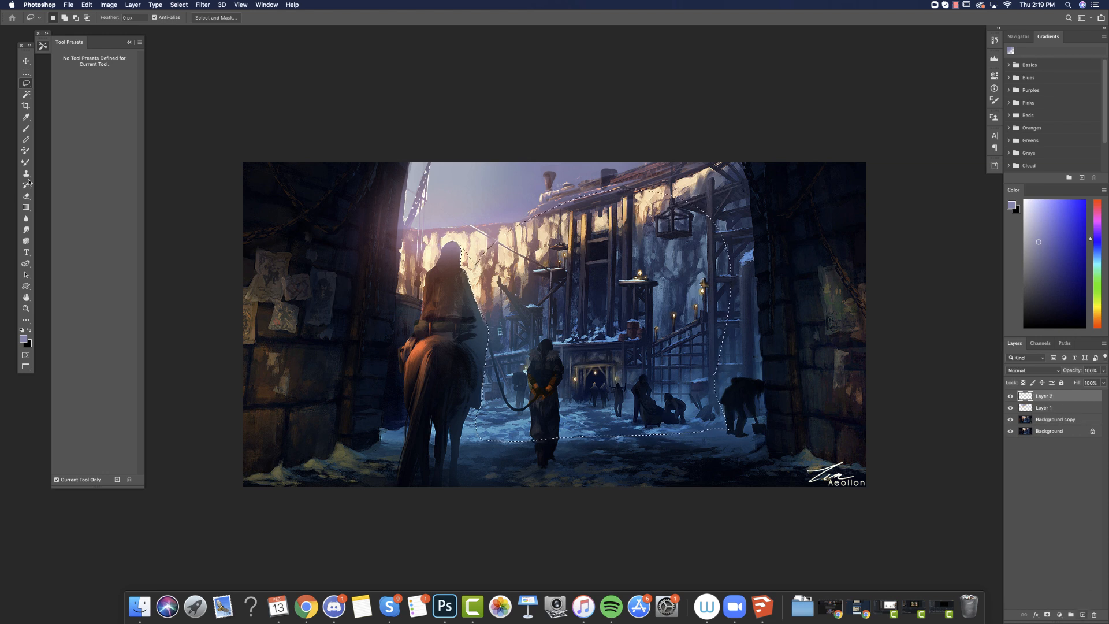
Fill the courtyard selection with a soft radial gradient of muted violet sampled from the sky and shifted slightly bluer.
left_click(26, 206)
left_click(442, 211, "alt")
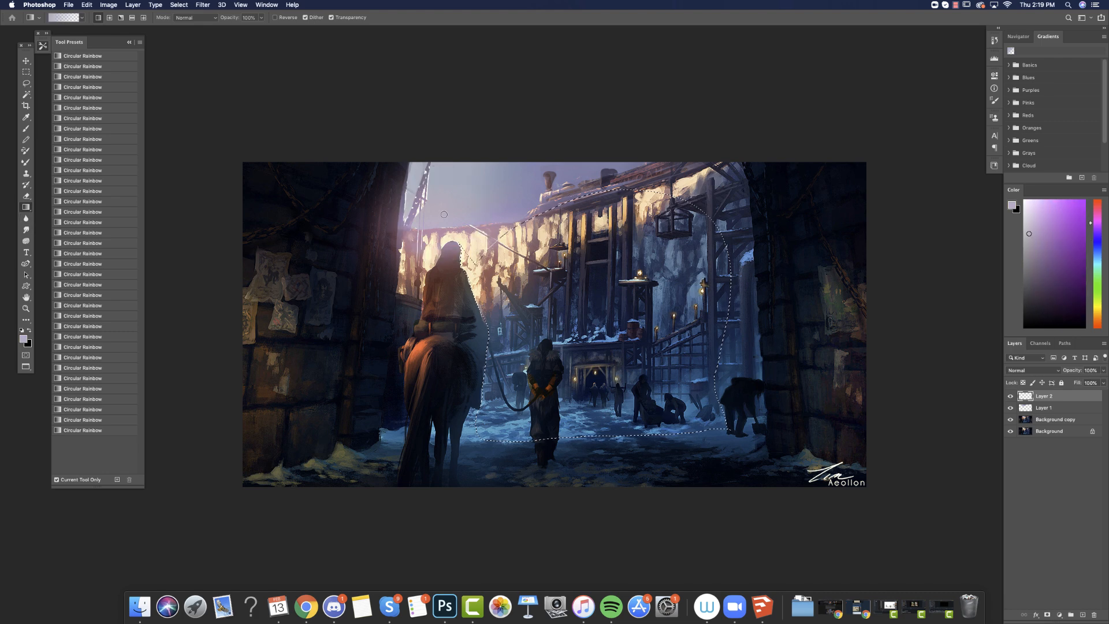
left_click(1039, 248)
left_click_drag(1097, 219, 1097, 231)
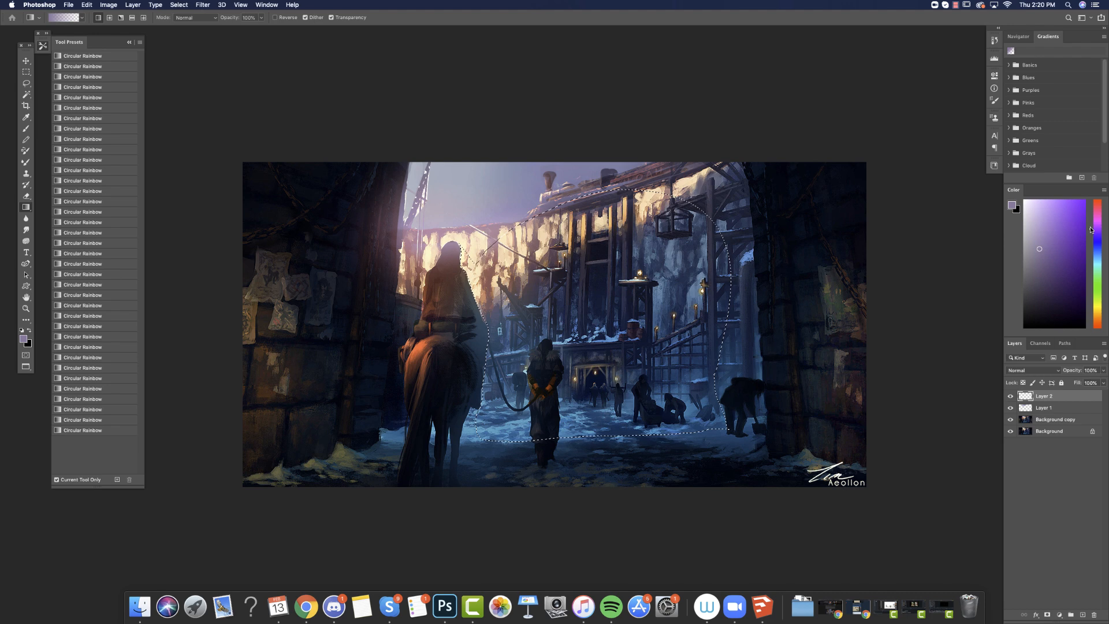
left_click(110, 18)
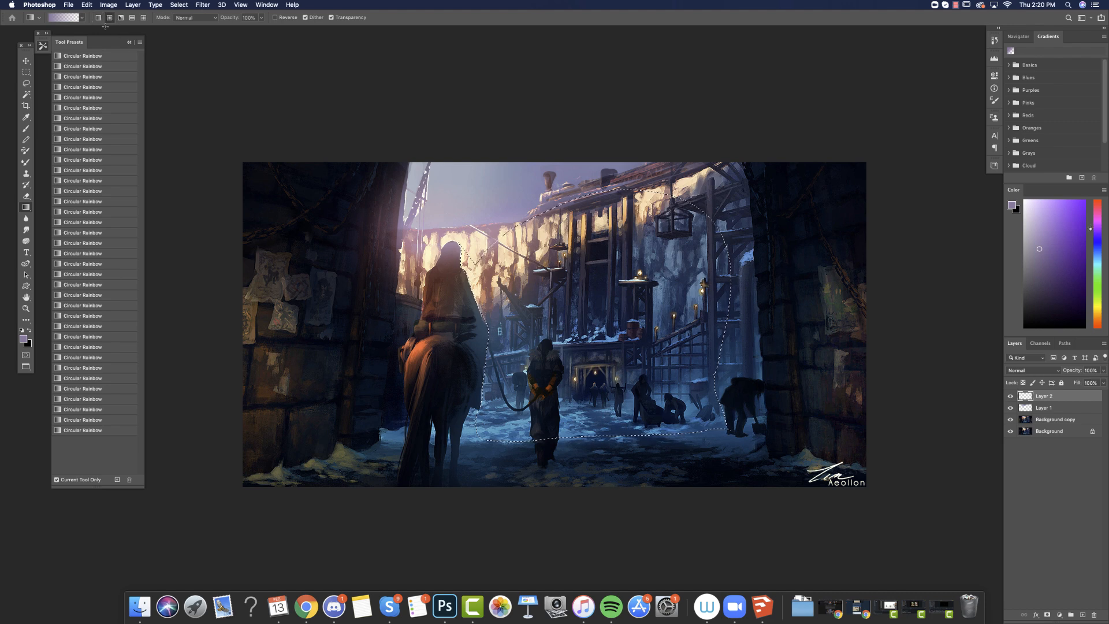
left_click_drag(462, 183, 557, 555)
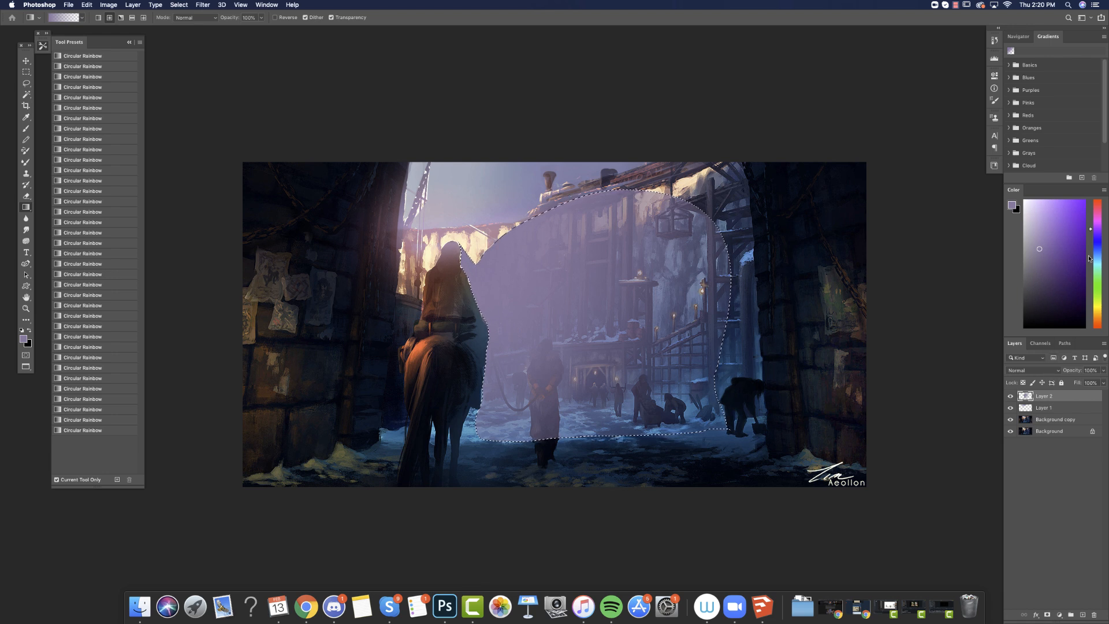
Undo the trial blue-violet gradient and add a muted blue gradient rising from the courtyard ground through the violet haze.
left_click(1098, 236)
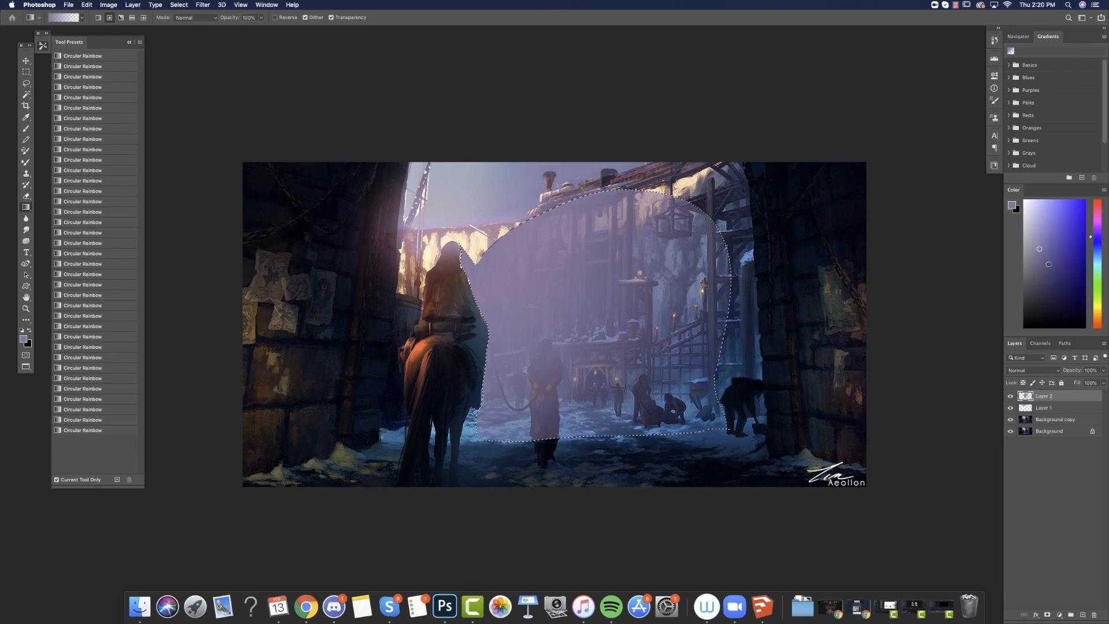
left_click(1047, 264)
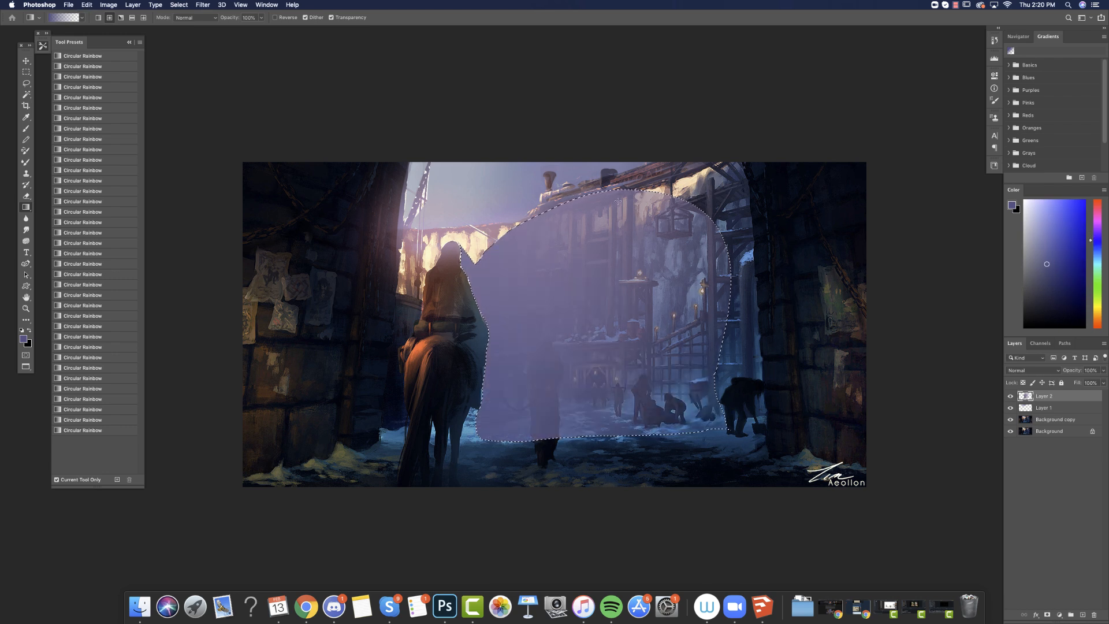
left_click(1051, 250)
key("super+z")
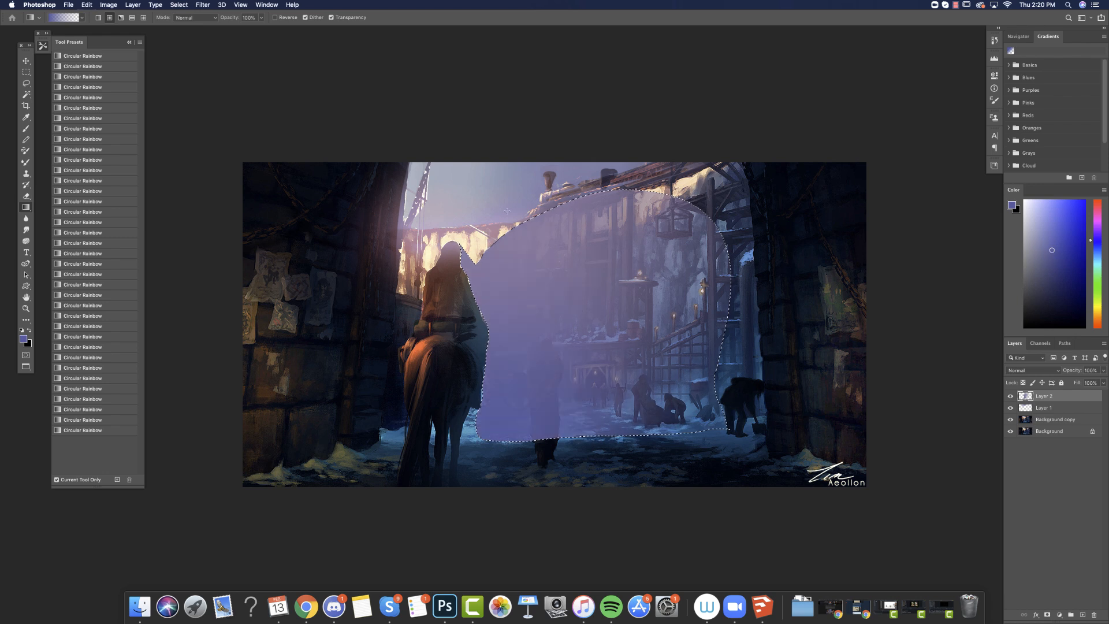
left_click(1095, 252)
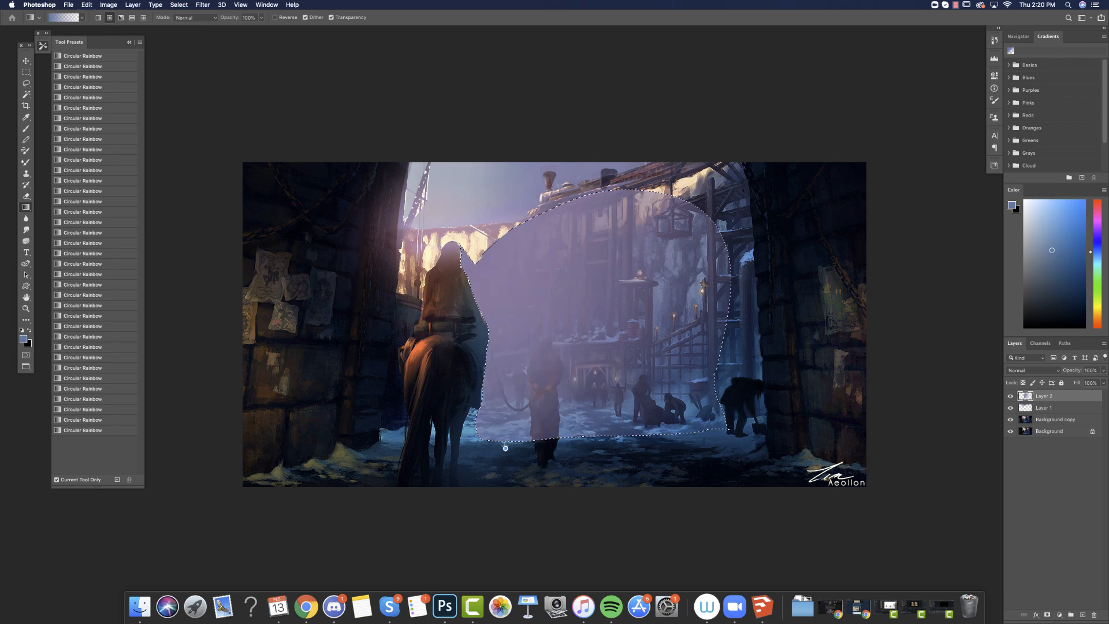
left_click_drag(505, 449, 512, 233)
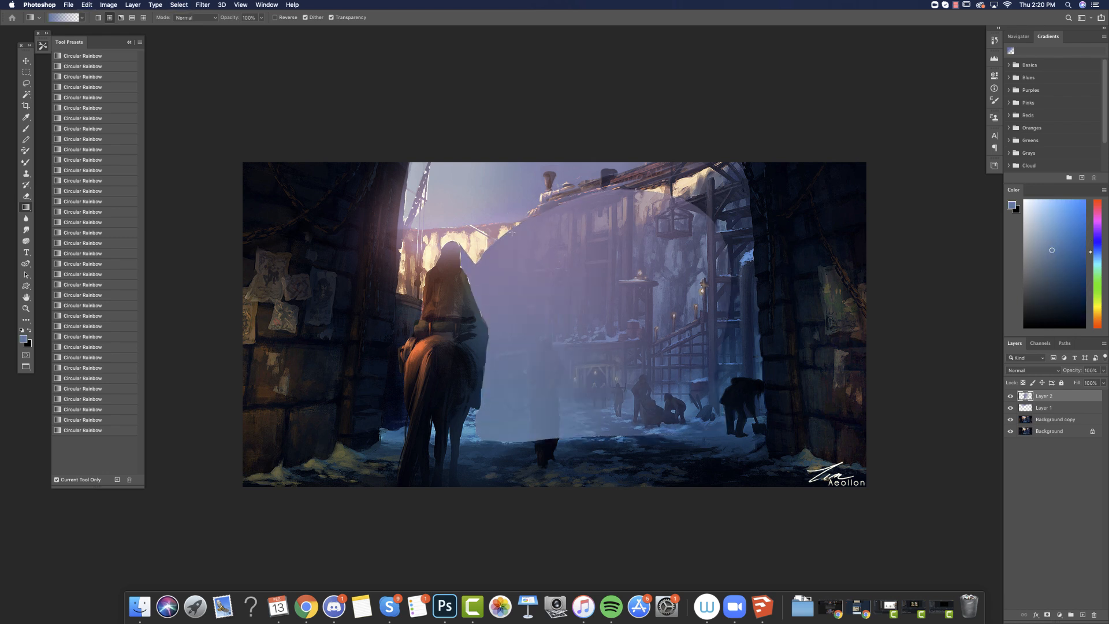
Set the courtyard haze layer's blend mode to Lighten and its fill to 84%.
left_click(1045, 375)
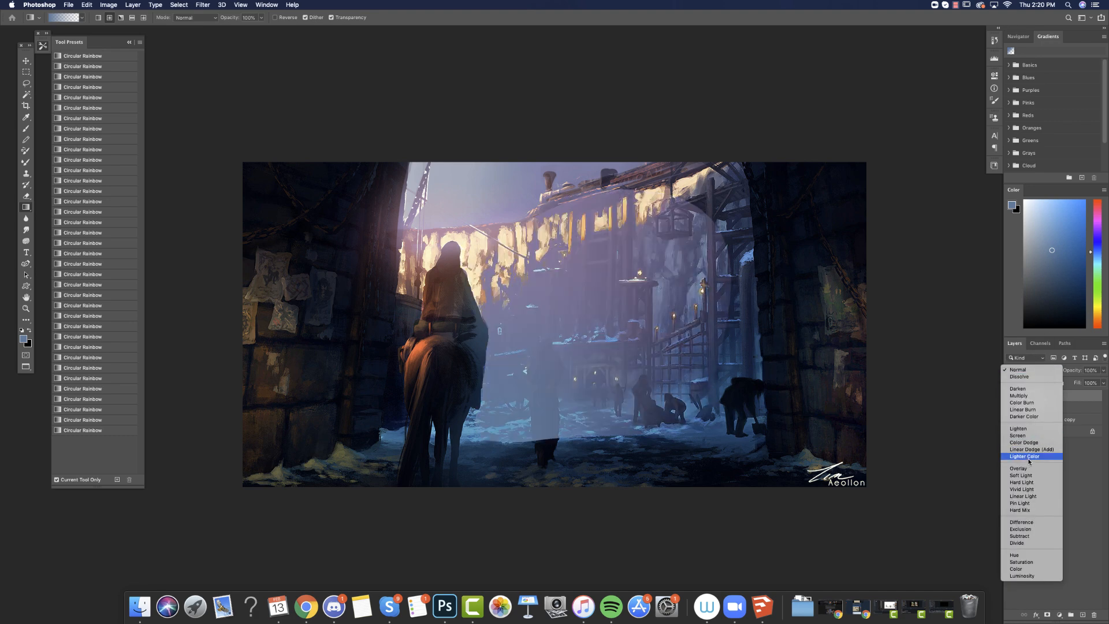
left_click(1026, 431)
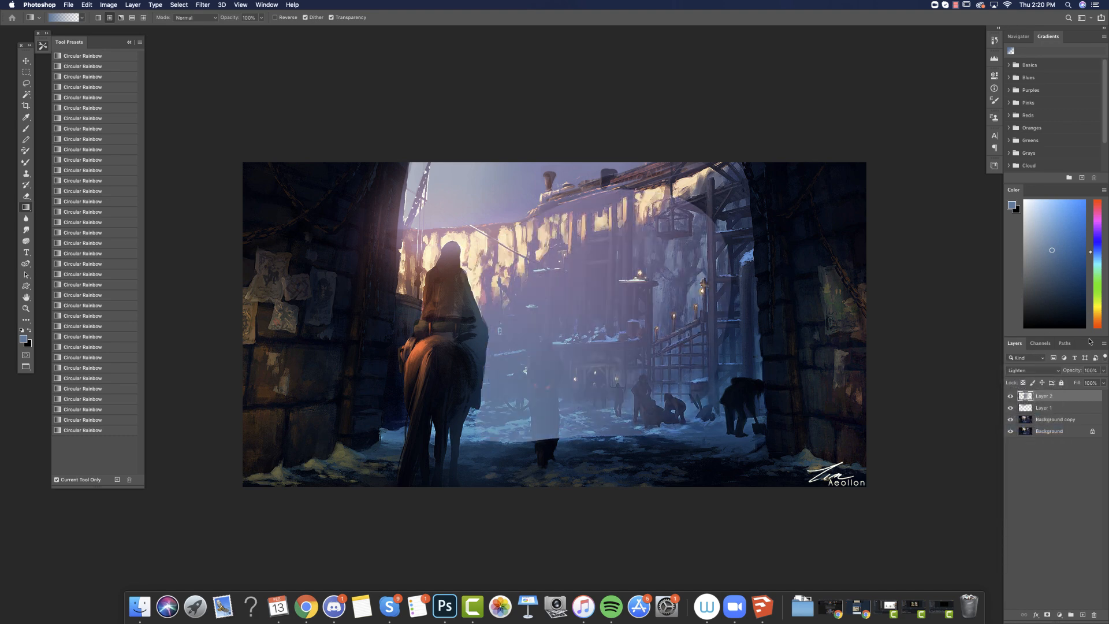
left_click(1103, 384)
left_click_drag(1101, 396, 1098, 396)
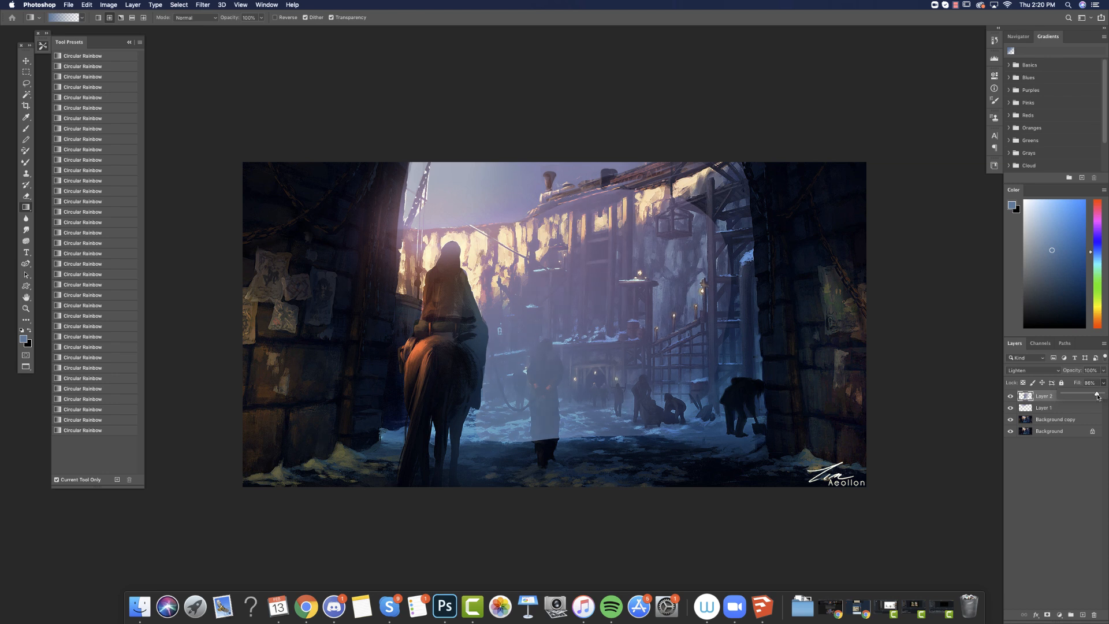
Lasso the walking prisoner and darken the haze over the figure with Levels, using input black 50 and output white 168, and deselect.
left_click(26, 84)
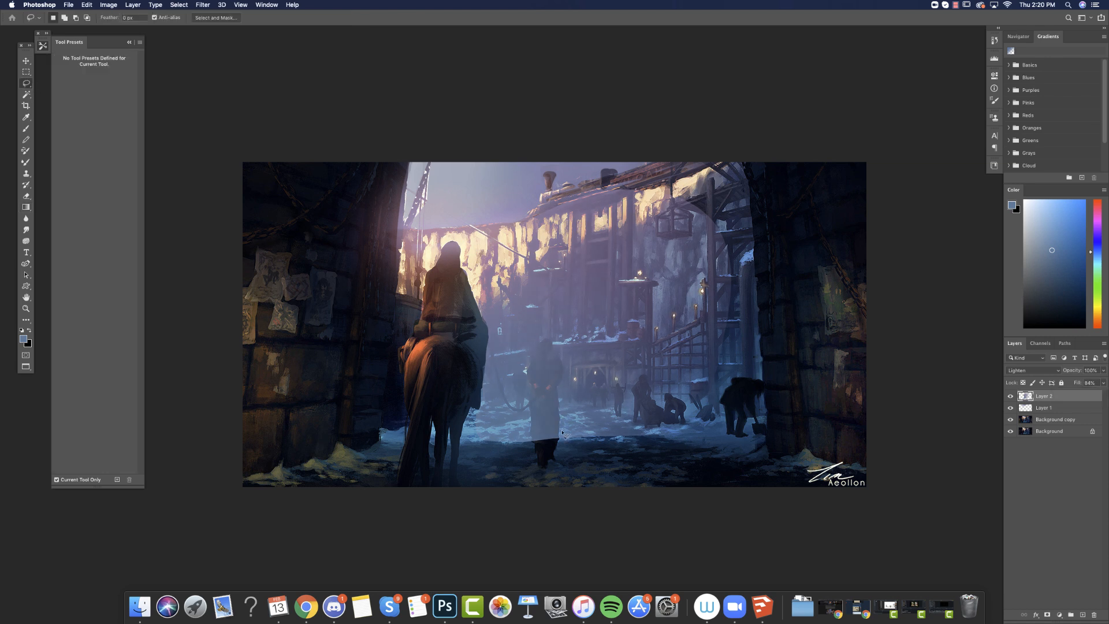
mouse_move(559, 399)
left_mouse_down()
mouse_move(563, 364)
mouse_move(542, 339)
mouse_move(527, 378)
mouse_move(544, 471)
left_mouse_up()
left_click(108, 5)
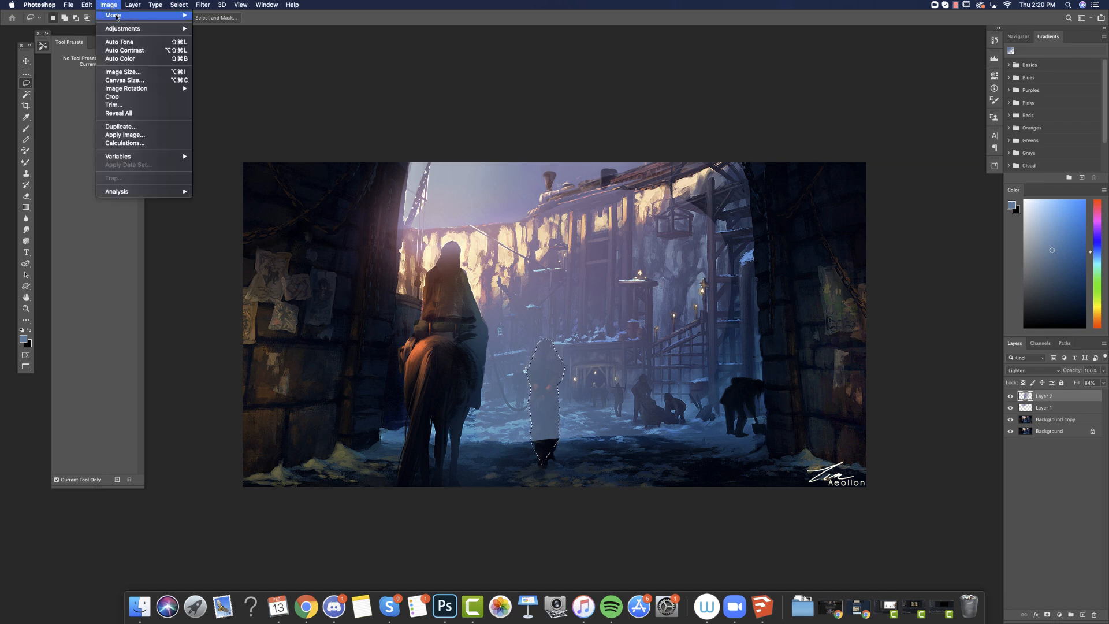
mouse_move(133, 28)
left_click(214, 36)
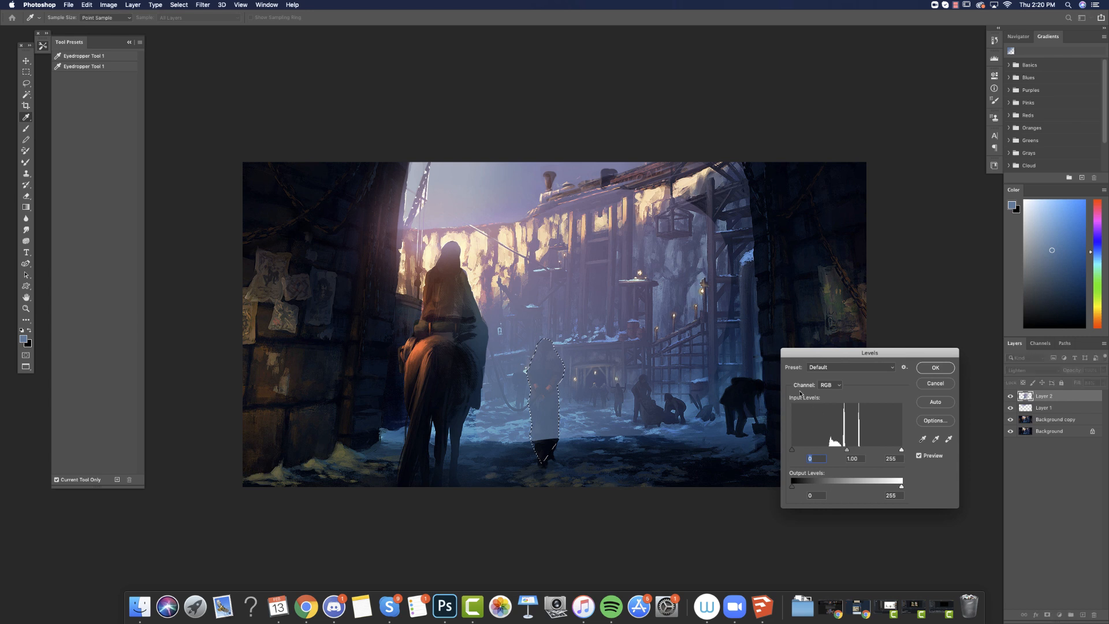
left_click_drag(791, 450, 813, 450)
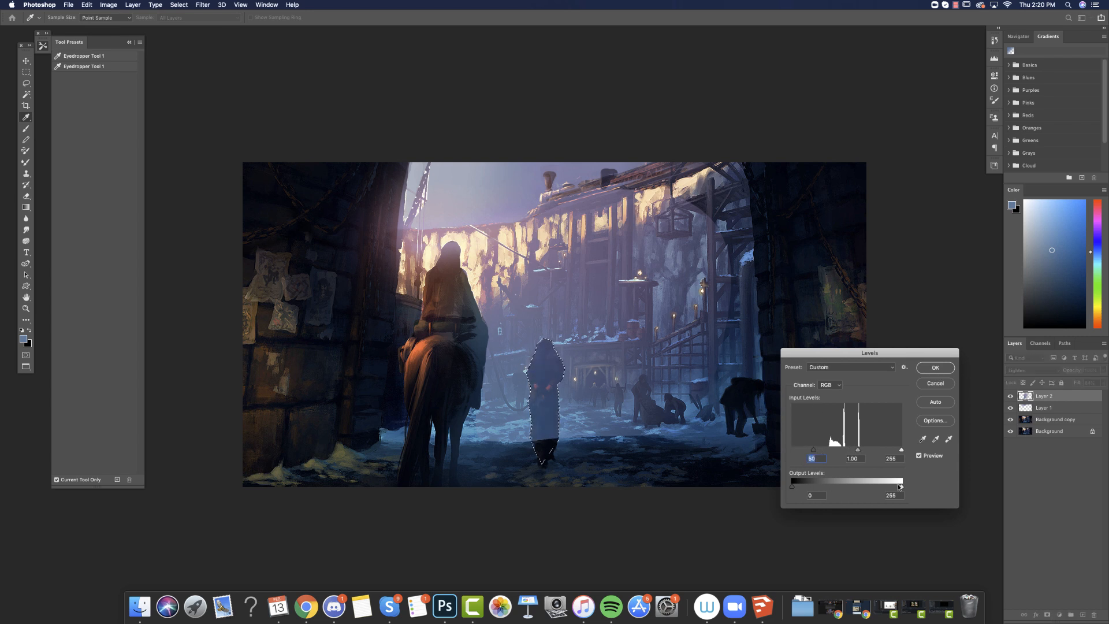
left_click_drag(899, 486, 877, 487)
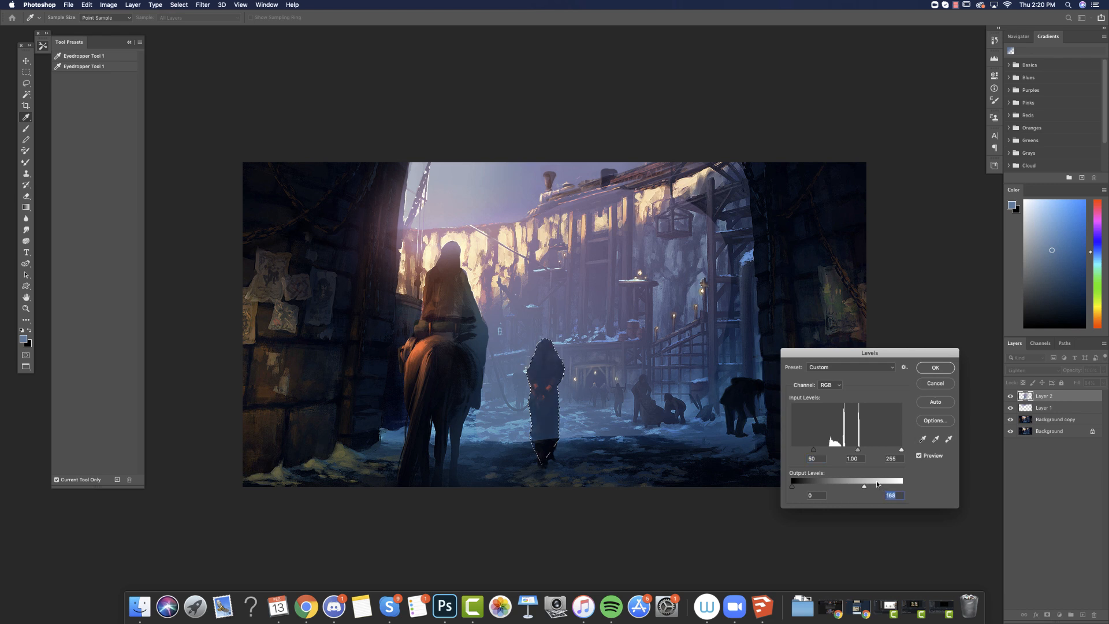
left_click(935, 367)
key("l")
key("ctrl+d")
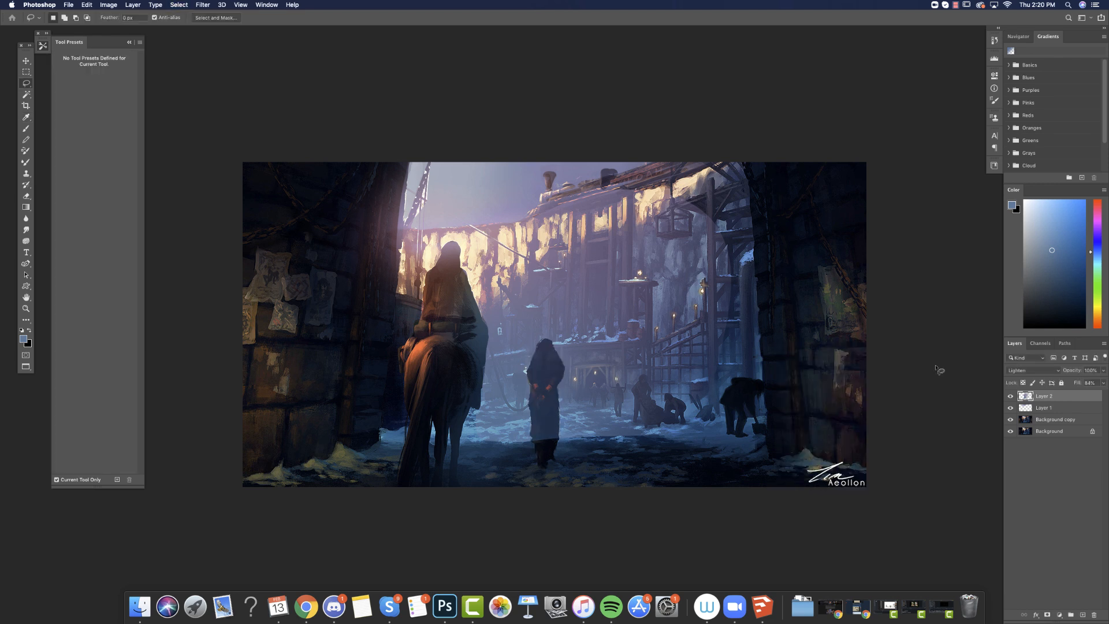
Softly erase the remaining haze from the walking prisoner and compare the painting with and without the haze layer.
key("e")
mouse_move(542, 391)
left_mouse_down()
mouse_move(549, 470)
mouse_move(552, 350)
mouse_move(552, 413)
left_mouse_up()
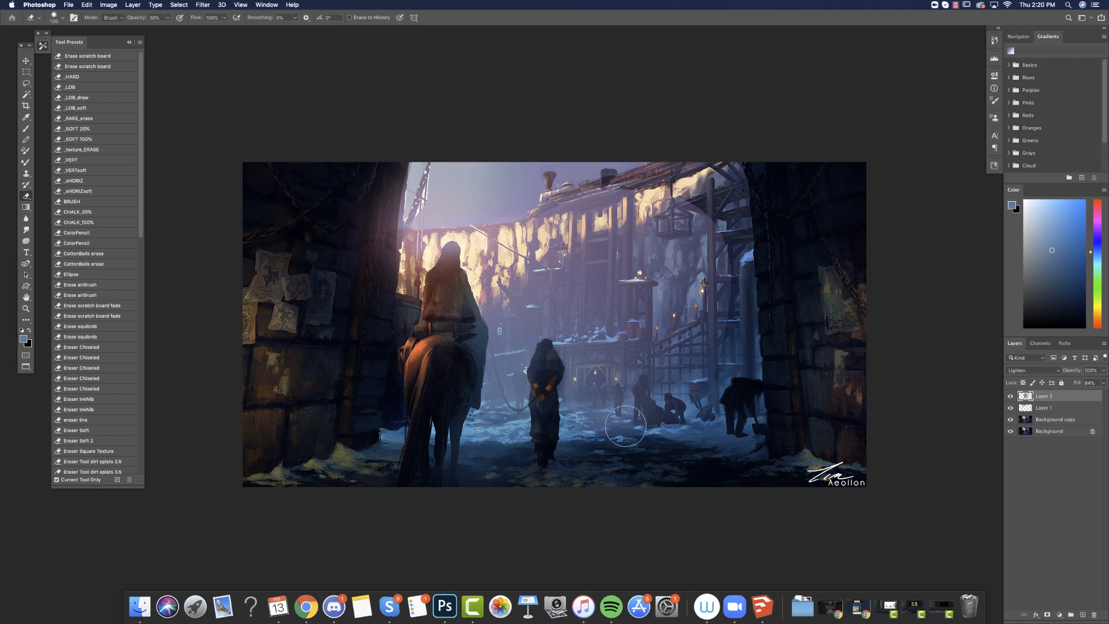
left_click(1010, 395)
left_click(1010, 396)
Lasso the group of crouching workers, erase the haze over them, and compare the painting with and without the haze layer.
left_click(27, 86)
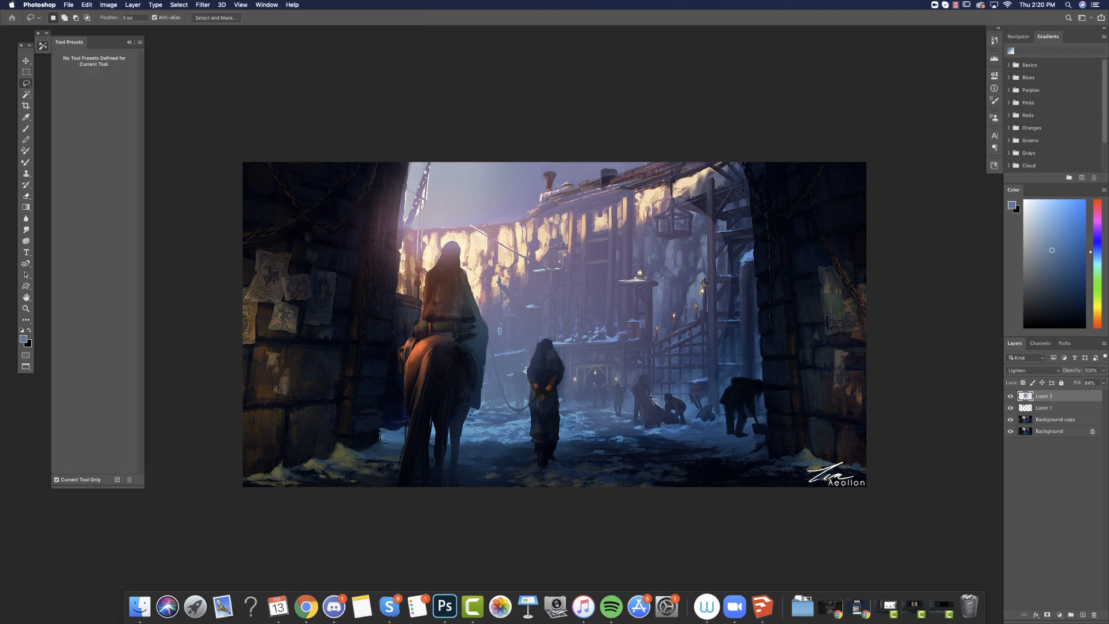
mouse_move(648, 382)
left_mouse_down()
mouse_move(633, 399)
mouse_move(635, 426)
mouse_move(687, 431)
mouse_move(692, 411)
mouse_move(674, 399)
left_mouse_up()
key("e")
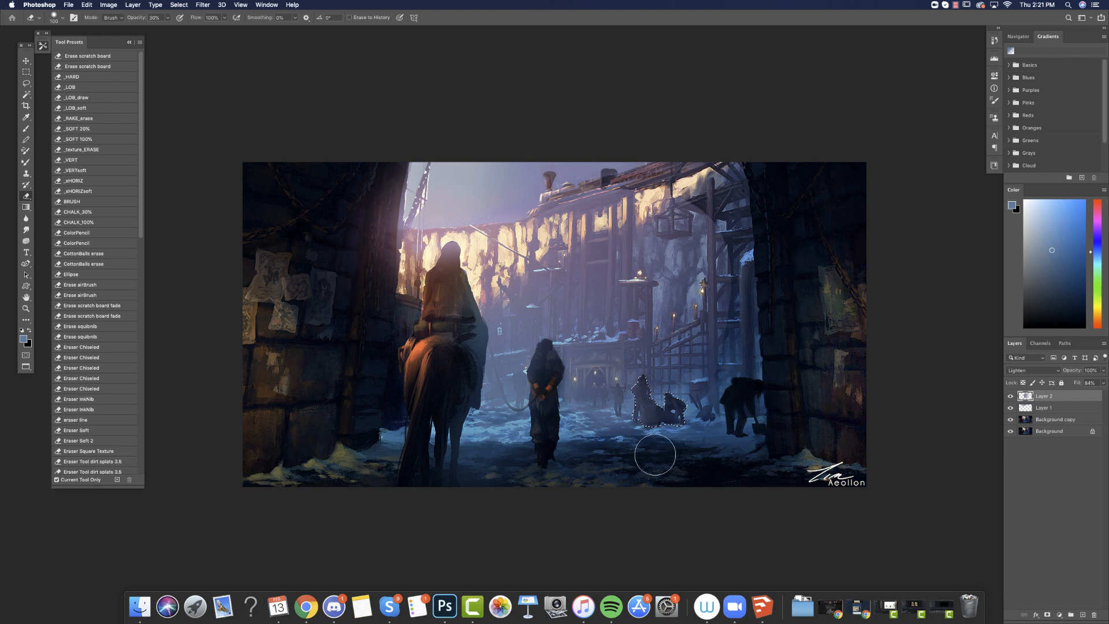
mouse_move(655, 455)
left_mouse_down()
mouse_move(645, 394)
mouse_move(667, 428)
left_mouse_up()
key("ctrl+d")
left_click(1010, 398)
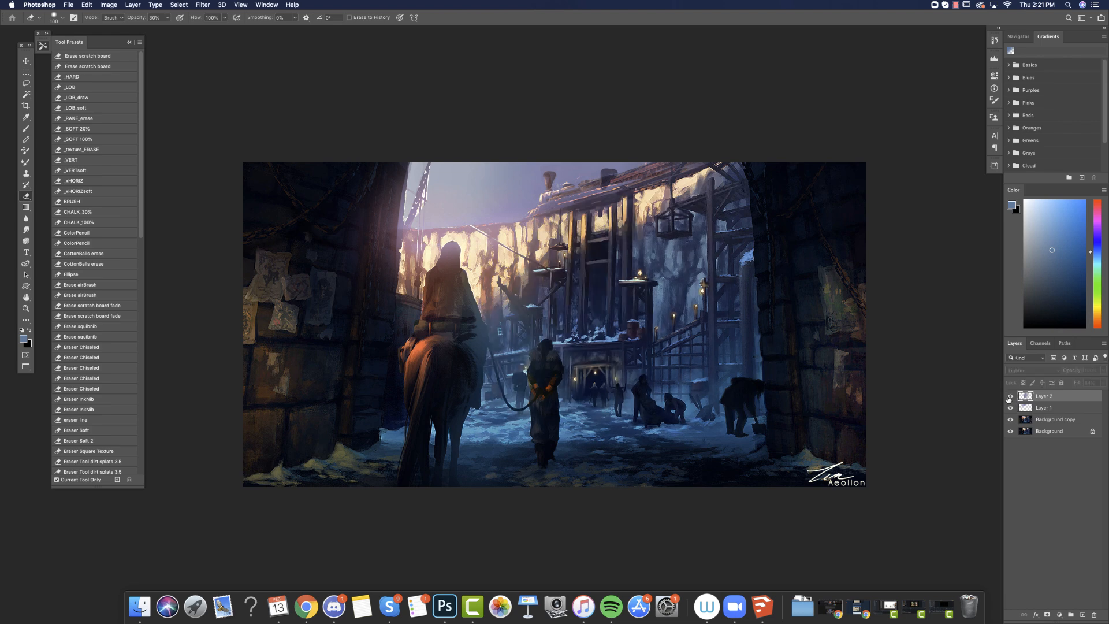
left_click(1009, 398)
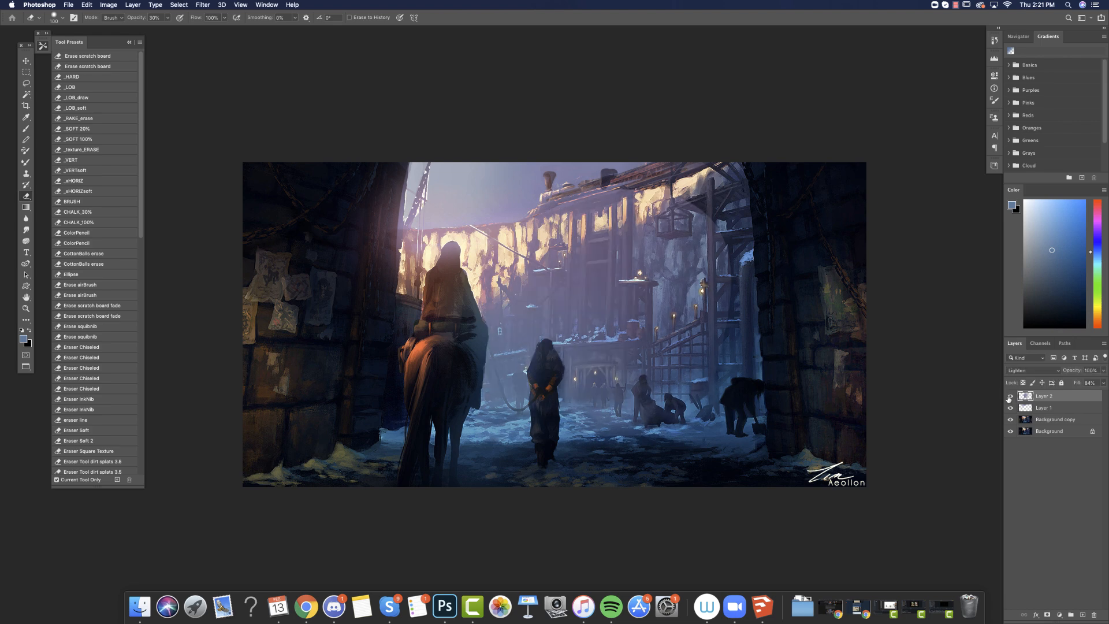
Softly erase the haze along the snowy courtyard ground and around the mine entrance with a 220 px eraser at 0% hardness.
right_click(621, 430)
left_click(716, 370)
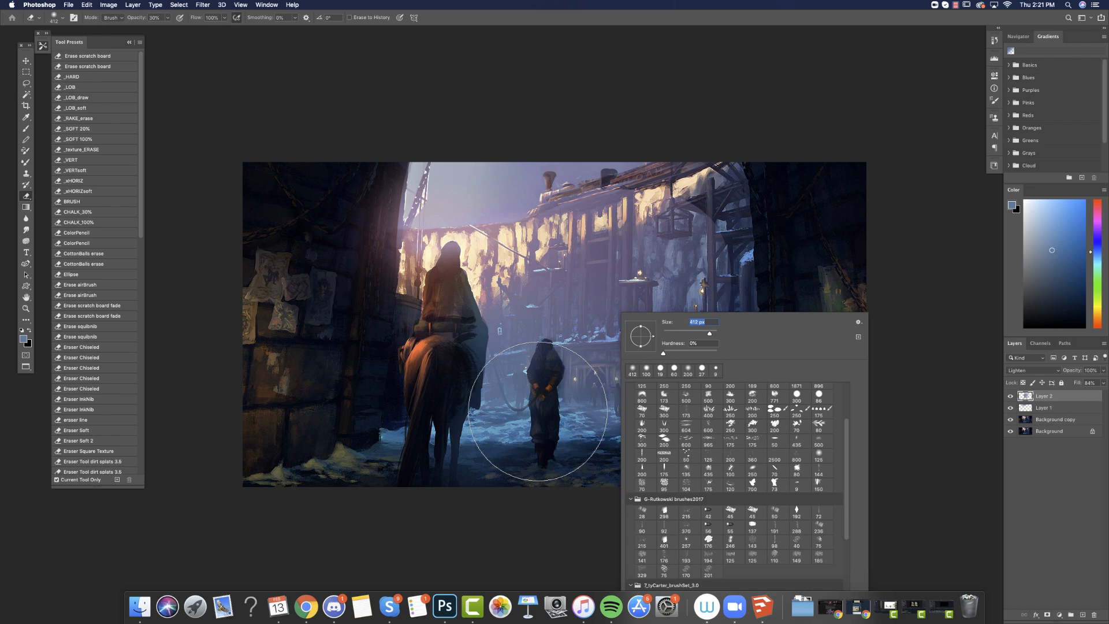
left_click_drag(711, 334, 704, 334)
mouse_move(462, 423)
left_mouse_down()
mouse_move(705, 409)
mouse_move(706, 395)
mouse_move(552, 382)
mouse_move(573, 361)
mouse_move(763, 359)
mouse_move(659, 382)
left_mouse_up()
Erase the haze from the lassoed lantern platform and its post, and softly thin it over the rope and surrounding buildings after deselecting.
left_click(26, 84)
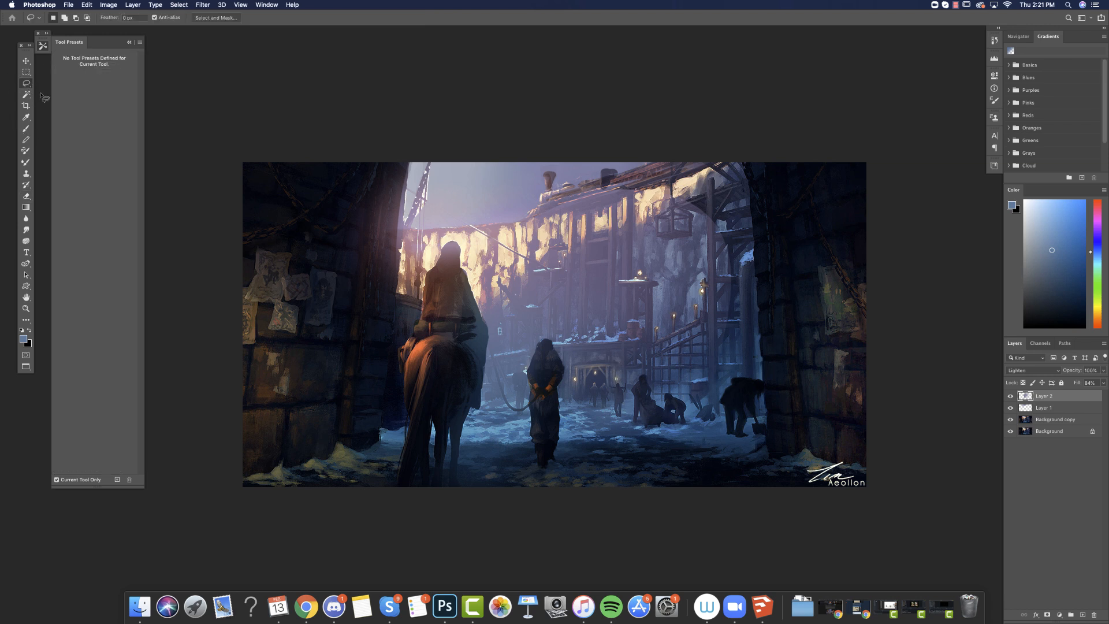
mouse_move(618, 285)
left_mouse_down()
mouse_move(639, 285)
mouse_move(631, 332)
mouse_move(647, 342)
mouse_move(664, 278)
mouse_move(619, 283)
left_mouse_up()
left_click(26, 196)
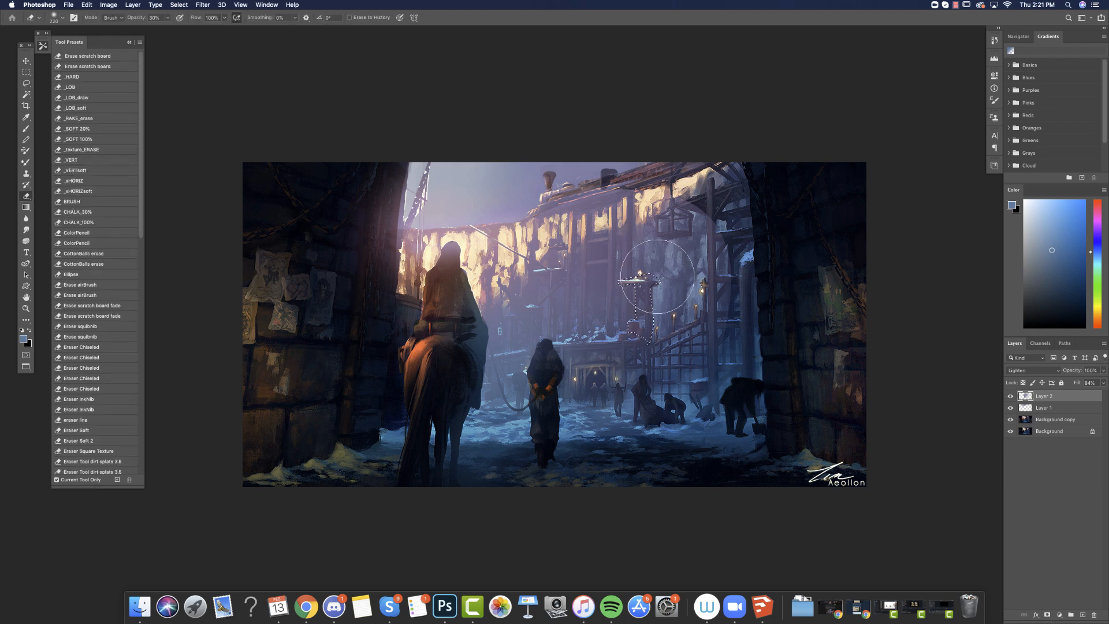
key("super+d")
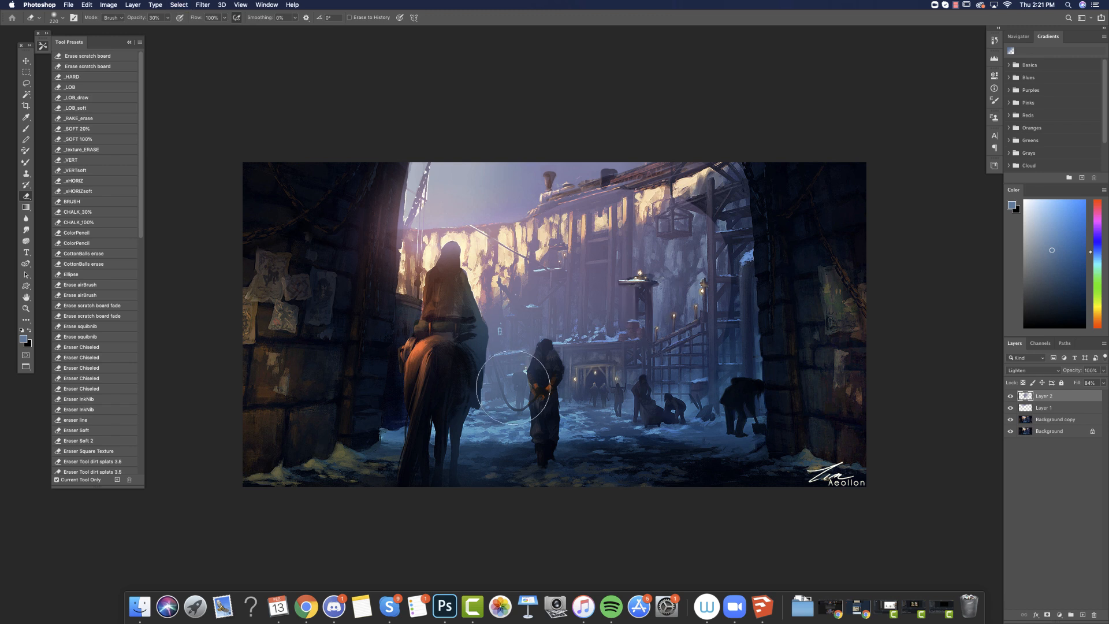
mouse_move(512, 390)
left_mouse_down()
mouse_move(526, 314)
mouse_move(525, 370)
mouse_move(509, 393)
mouse_move(499, 354)
mouse_move(492, 392)
mouse_move(502, 296)
mouse_move(546, 292)
mouse_move(556, 321)
mouse_move(522, 362)
mouse_move(672, 293)
mouse_move(556, 389)
mouse_move(591, 371)
mouse_move(623, 378)
mouse_move(540, 362)
mouse_move(637, 323)
mouse_move(563, 339)
mouse_move(613, 290)
mouse_move(545, 323)
mouse_move(763, 236)
mouse_move(577, 318)
mouse_move(506, 332)
mouse_move(798, 207)
left_mouse_up()
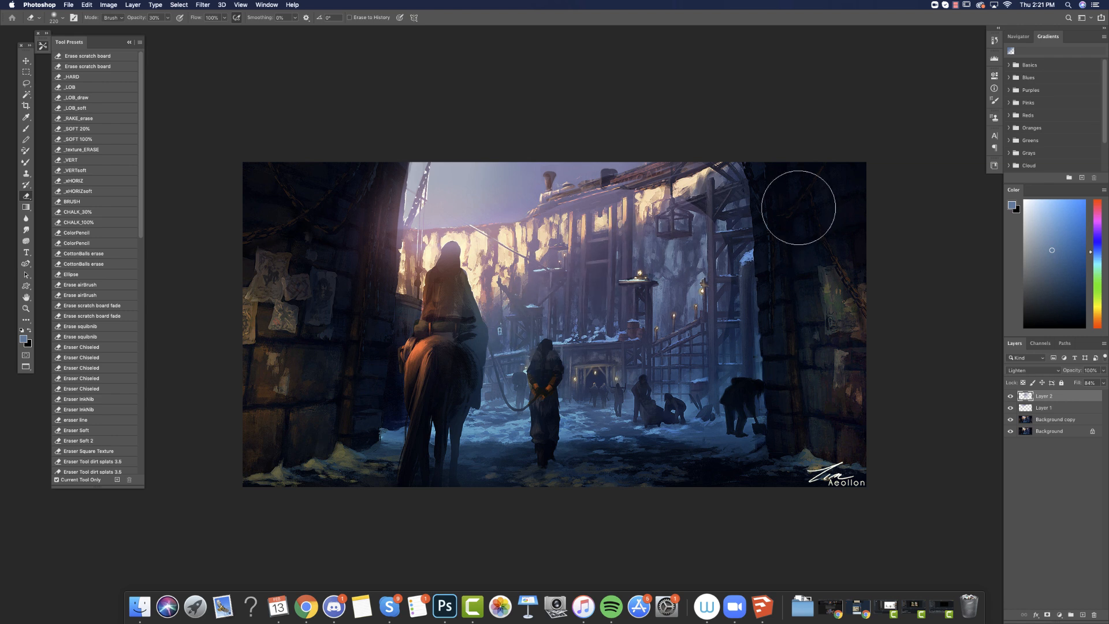
Merge both haze layers with the background copy and compare the merged result against the original painting.
left_click(1041, 419, "shift")
key("super+e")
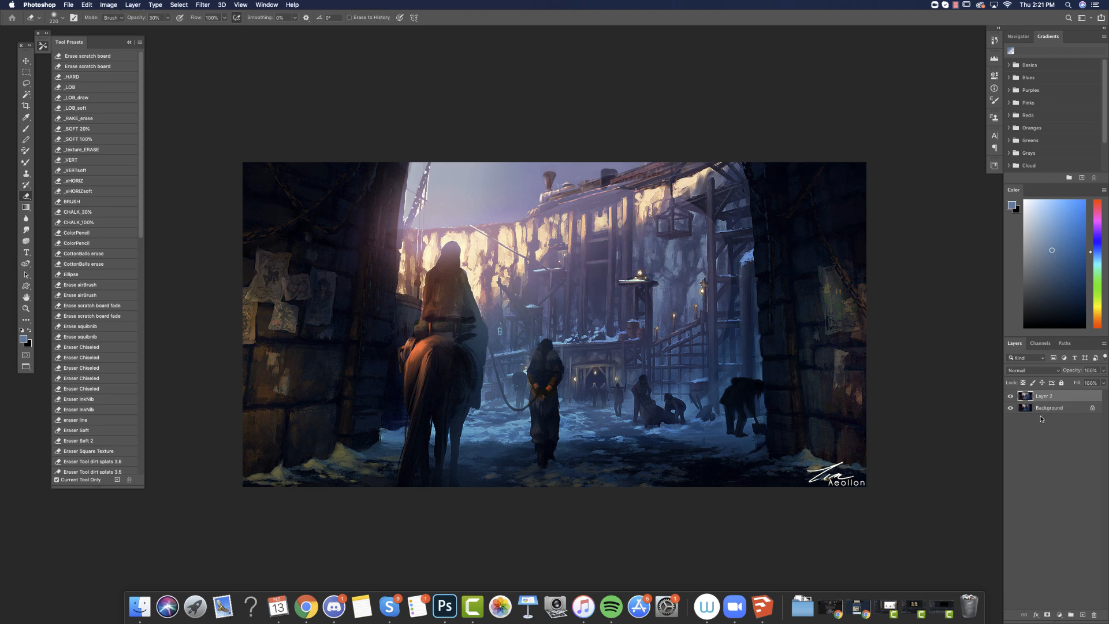
left_click(1010, 397)
left_click(1011, 397)
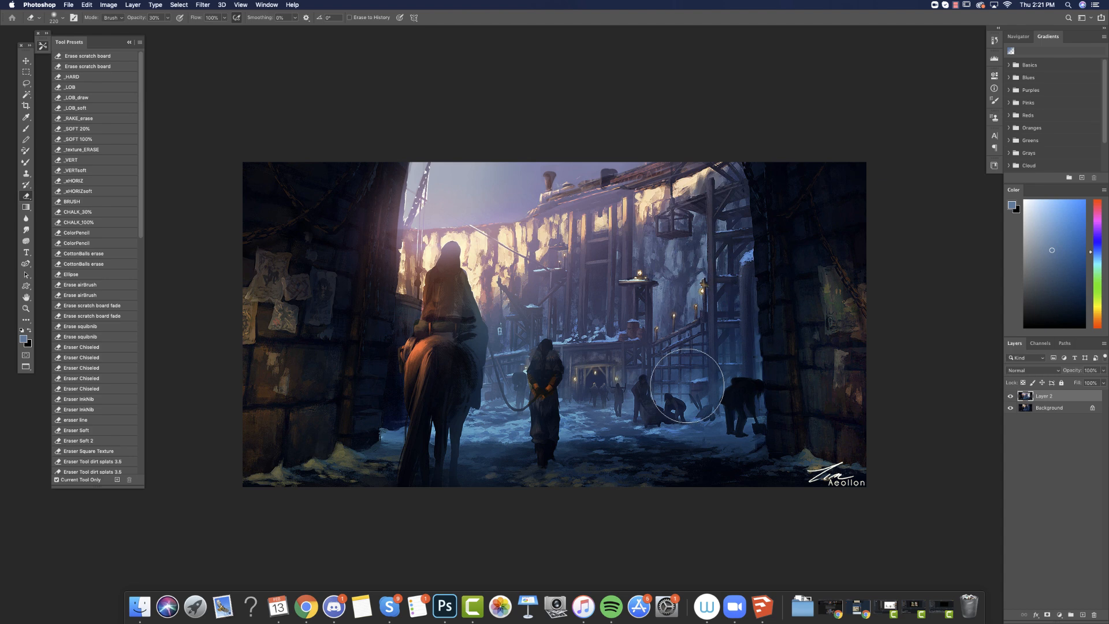
left_click(1010, 396)
left_click(1010, 396)
key("alt+BackSpace")
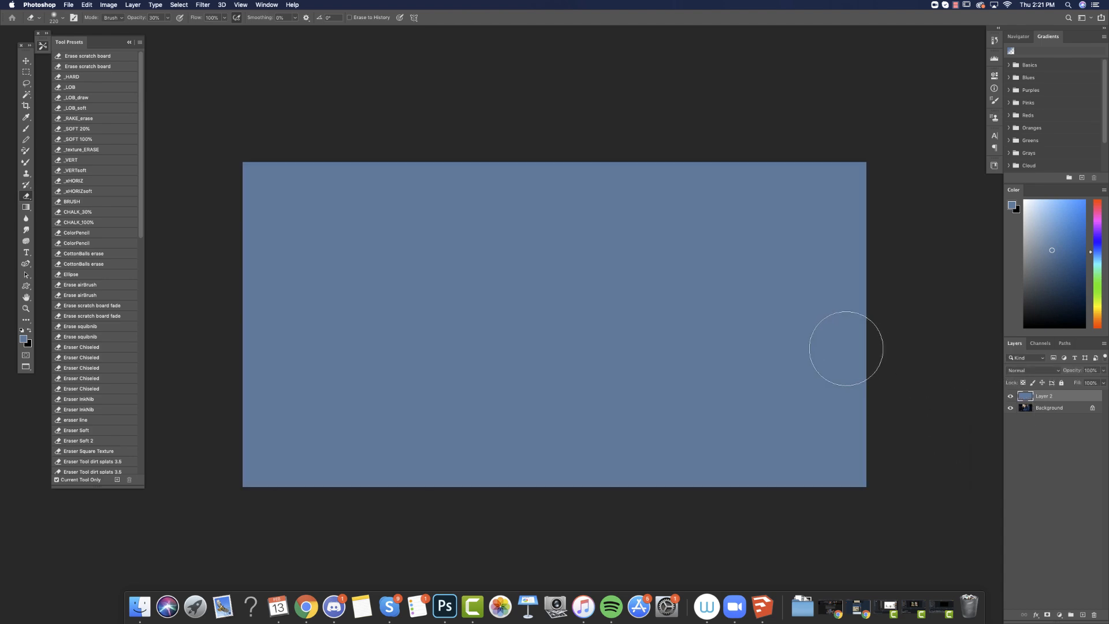
key("super+z")
key("super+minus")
key("super+minus")
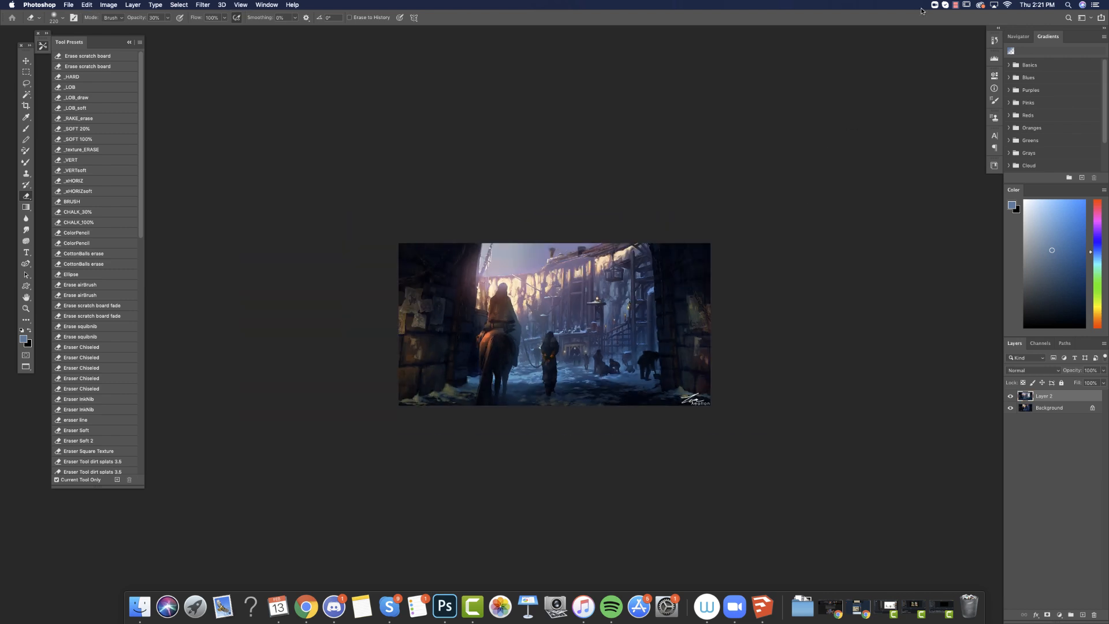
left_click(954, 6)
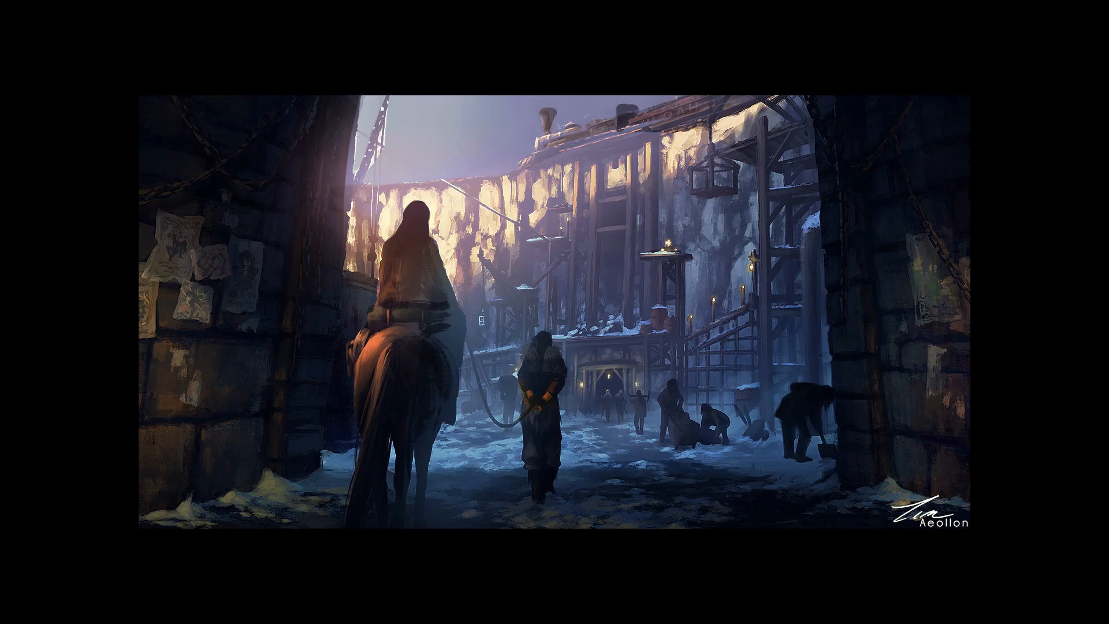